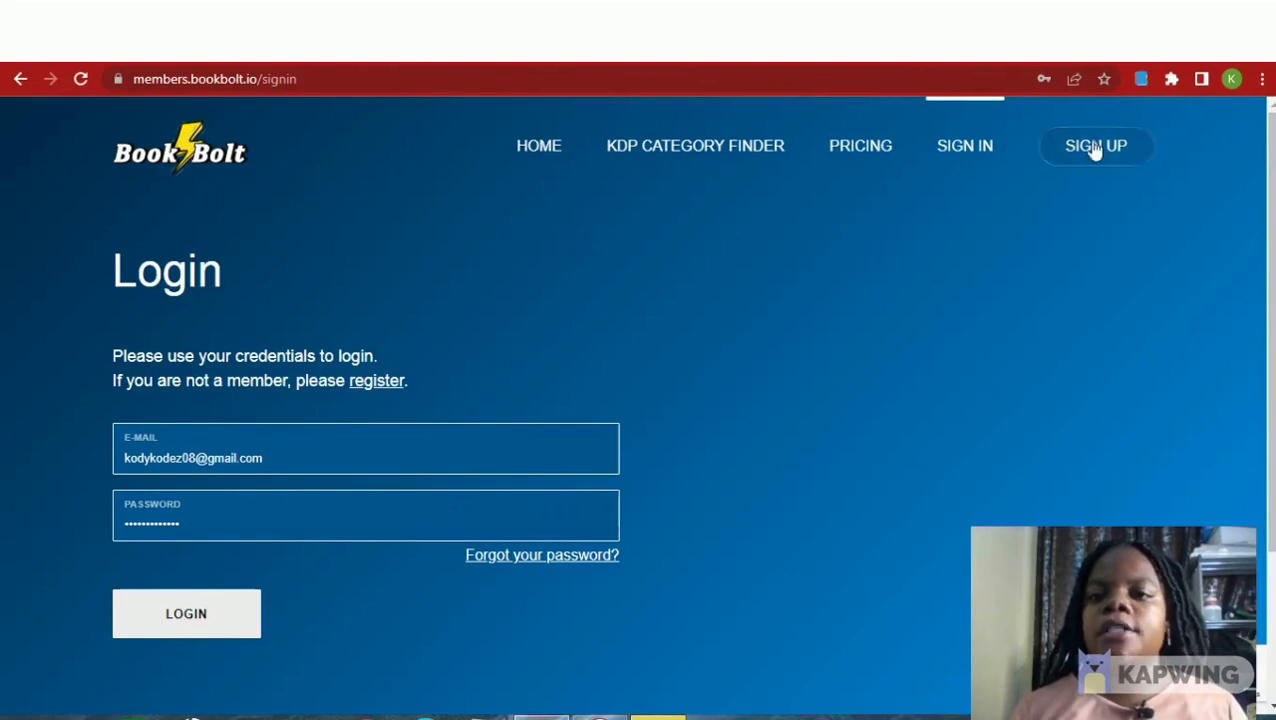
# Open the sign-up form for the Newbie monthly plan's 3-day free trial and review its registration fields.
pyautogui.click(1110, 150)
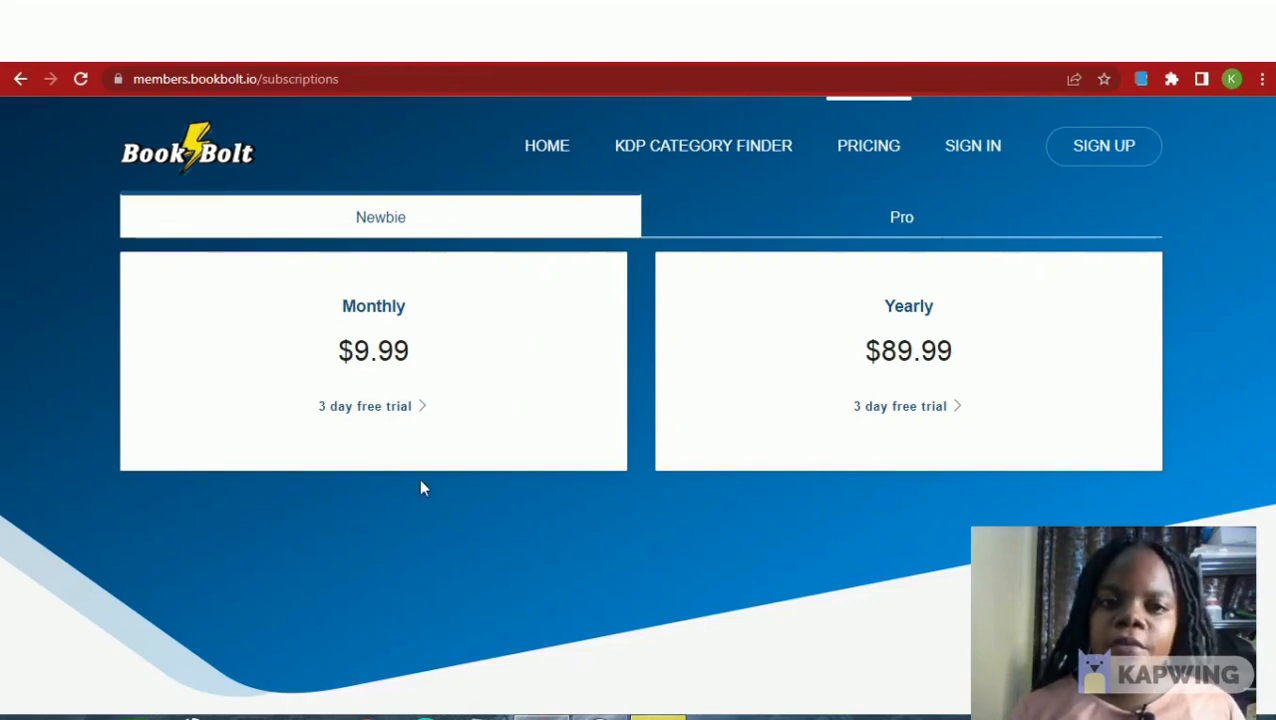
pyautogui.click(579, 280)
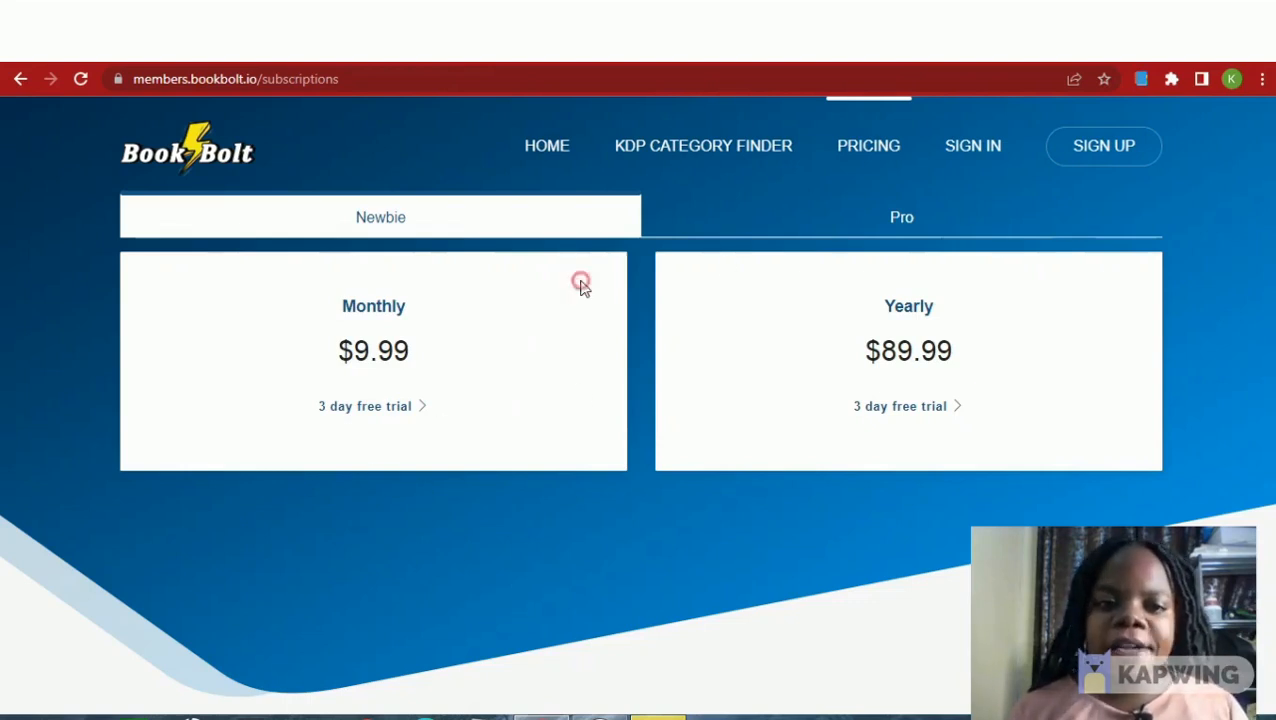
pyautogui.click(399, 409)
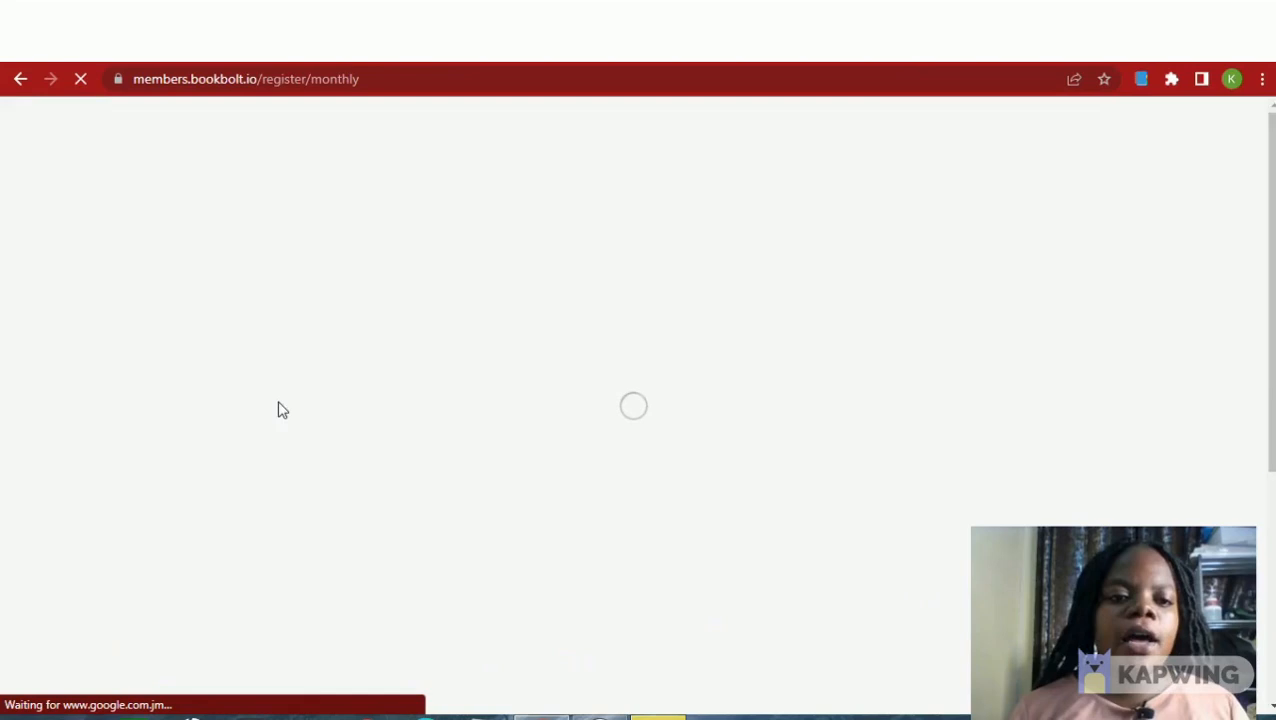
pyautogui.scroll(-1, 488, 342)
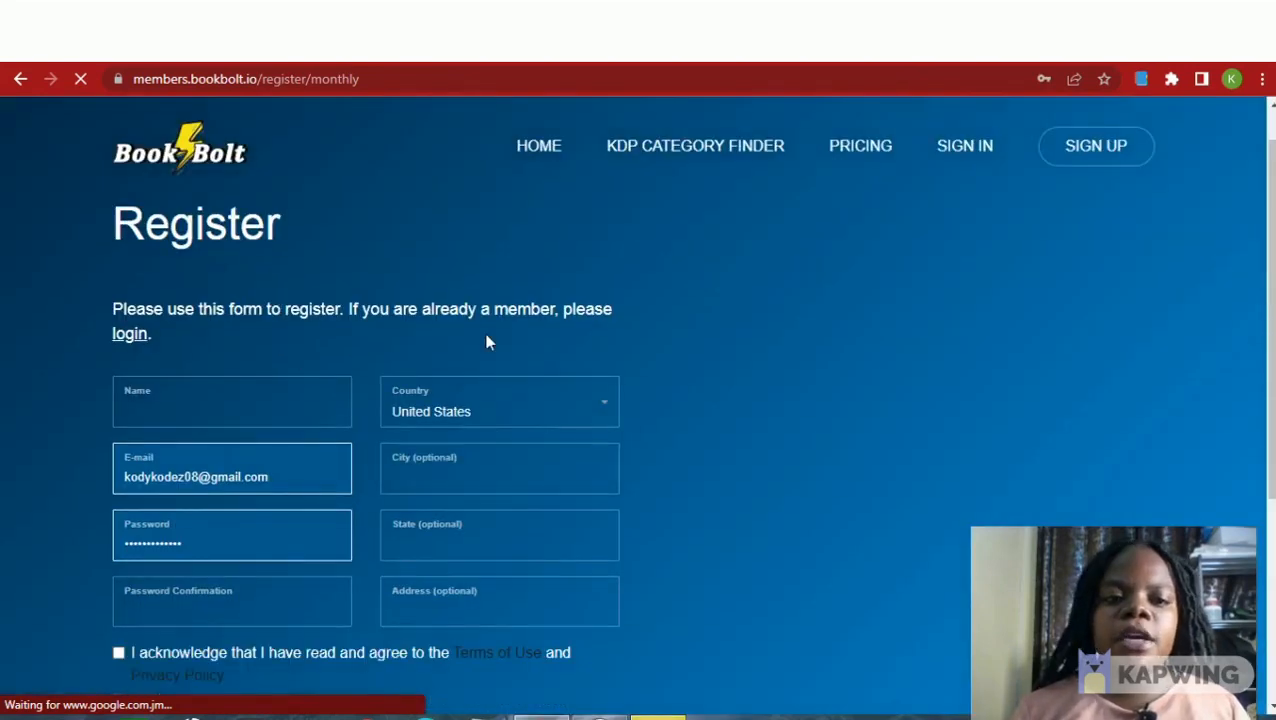
pyautogui.scroll(-3, 486, 342)
pyautogui.scroll(4, 683, 356)
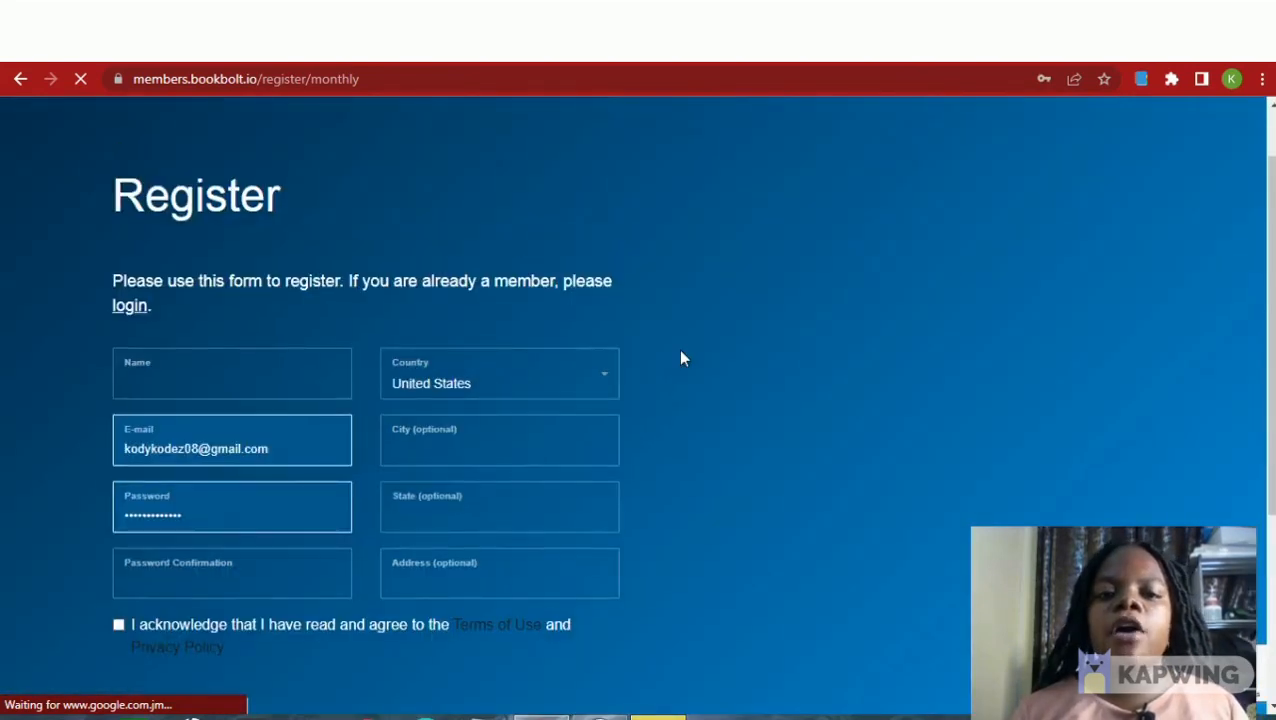
pyautogui.scroll(-1, 679, 477)
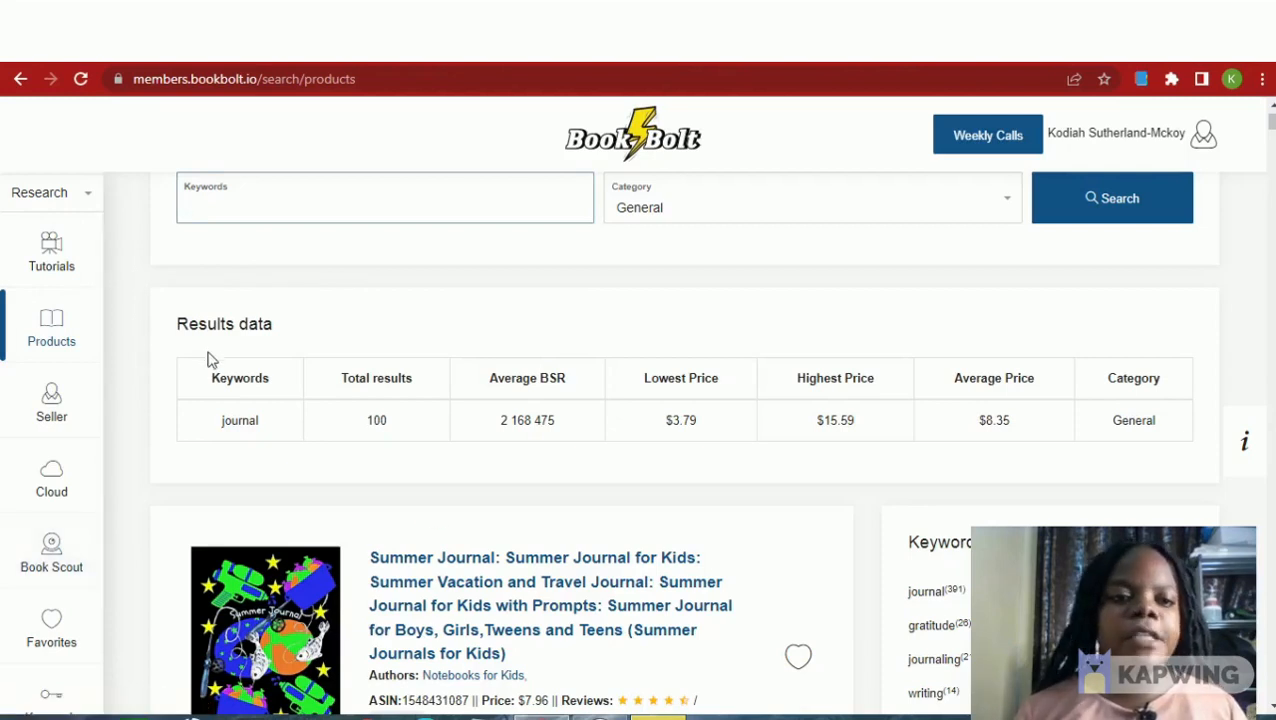
# Search the products for "composition book" in the General category.
pyautogui.click(381, 200)
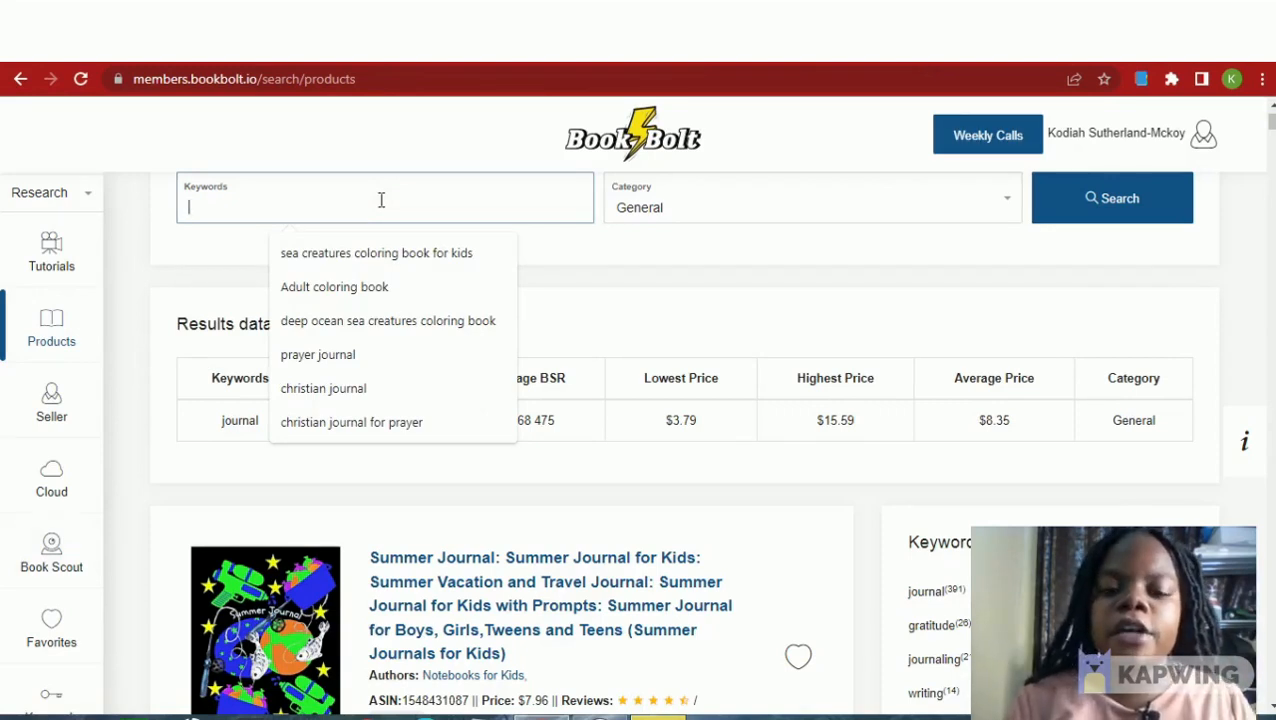
pyautogui.write('composition book')
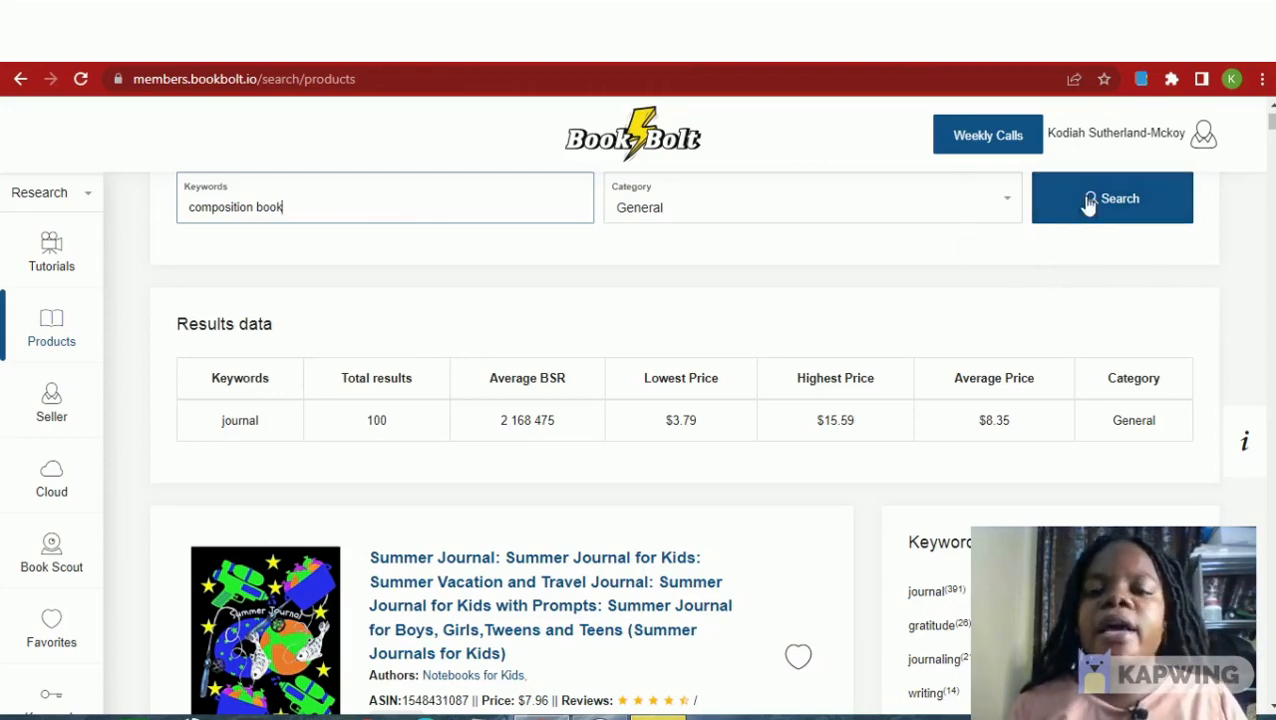
pyautogui.click(1090, 201)
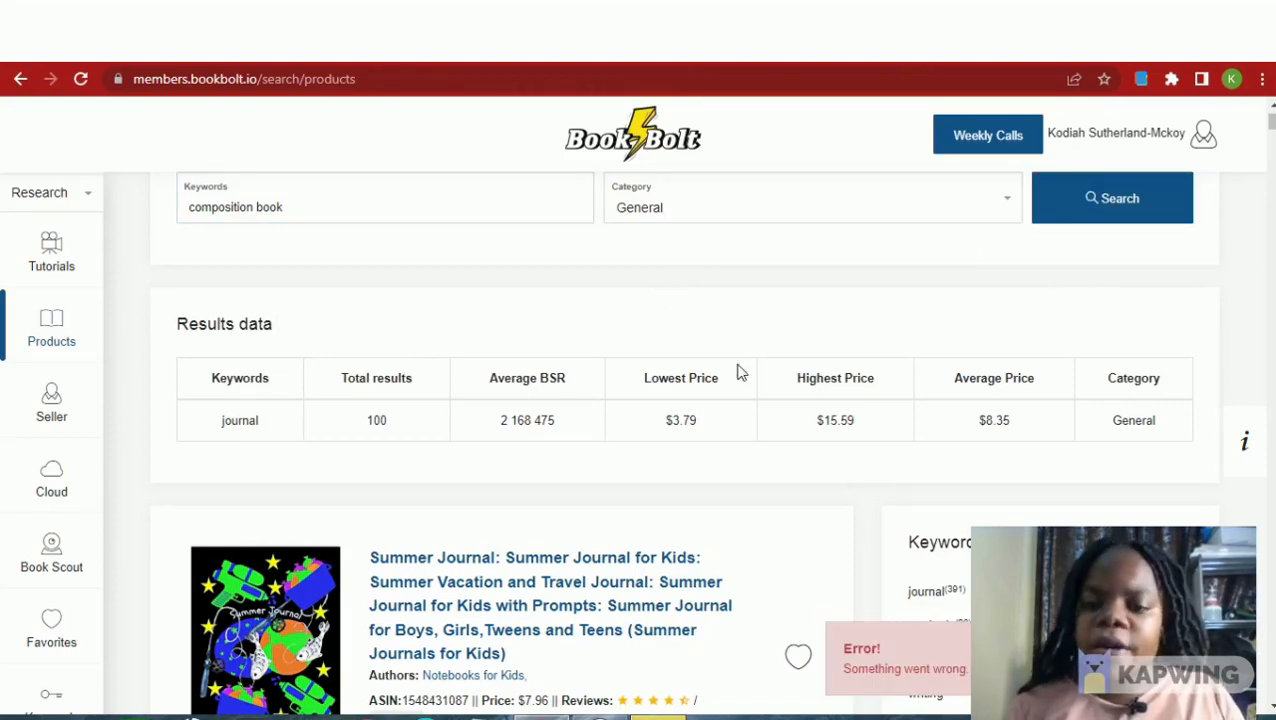
pyautogui.click(1096, 214)
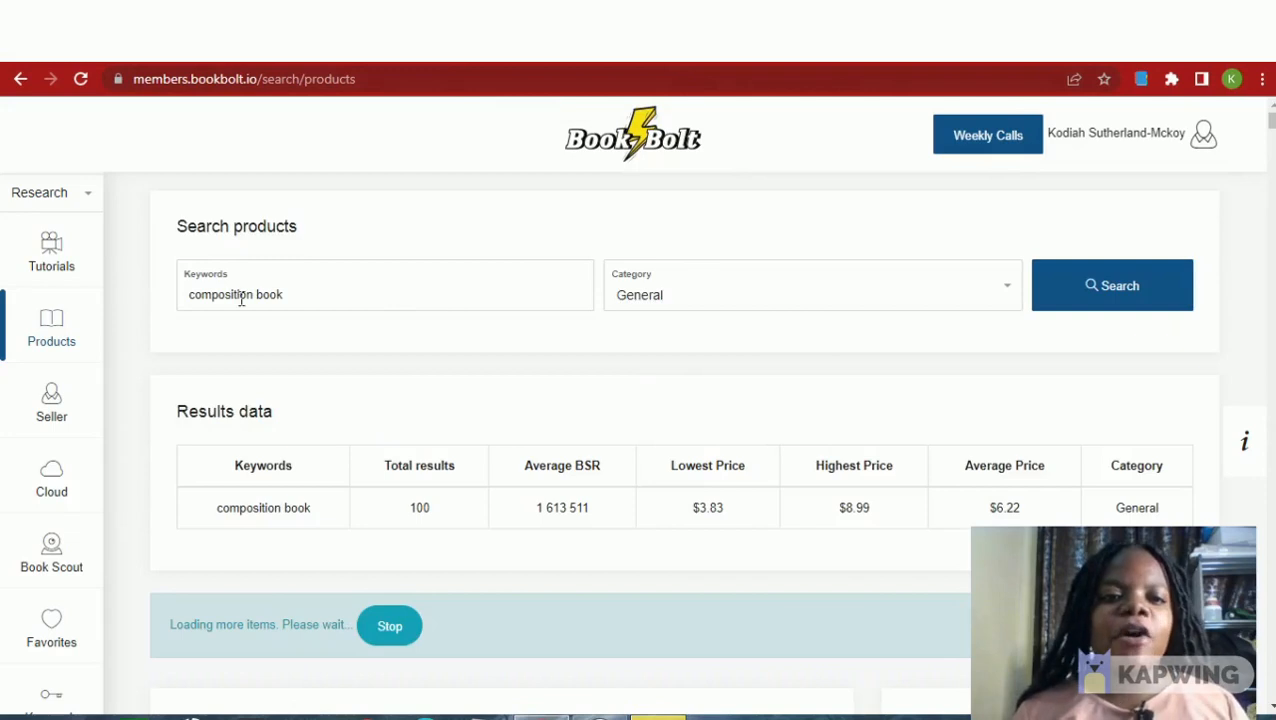
# Review the results data for the composition book search and stop loading more items.
pyautogui.scroll(-1, 318, 291)
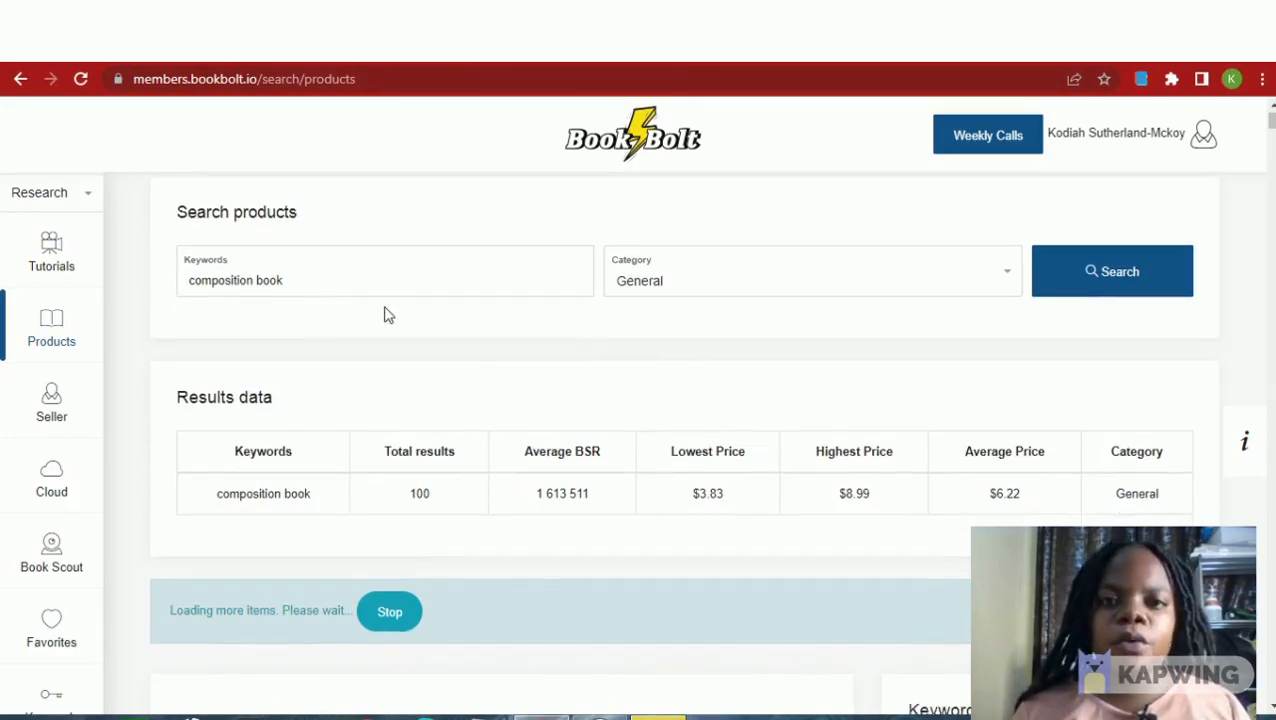
pyautogui.scroll(-3, 388, 310)
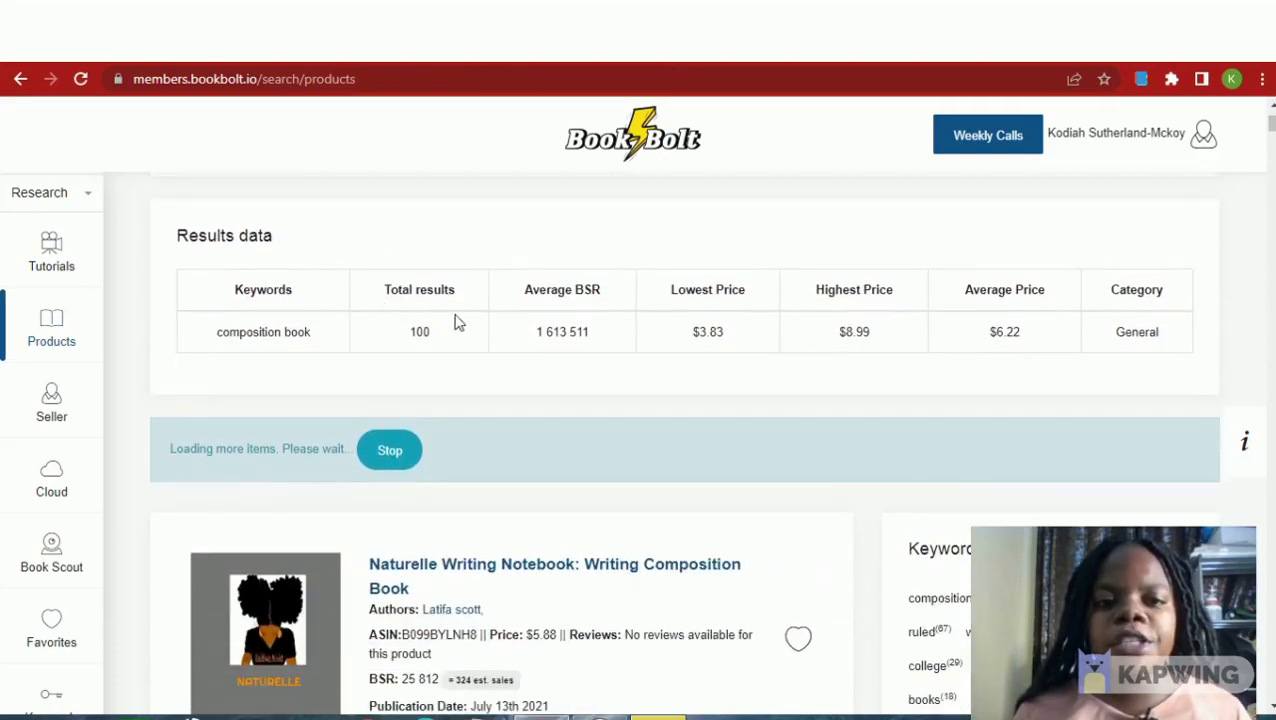
pyautogui.scroll(-1, 478, 357)
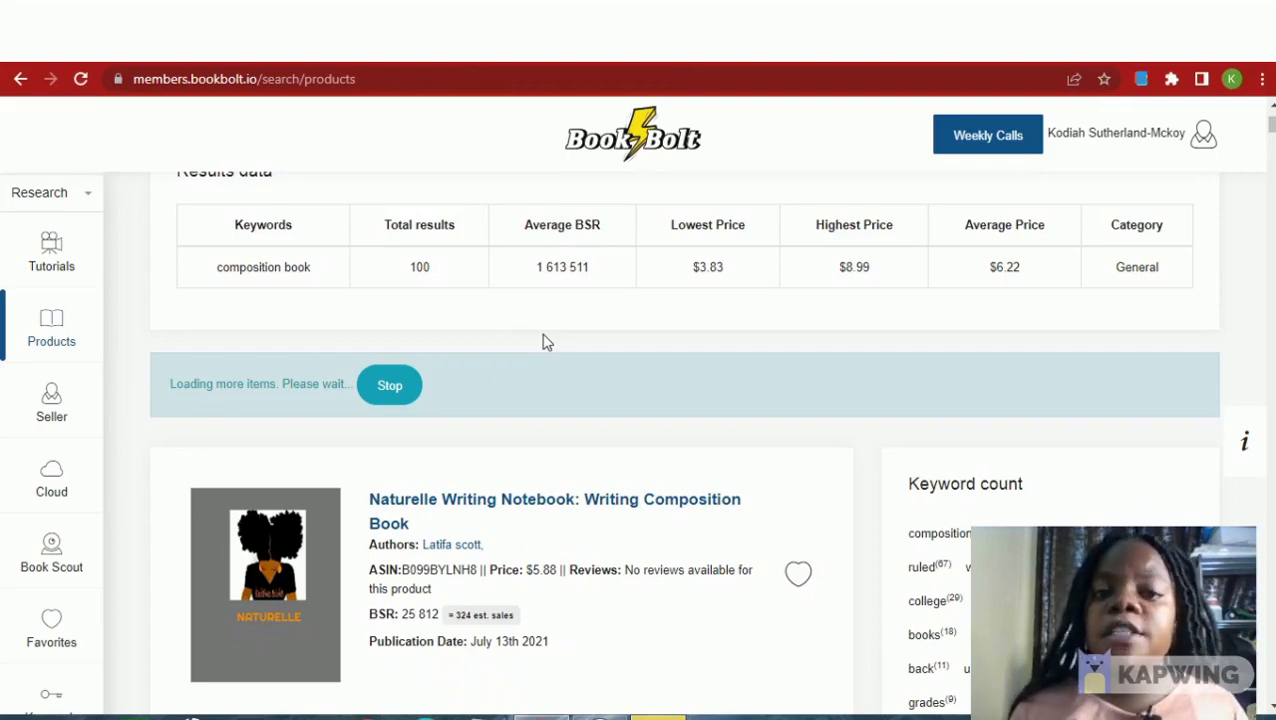
pyautogui.scroll(-2, 683, 309)
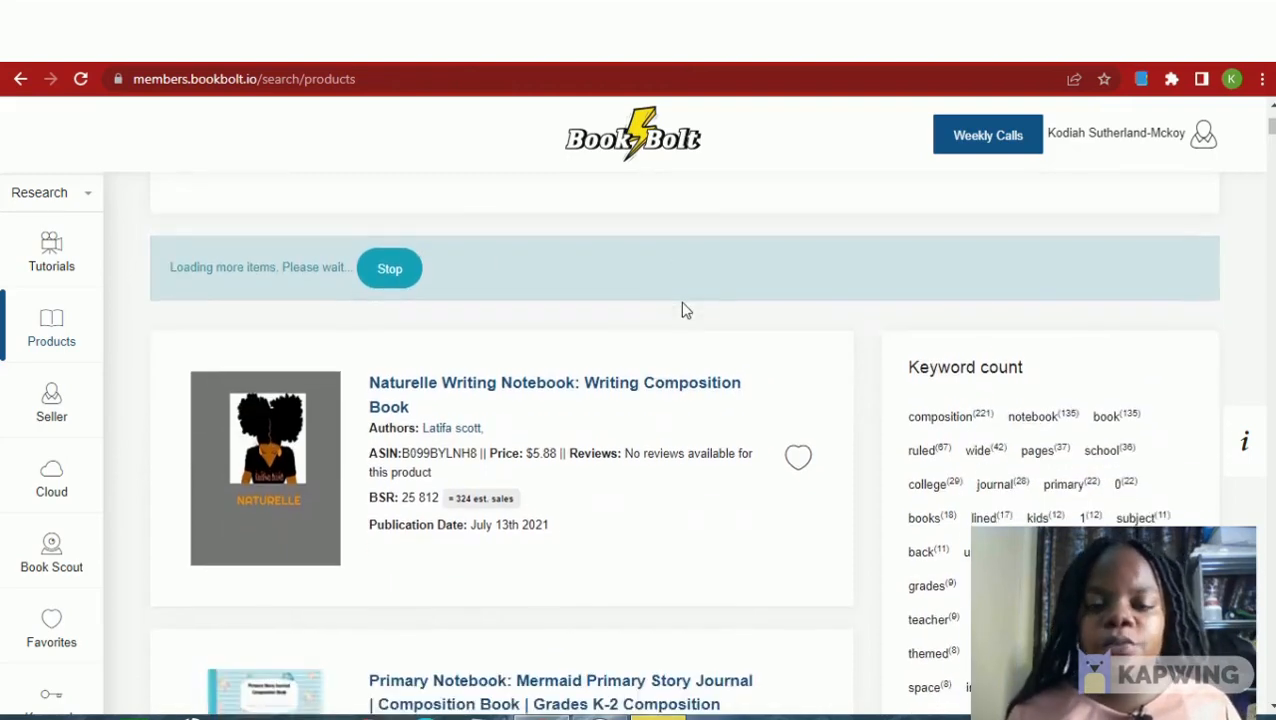
pyautogui.scroll(3, 683, 309)
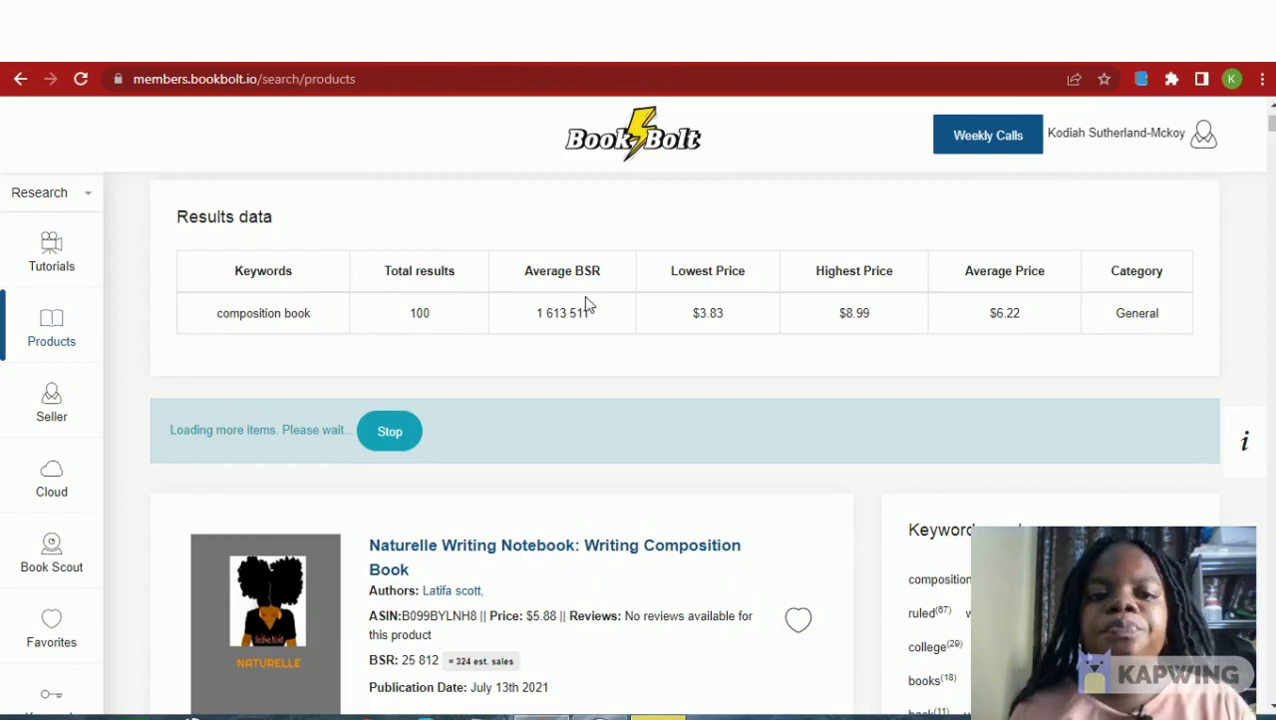
pyautogui.click(391, 434)
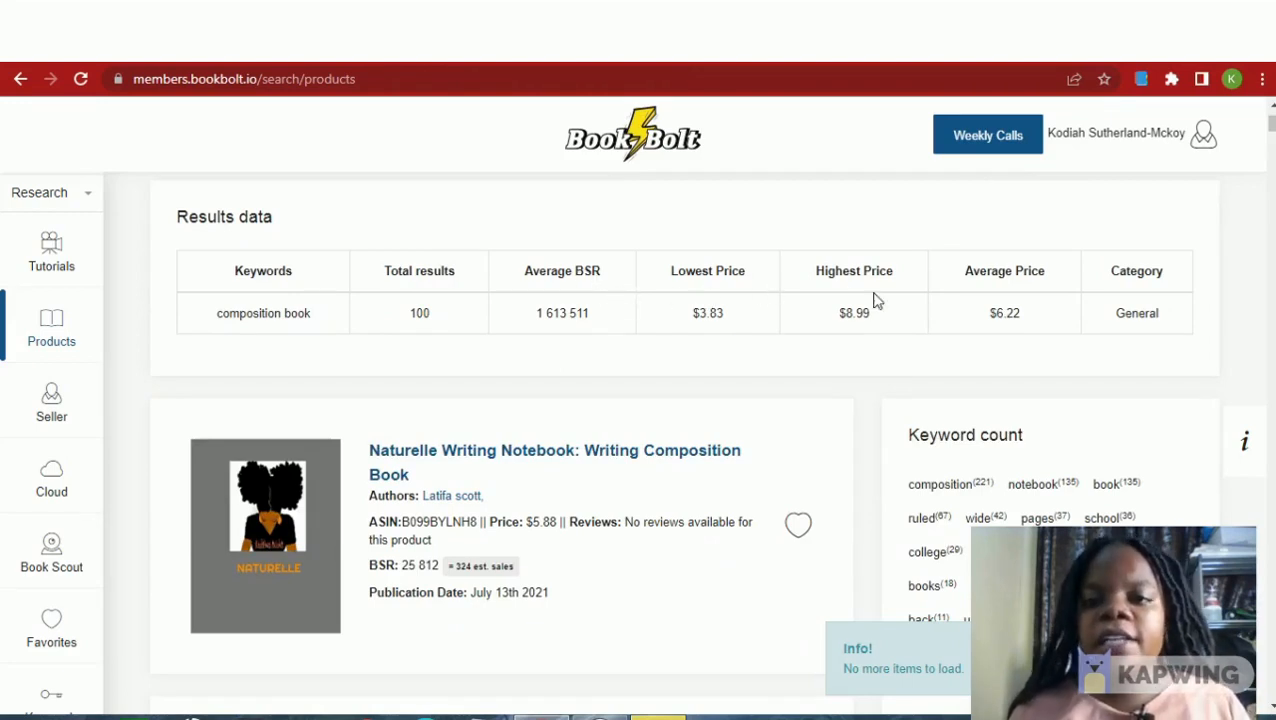
# Examine the price, reviews, BSR, estimated sales and publication date of the first composition book listings, comparing the Naturelle and Mermaid notebooks.
pyautogui.scroll(-2, 687, 381)
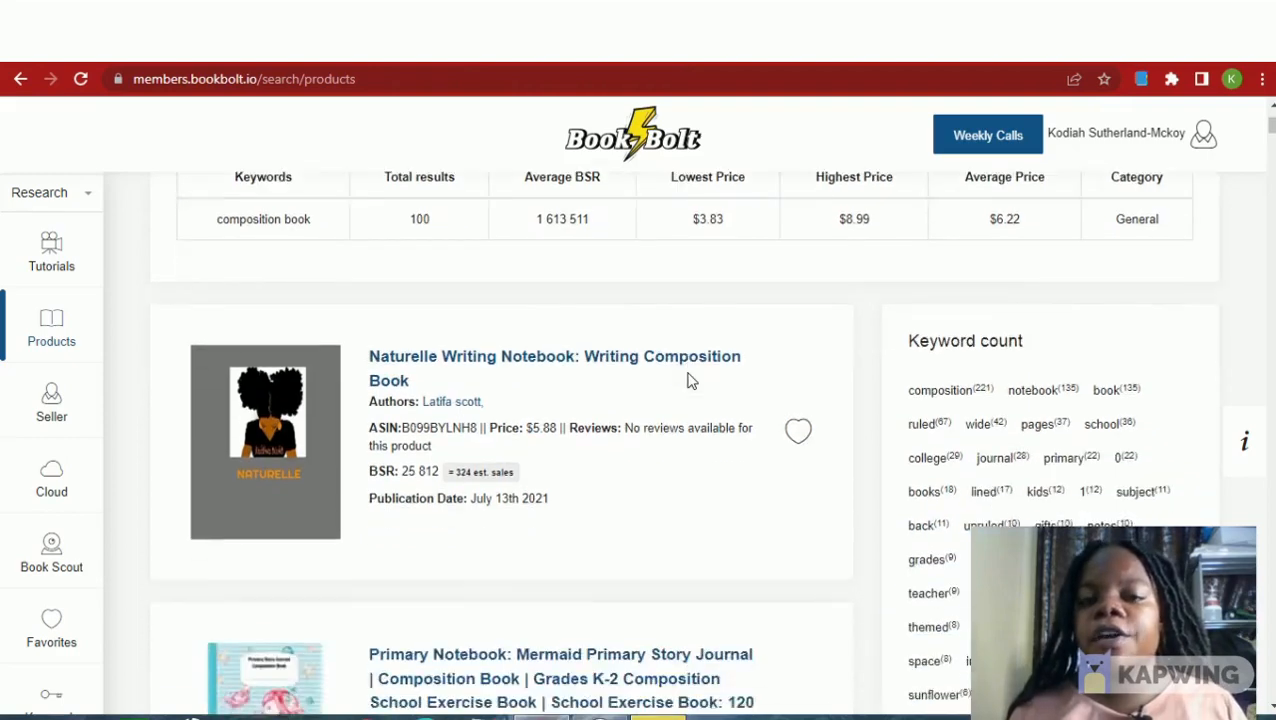
pyautogui.scroll(-1, 687, 381)
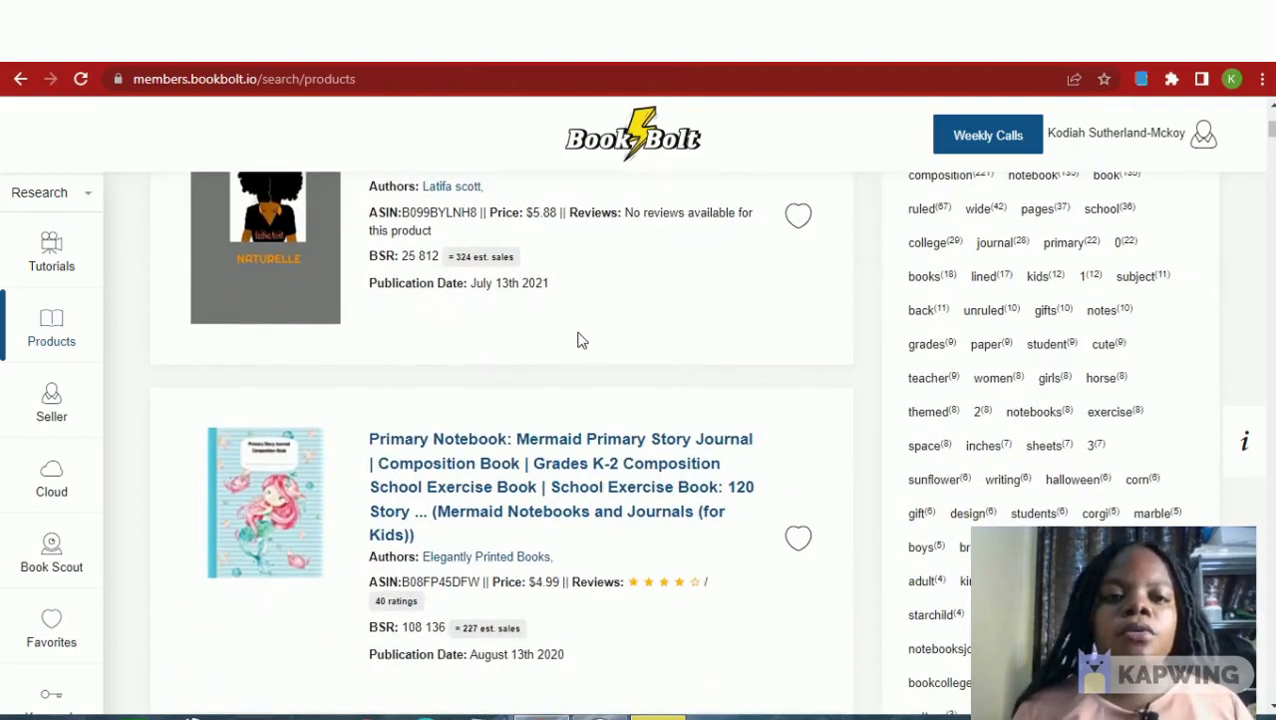
pyautogui.scroll(1, 579, 340)
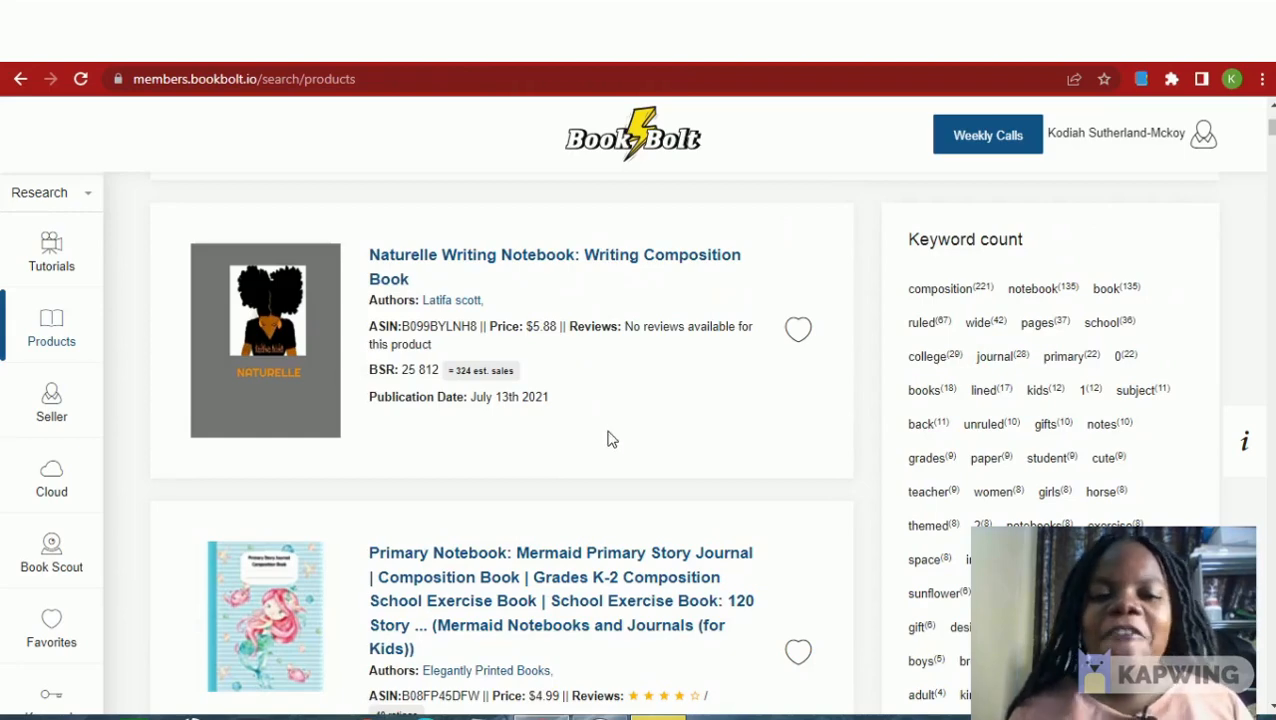
pyautogui.scroll(-1, 611, 440)
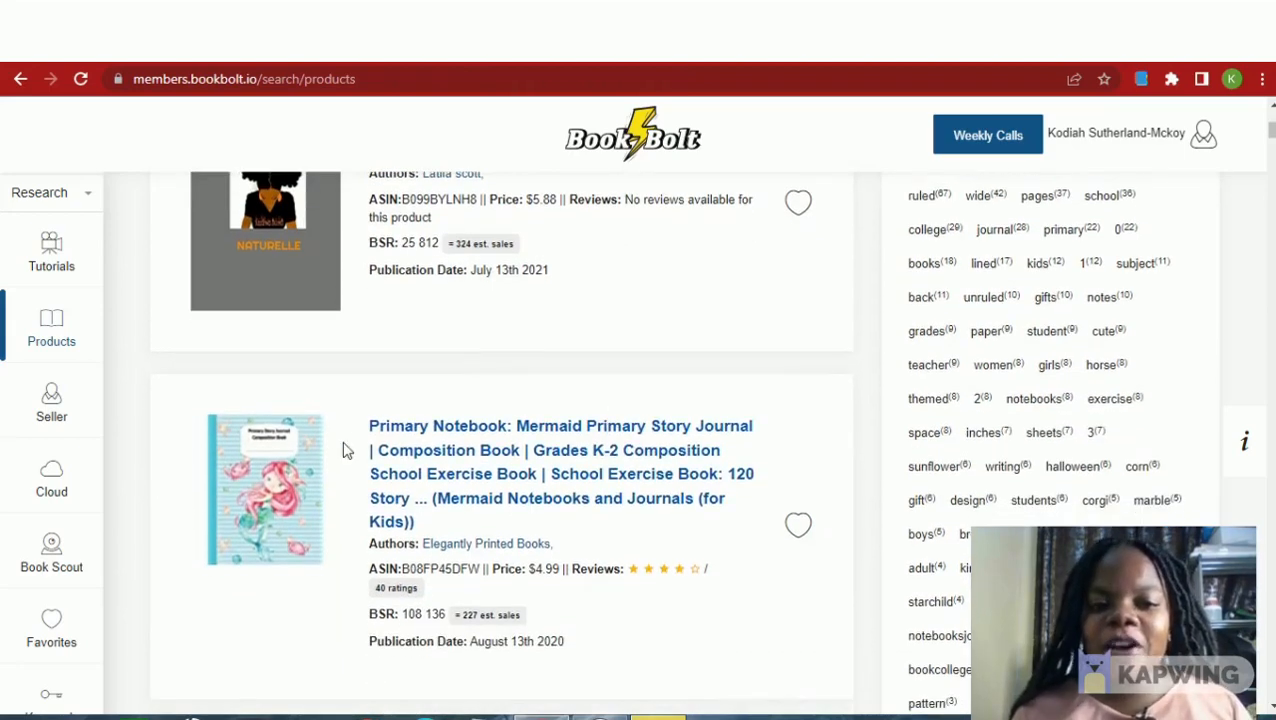
pyautogui.scroll(1, 686, 297)
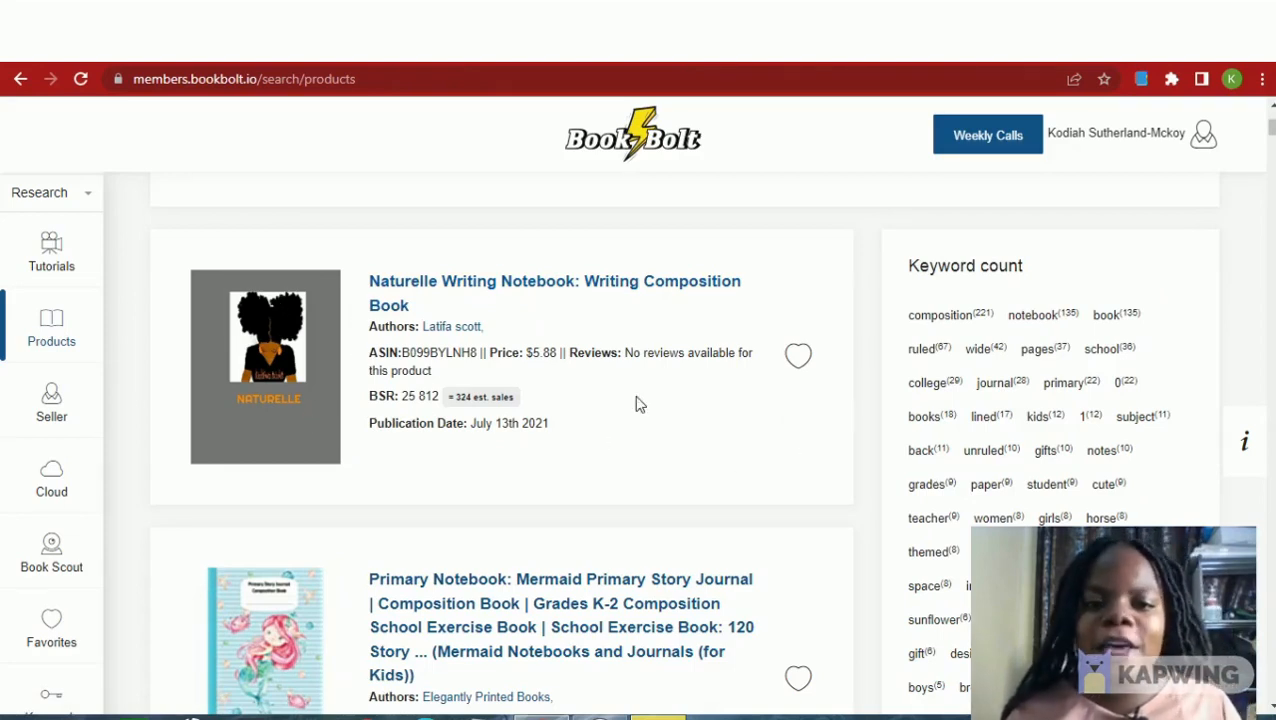
pyautogui.scroll(-1, 457, 393)
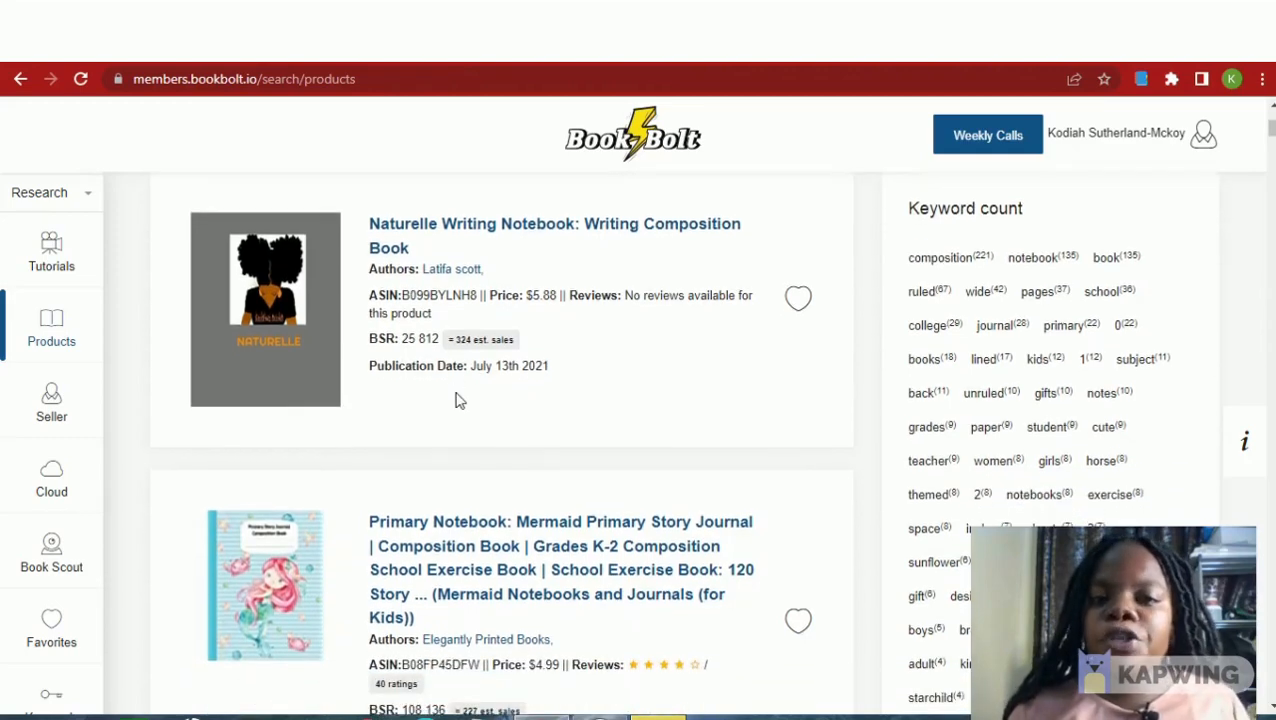
pyautogui.scroll(-1, 457, 400)
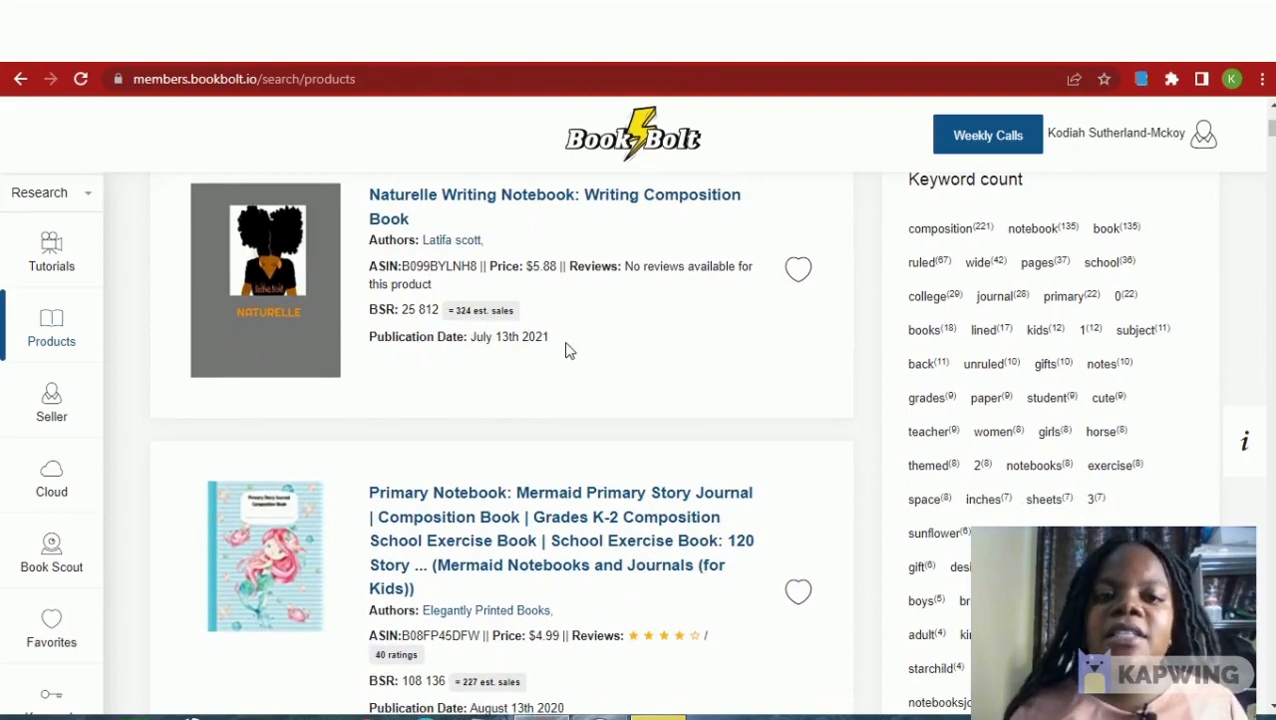
pyautogui.scroll(-1, 565, 350)
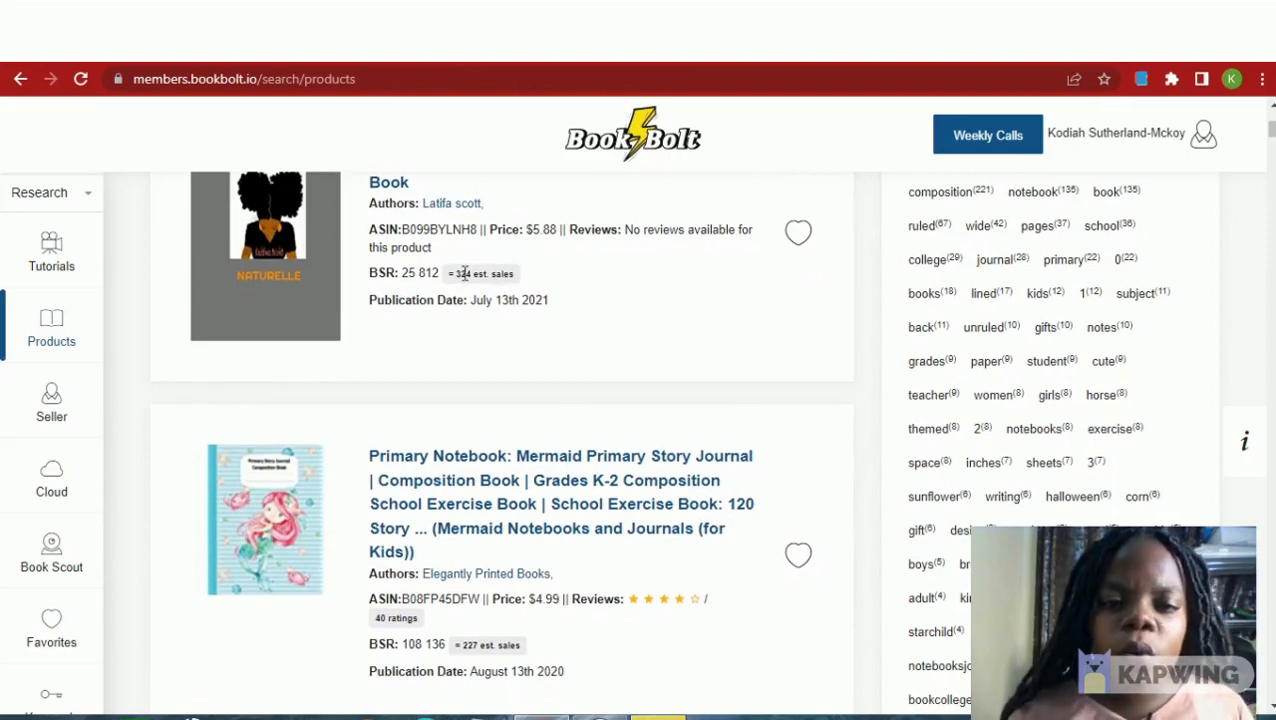
pyautogui.scroll(-1, 544, 404)
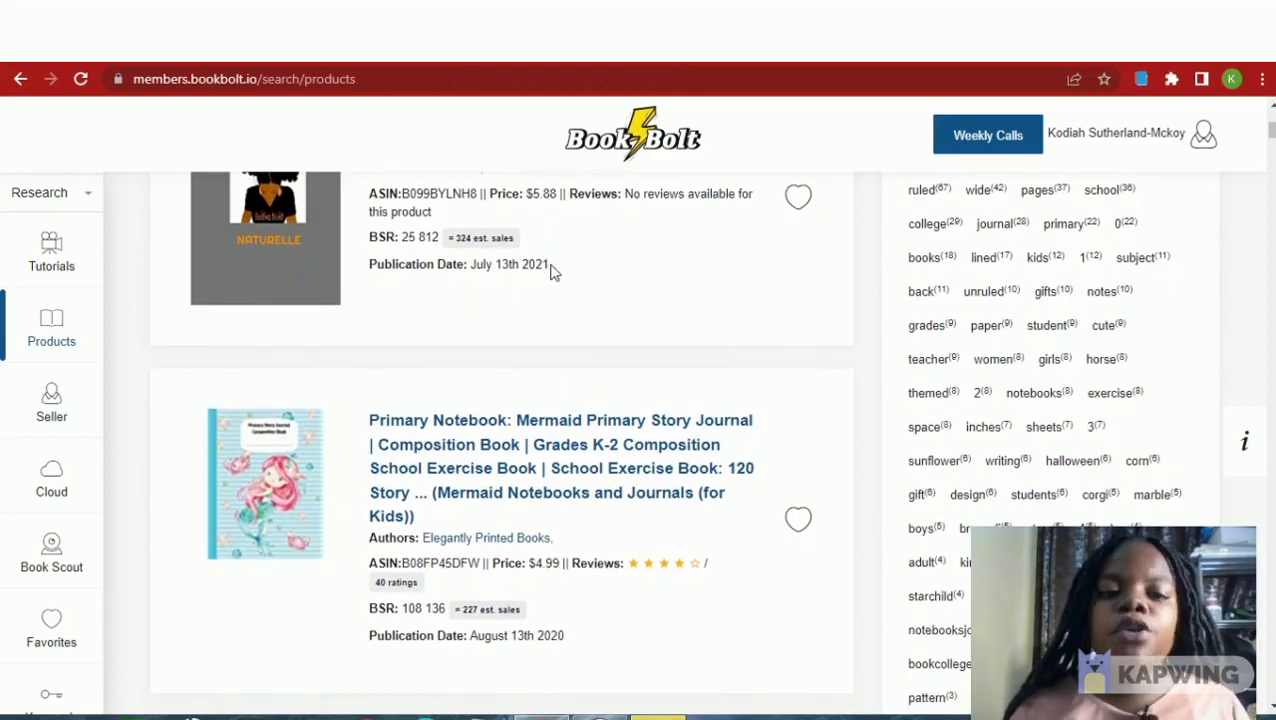
pyautogui.scroll(3, 550, 272)
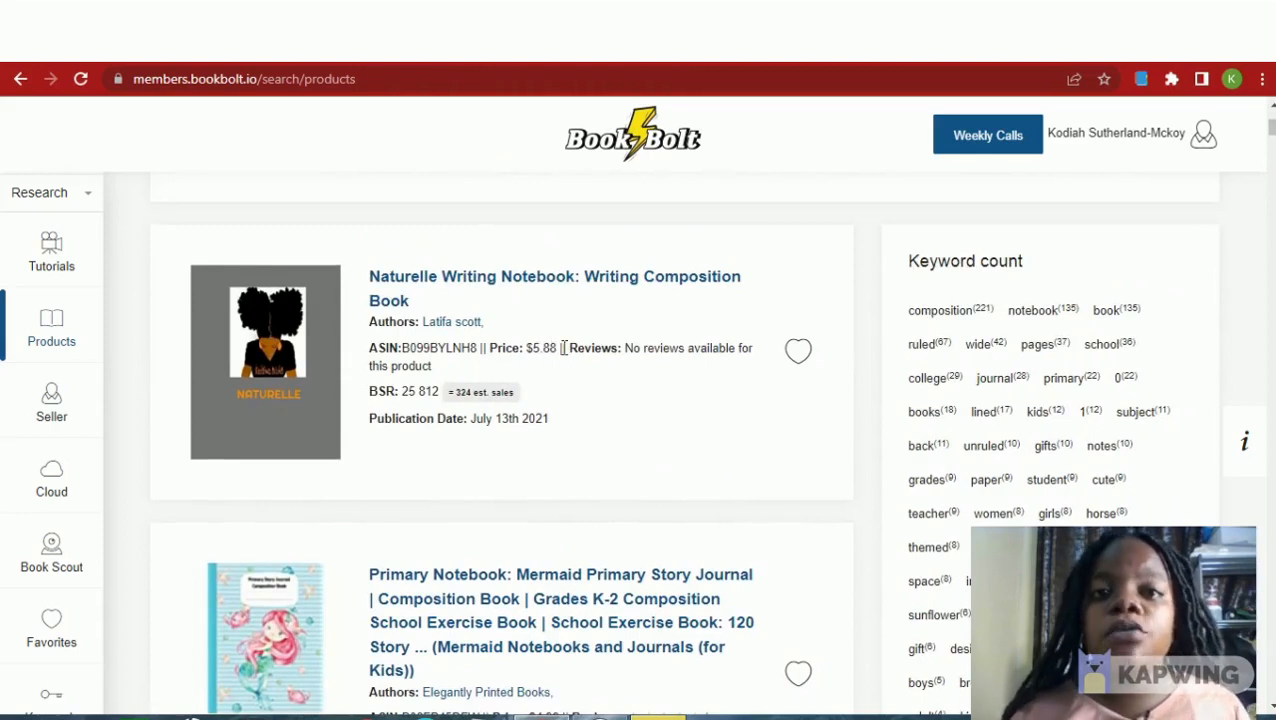
pyautogui.scroll(-1, 540, 392)
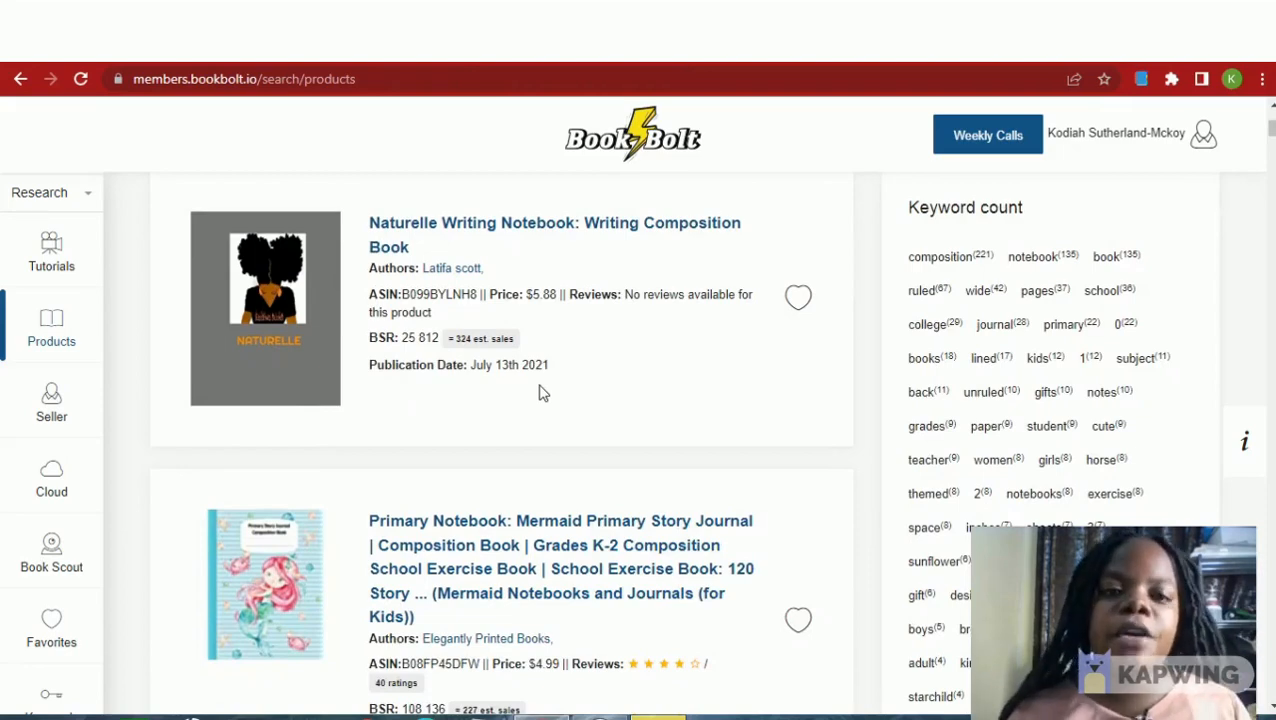
pyautogui.scroll(-4, 540, 392)
pyautogui.scroll(6, 537, 388)
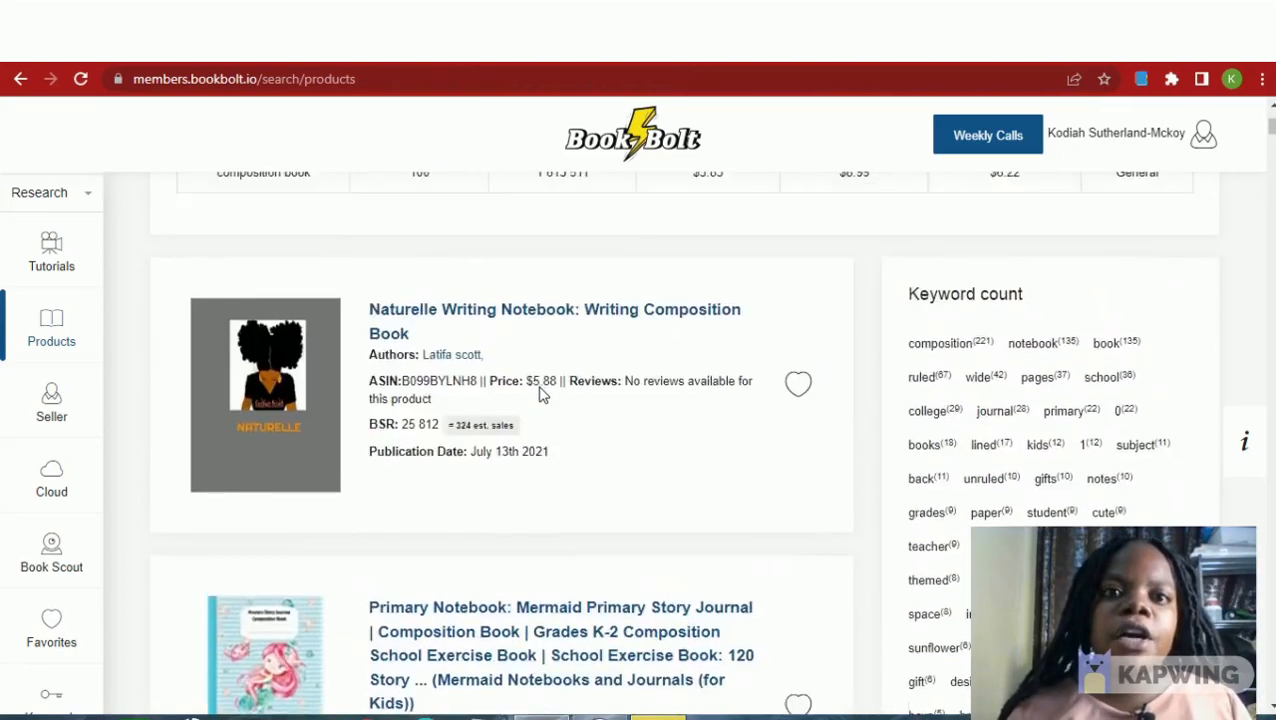
pyautogui.scroll(4, 540, 392)
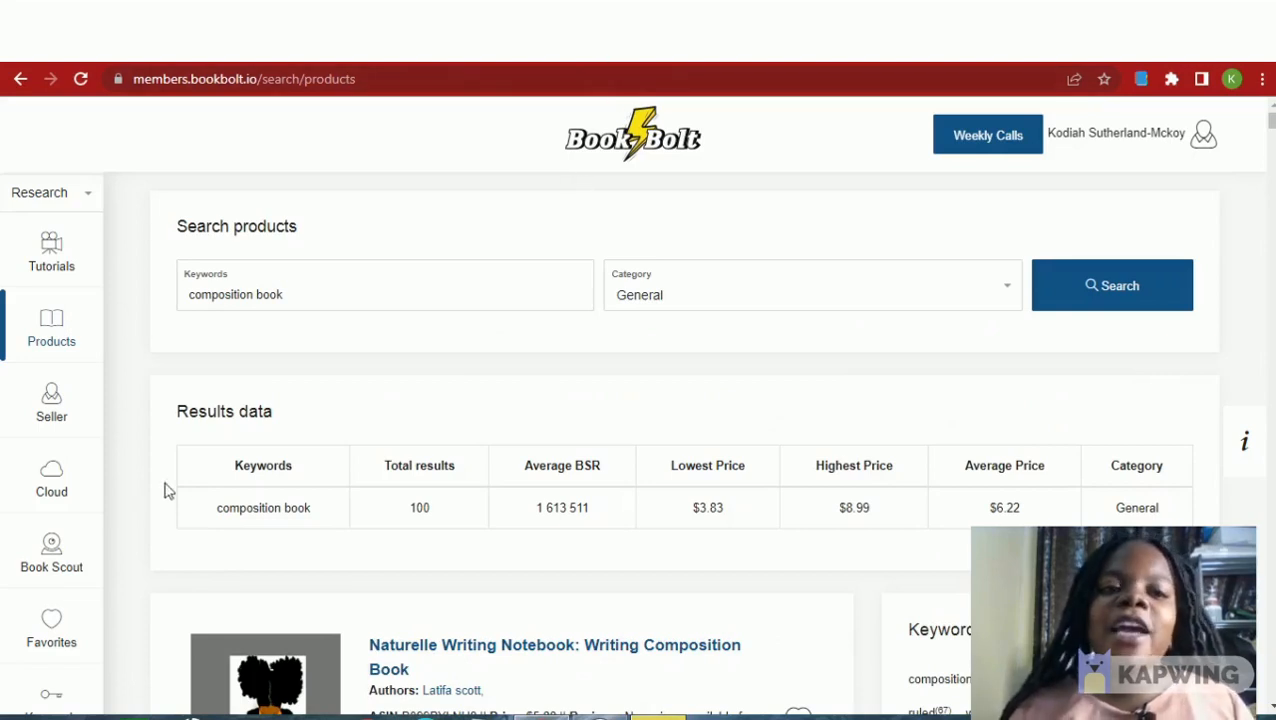
# Open BookBolt Designer from the Create tools and dismiss the credit card reminder and the Q4 Mega Pack offer.
pyautogui.scroll(-1, 5, 541)
pyautogui.scroll(-3, 5, 541)
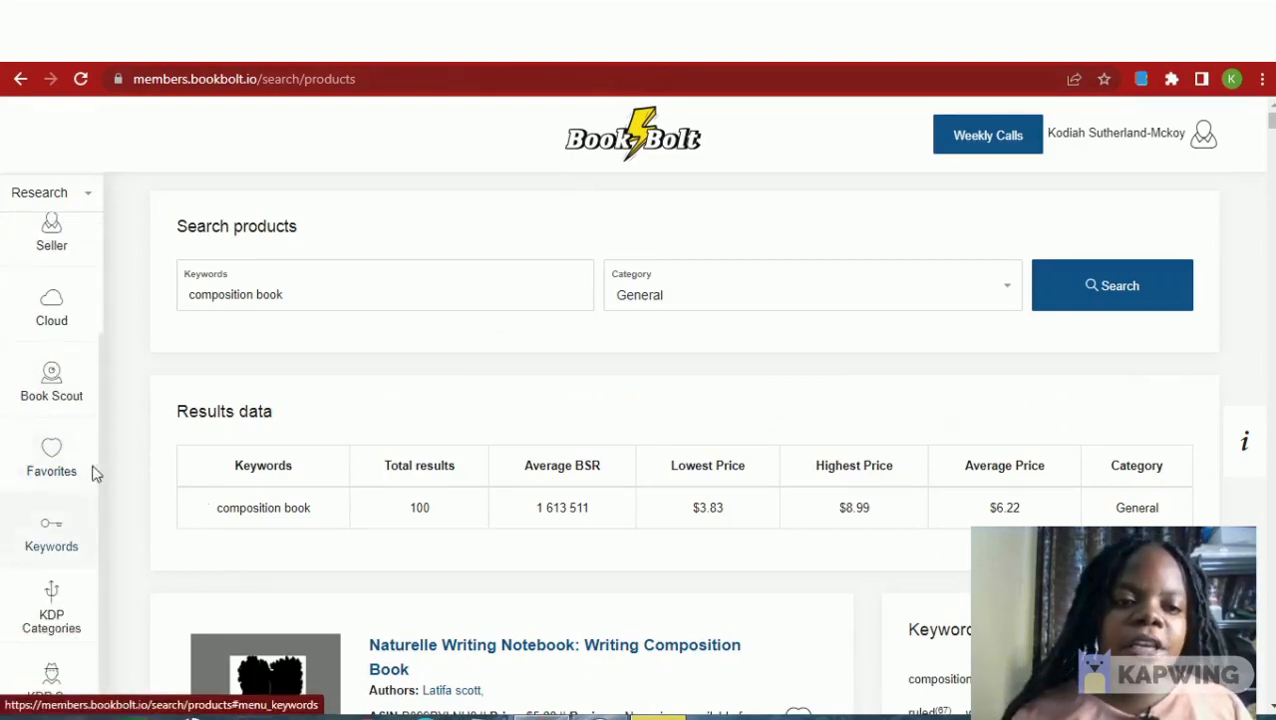
pyautogui.scroll(-1, 100, 540)
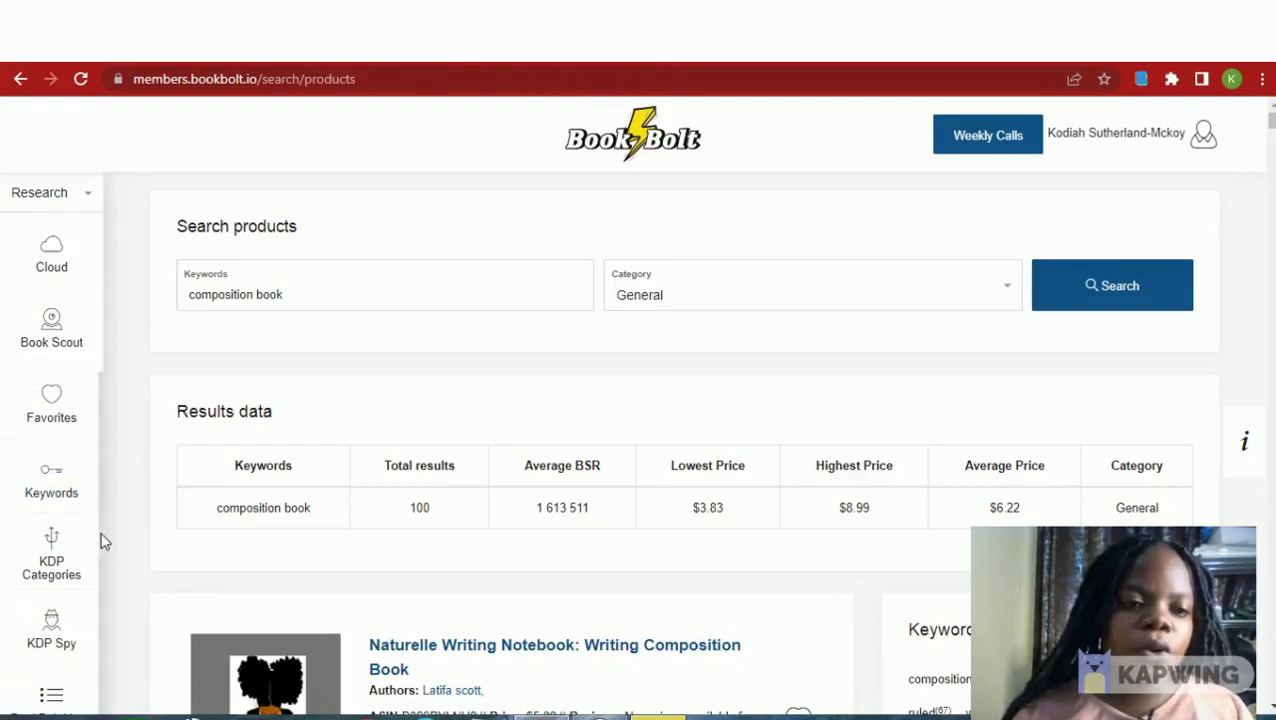
pyautogui.click(87, 194)
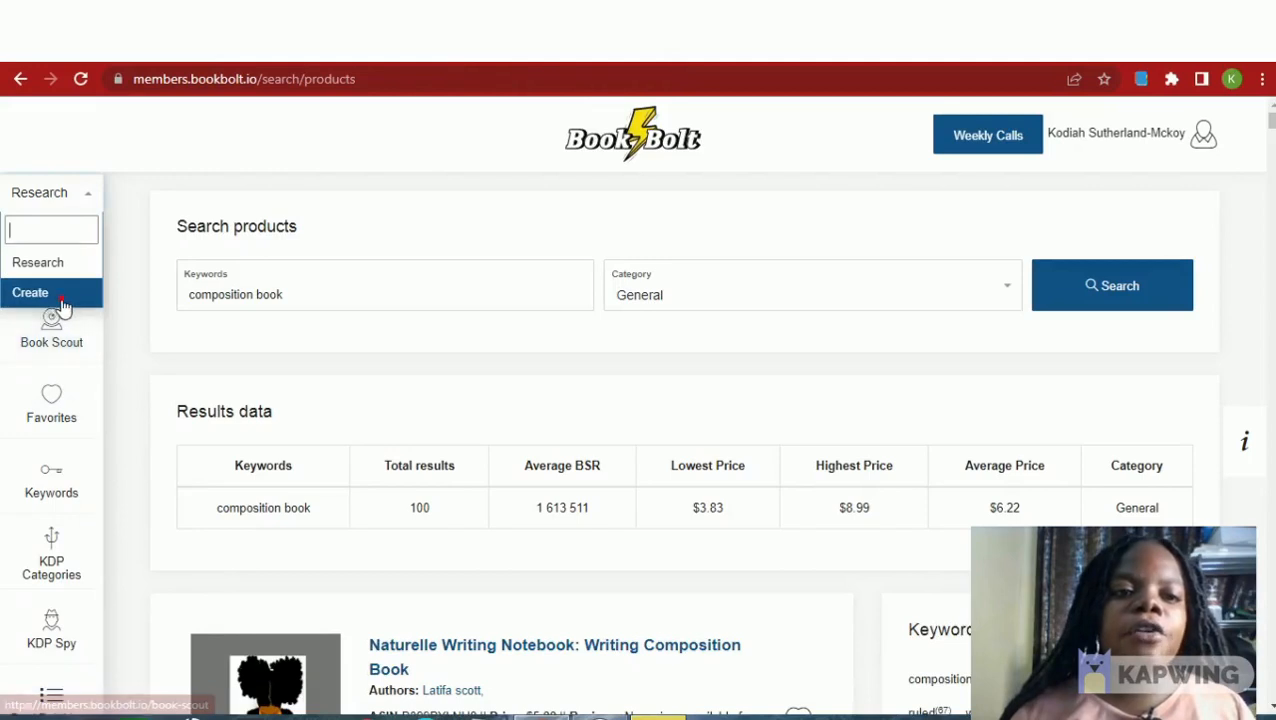
pyautogui.click(30, 294)
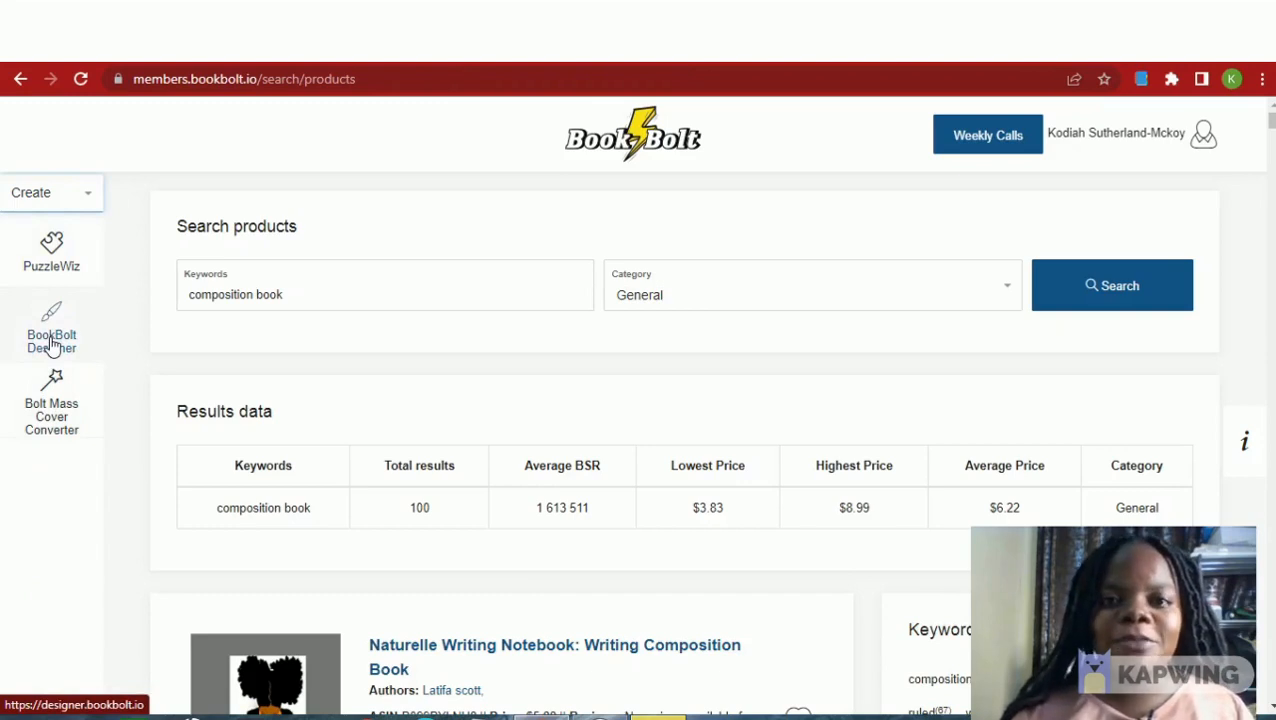
pyautogui.click(52, 342)
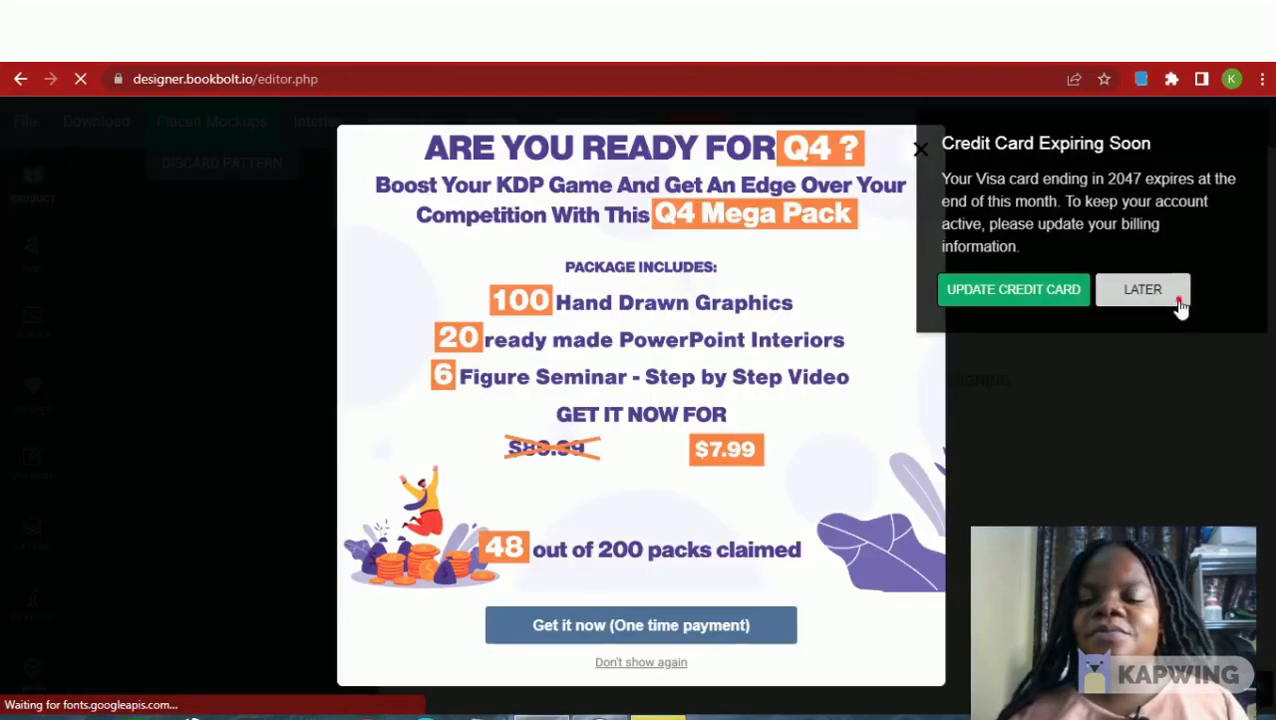
pyautogui.click(1180, 300)
pyautogui.click(922, 150)
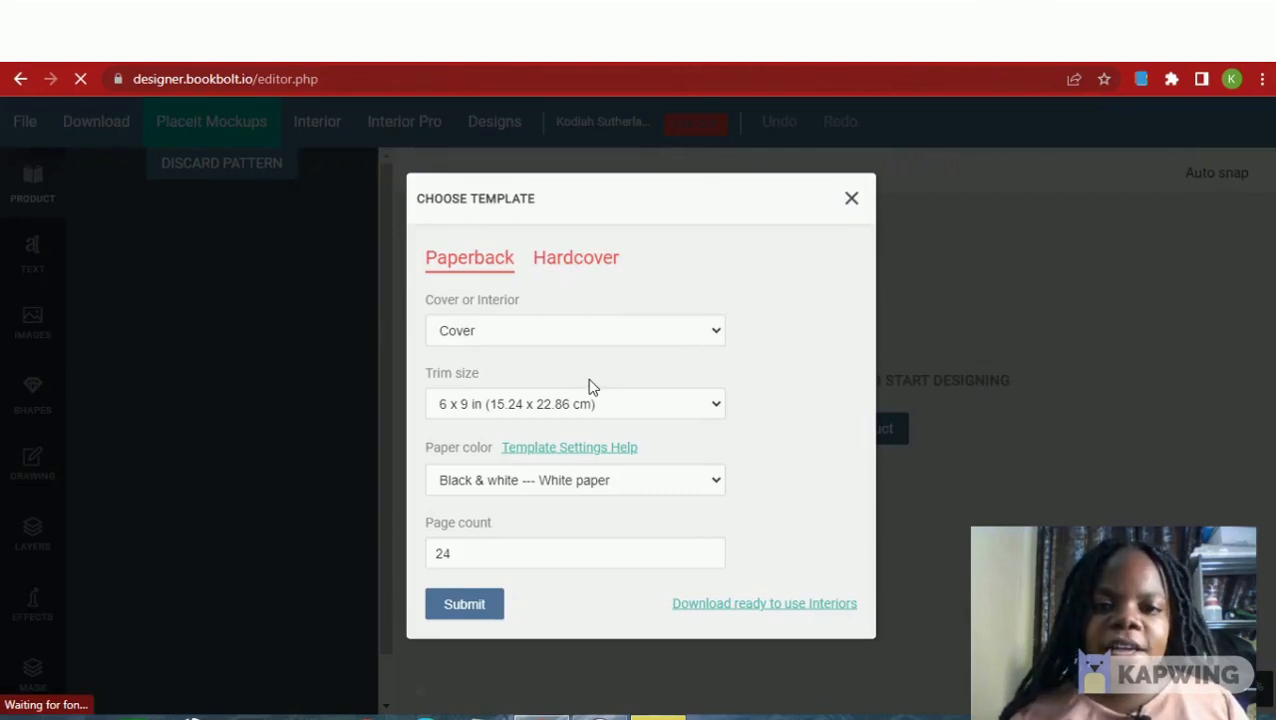
# Keep Cover as the paperback template type and set the trim size to 8.5 x 11 in (21.59 x 27.94 cm).
pyautogui.click(546, 330)
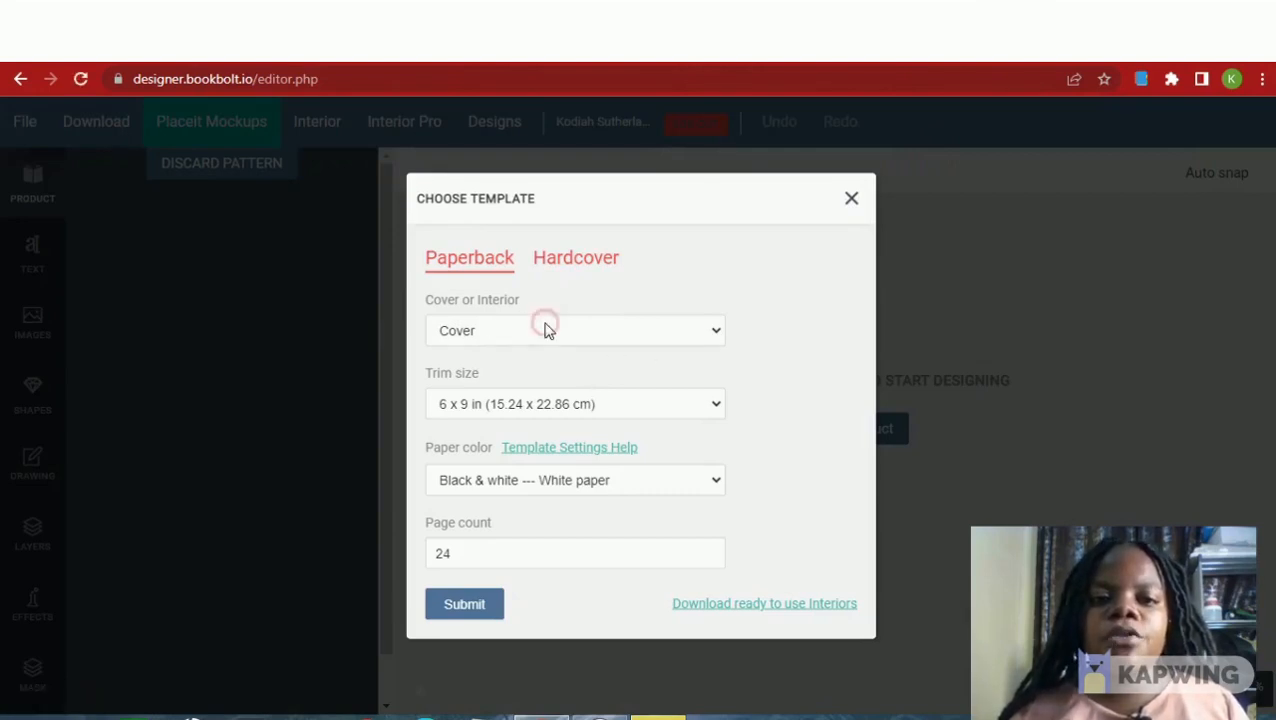
pyautogui.click(546, 330)
pyautogui.click(546, 330)
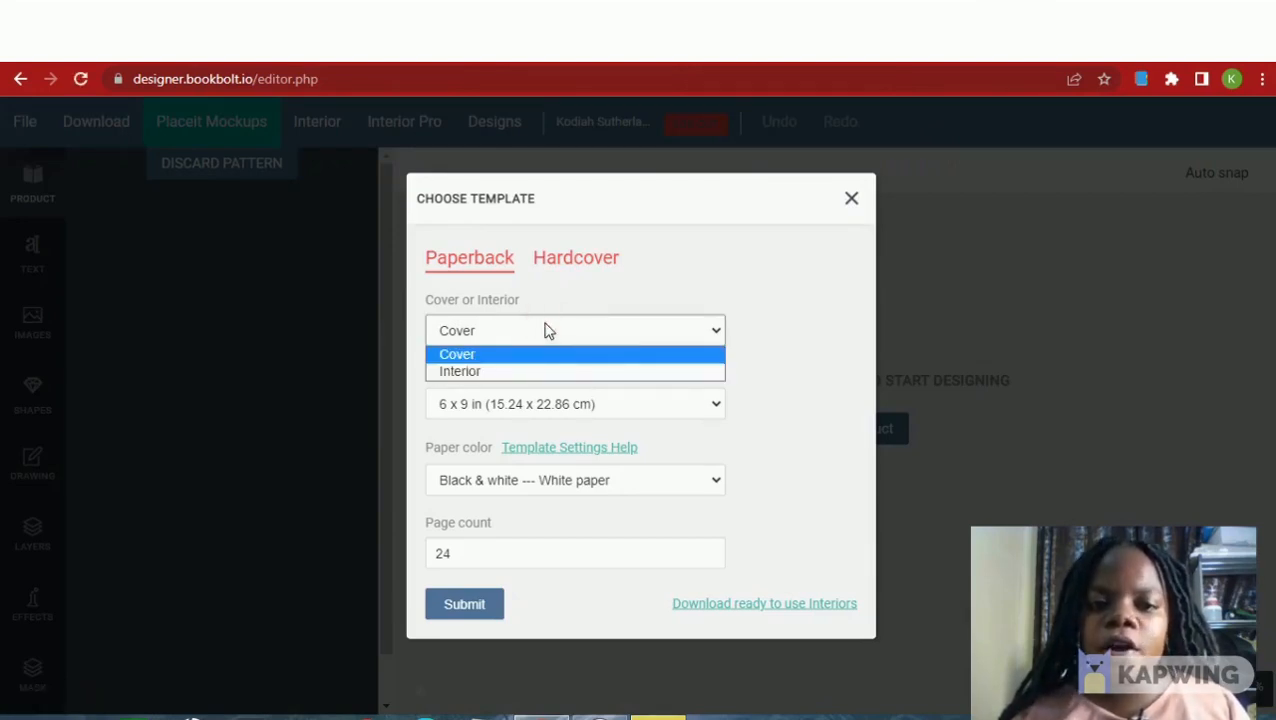
pyautogui.click(800, 316)
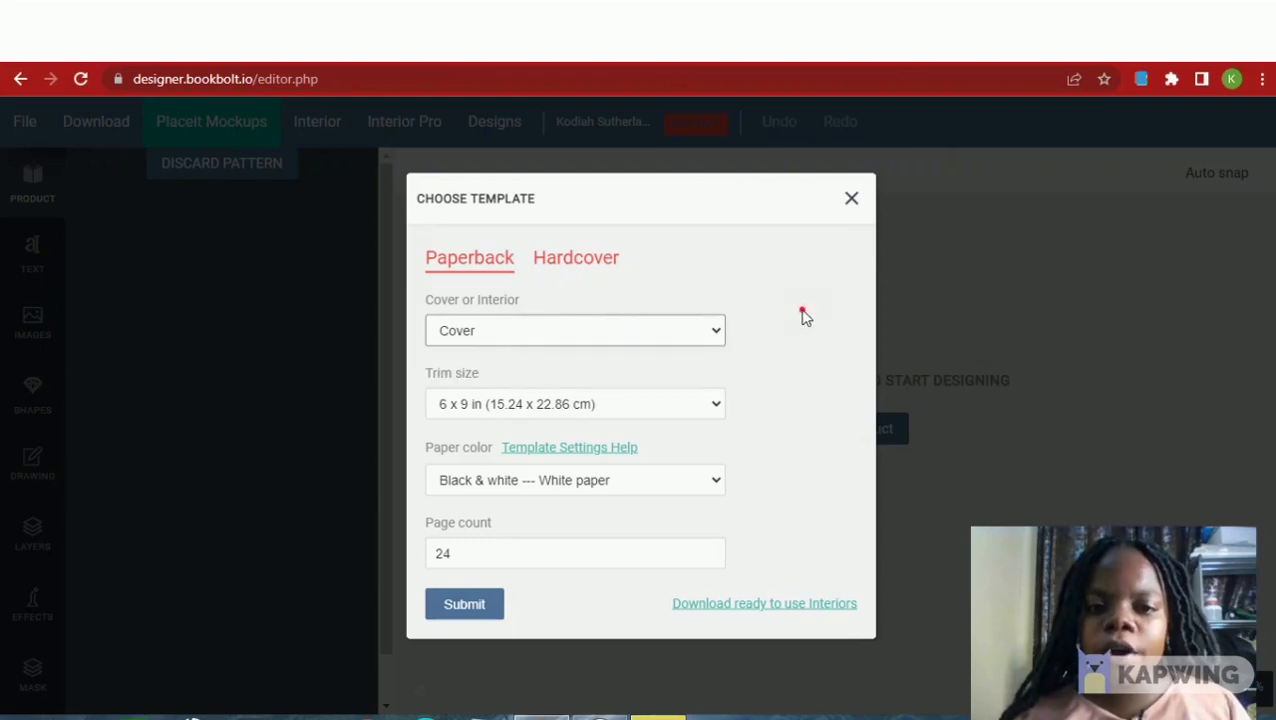
pyautogui.click(603, 403)
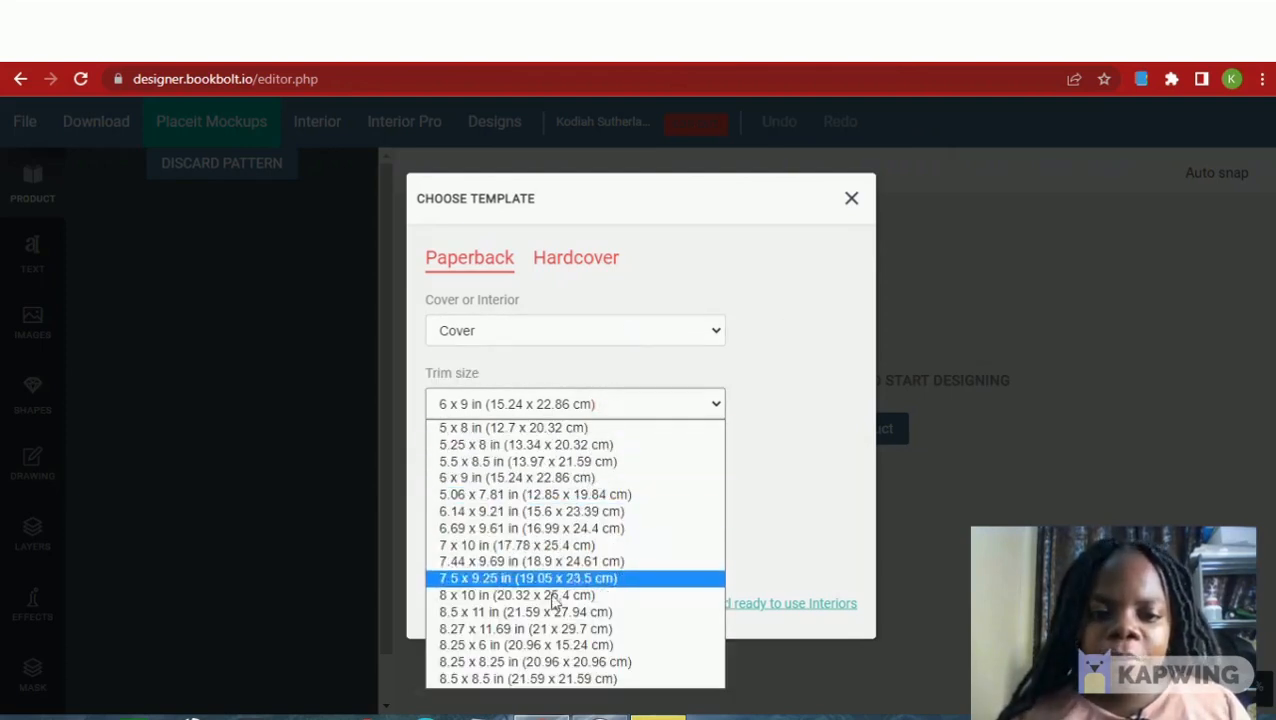
pyautogui.click(551, 612)
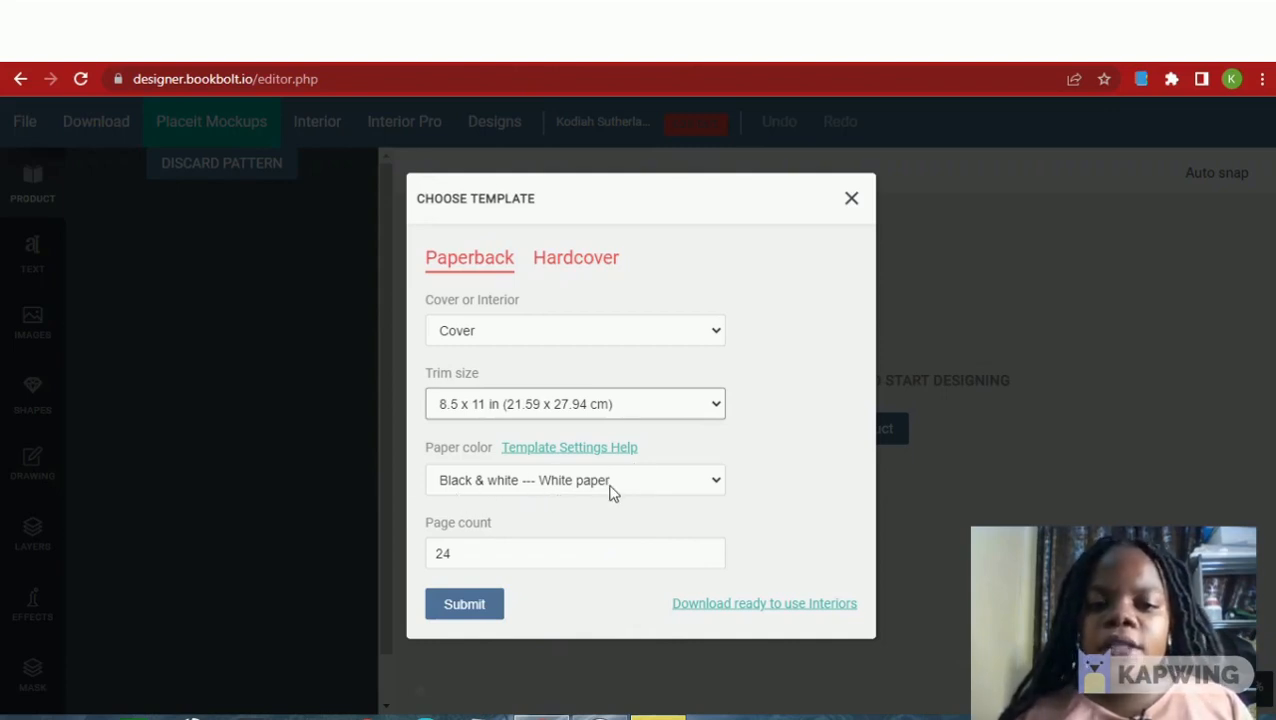
# Set the page count to 100 and submit the cover template settings.
pyautogui.click(461, 563)
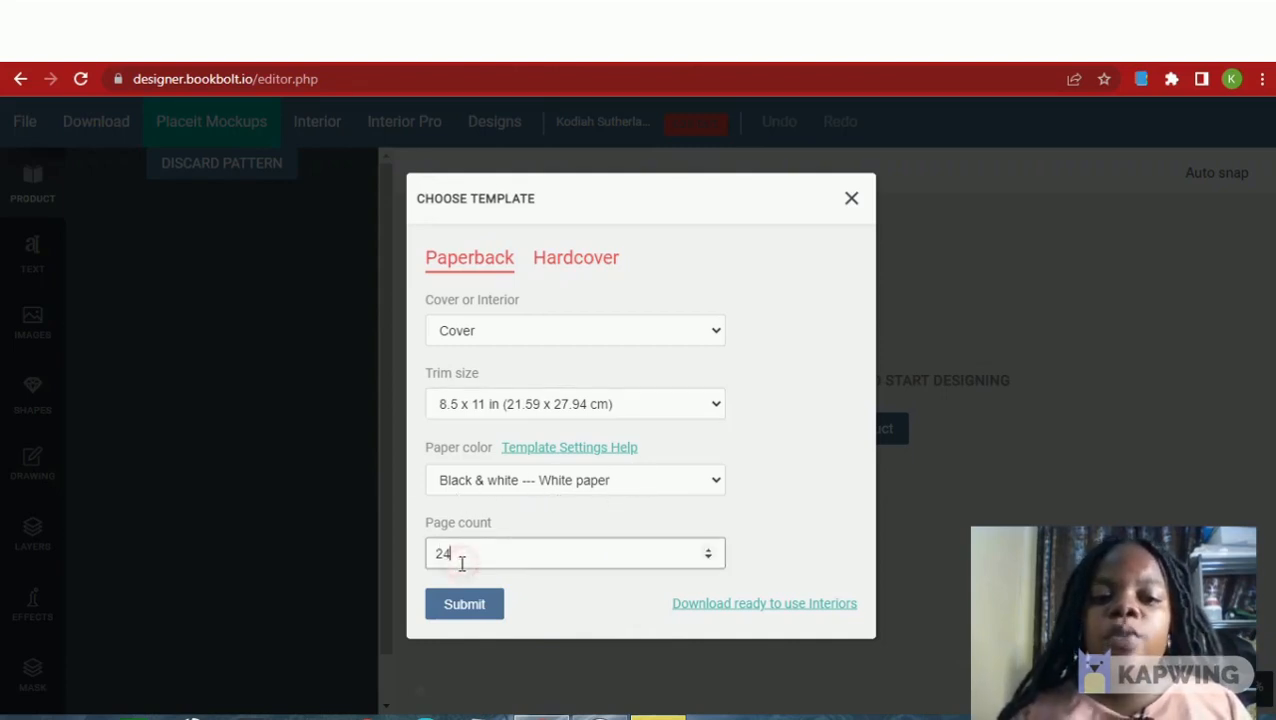
pyautogui.press('BackSpace')
pyautogui.press('BackSpace')
pyautogui.write('100')
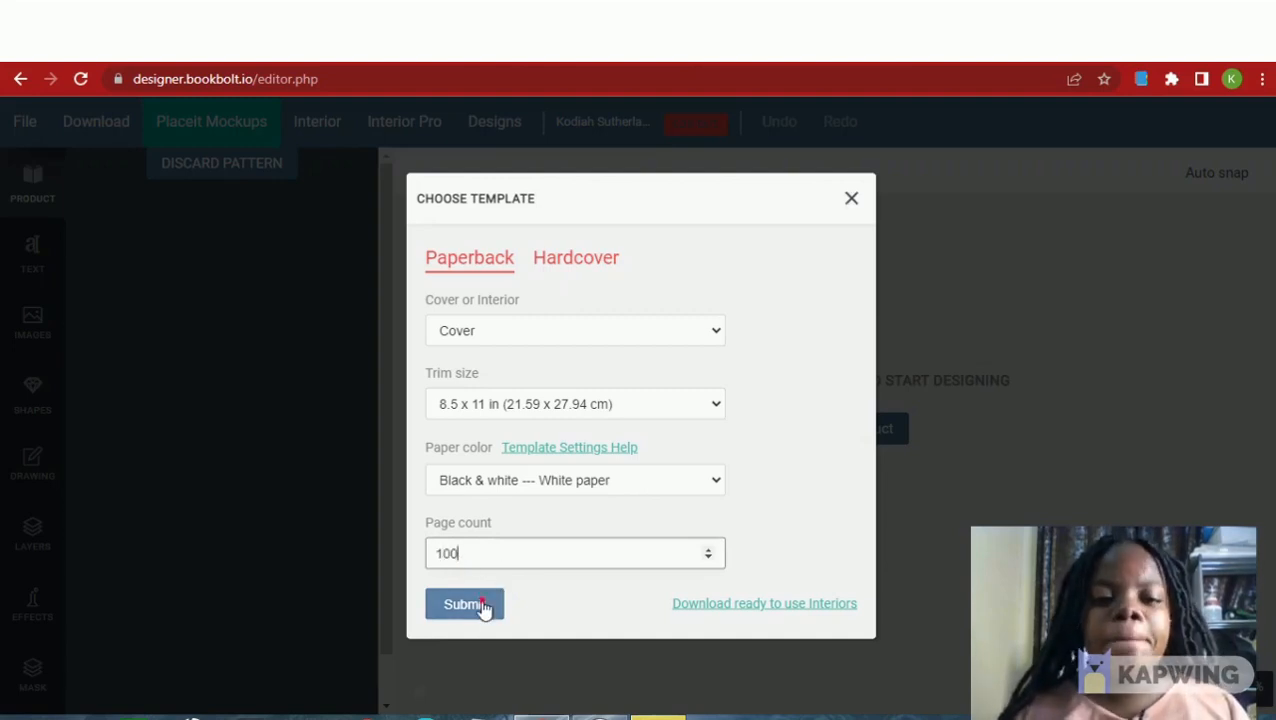
pyautogui.click(484, 606)
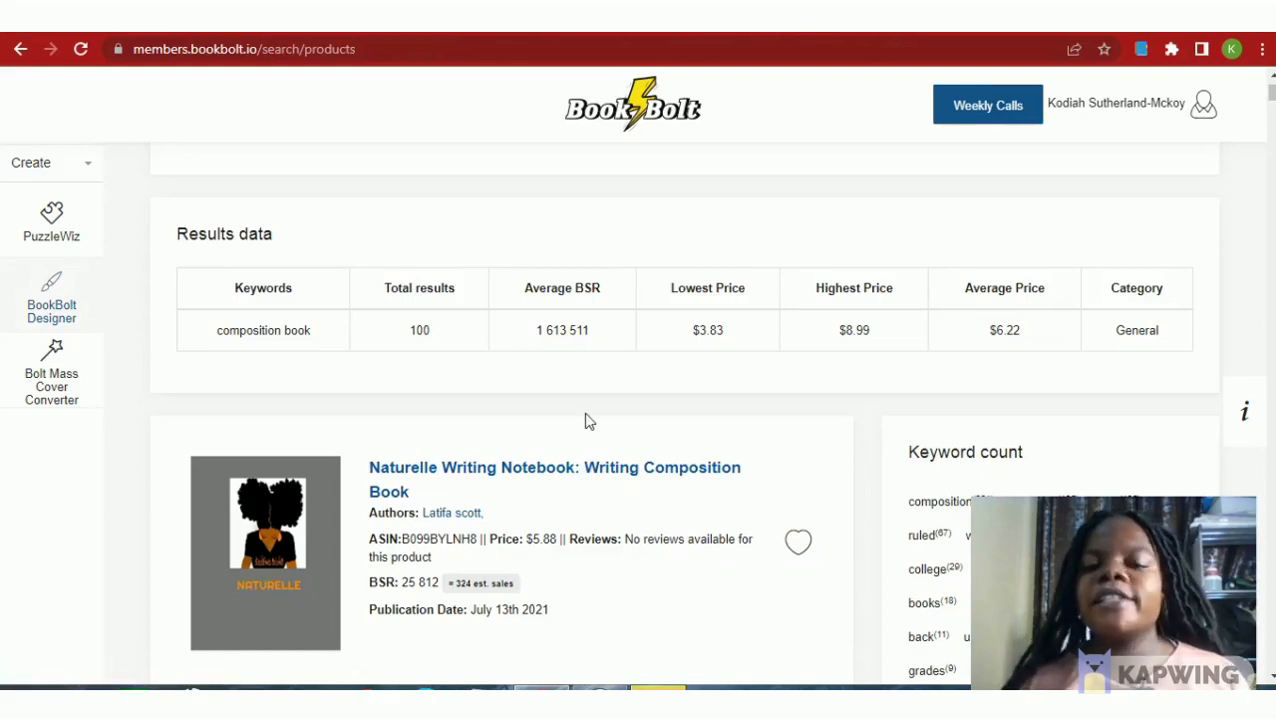
# Open the Naturelle Writing Notebook's Amazon listing from the search results and check its print length and dimensions.
pyautogui.click(493, 472)
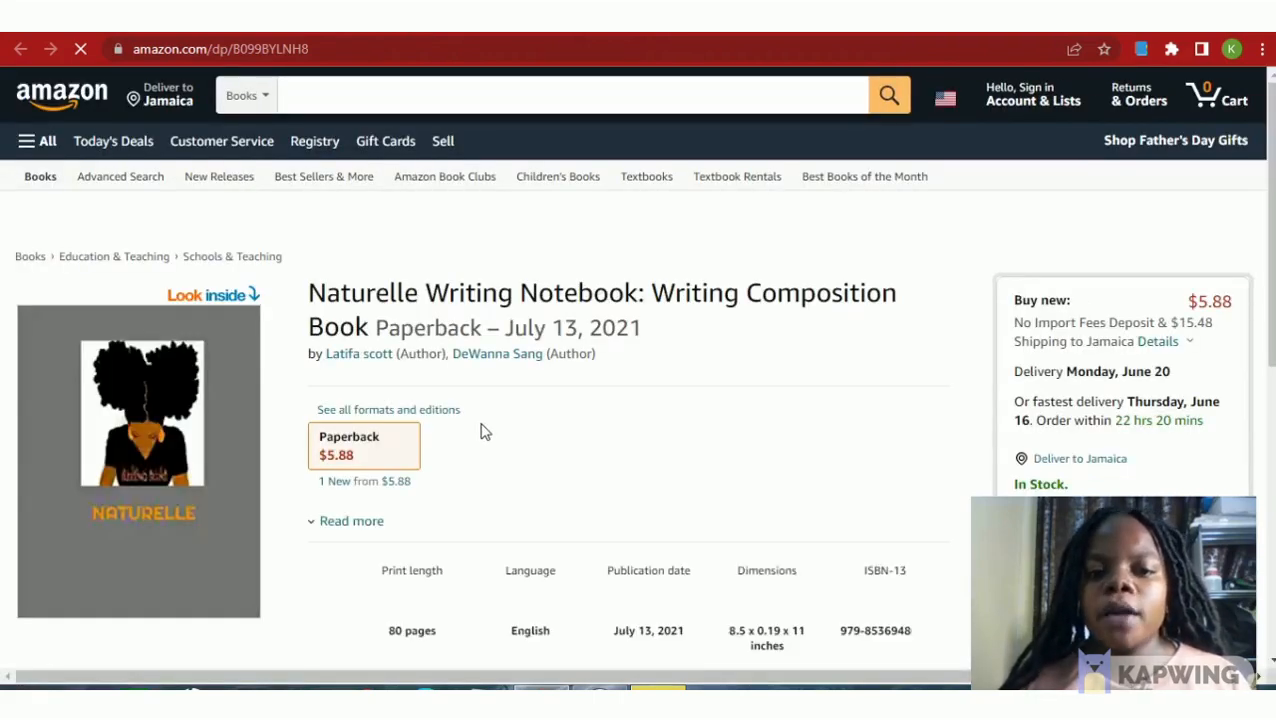
pyautogui.scroll(-3, 481, 431)
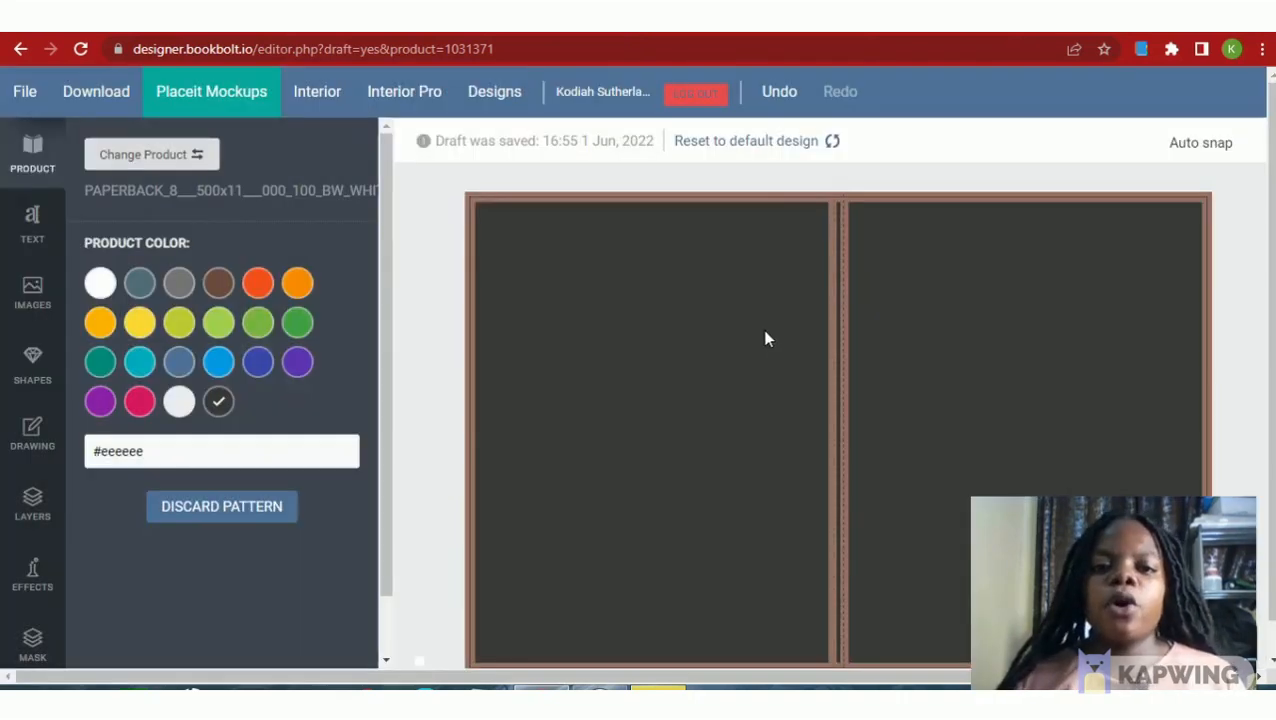
# Set the product color of the paperback cover in BookBolt Designer to white.
pyautogui.click(100, 283)
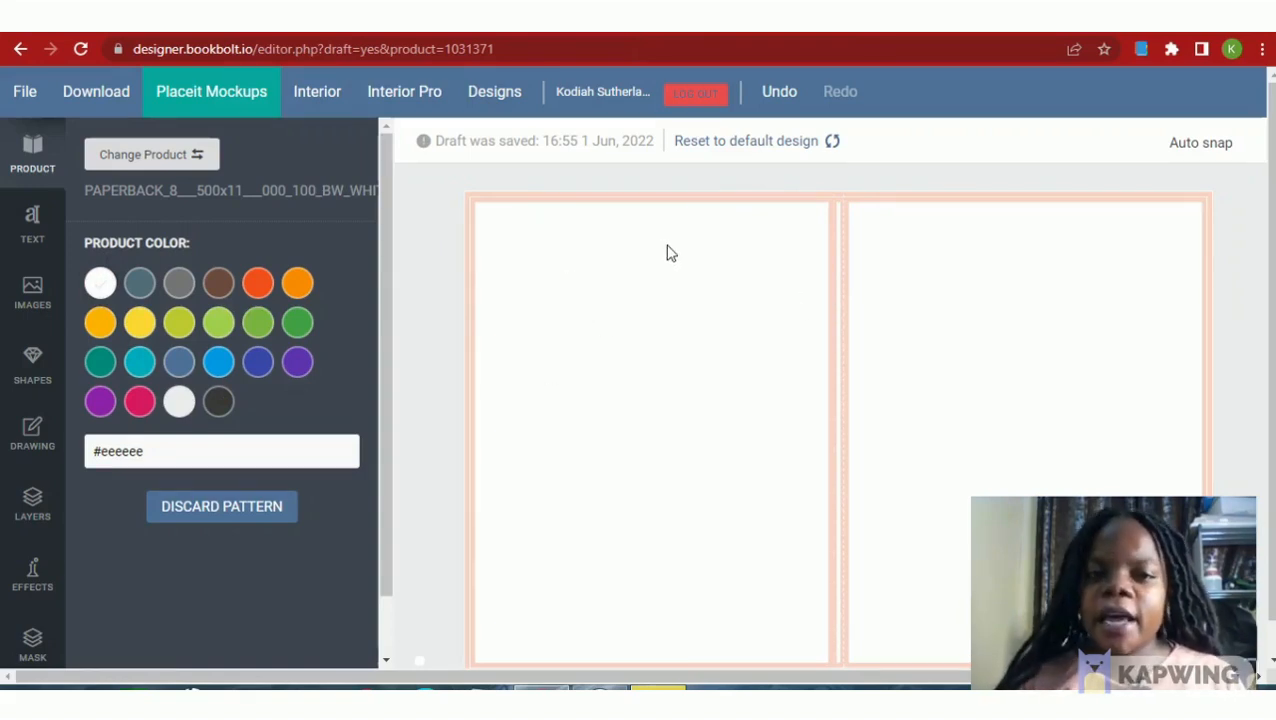
pyautogui.scroll(-1, 673, 290)
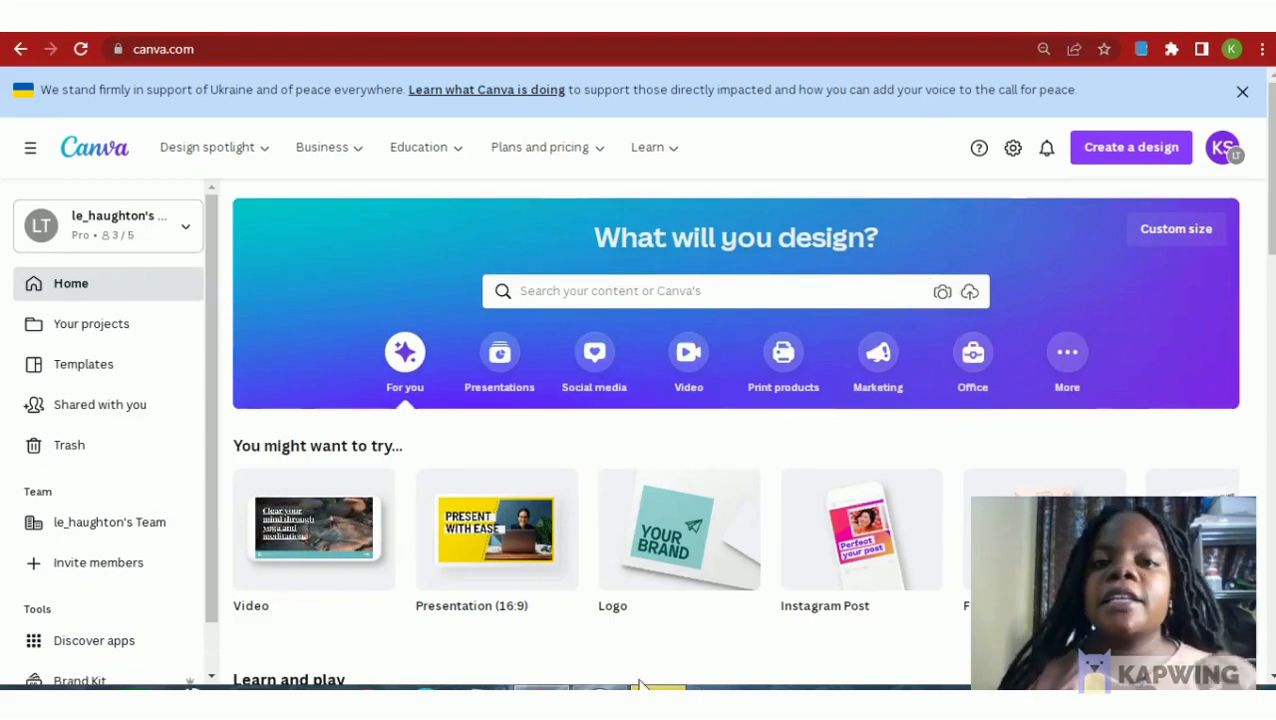
# Switch to the "Melanin Composition Book Cover" design in Canva and examine the KDP paperback cover template on page 1.
pyautogui.moveTo(746, 632)
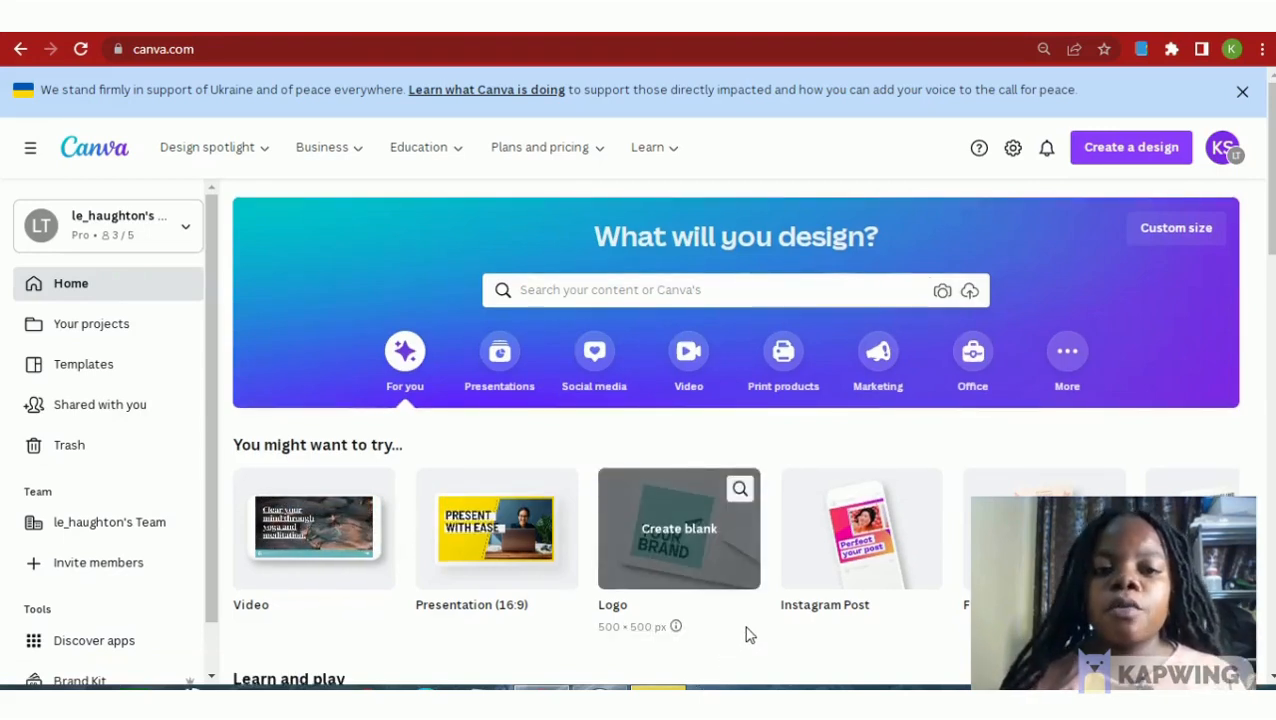
pyautogui.scroll(-3, 746, 632)
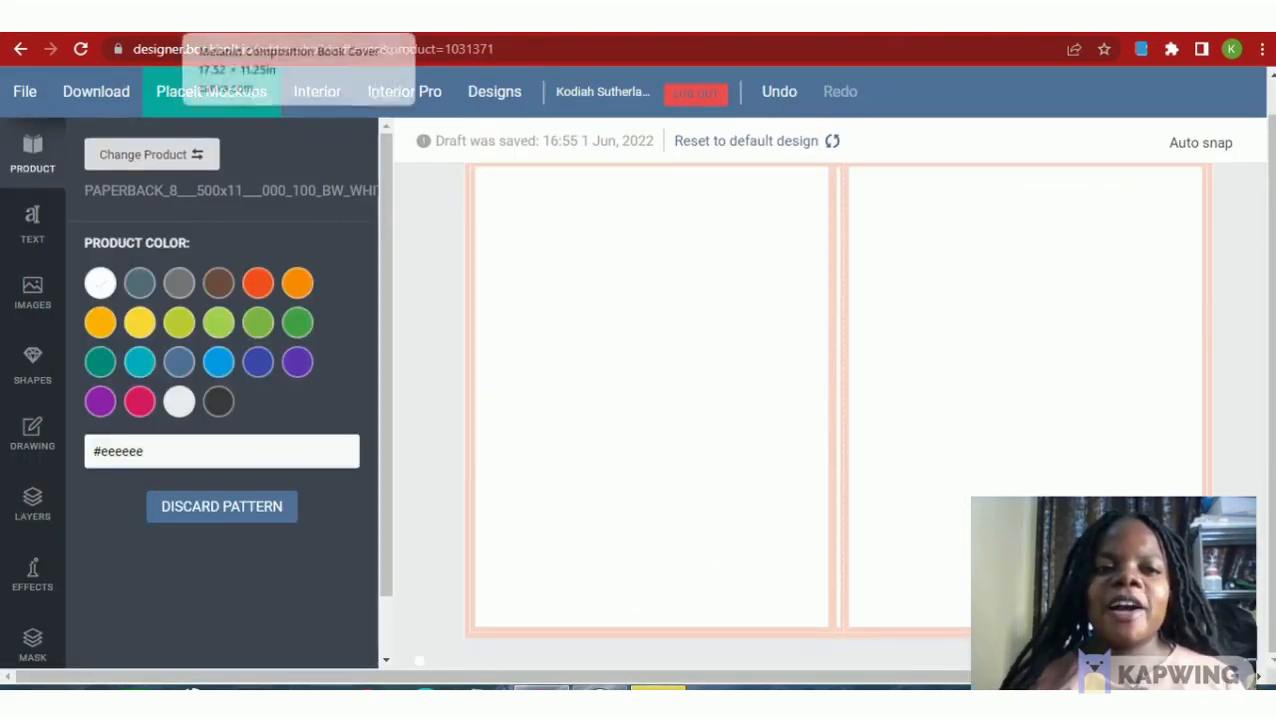
pyautogui.click(230, 15)
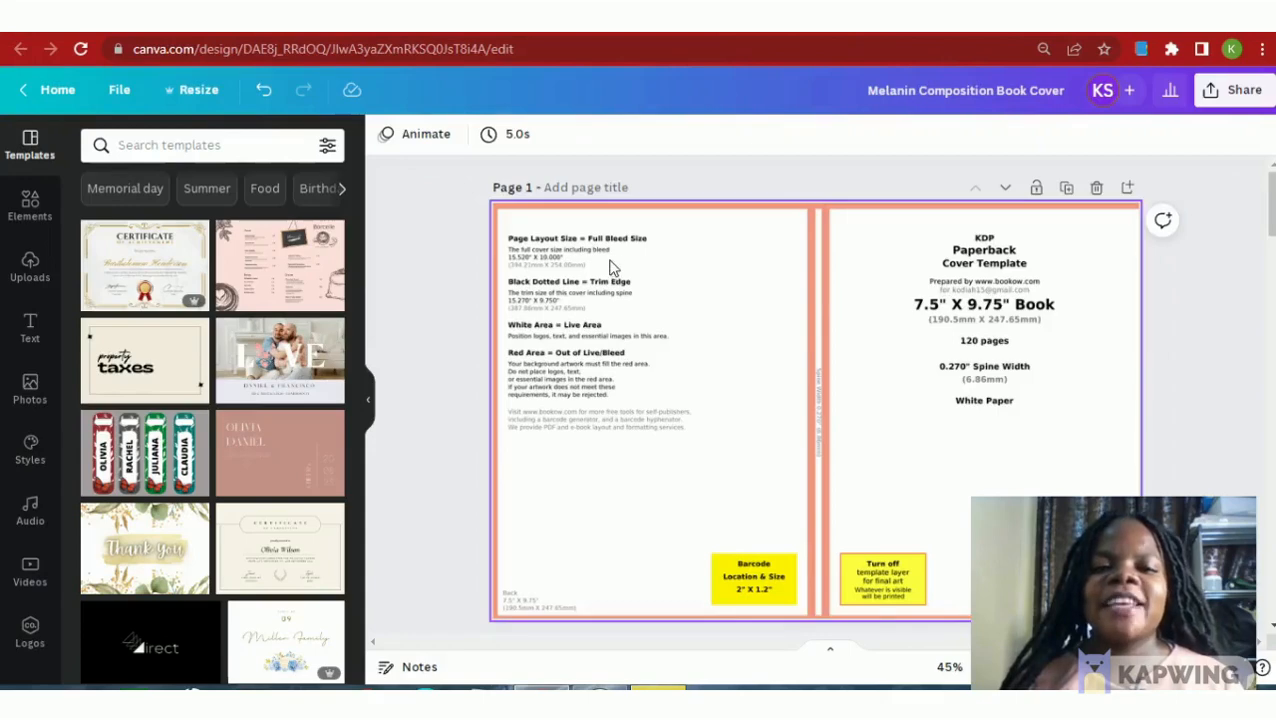
pyautogui.scroll(-1, 613, 262)
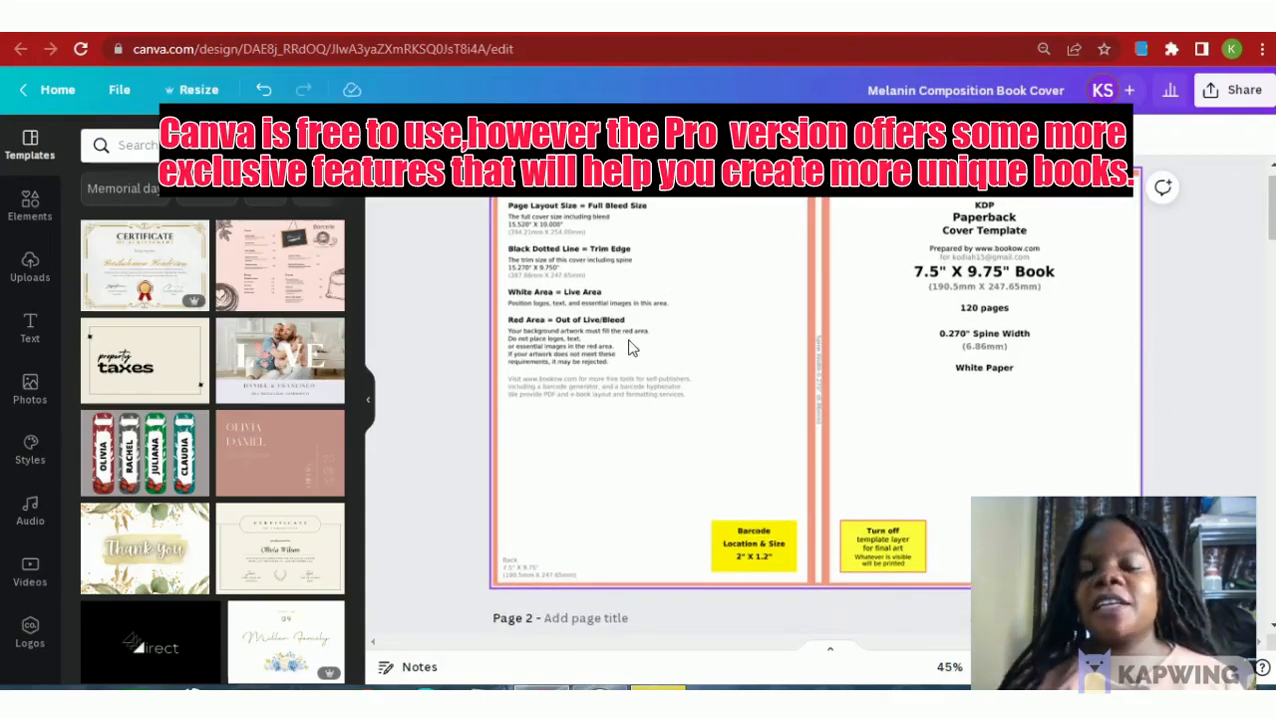
pyautogui.scroll(-1, 697, 320)
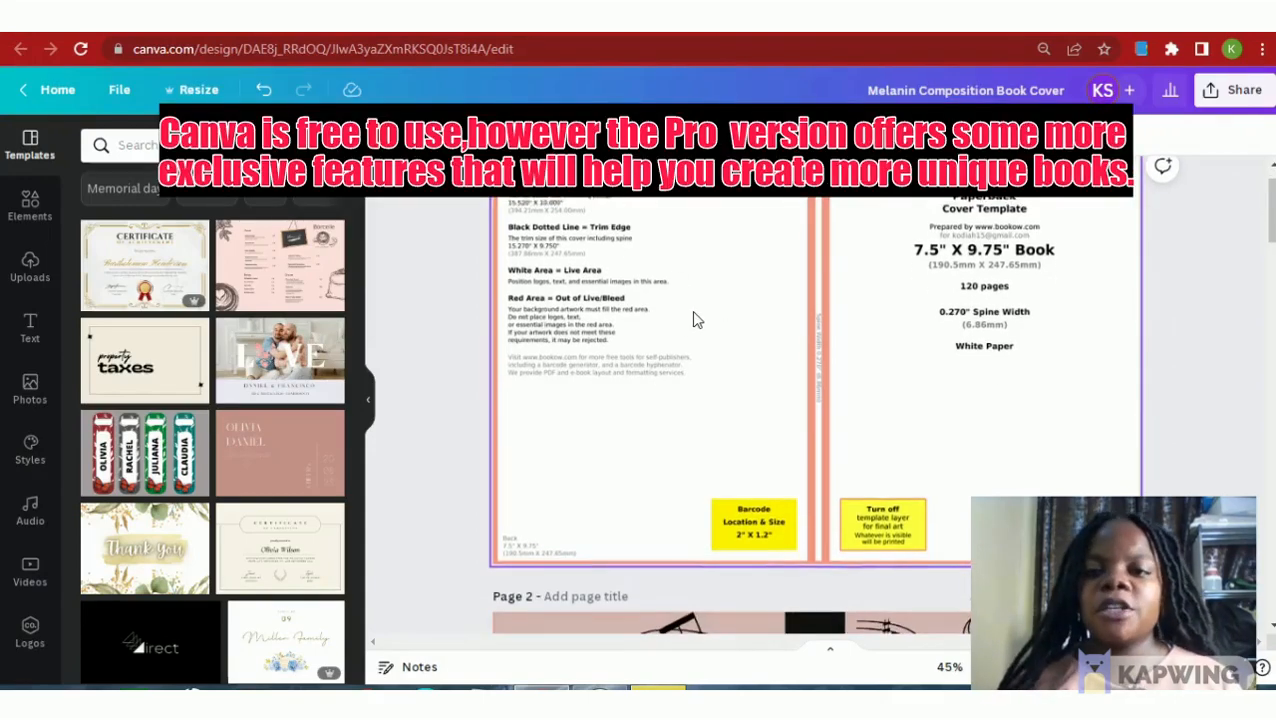
pyautogui.scroll(2, 697, 320)
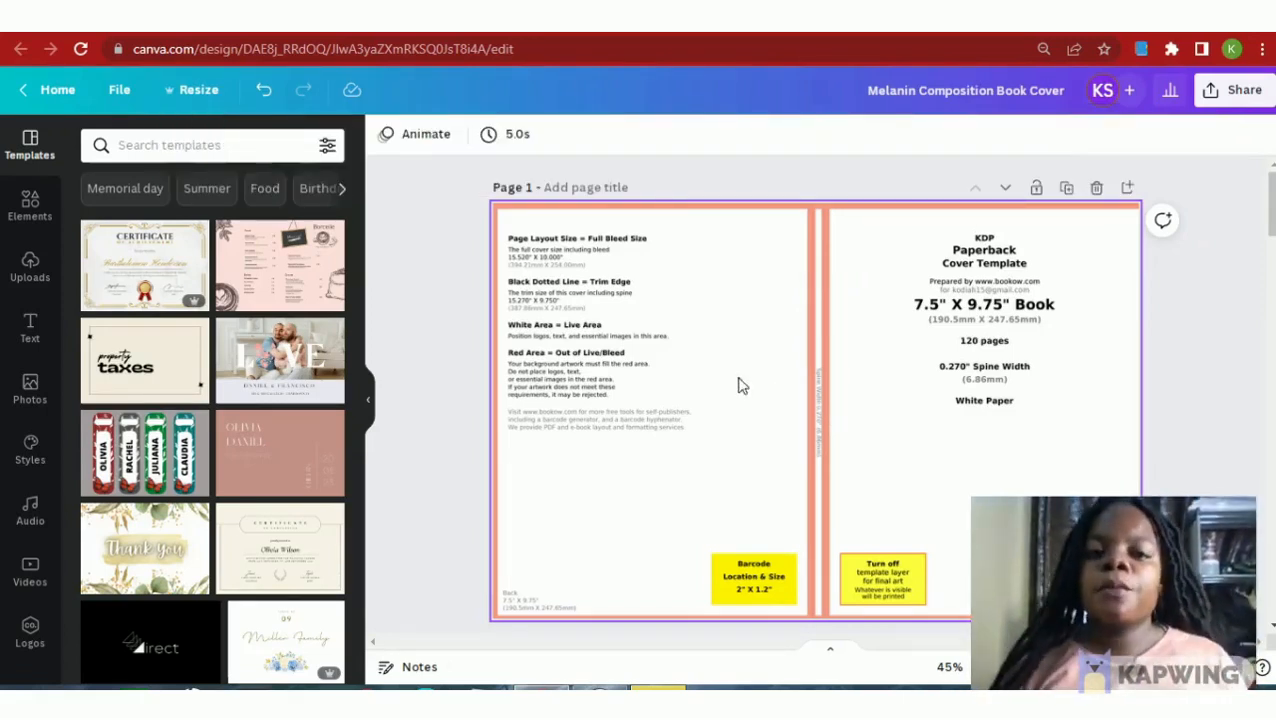
pyautogui.scroll(-2, 775, 399)
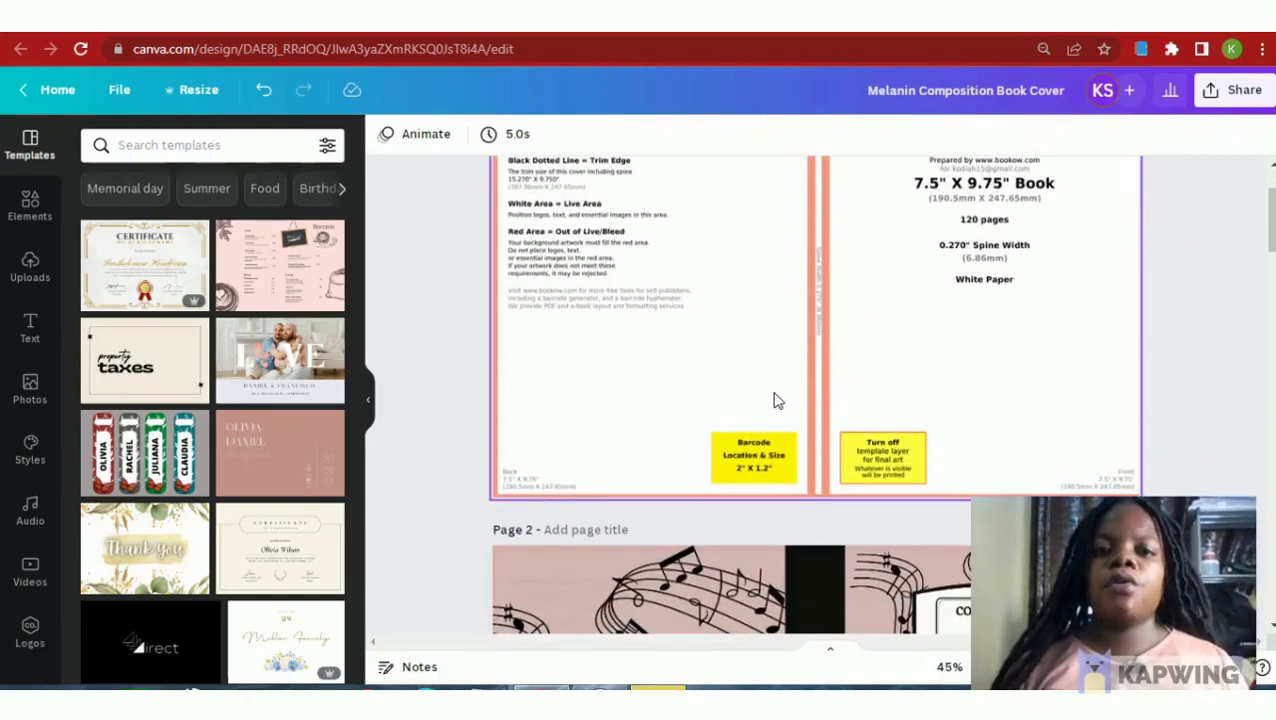
pyautogui.scroll(2, 777, 400)
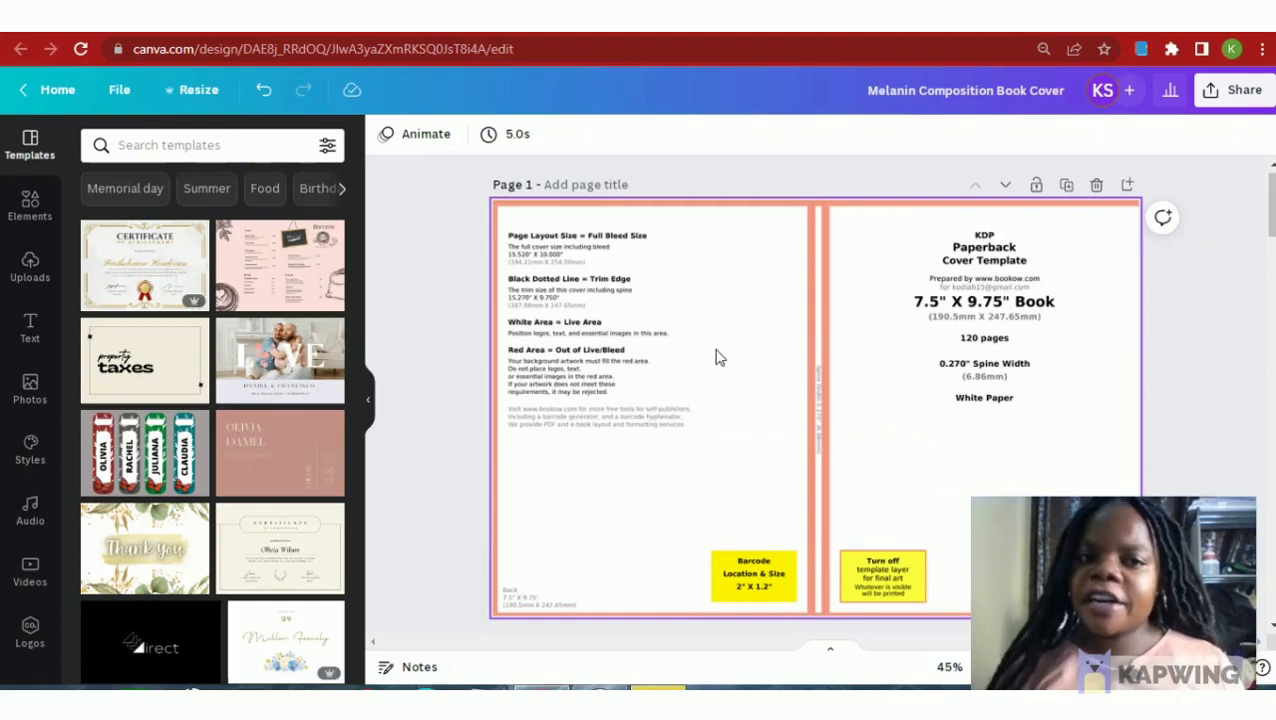
# Add a teal square shape to page 1 and enlarge it from the upper-left corner to cover nearly the whole cover template.
pyautogui.click(643, 315)
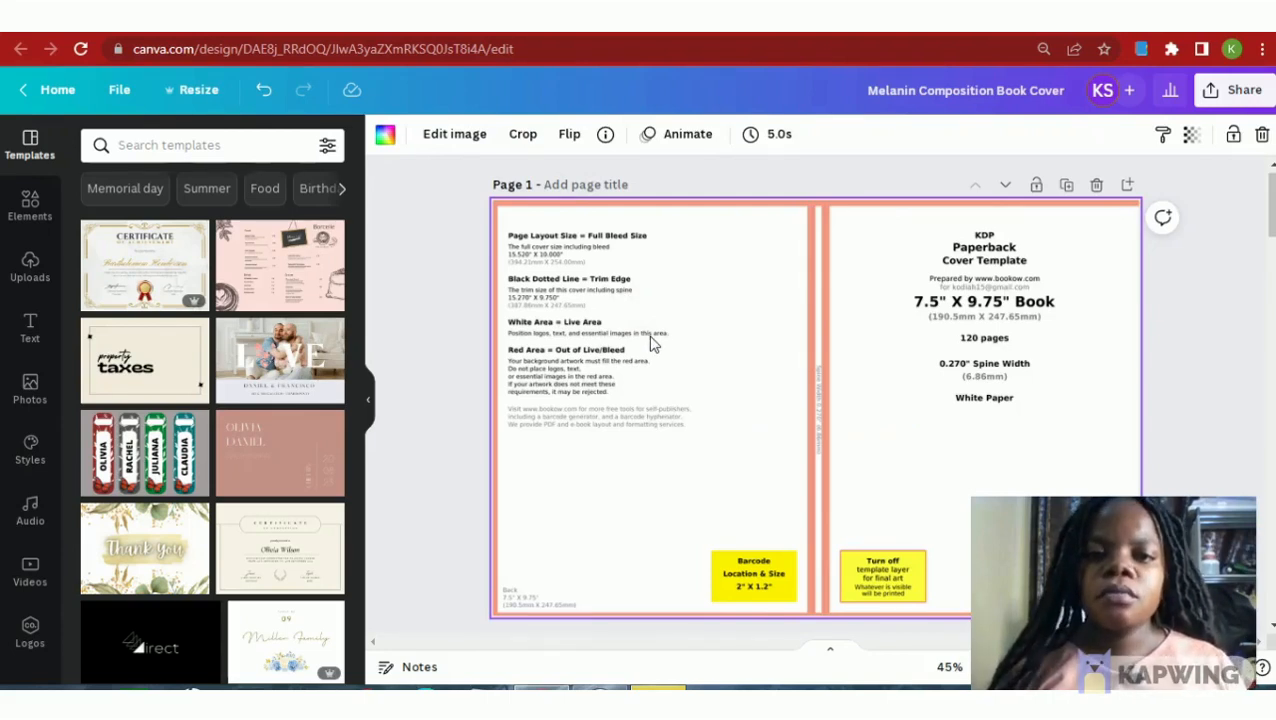
pyautogui.press('r')
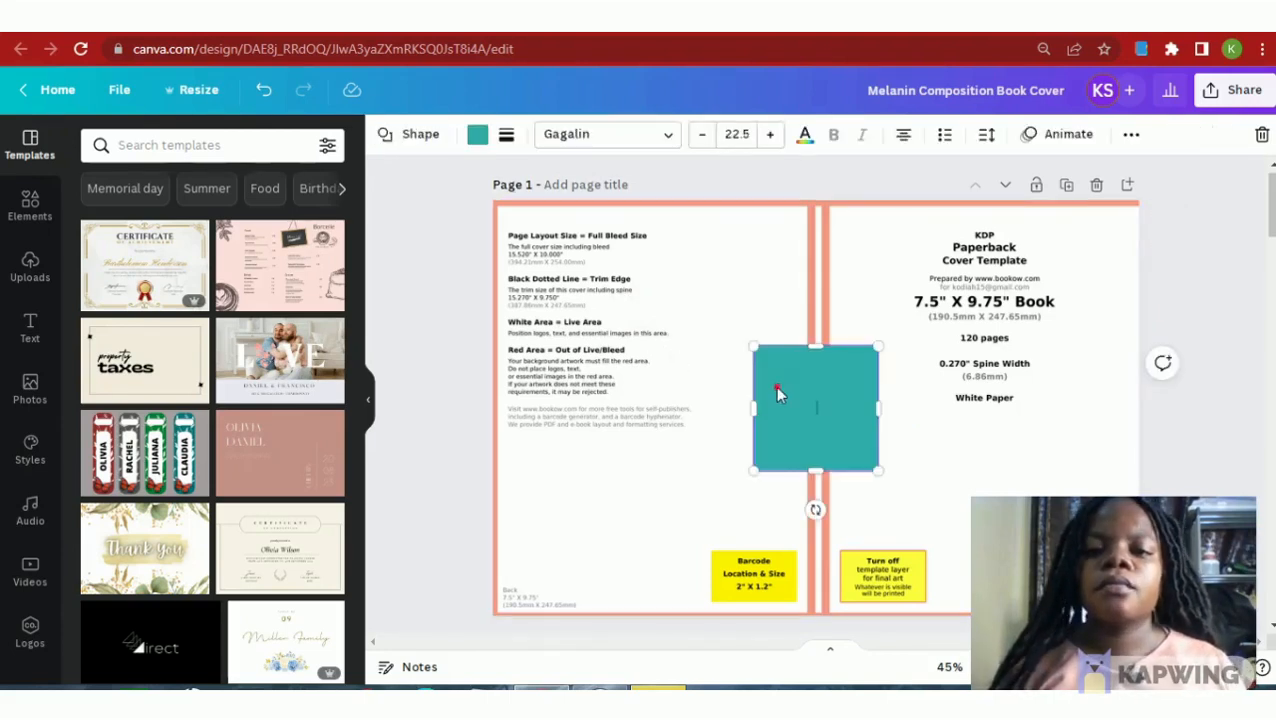
pyautogui.moveTo(779, 393); pyautogui.dragTo(524, 236)
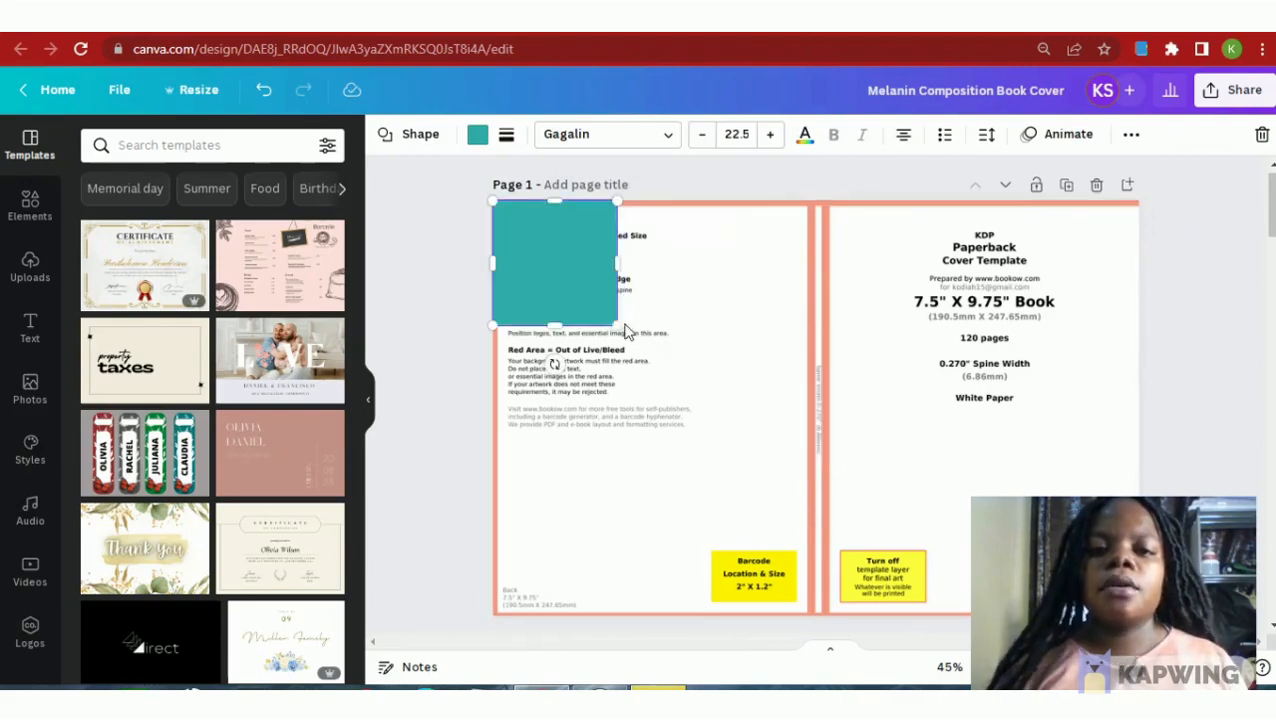
pyautogui.moveTo(620, 328); pyautogui.dragTo(1131, 628)
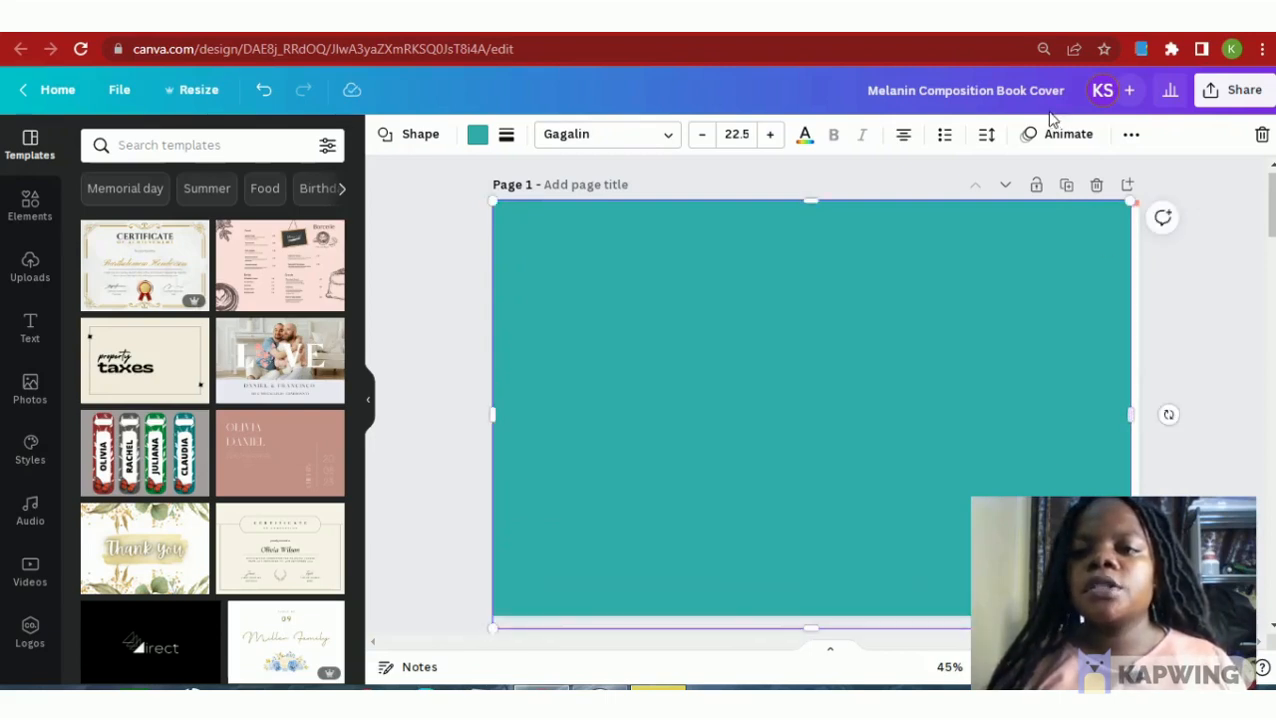
# Lower the teal shape's transparency value to about 70 so the cover template guides show through.
pyautogui.click(1133, 137)
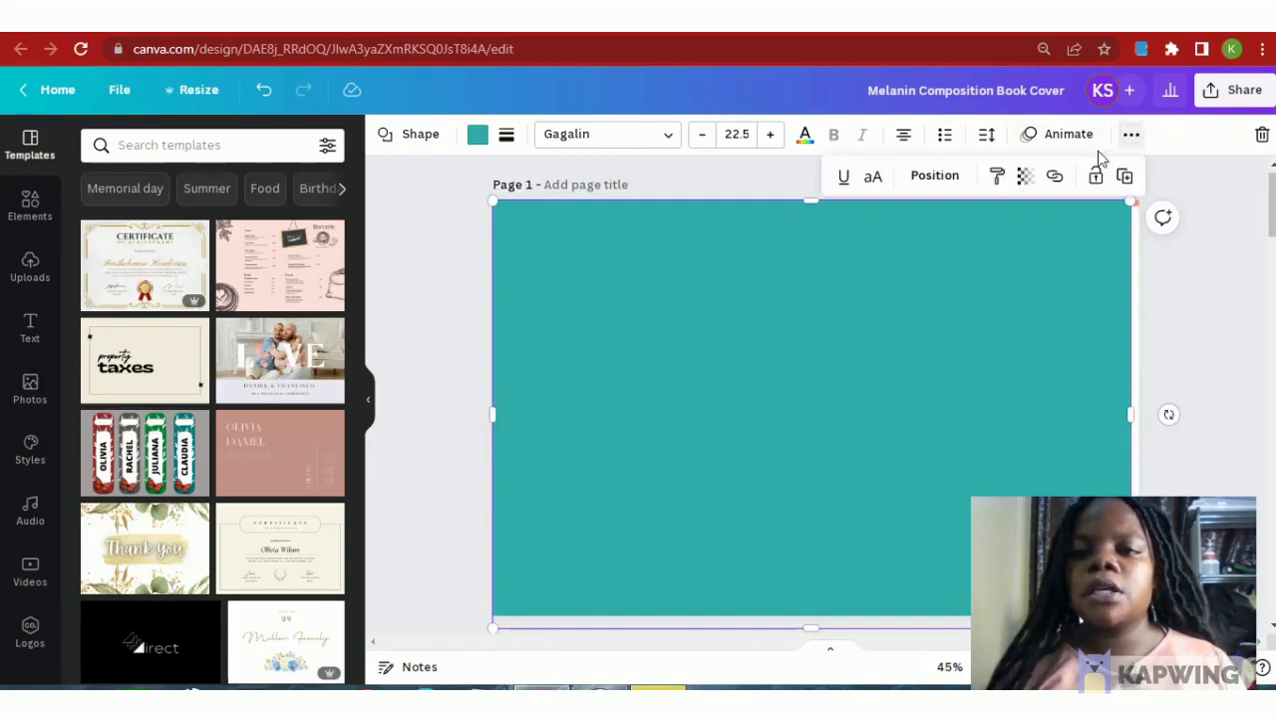
pyautogui.click(1028, 177)
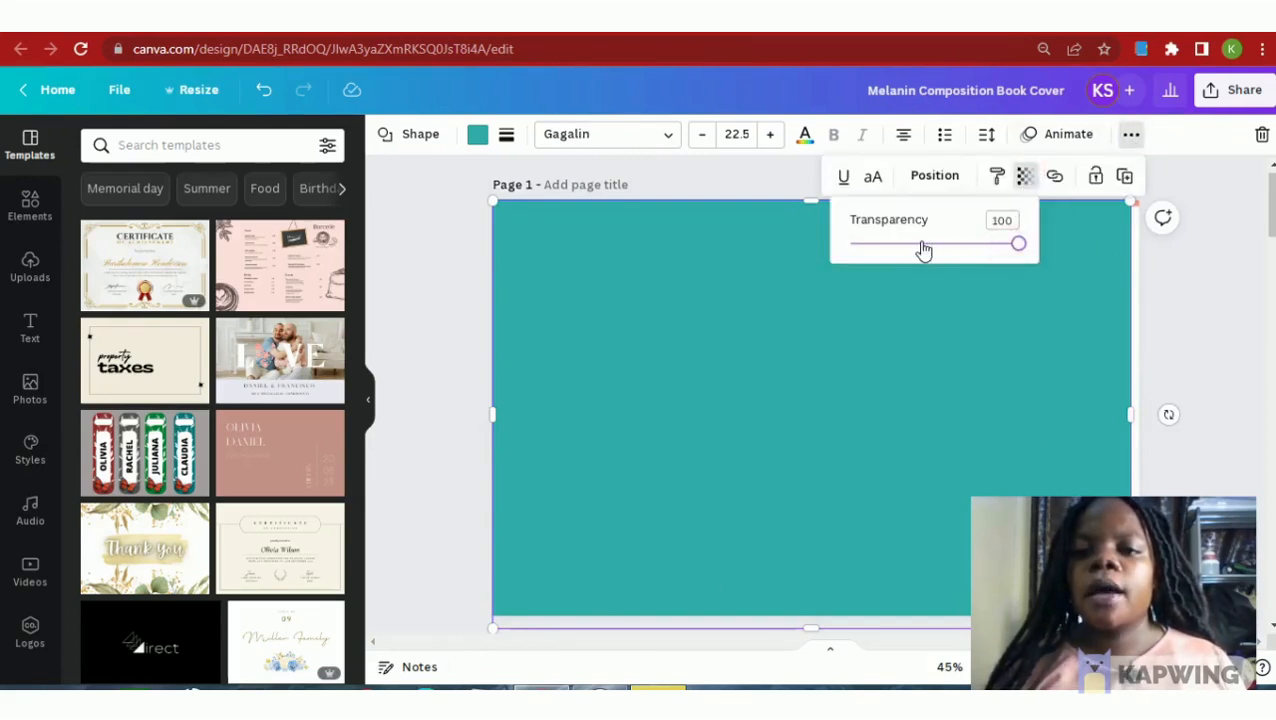
pyautogui.moveTo(922, 243); pyautogui.dragTo(966, 244)
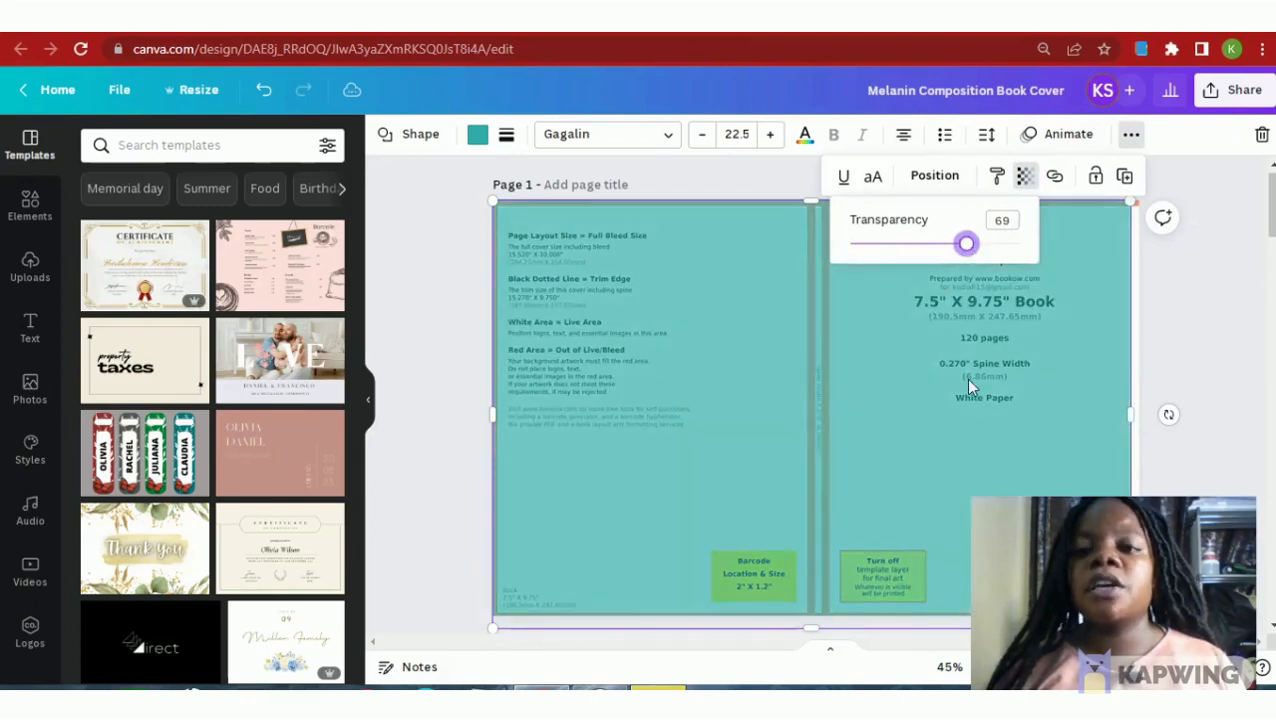
pyautogui.press('Right')
pyautogui.press('Right')
pyautogui.press('Right')
pyautogui.press('Right')
pyautogui.press('Right')
pyautogui.press('Right')
pyautogui.click(967, 380)
pyautogui.scroll(-1, 967, 380)
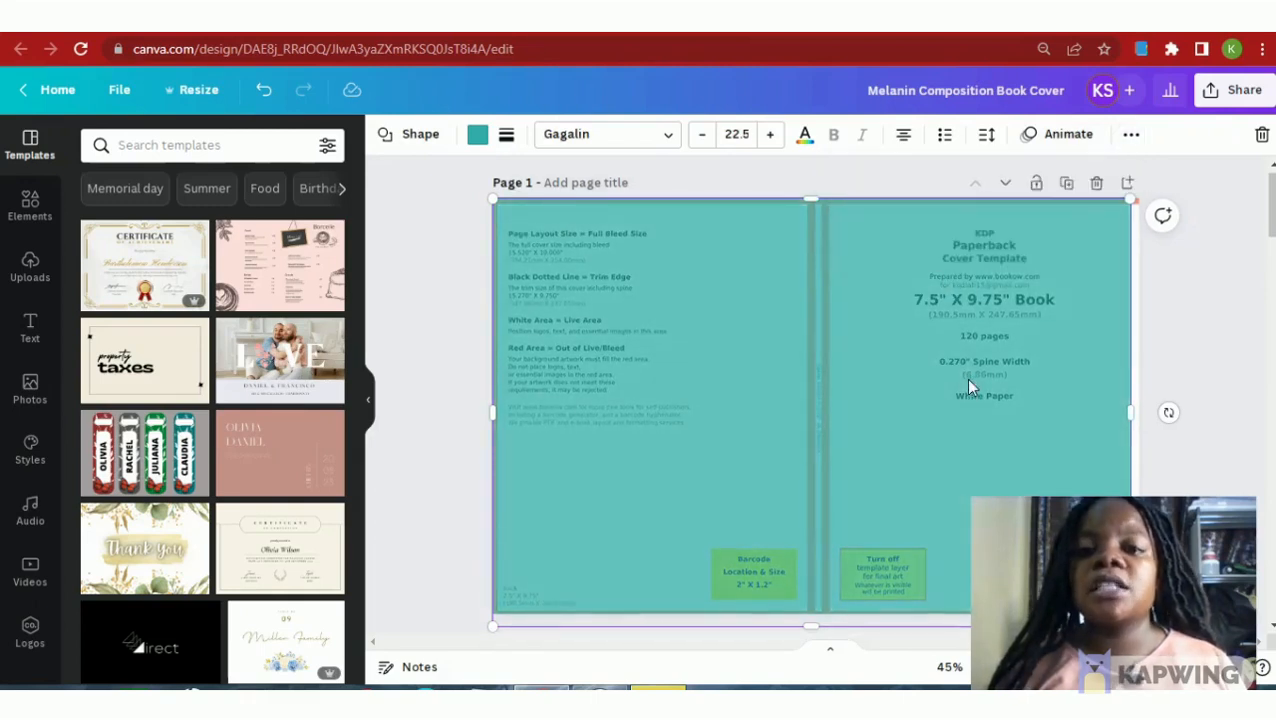
pyautogui.scroll(-1, 968, 384)
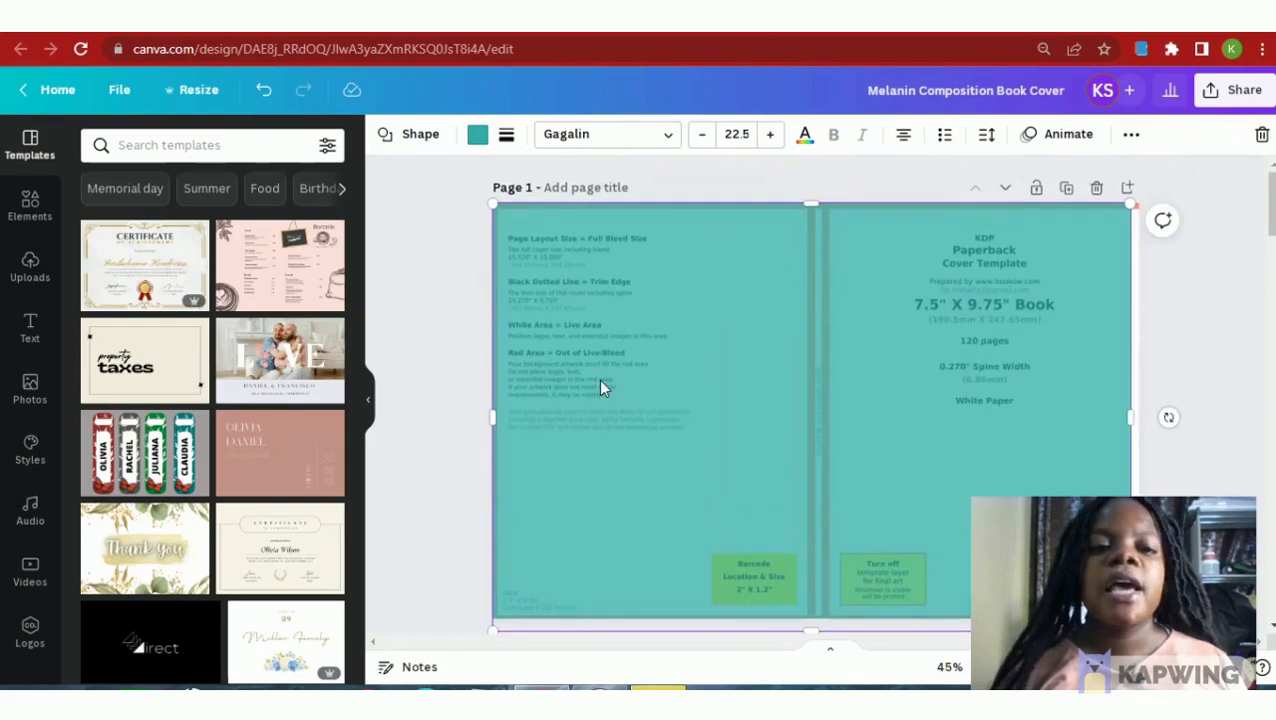
# Search Canva's elements for "Black girl", using the recent search.
pyautogui.click(32, 195)
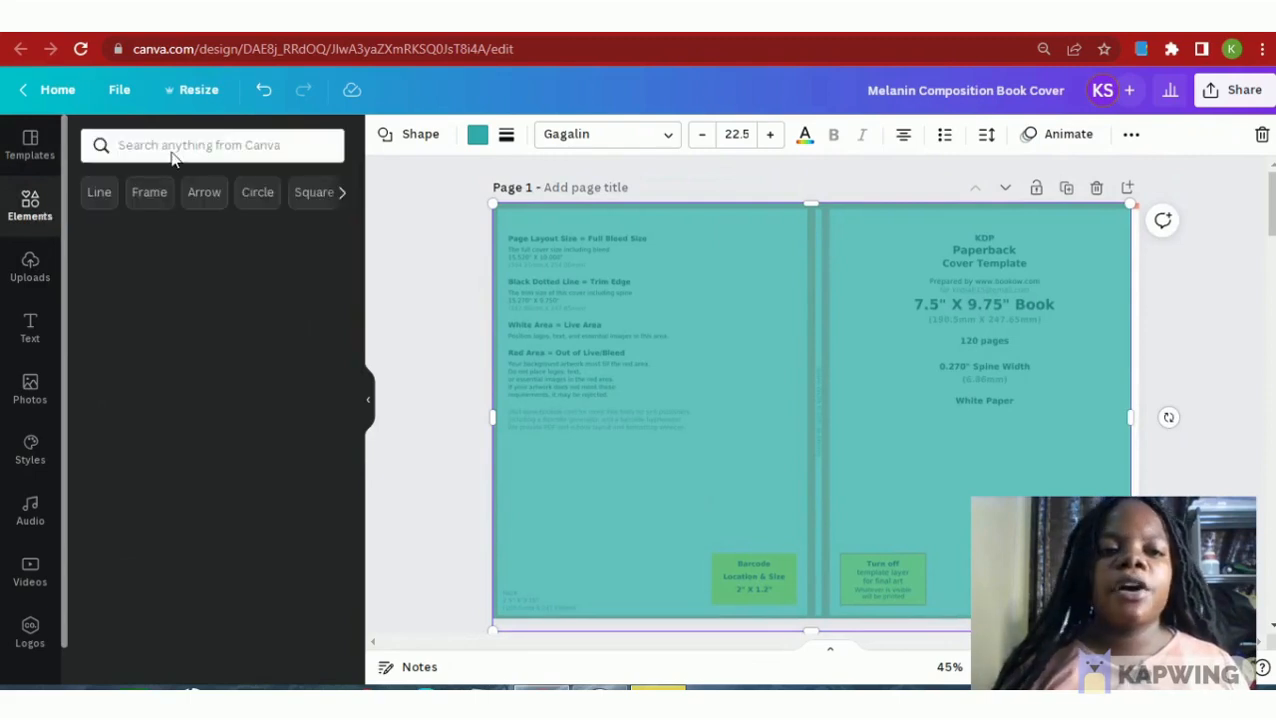
pyautogui.click(171, 148)
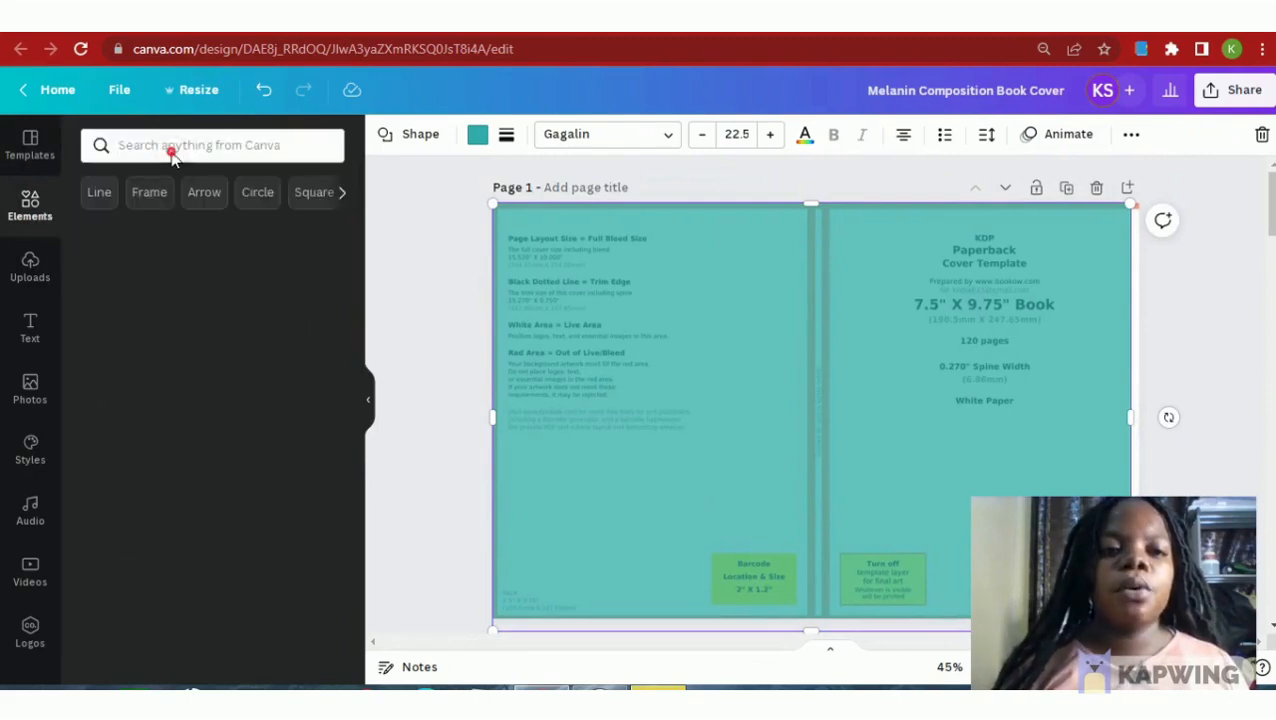
pyautogui.click(228, 140)
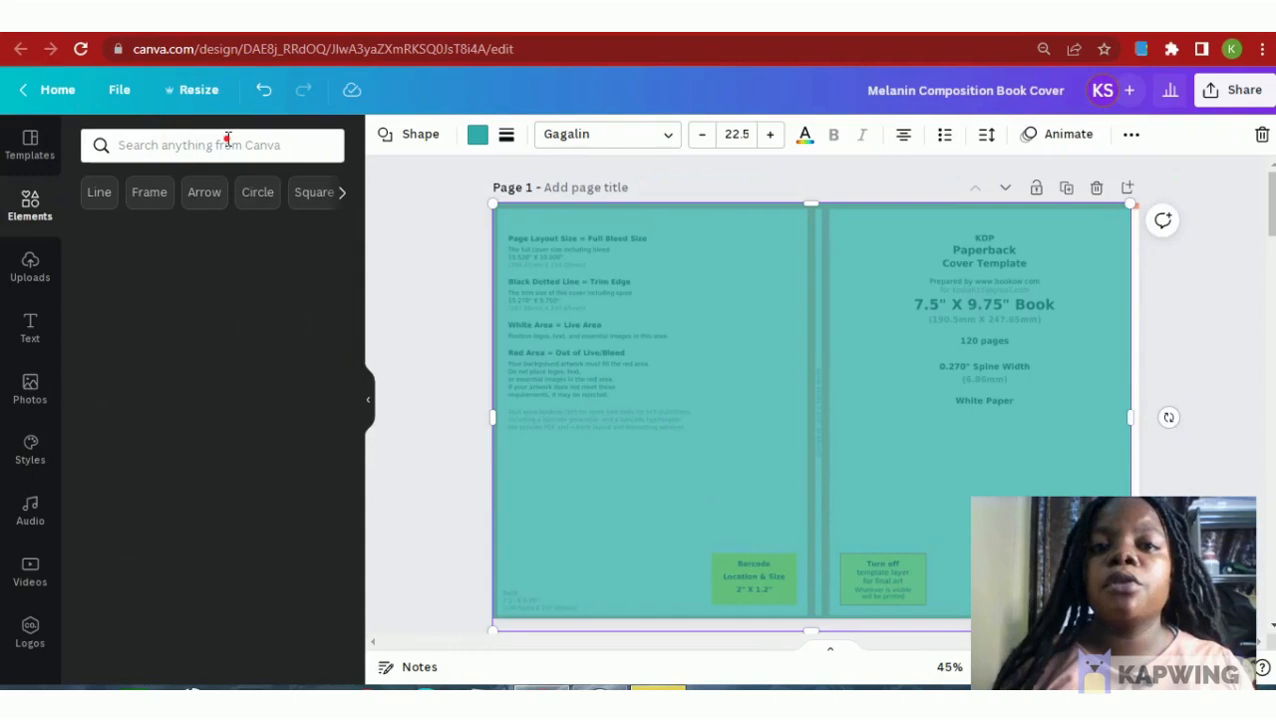
pyautogui.write('bl')
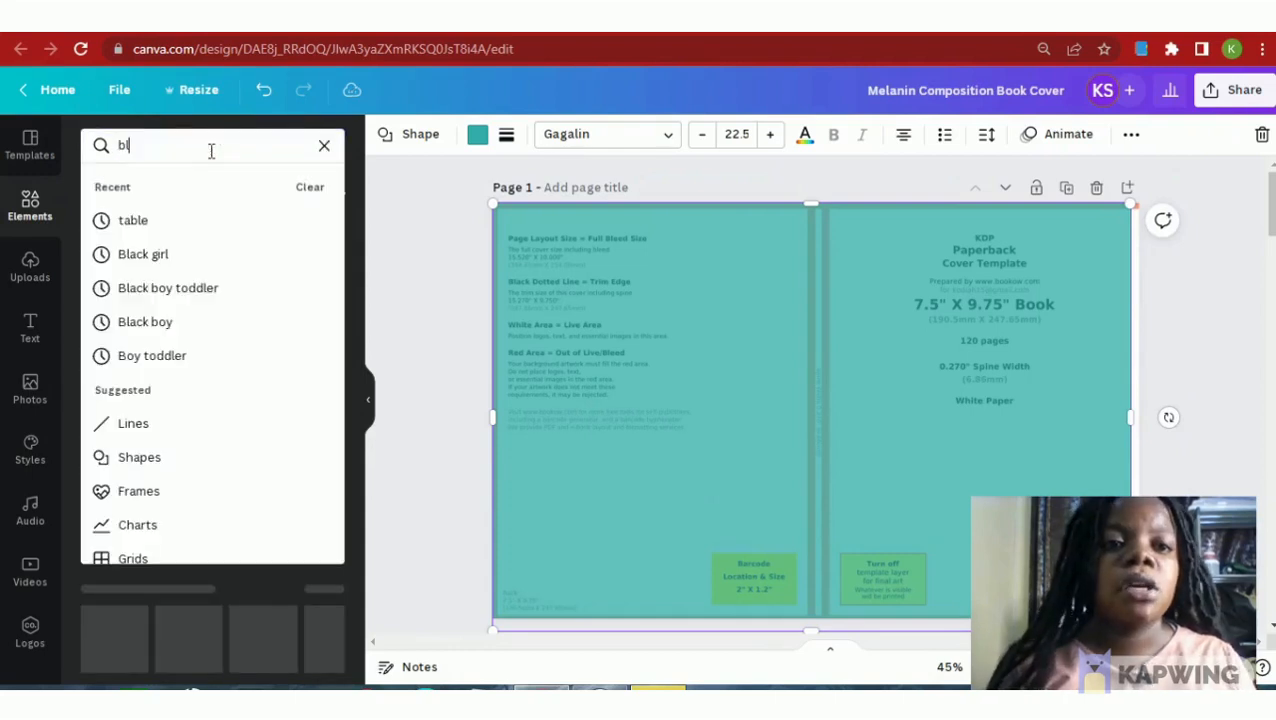
pyautogui.press('BackSpace')
pyautogui.press('BackSpace')
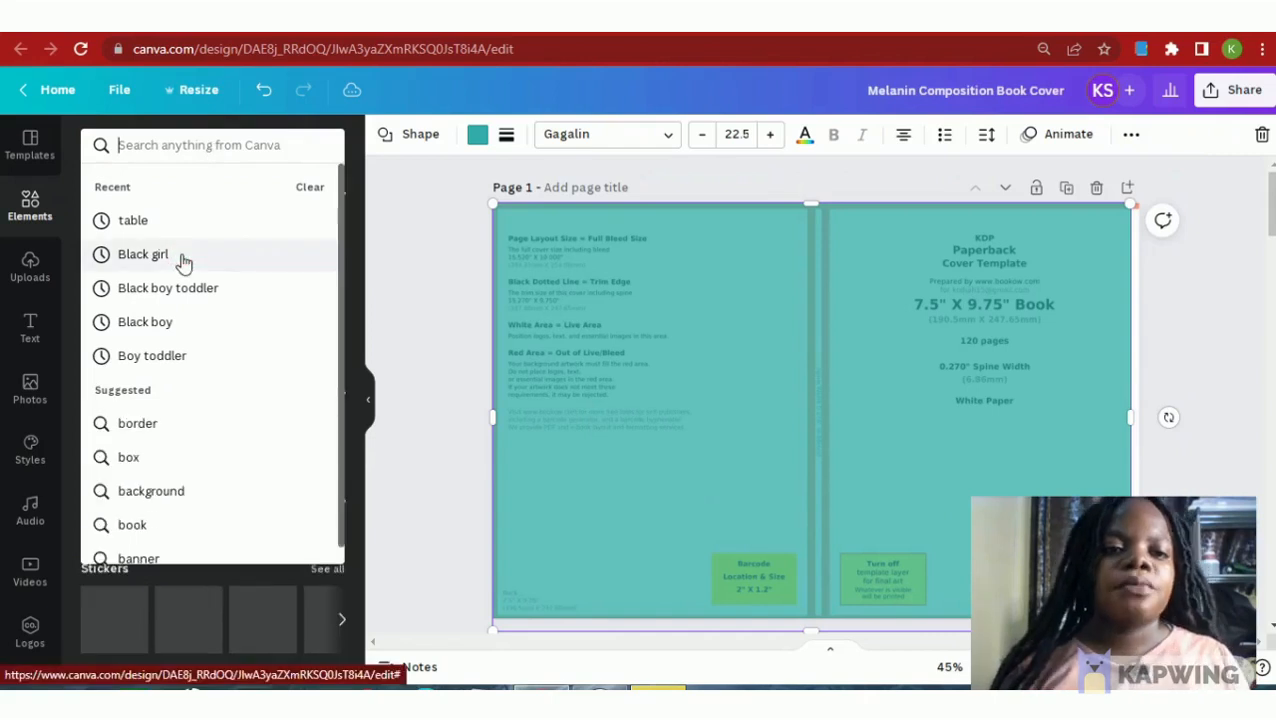
pyautogui.click(143, 254)
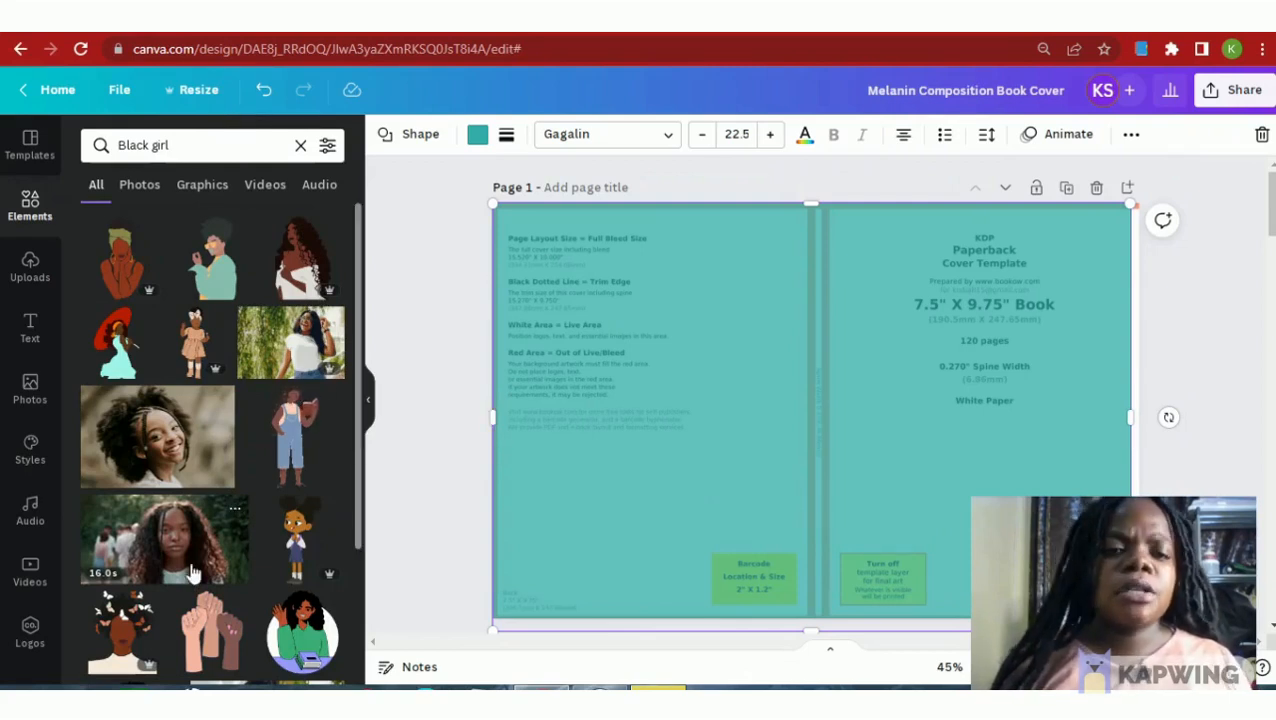
# Add the illustration of a woman with butterflies in her afro from the "Black girl" results to page 1.
pyautogui.scroll(-1, 193, 572)
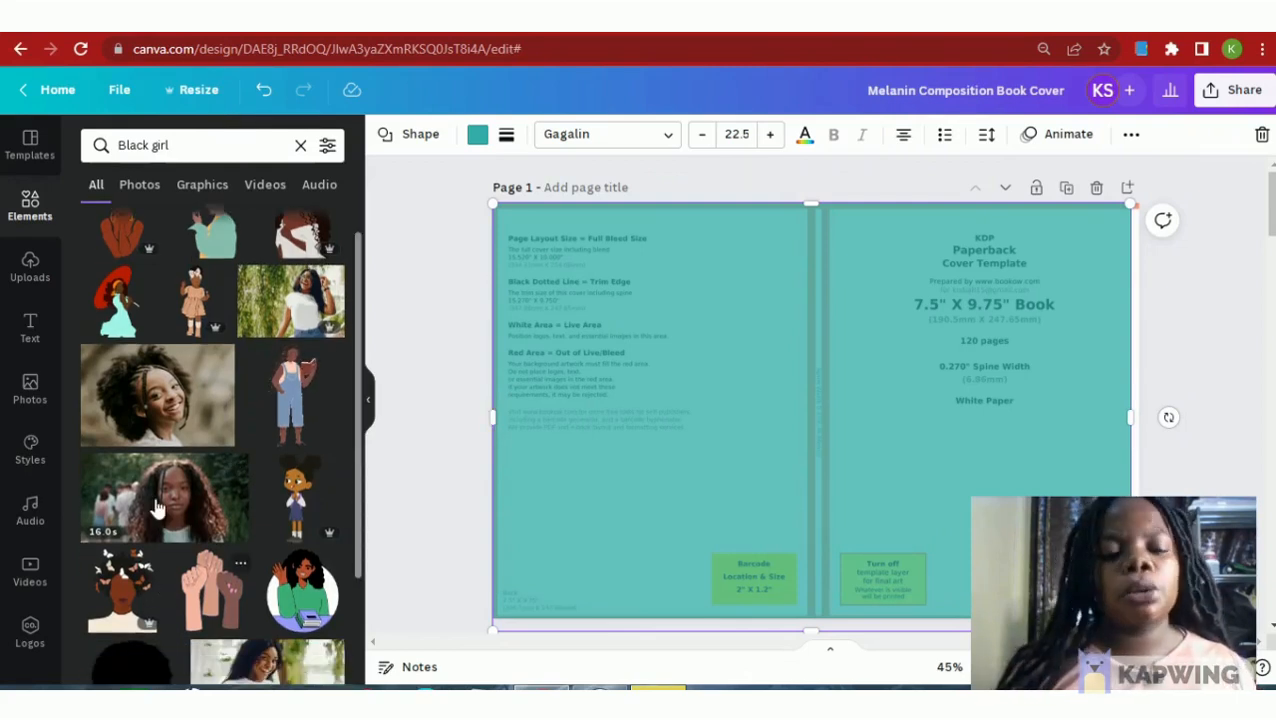
pyautogui.scroll(1, 160, 505)
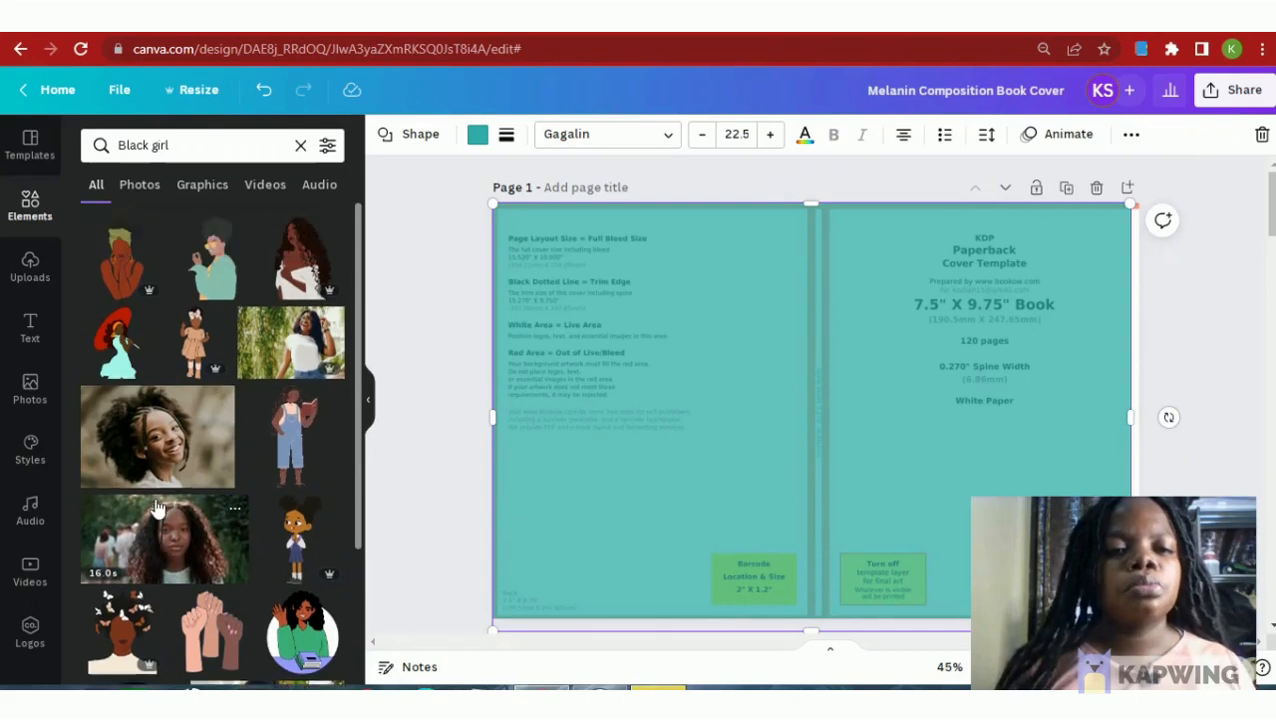
pyautogui.scroll(-4, 133, 490)
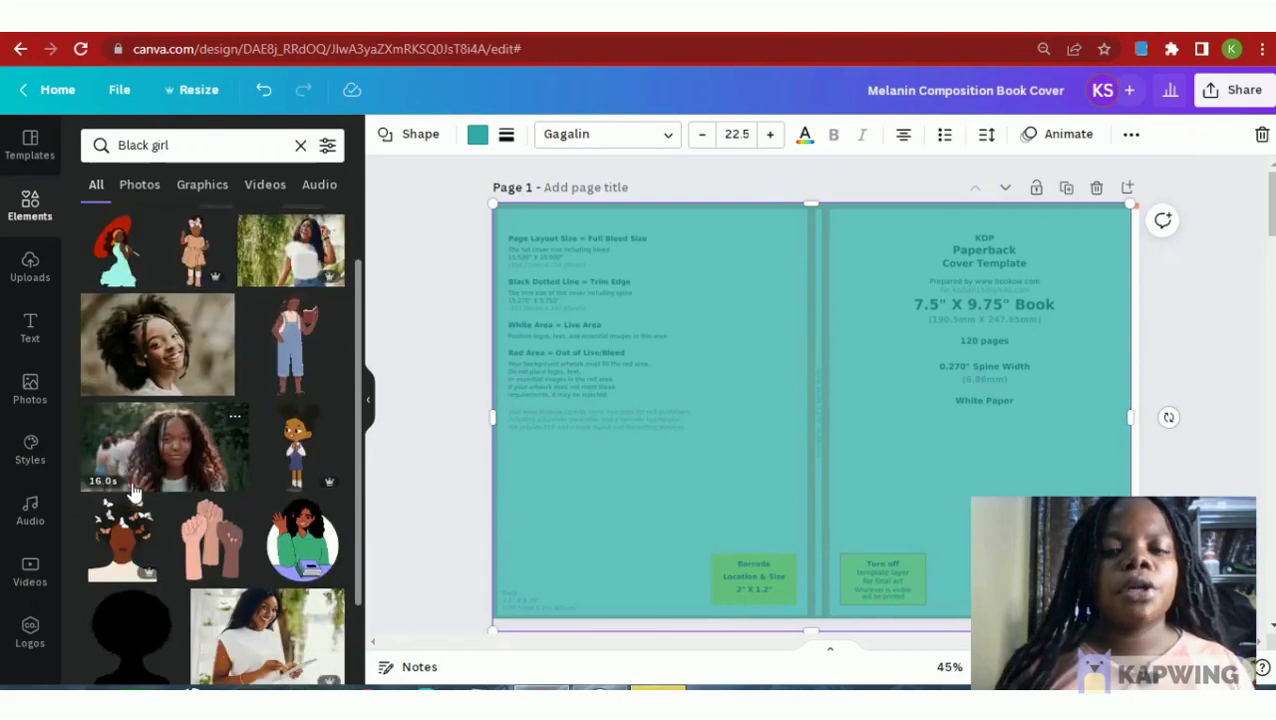
pyautogui.click(133, 490)
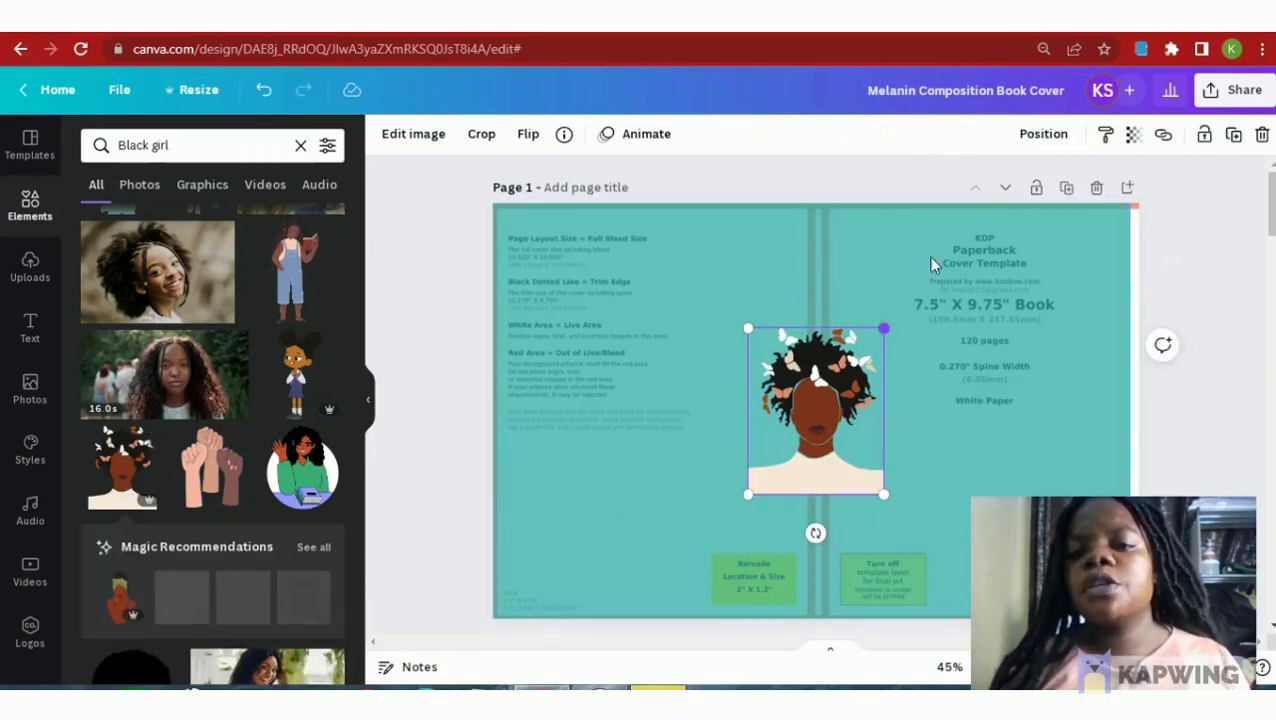
# Enlarge the woman illustration to about 6.9 by 8.5 and place it on the front cover against the bottom edge.
pyautogui.moveTo(883, 328); pyautogui.dragTo(973, 219)
pyautogui.moveTo(896, 397); pyautogui.dragTo(1005, 468)
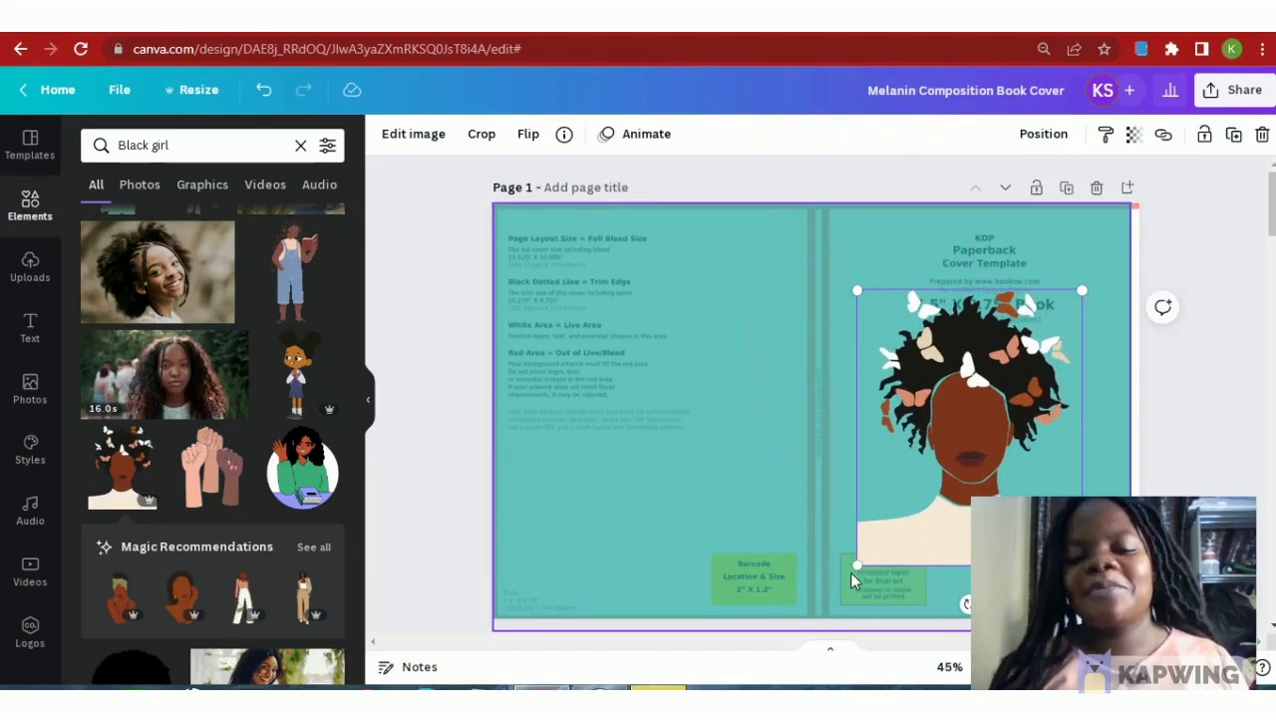
pyautogui.moveTo(857, 567); pyautogui.dragTo(843, 617)
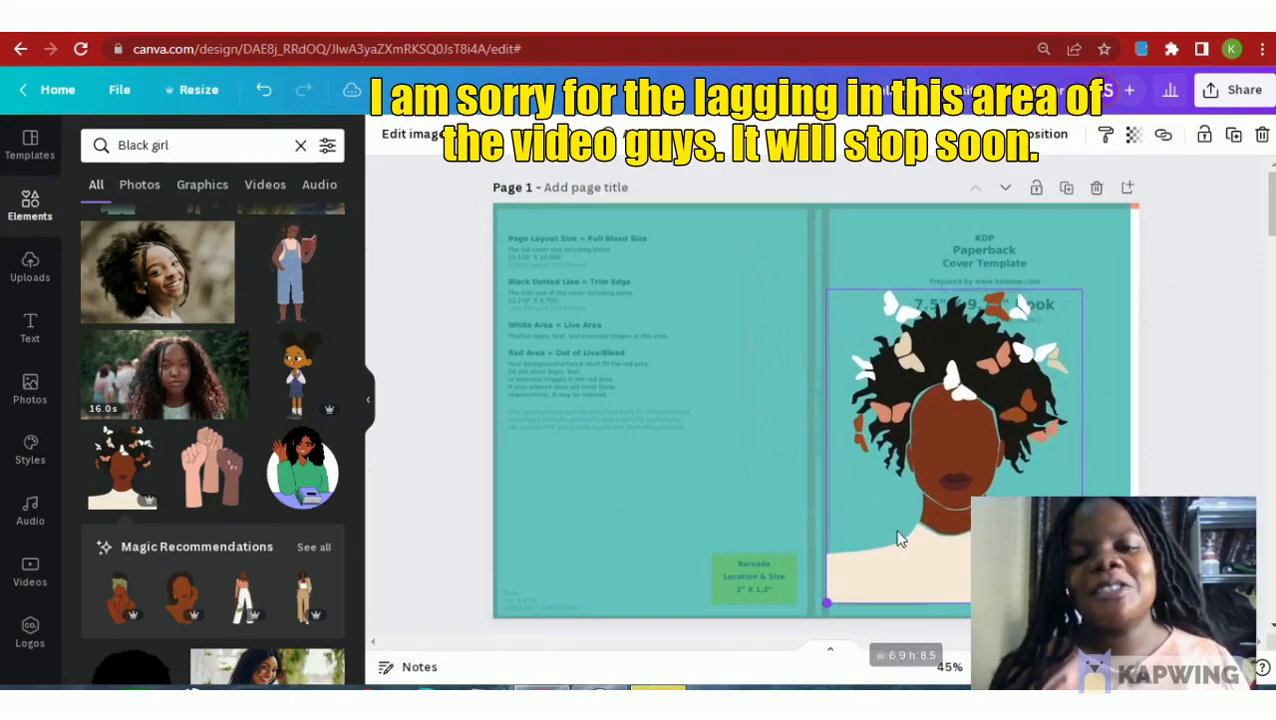
pyautogui.moveTo(948, 490)
pyautogui.mouseDown()
pyautogui.moveTo(962, 512)
pyautogui.moveTo(965, 498)
pyautogui.mouseUp()
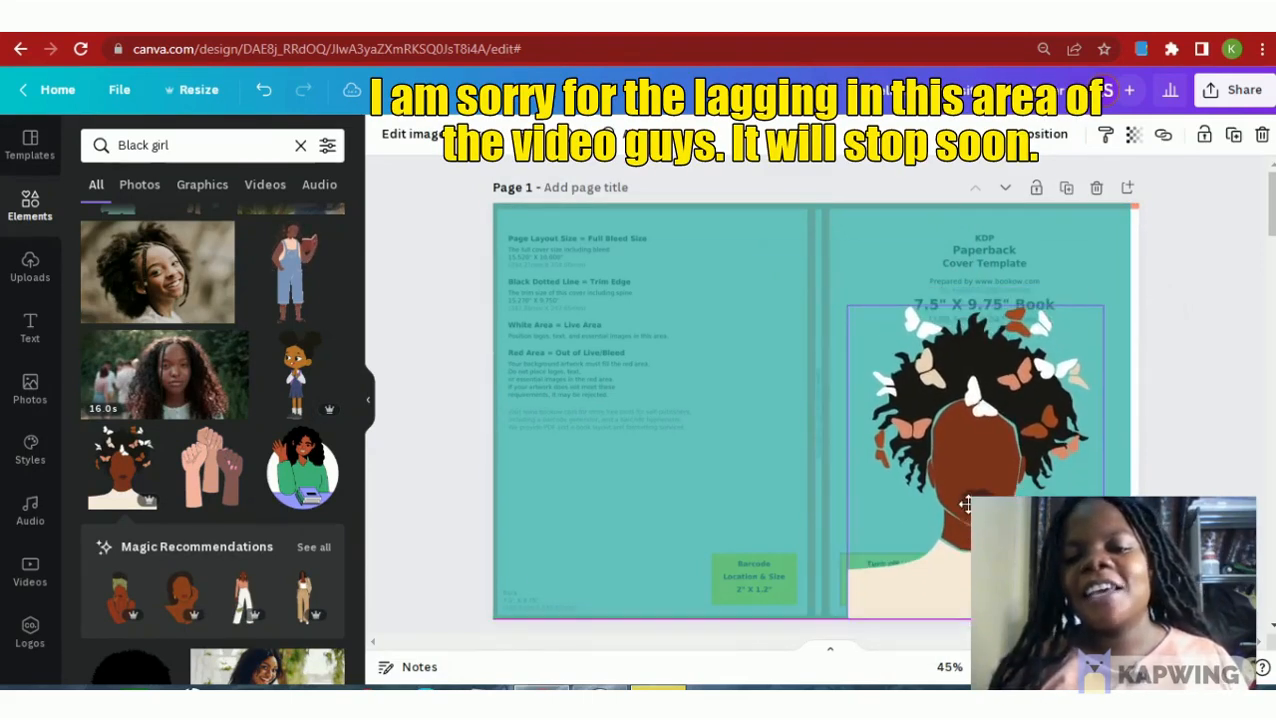
pyautogui.click(1192, 427)
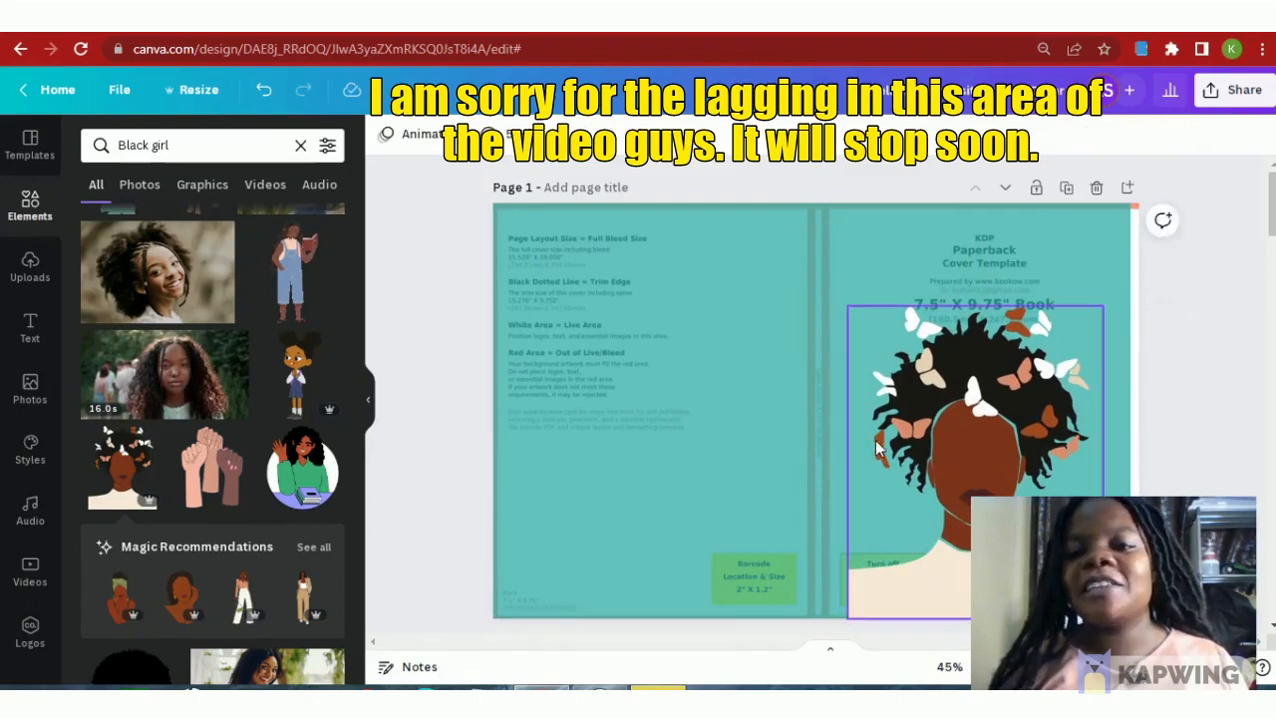
# Recolor the teal background shape on page 1 with the tan swatch from the document colors.
pyautogui.scroll(-1, 715, 427)
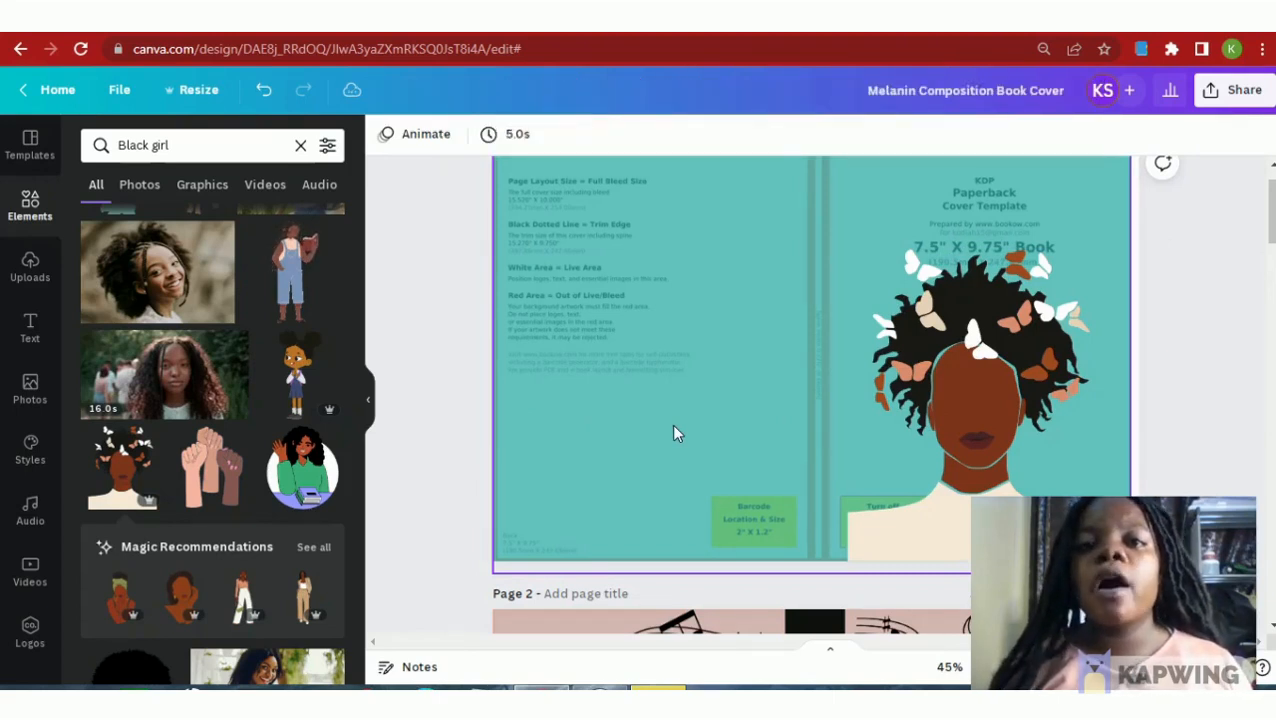
pyautogui.scroll(-1, 755, 441)
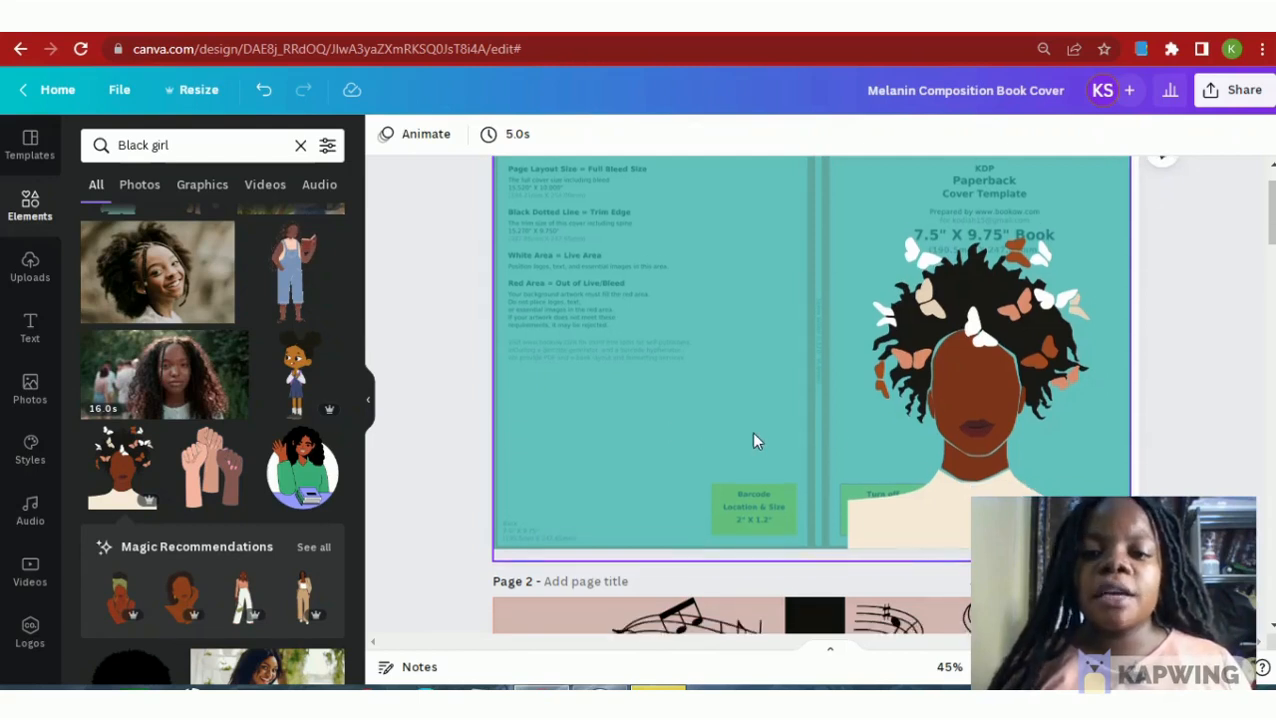
pyautogui.scroll(2, 960, 435)
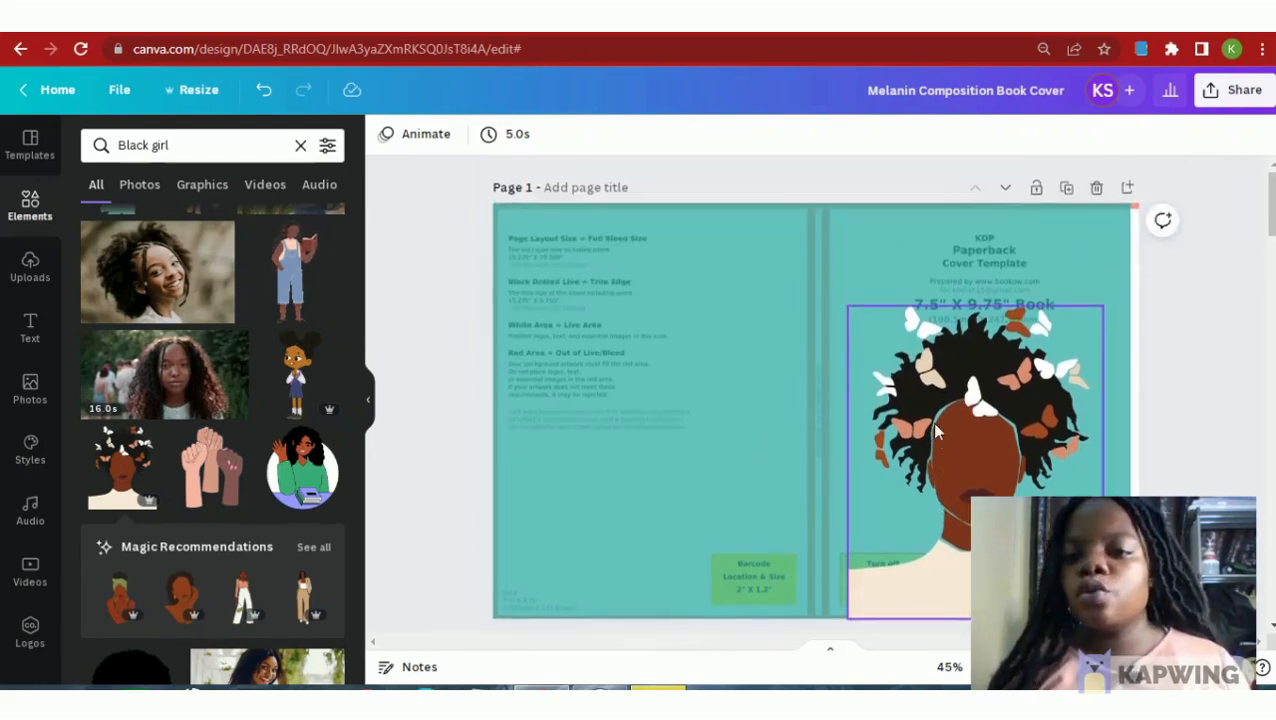
pyautogui.click(763, 313)
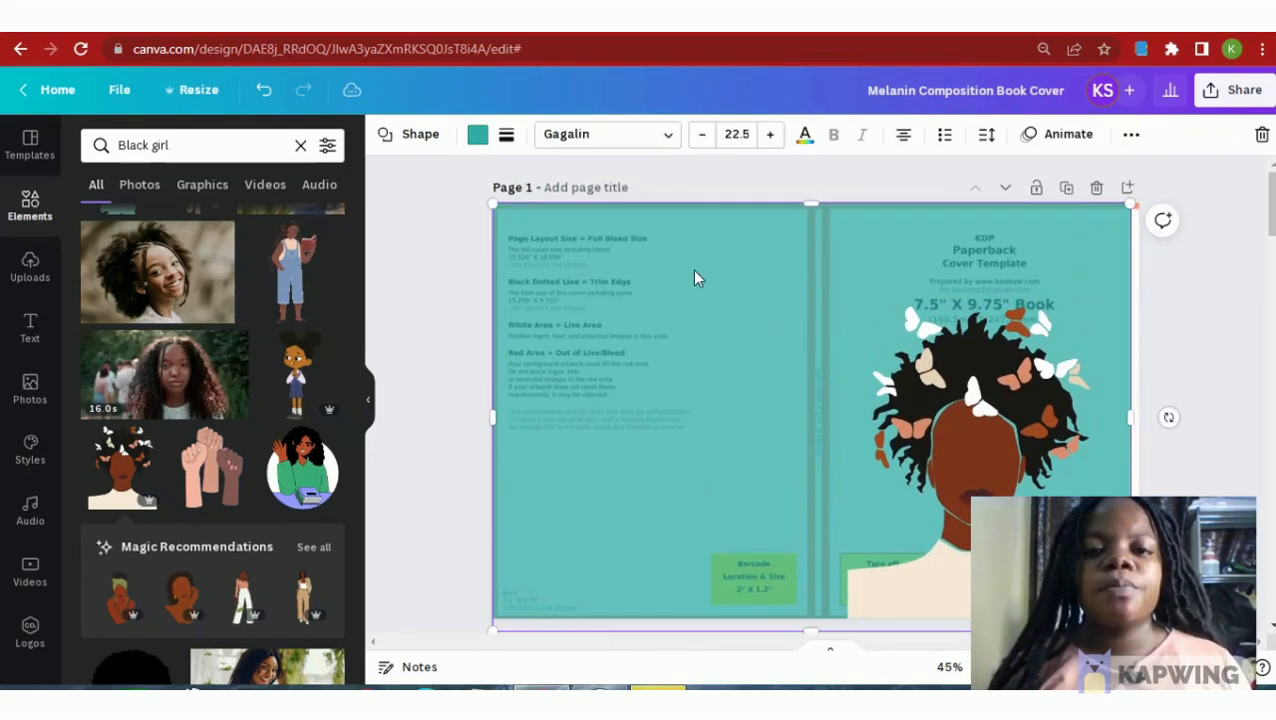
pyautogui.click(477, 140)
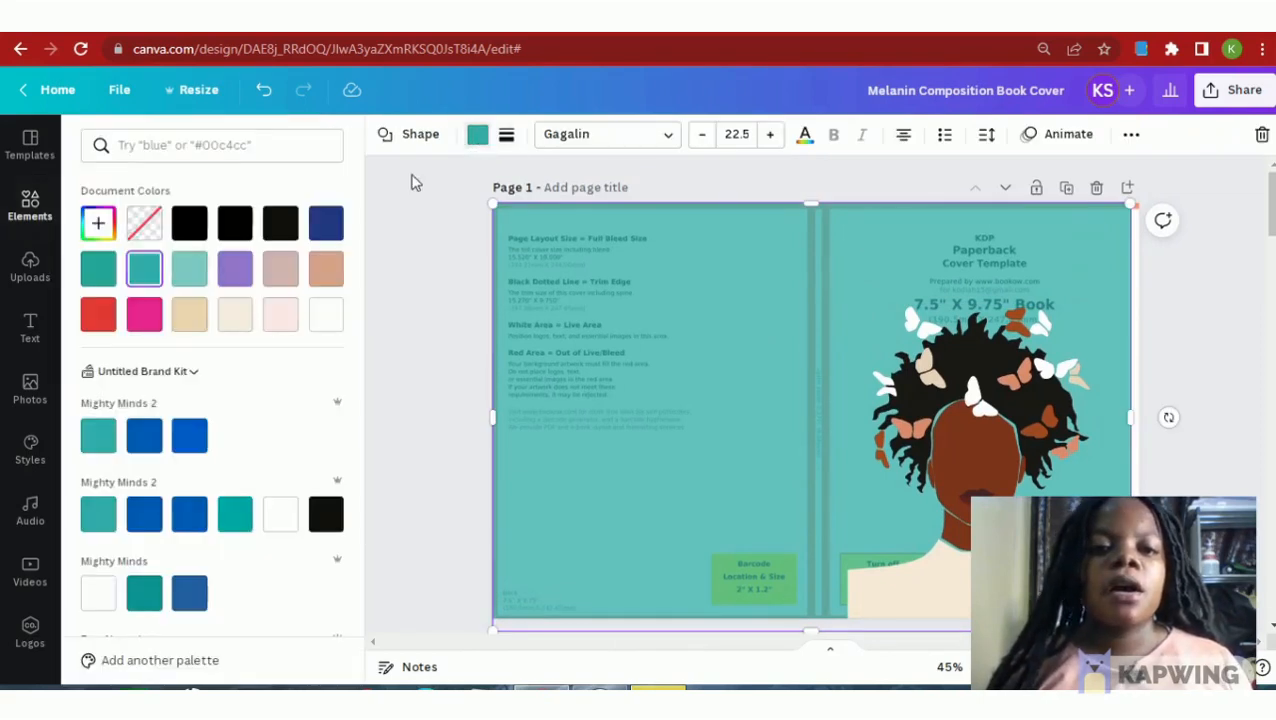
pyautogui.click(327, 284)
pyautogui.click(661, 352)
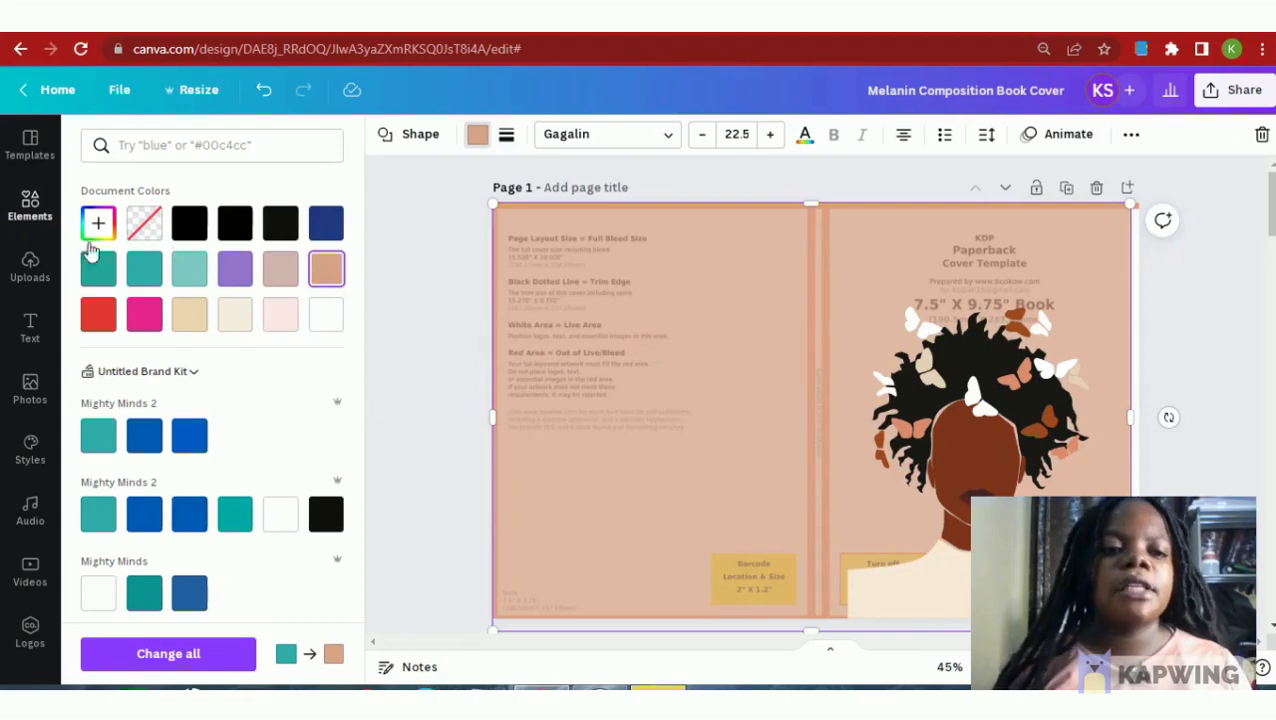
# Add a body text box to page 1, enlarge it to about size 24.2 and replace its placeholder text with "Notebook".
pyautogui.click(44, 316)
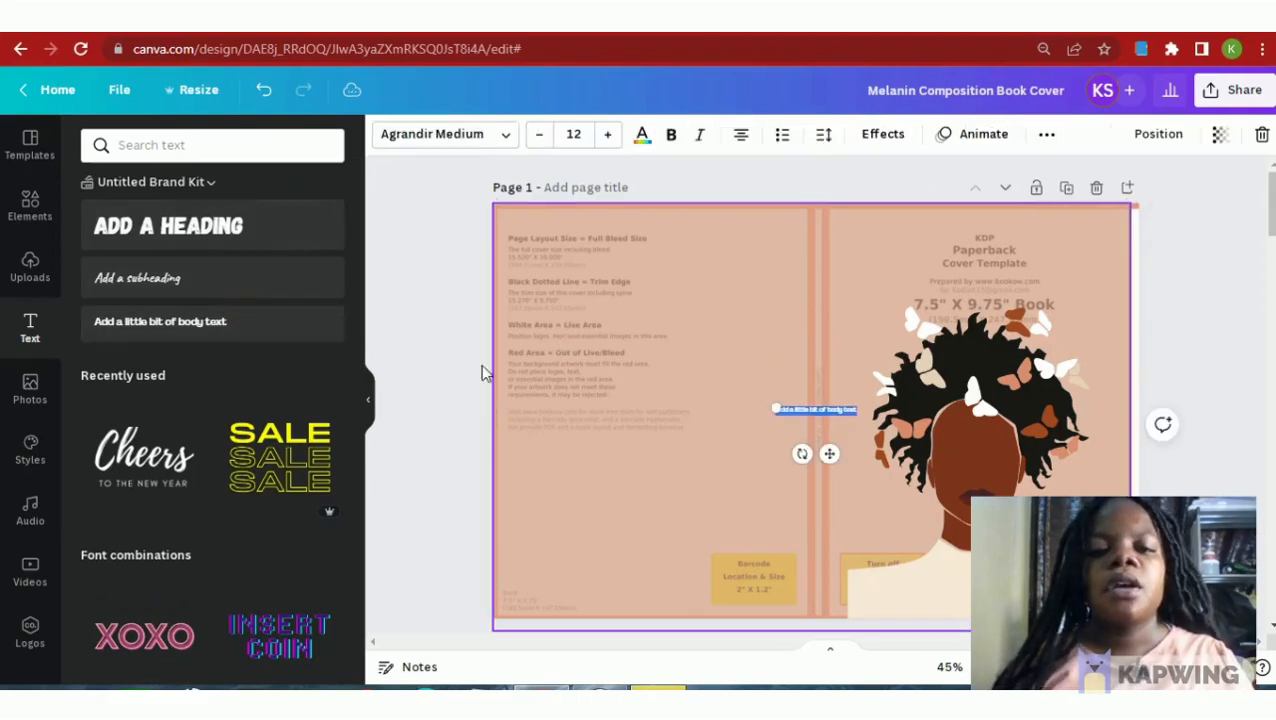
pyautogui.scroll(-1, 265, 521)
pyautogui.scroll(-2, 263, 521)
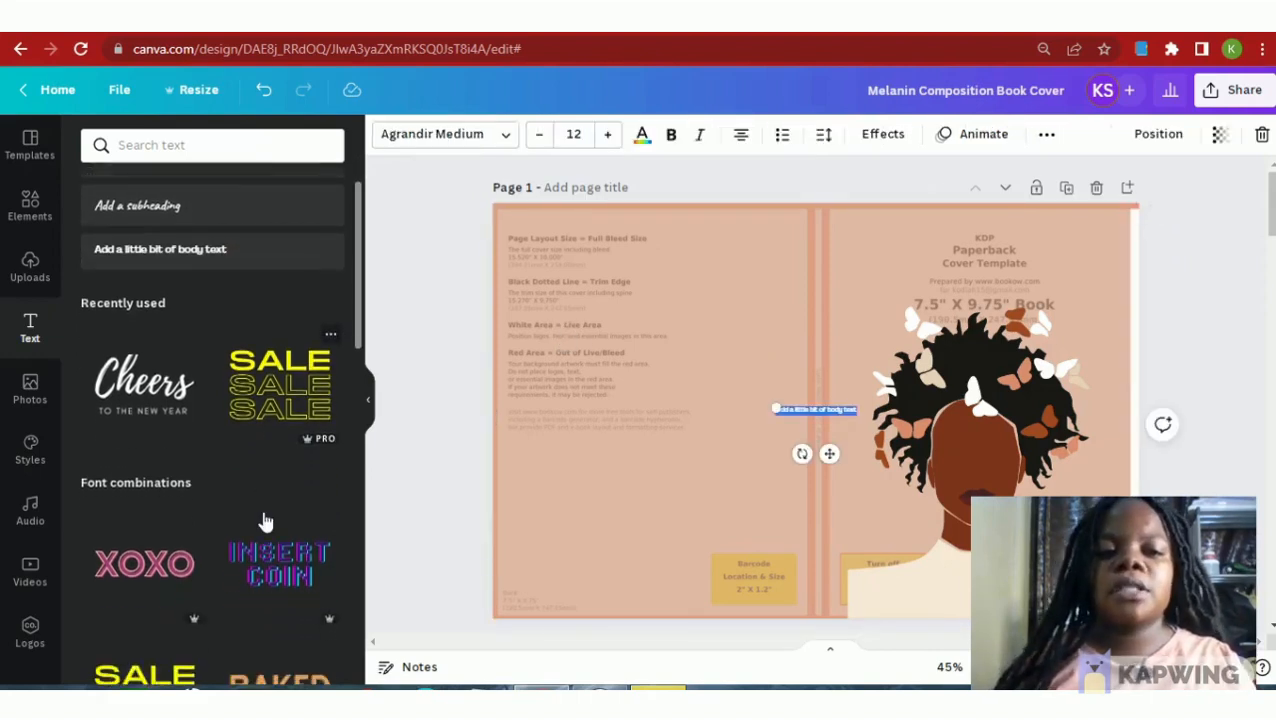
pyautogui.scroll(-2, 218, 493)
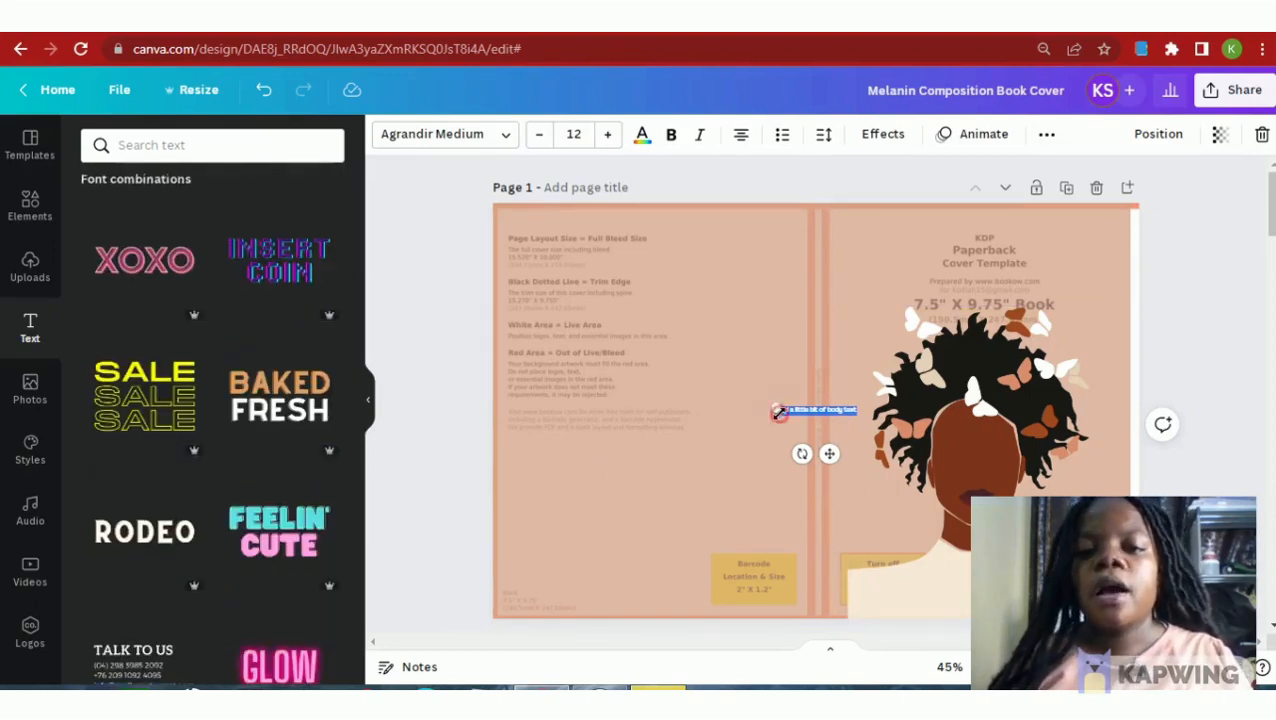
pyautogui.moveTo(776, 410); pyautogui.dragTo(692, 400)
pyautogui.doubleClick(746, 405)
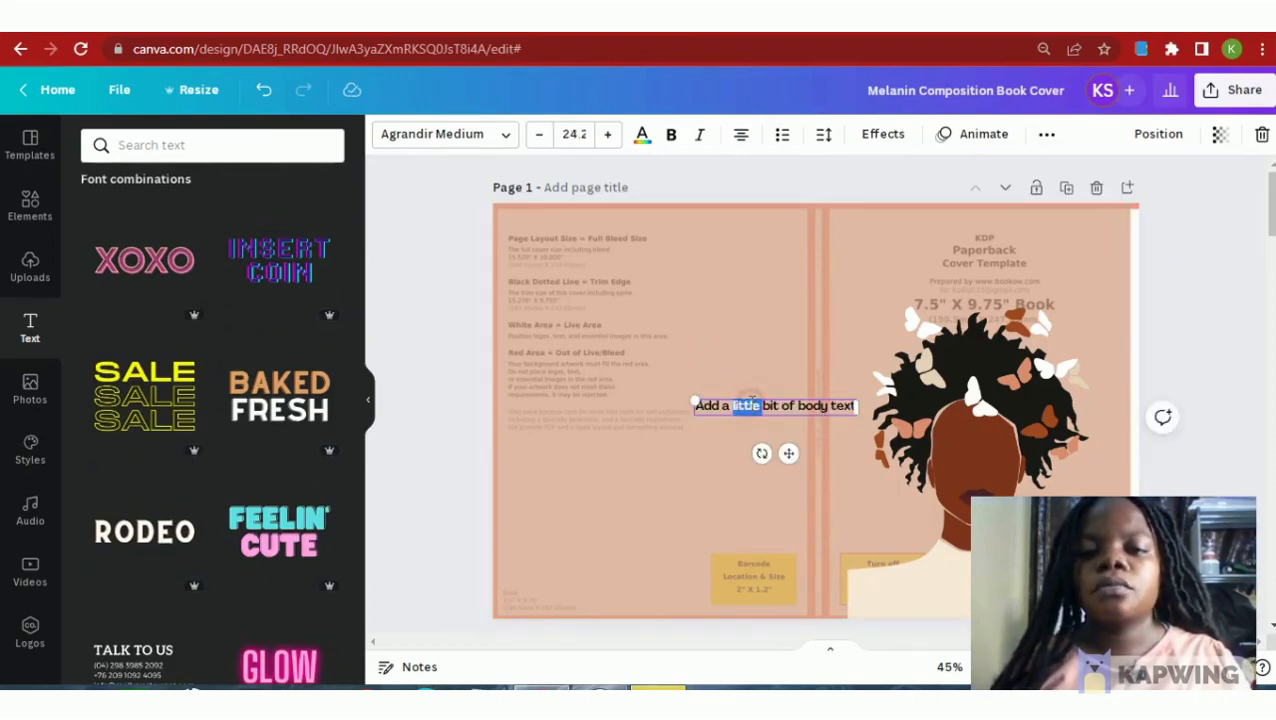
pyautogui.tripleClick(750, 400)
pyautogui.write('Noti')
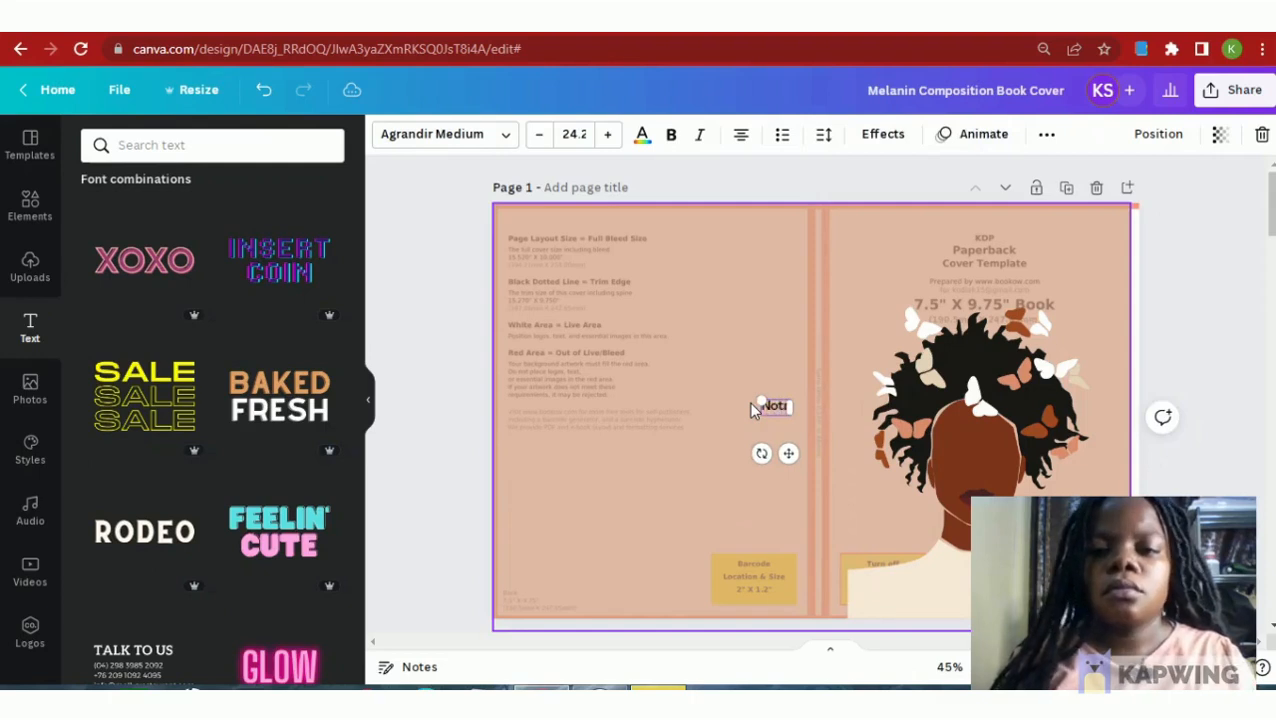
pyautogui.write('ebook')
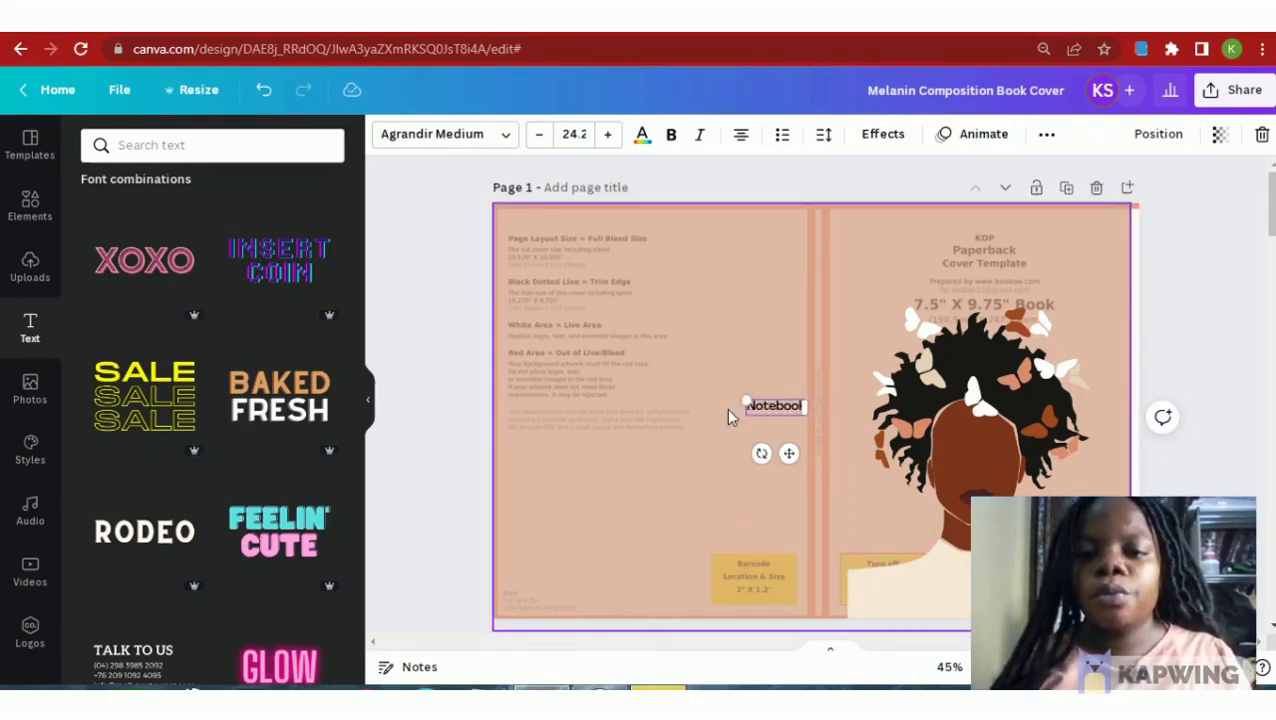
# Enlarge the "Notebook" text to a font size of about 76 and open the font list.
pyautogui.click(745, 403)
pyautogui.moveTo(700, 360); pyautogui.dragTo(672, 333)
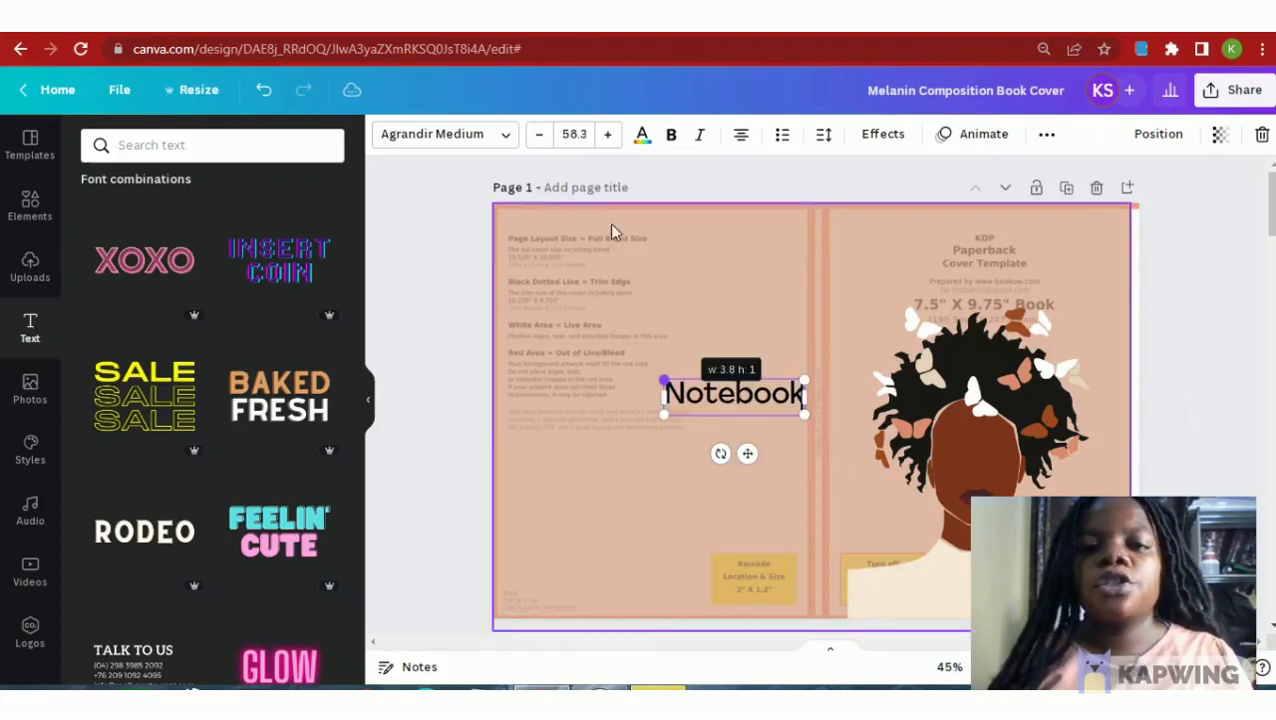
pyautogui.click(500, 138)
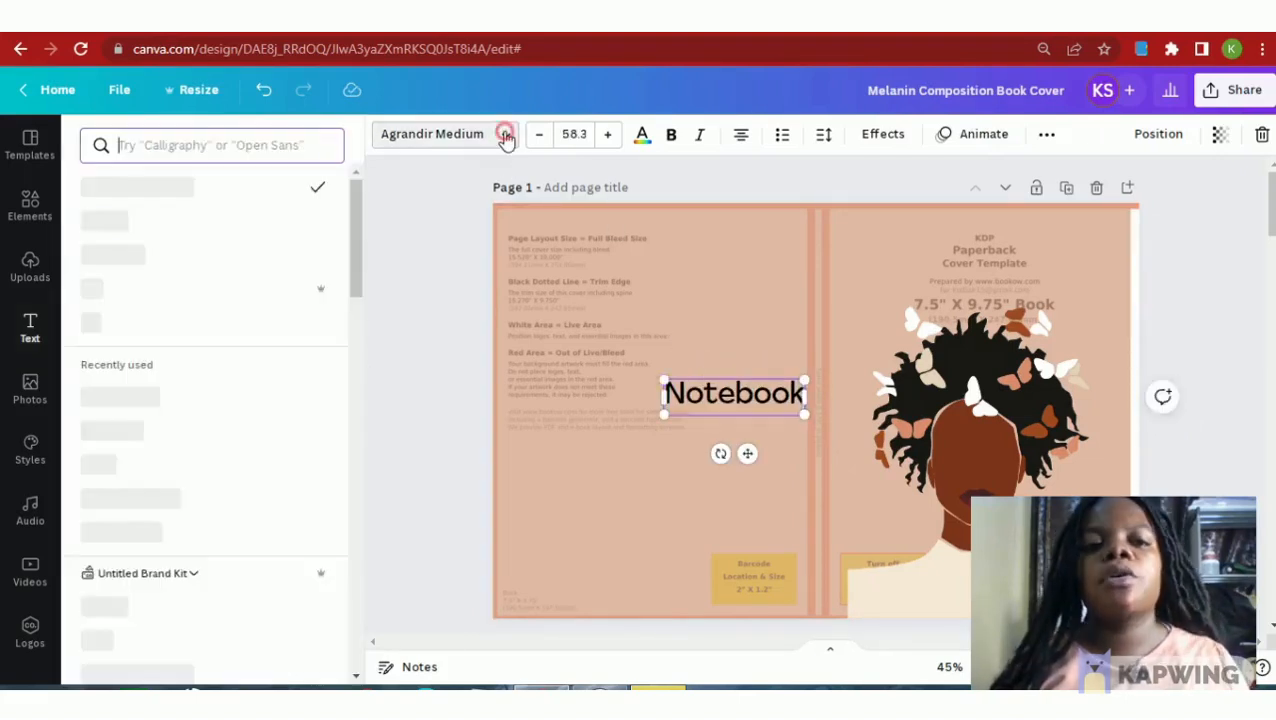
pyautogui.click(504, 134)
pyautogui.click(507, 138)
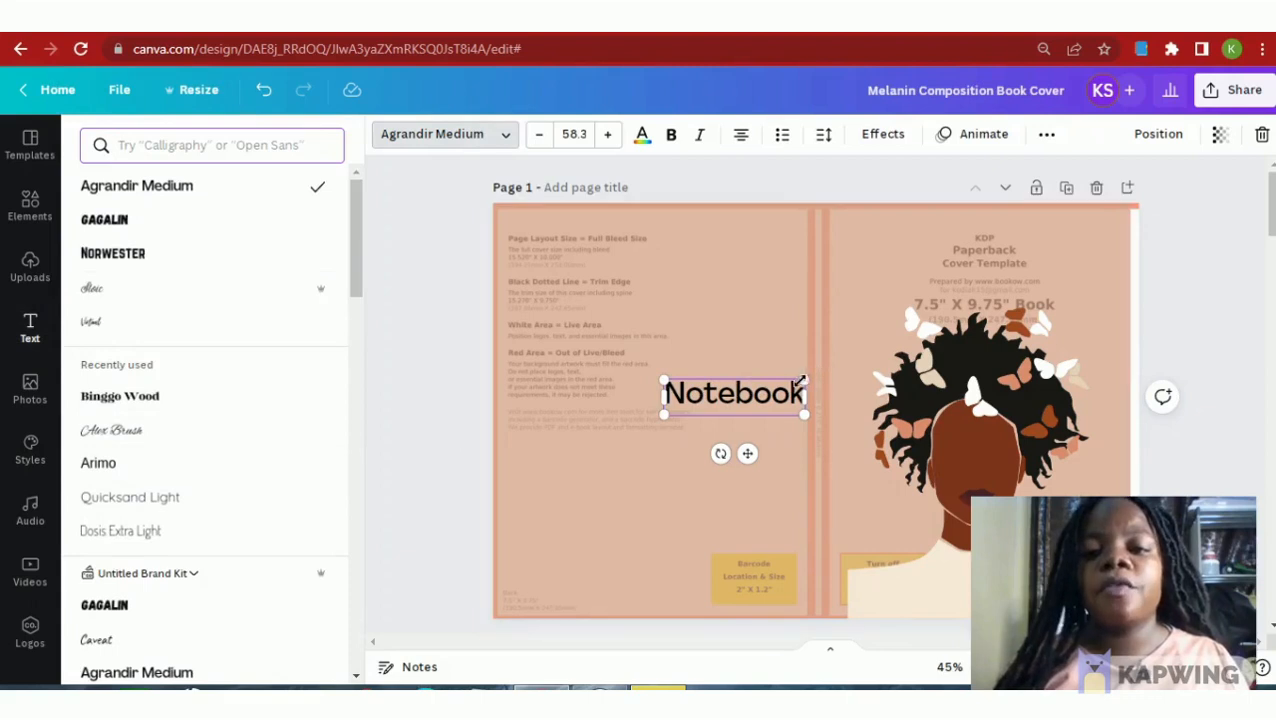
pyautogui.moveTo(804, 380); pyautogui.dragTo(835, 338)
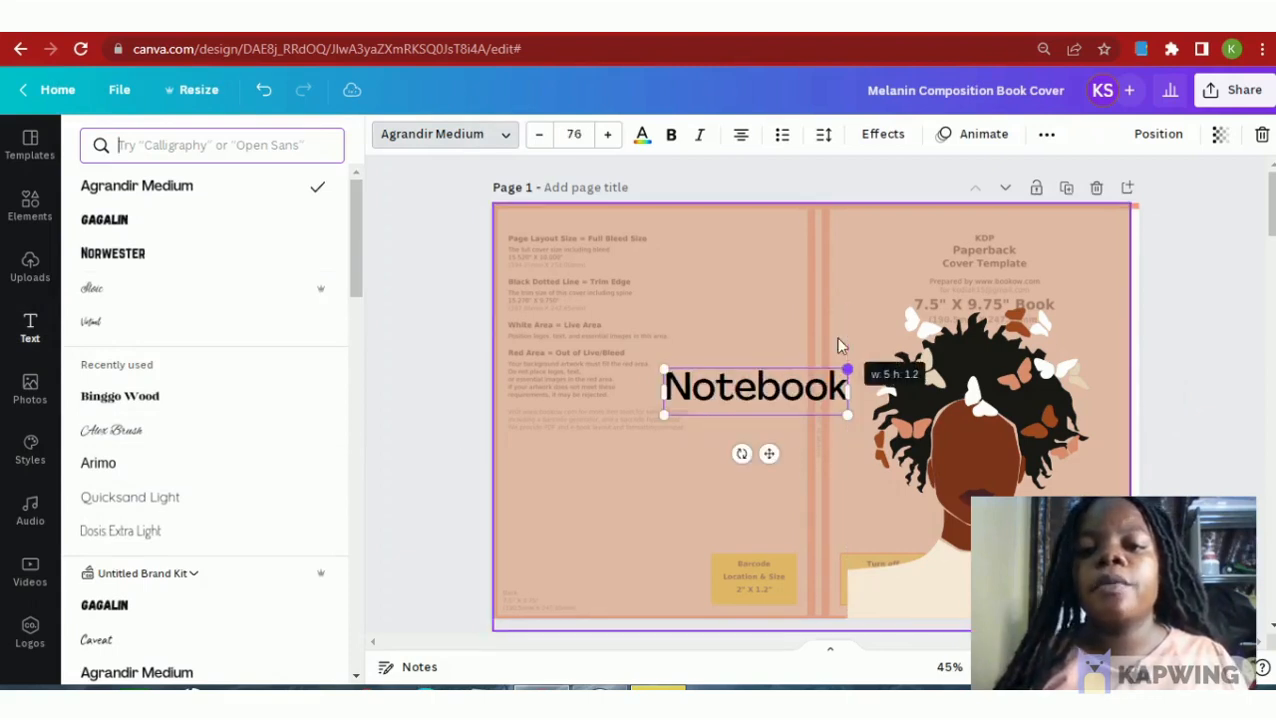
# Search the fonts for "r" and deselect the "Notebook" text.
pyautogui.write('r')
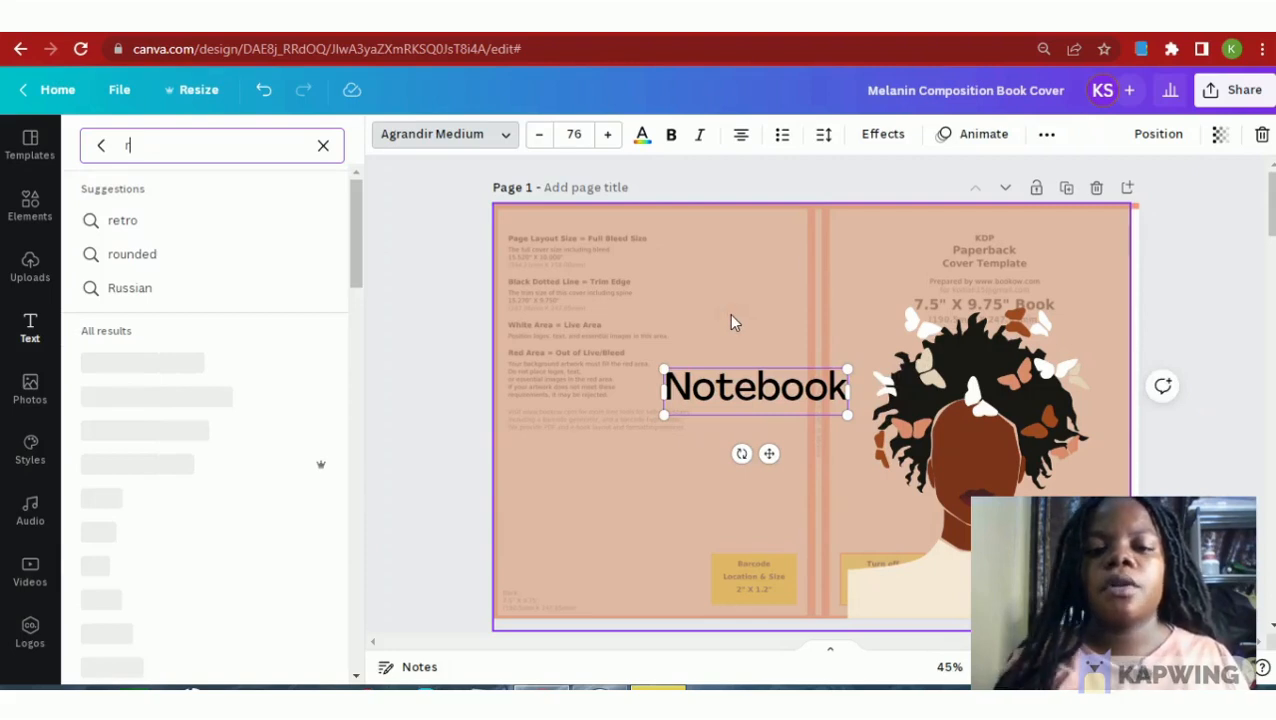
pyautogui.click(731, 318)
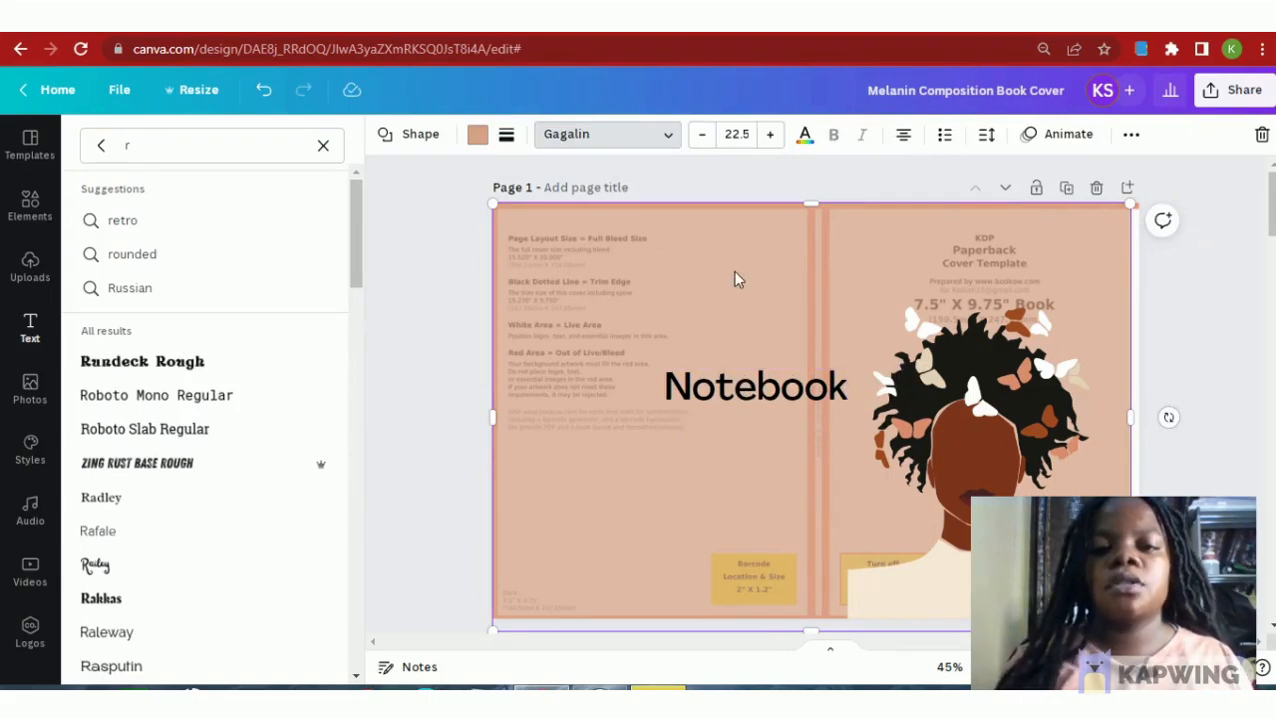
pyautogui.click(716, 342)
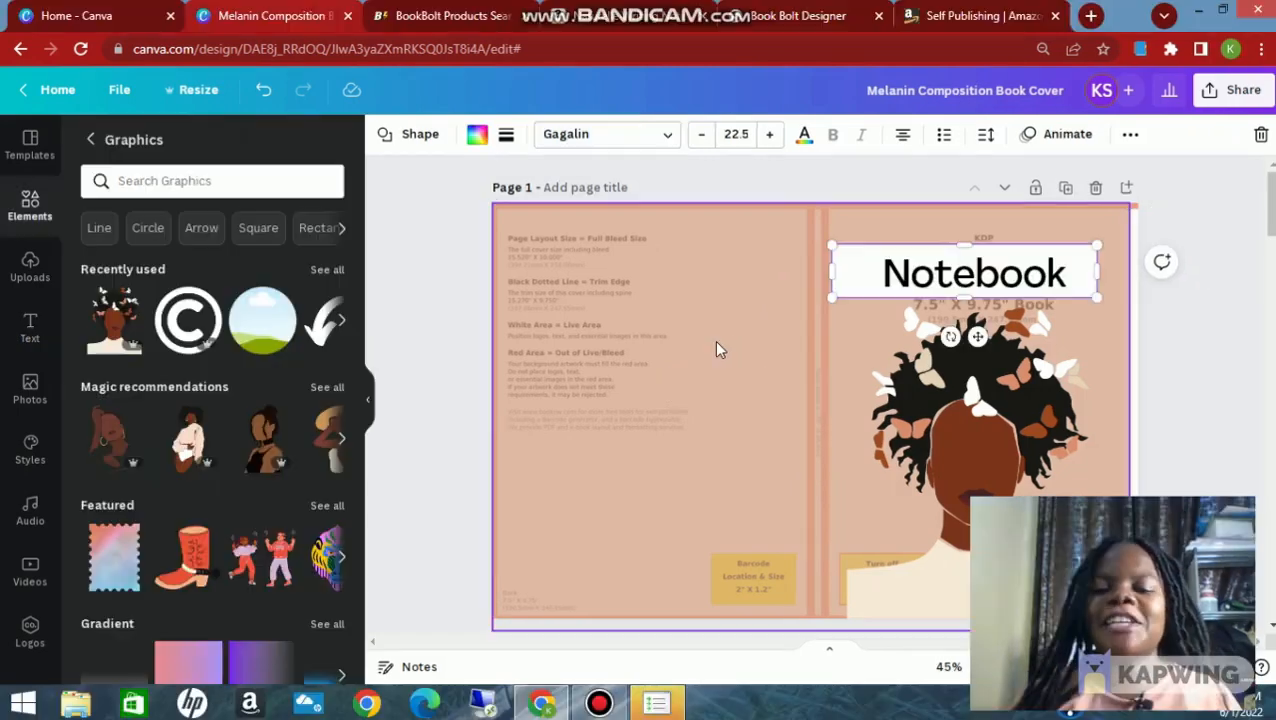
# Examine the finished example composition book covers on pages 2 to 6 of the design.
pyautogui.scroll(-5, 730, 317)
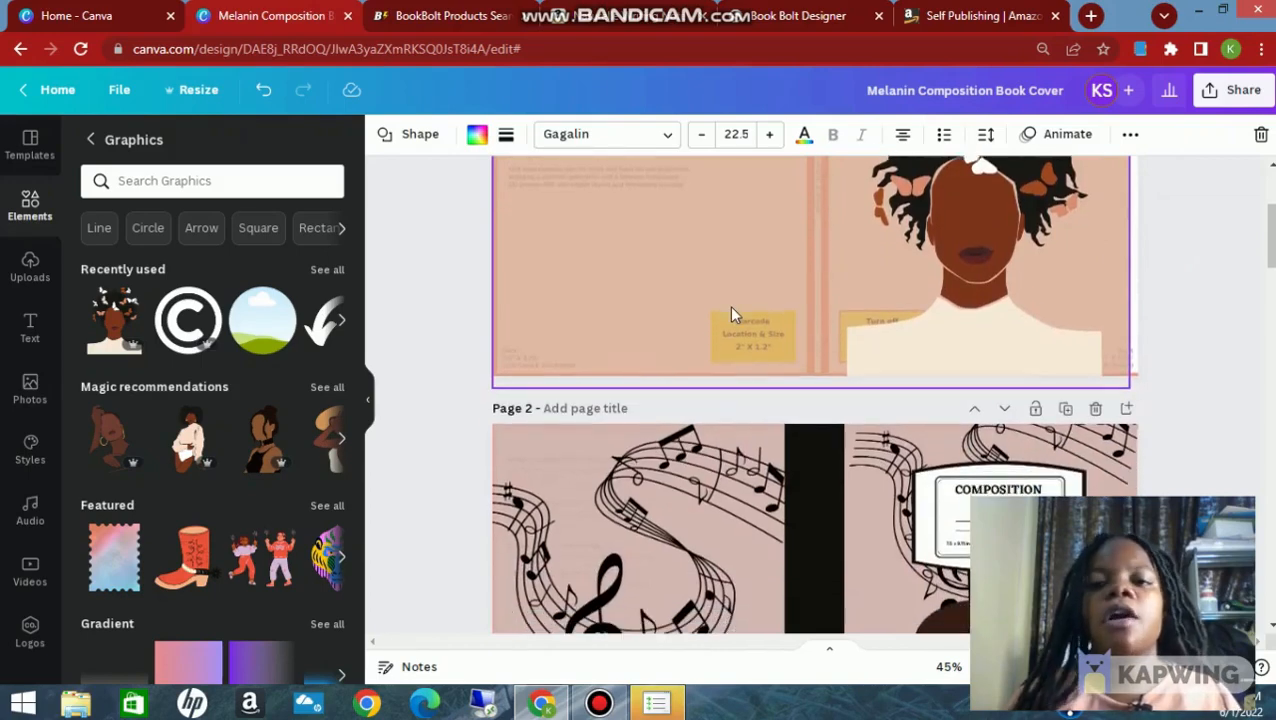
pyautogui.scroll(3, 862, 303)
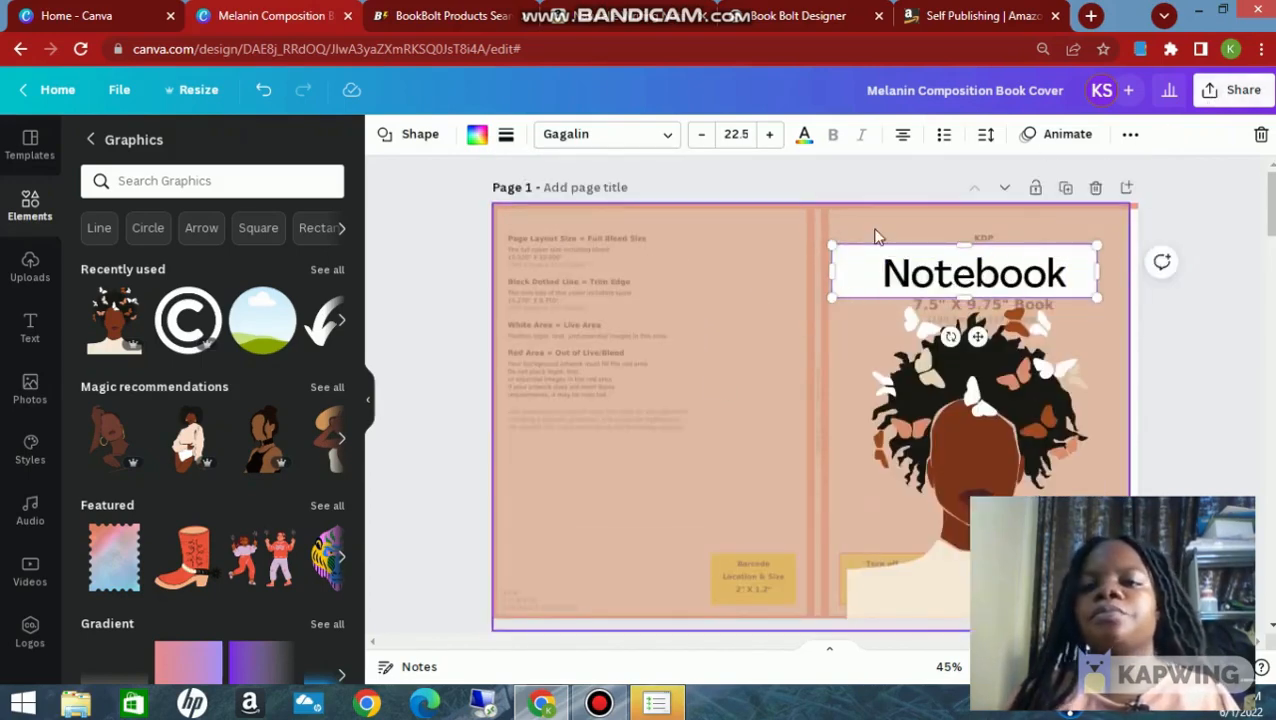
pyautogui.scroll(-3, 735, 405)
pyautogui.scroll(-5, 738, 412)
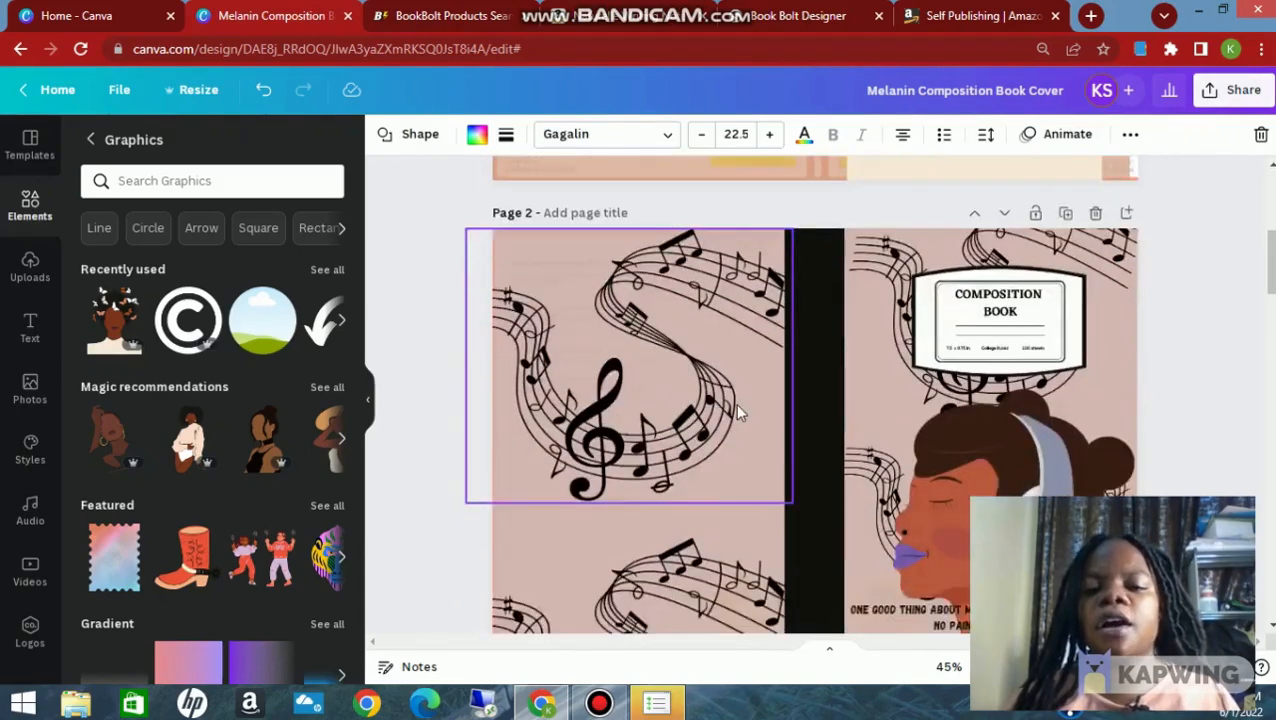
pyautogui.scroll(5, 737, 413)
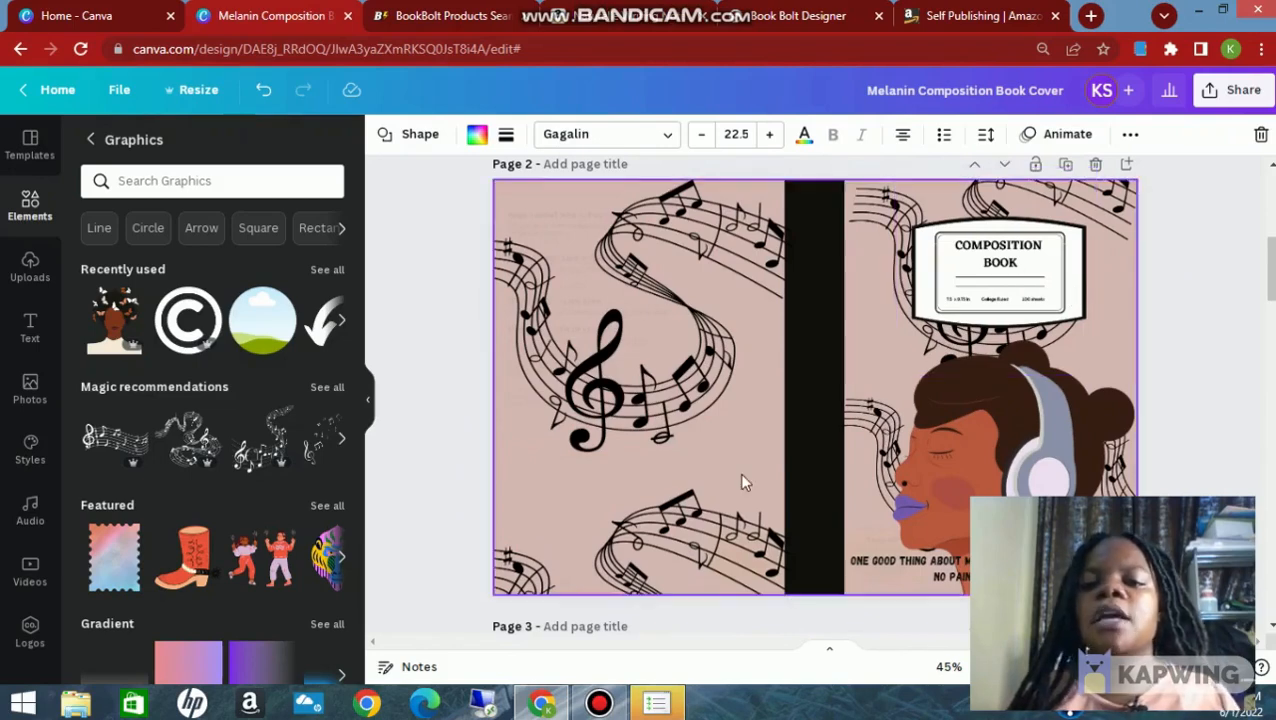
pyautogui.scroll(-2, 742, 480)
pyautogui.scroll(-7, 742, 482)
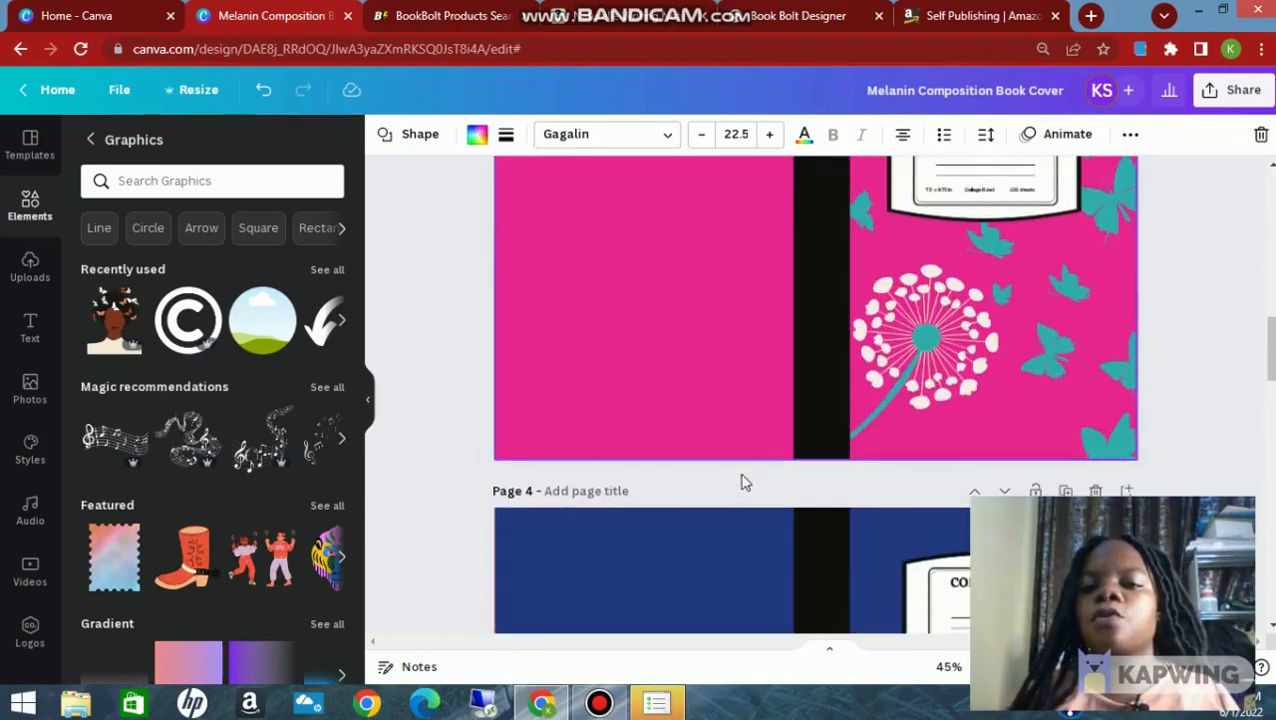
pyautogui.scroll(-4, 742, 482)
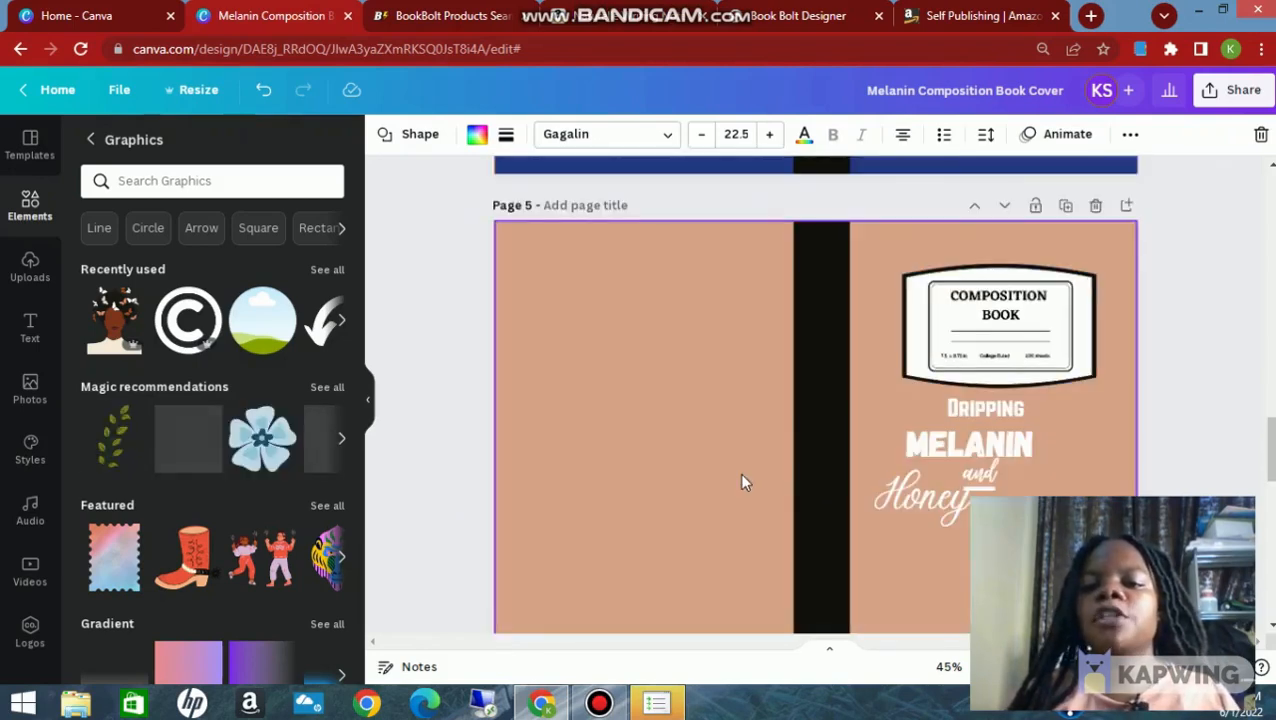
pyautogui.scroll(-2, 742, 482)
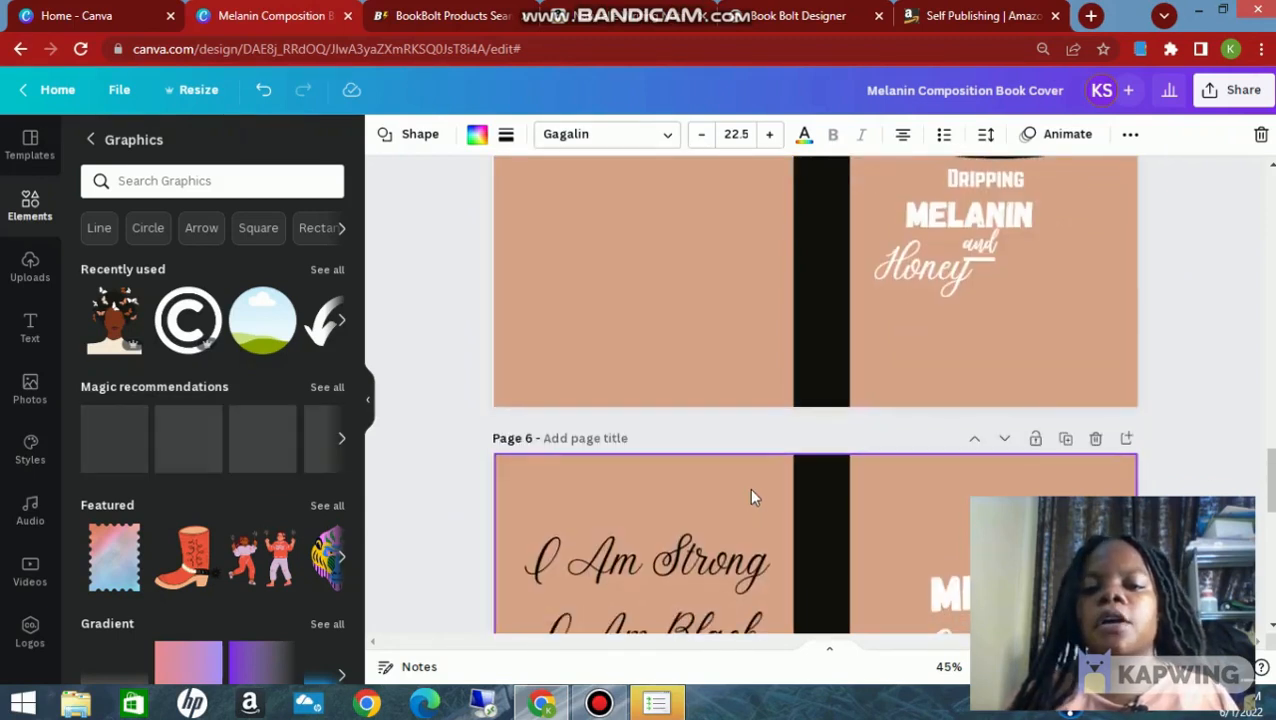
pyautogui.scroll(-3, 749, 487)
pyautogui.scroll(-1, 758, 447)
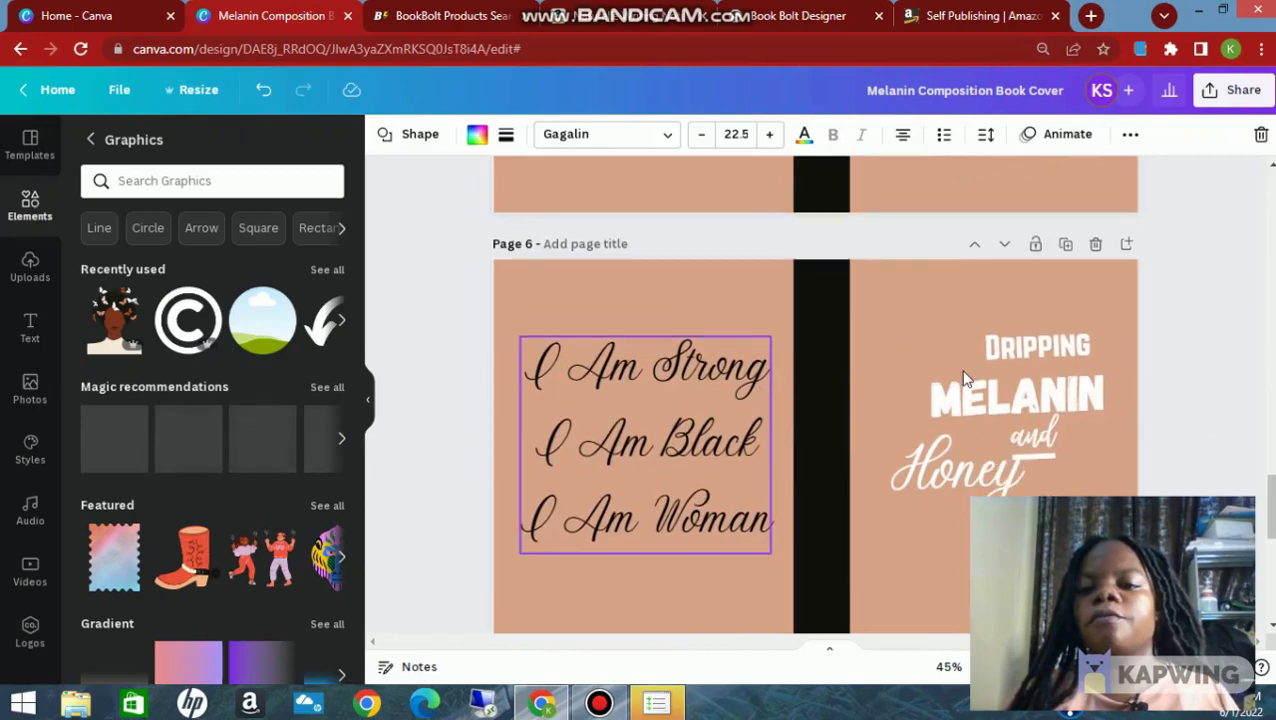
pyautogui.scroll(-1, 883, 396)
pyautogui.click(895, 388)
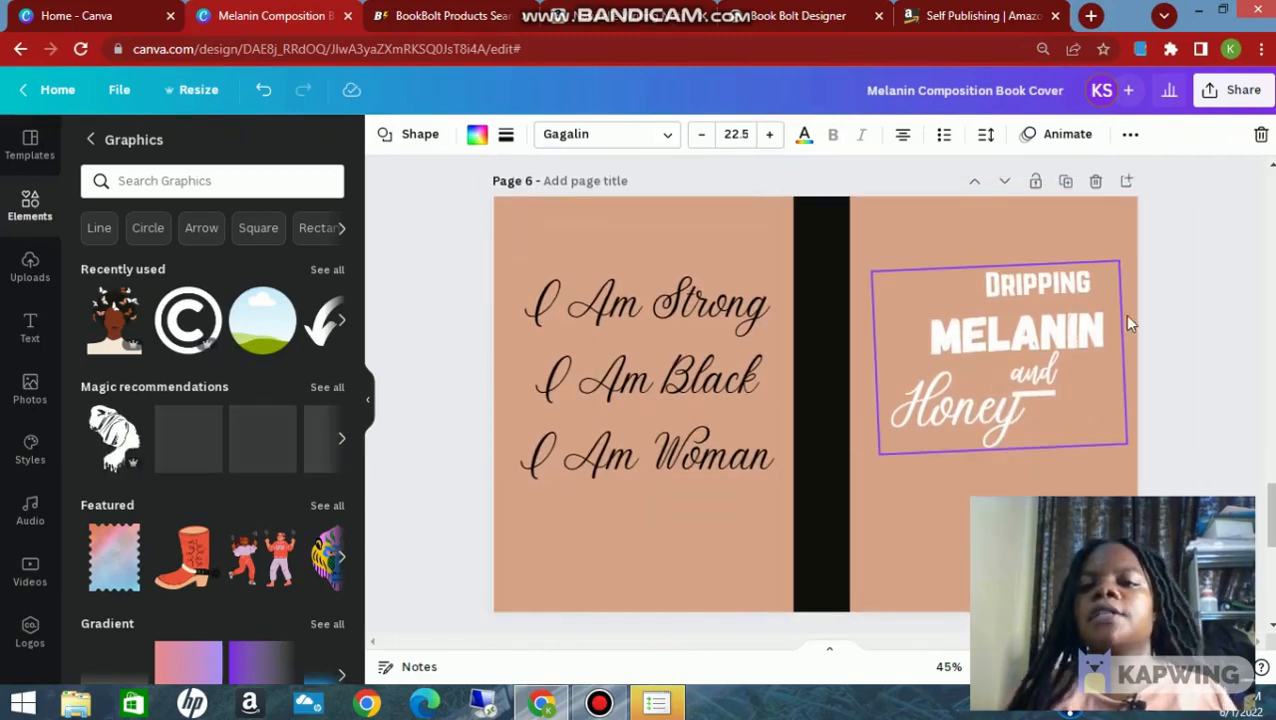
pyautogui.click(1216, 94)
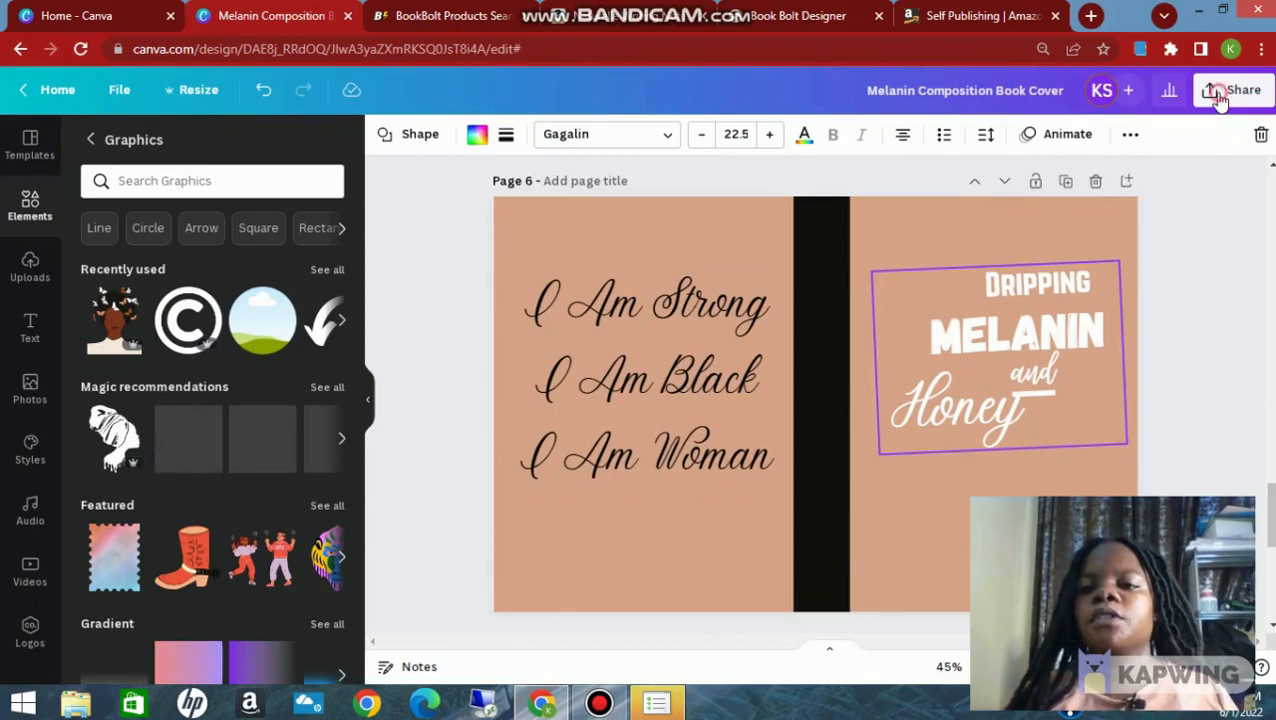
pyautogui.click(1229, 97)
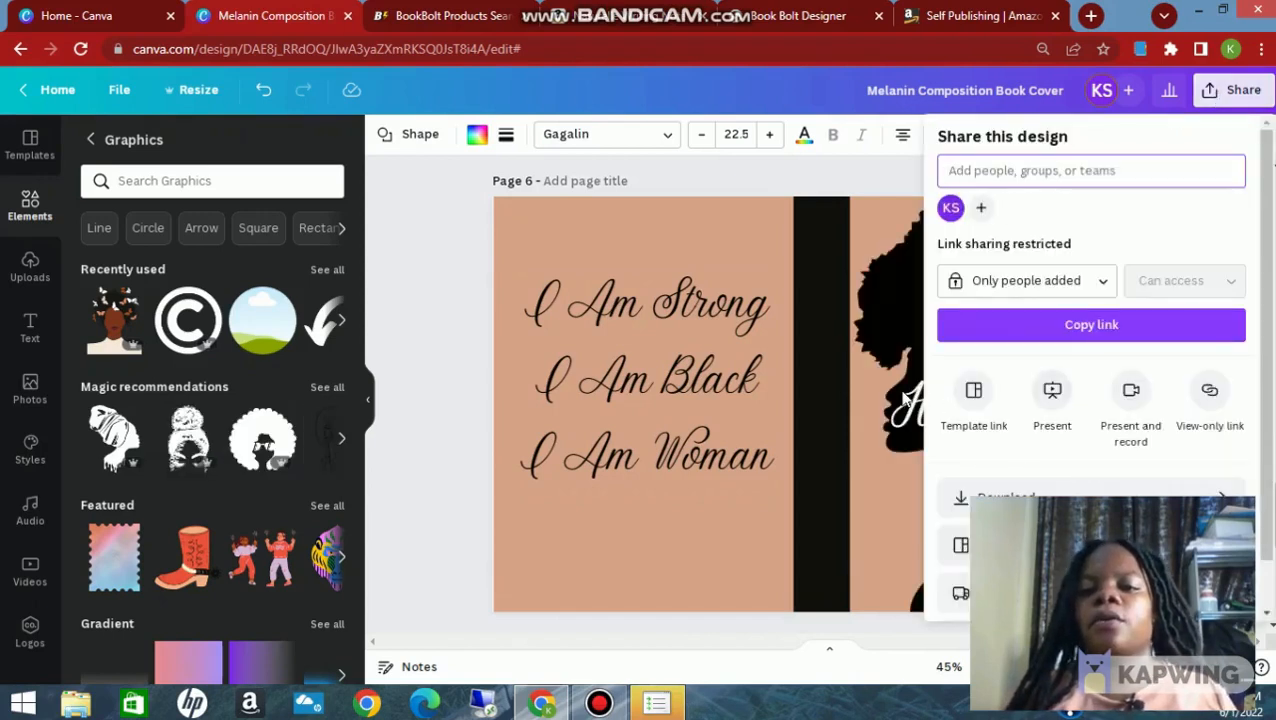
pyautogui.click(866, 262)
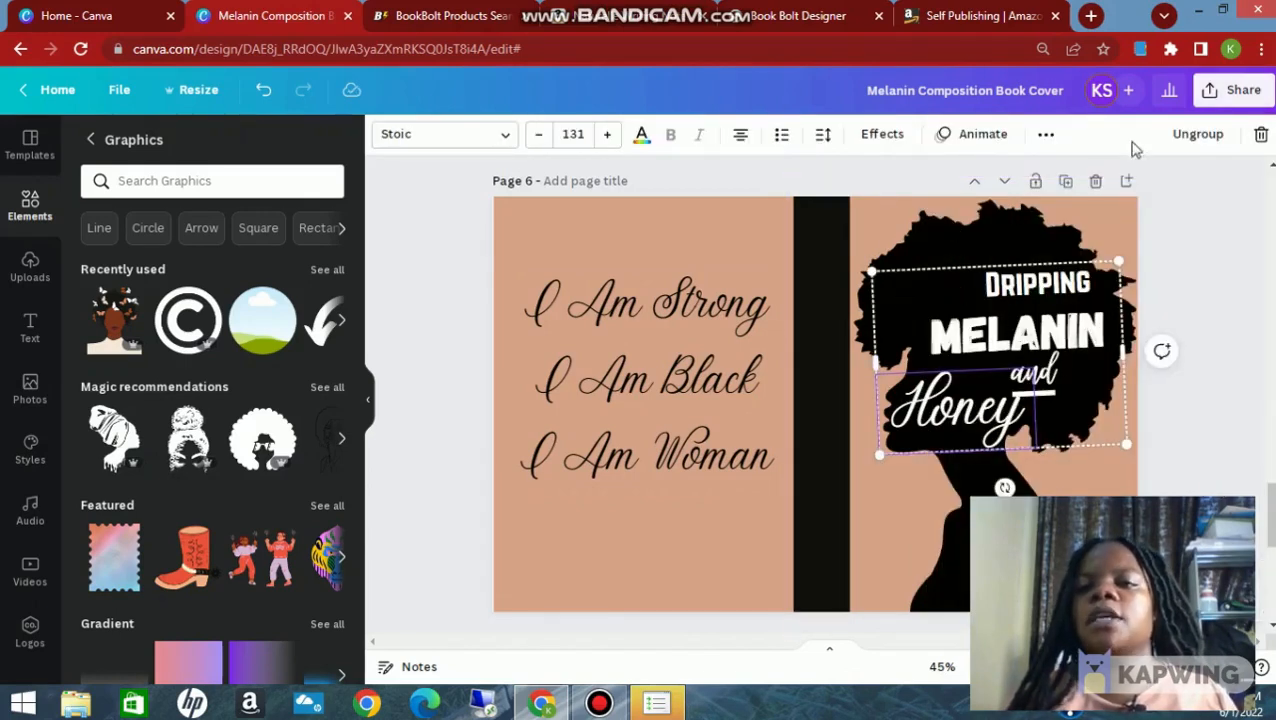
# Download all pages of the Melanin Composition Book Cover design as a PDF Print file.
pyautogui.click(1232, 92)
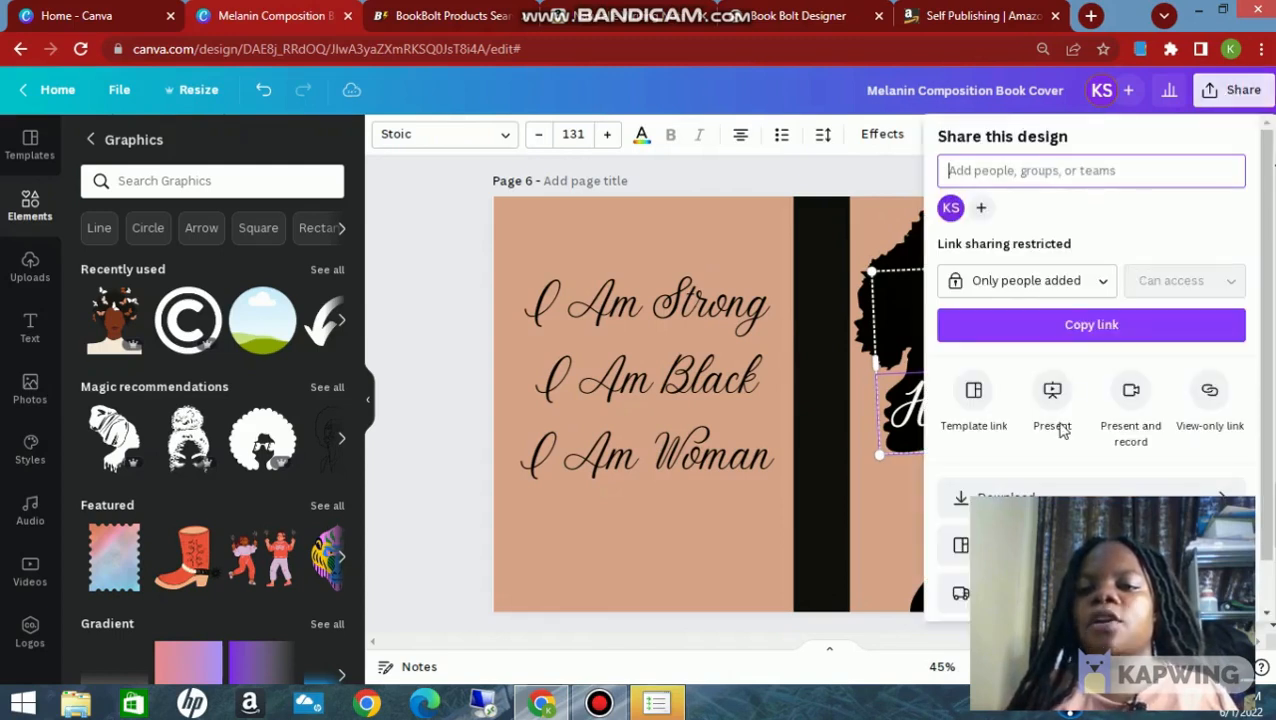
pyautogui.scroll(-1, 1168, 445)
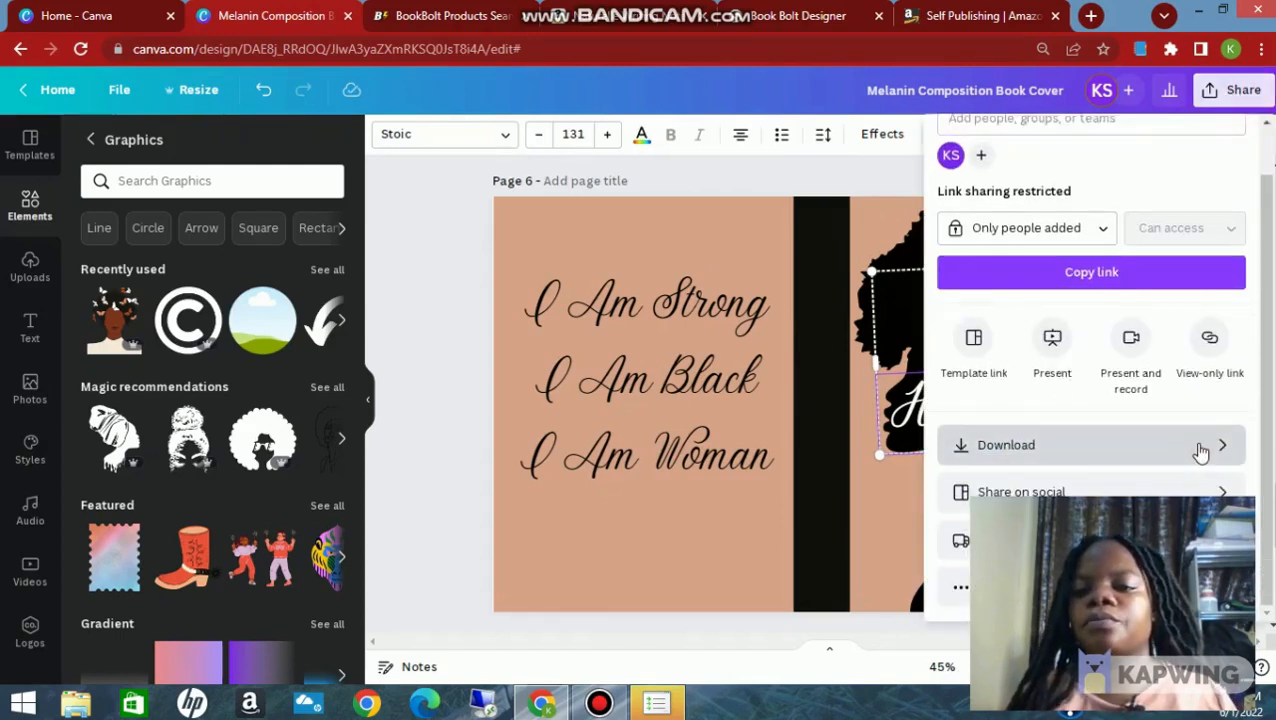
pyautogui.click(1200, 452)
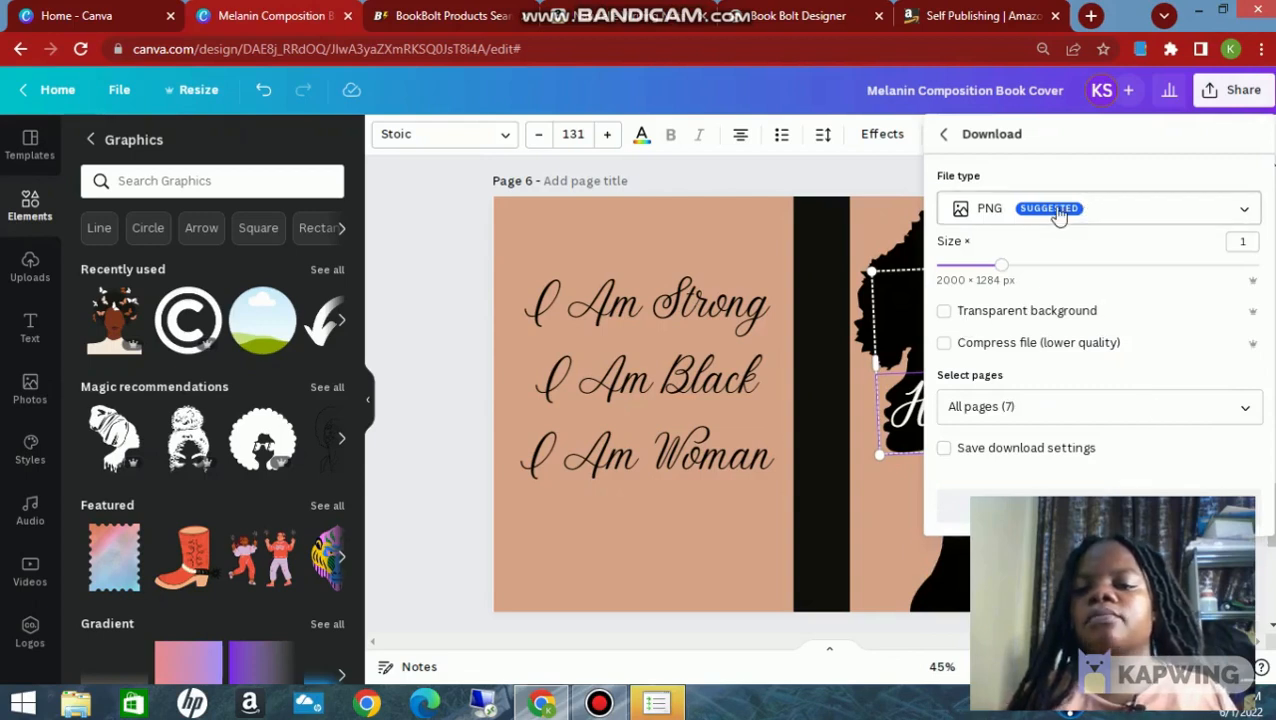
pyautogui.click(1240, 208)
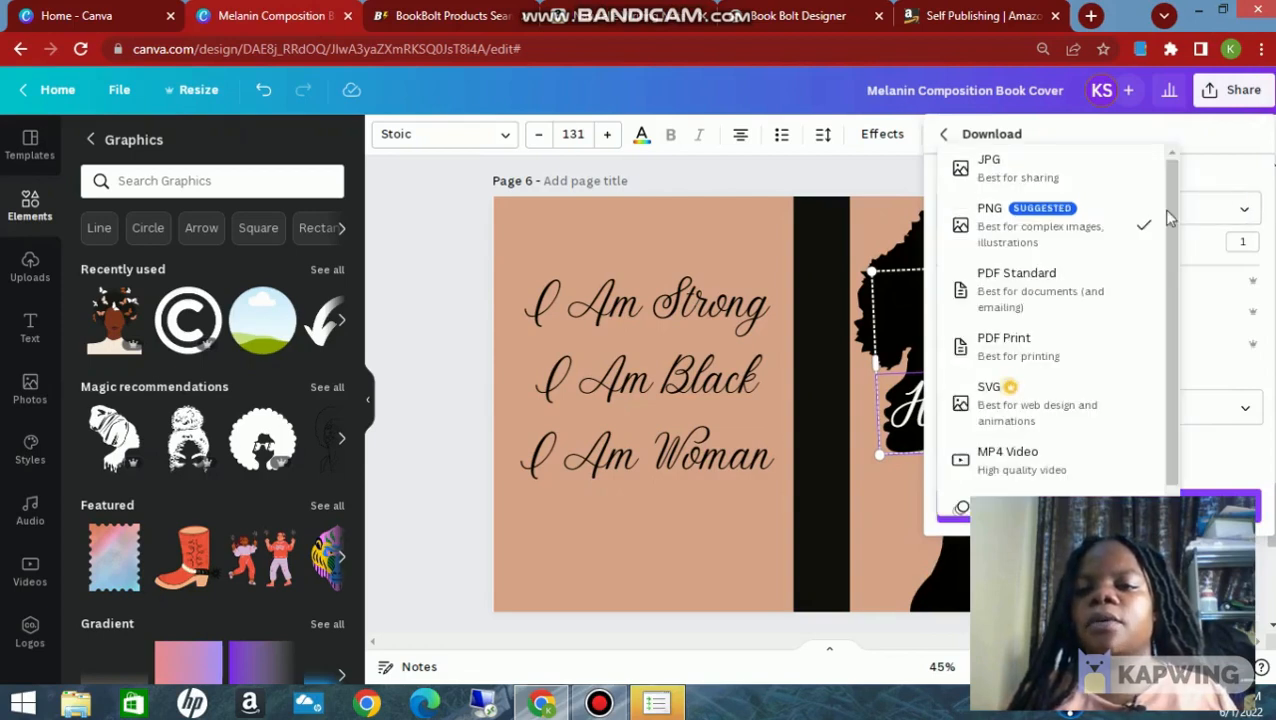
pyautogui.click(1019, 358)
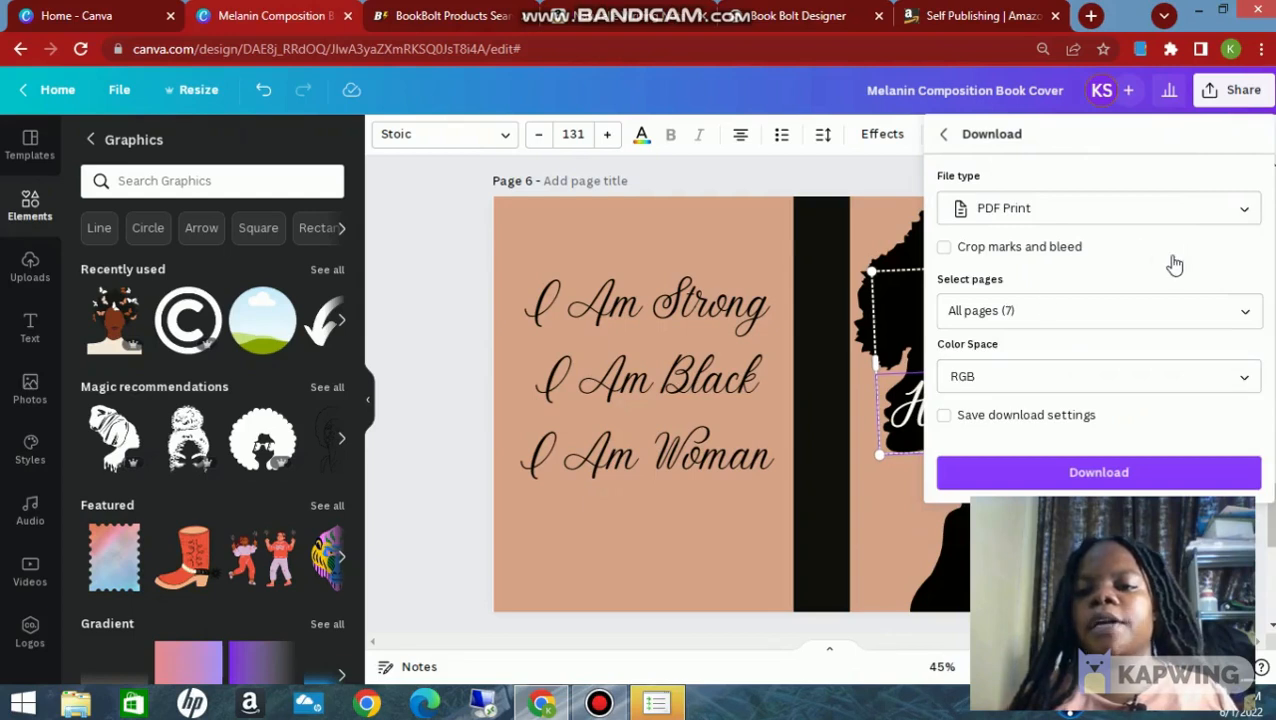
pyautogui.click(1097, 478)
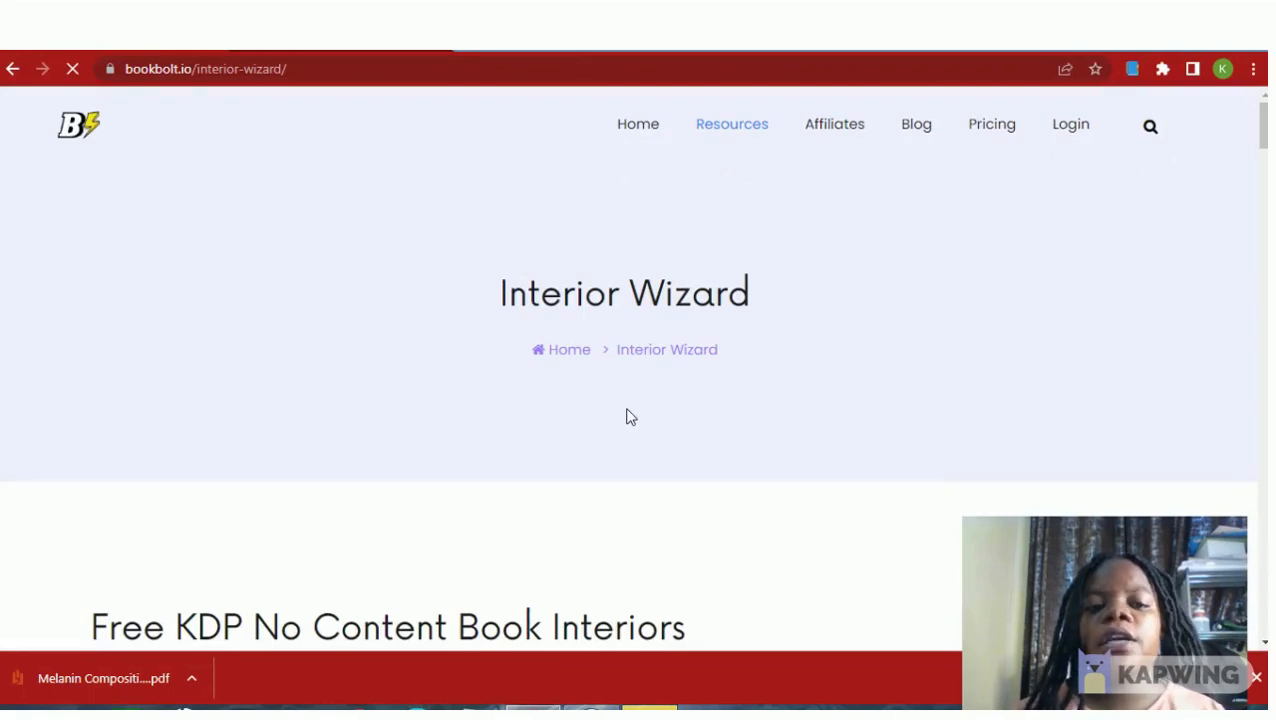
# Open Book Bolt's Interior Wizard and set the blank interior's size to Paperback 8.5 x 11.
pyautogui.scroll(-3, 630, 417)
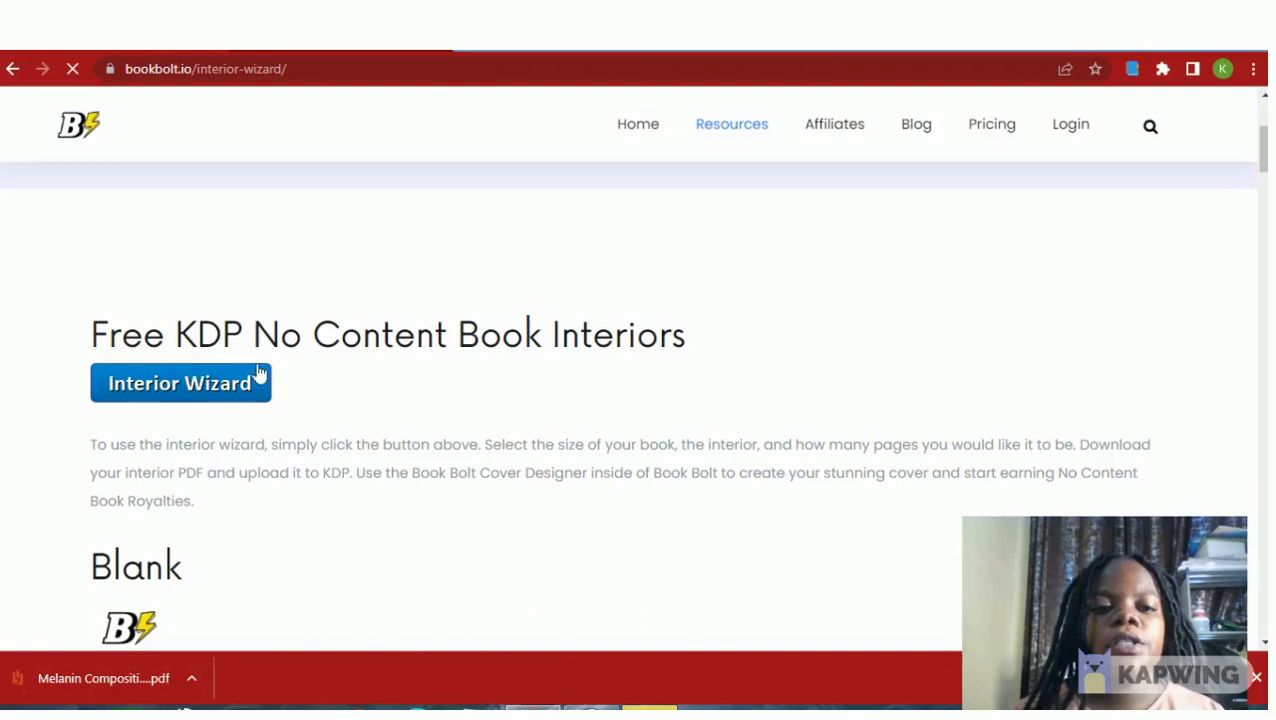
pyautogui.click(362, 371)
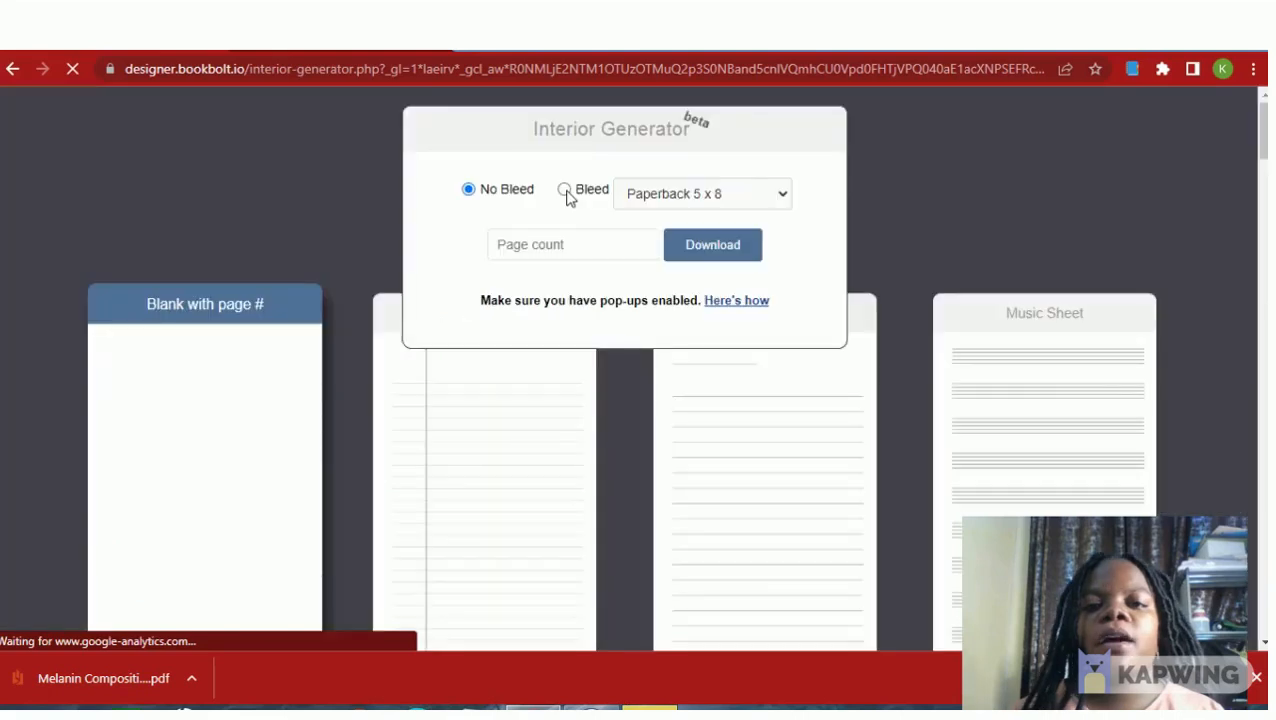
pyautogui.click(737, 193)
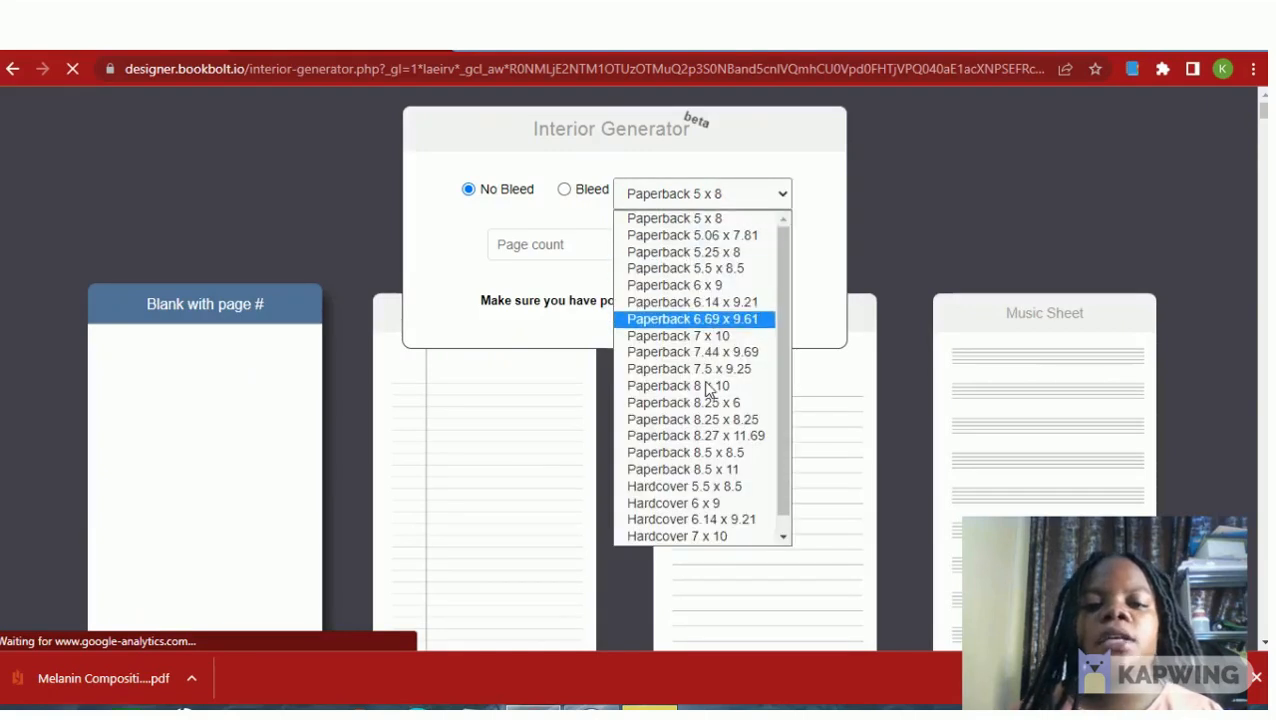
pyautogui.click(724, 470)
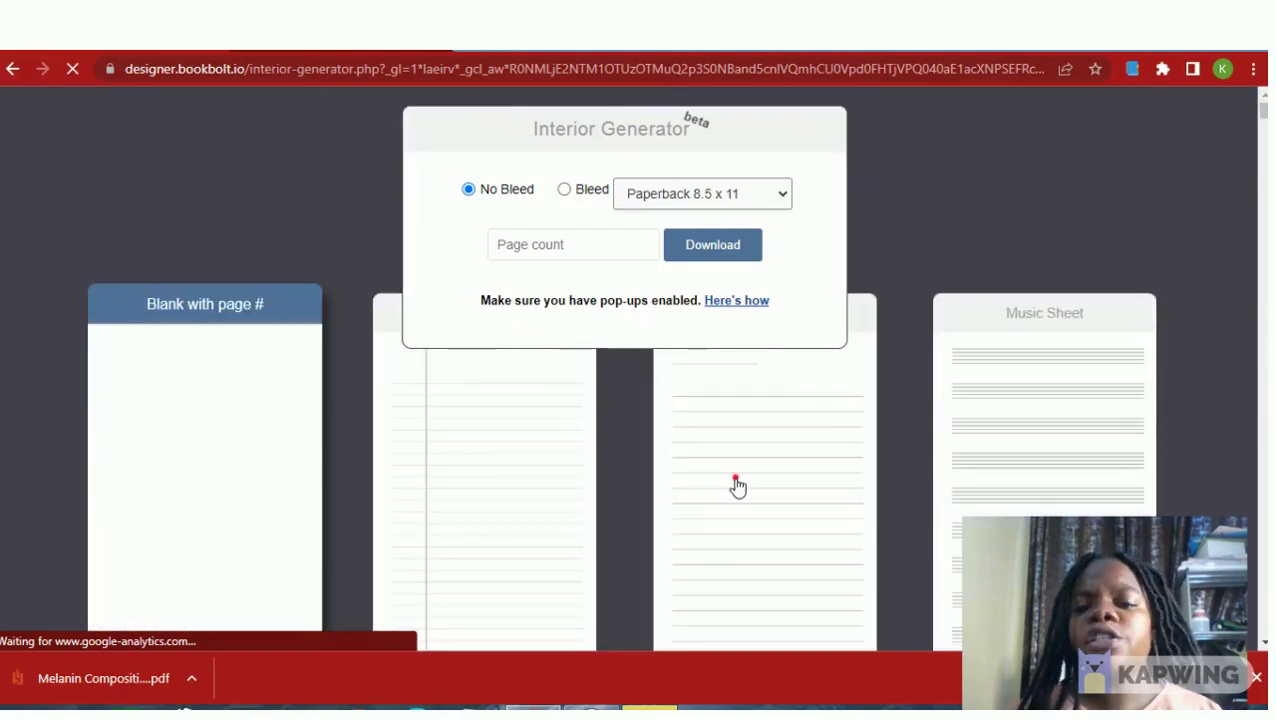
# Choose the lined interior and configure it with 100 pages, Paperback 8.5 x 11 size and Bleed.
pyautogui.click(702, 455)
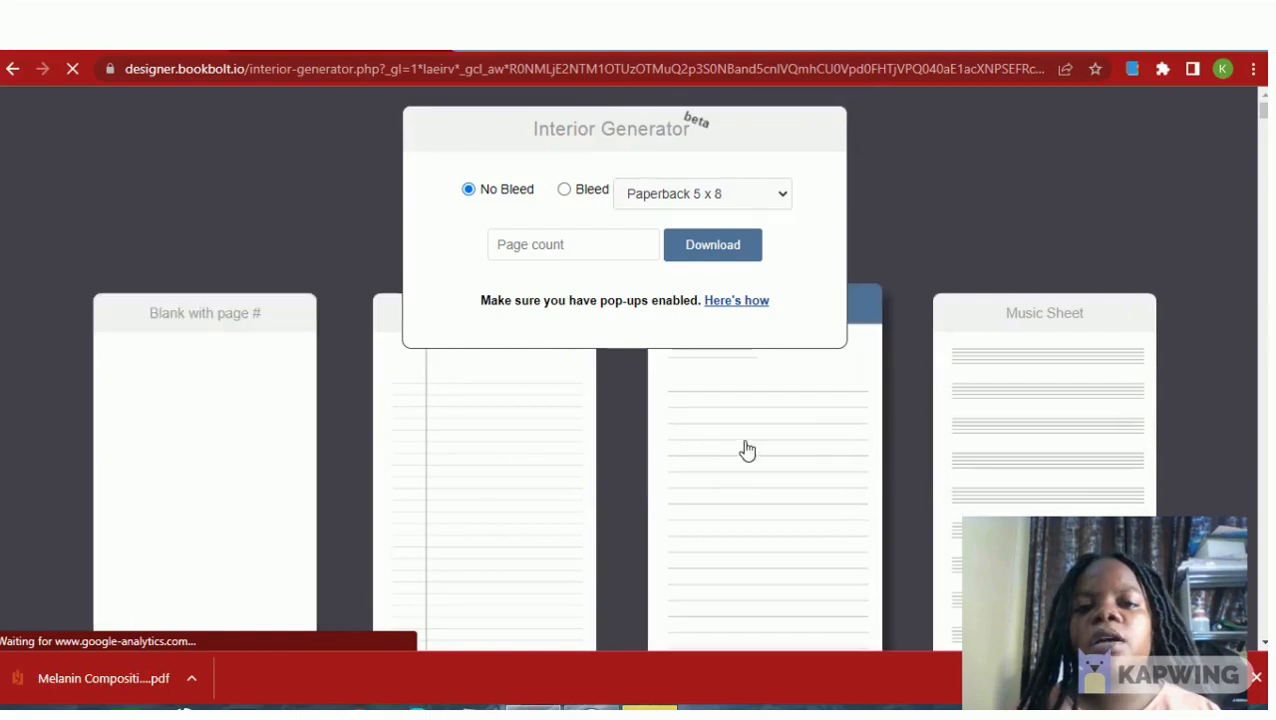
pyautogui.click(552, 248)
pyautogui.write('100')
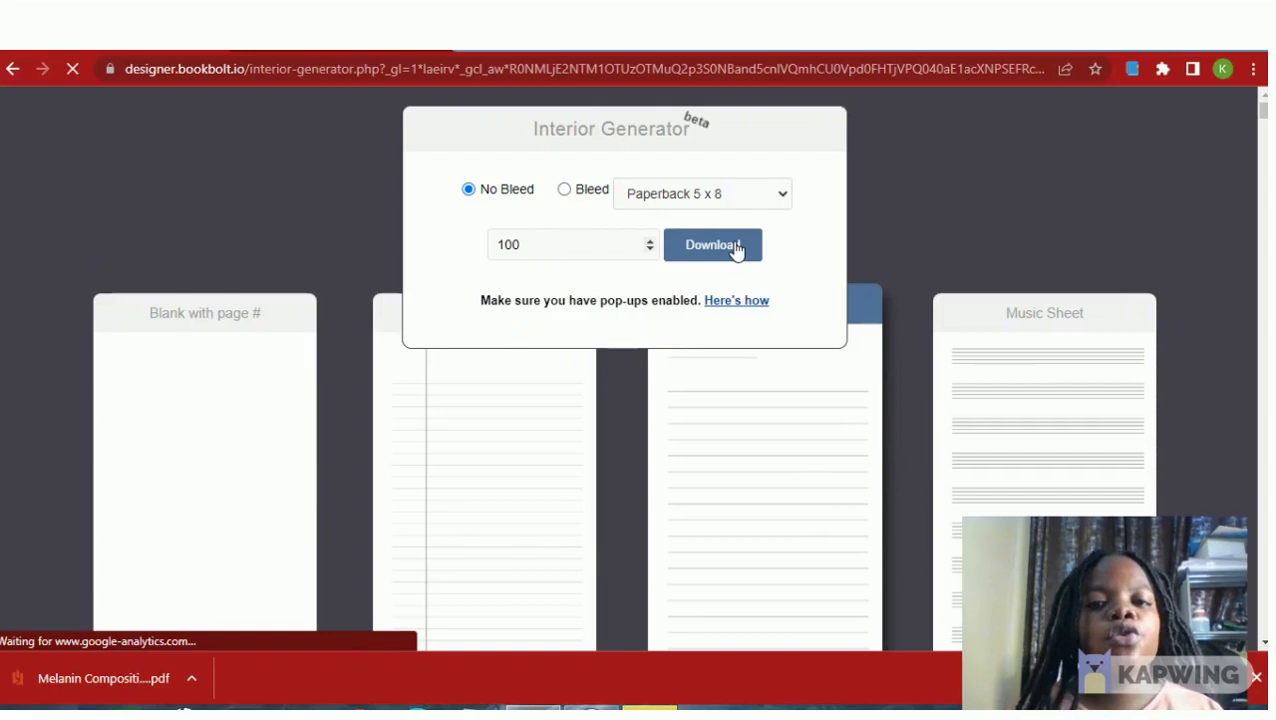
pyautogui.click(702, 193)
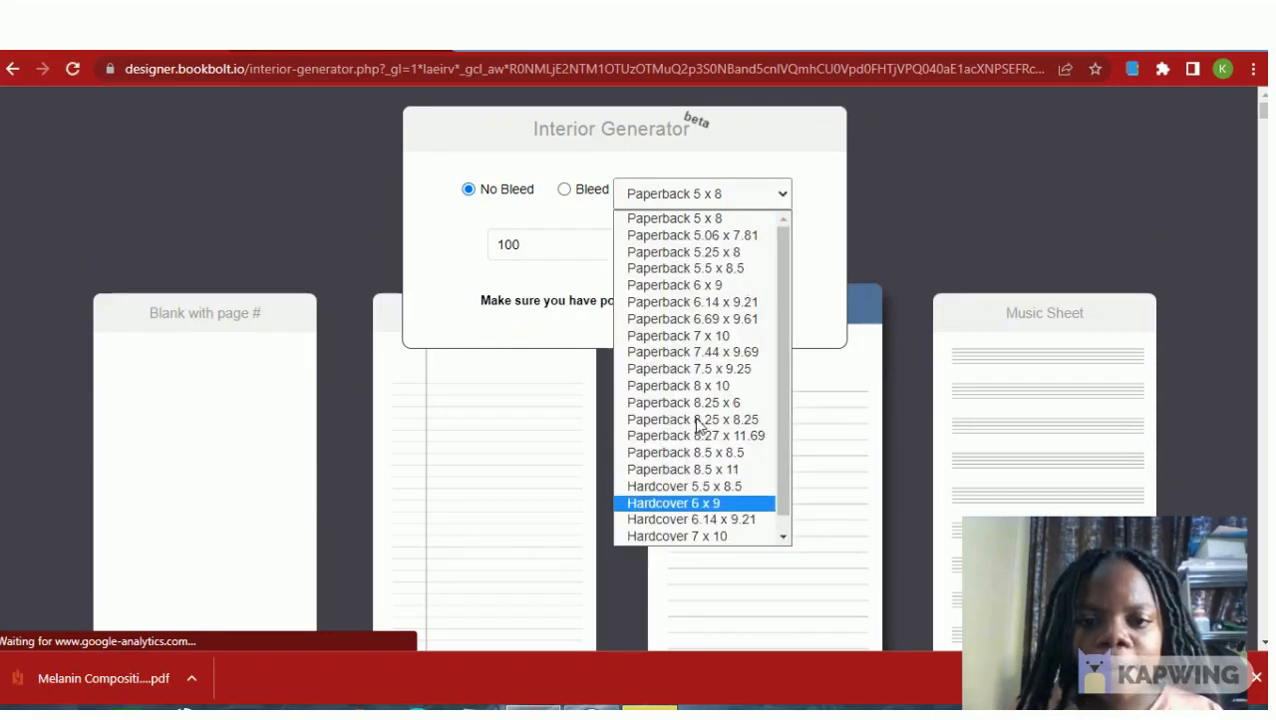
pyautogui.click(700, 469)
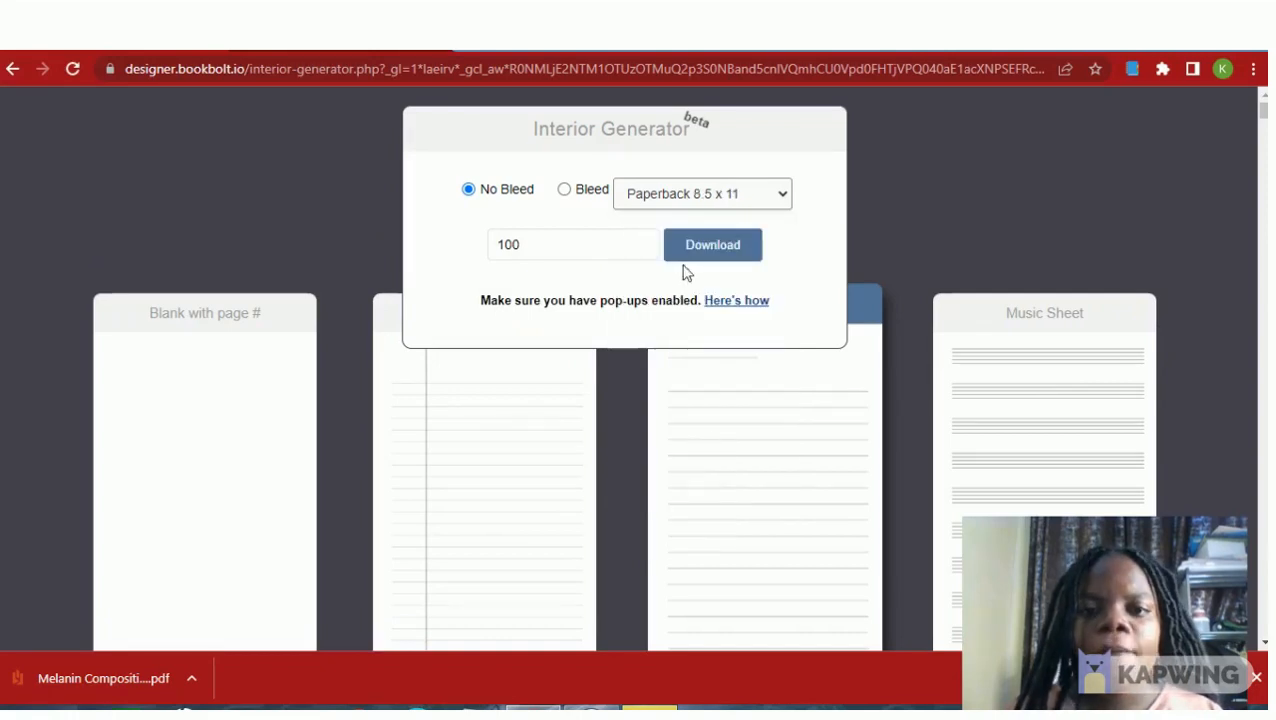
pyautogui.click(580, 196)
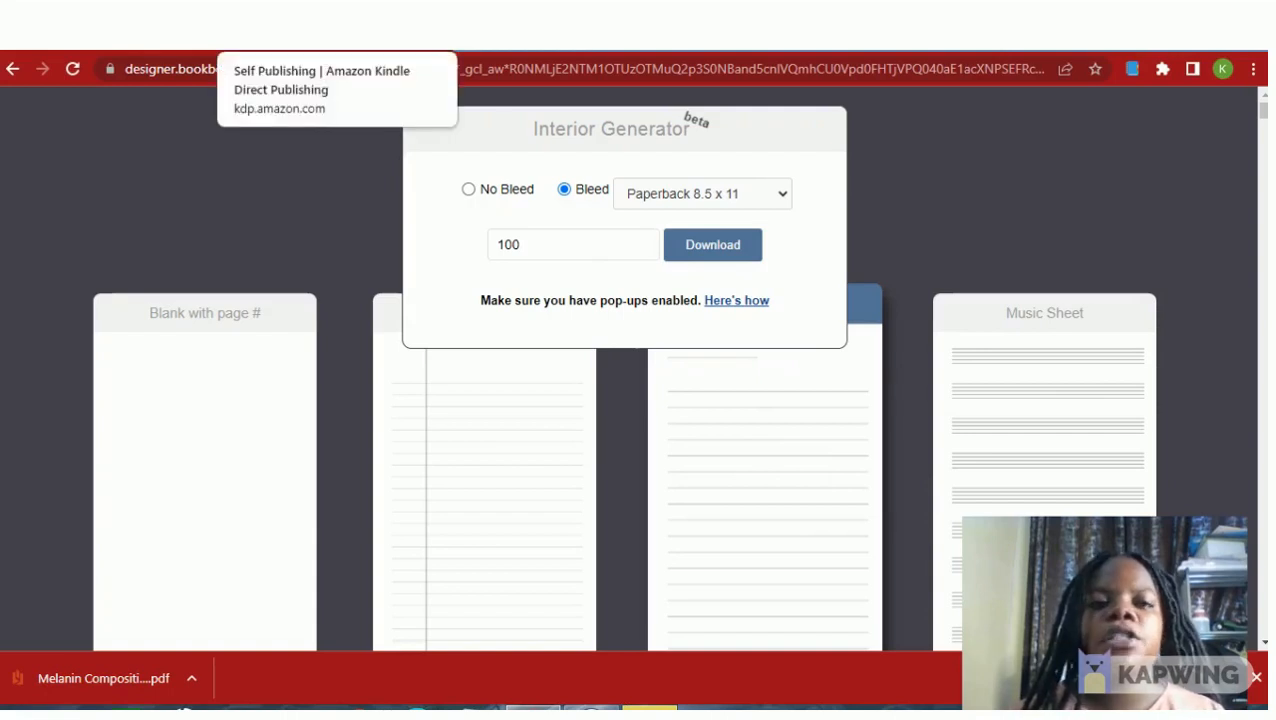
# Switch to the Kindle Direct Publishing site and sign in with the saved Amazon account credentials.
pyautogui.click(300, 30)
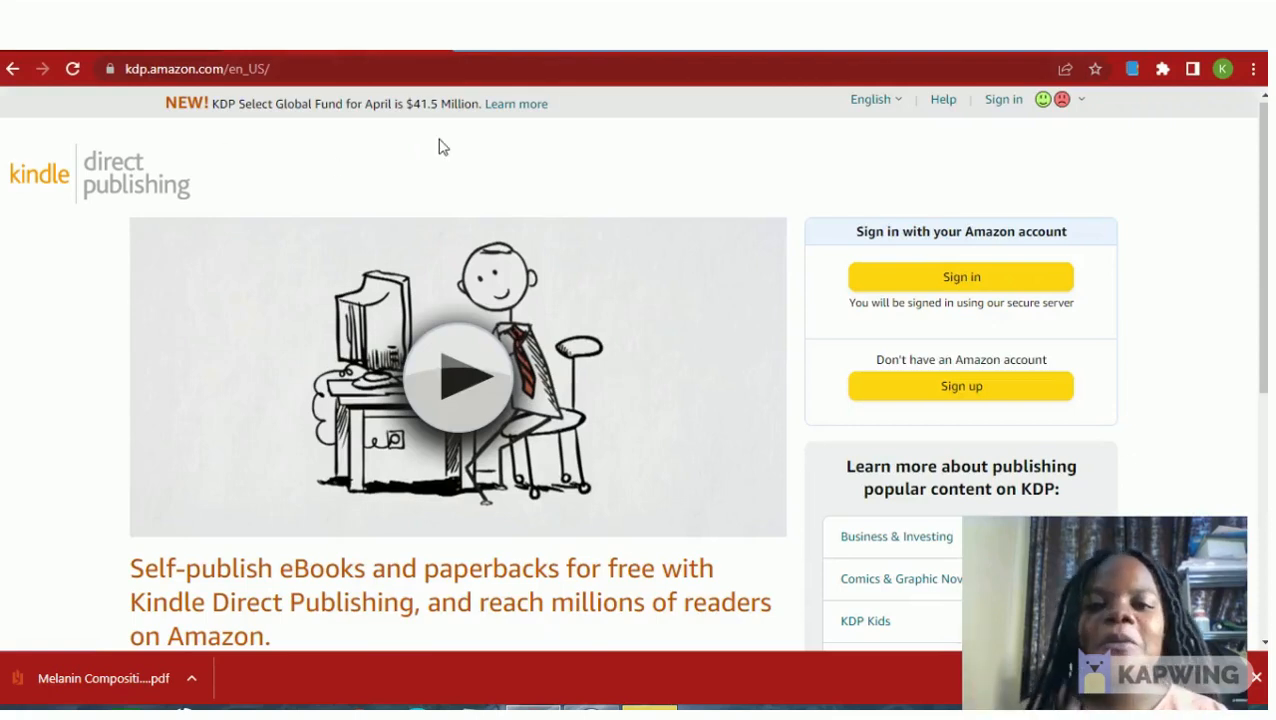
pyautogui.scroll(-1, 443, 147)
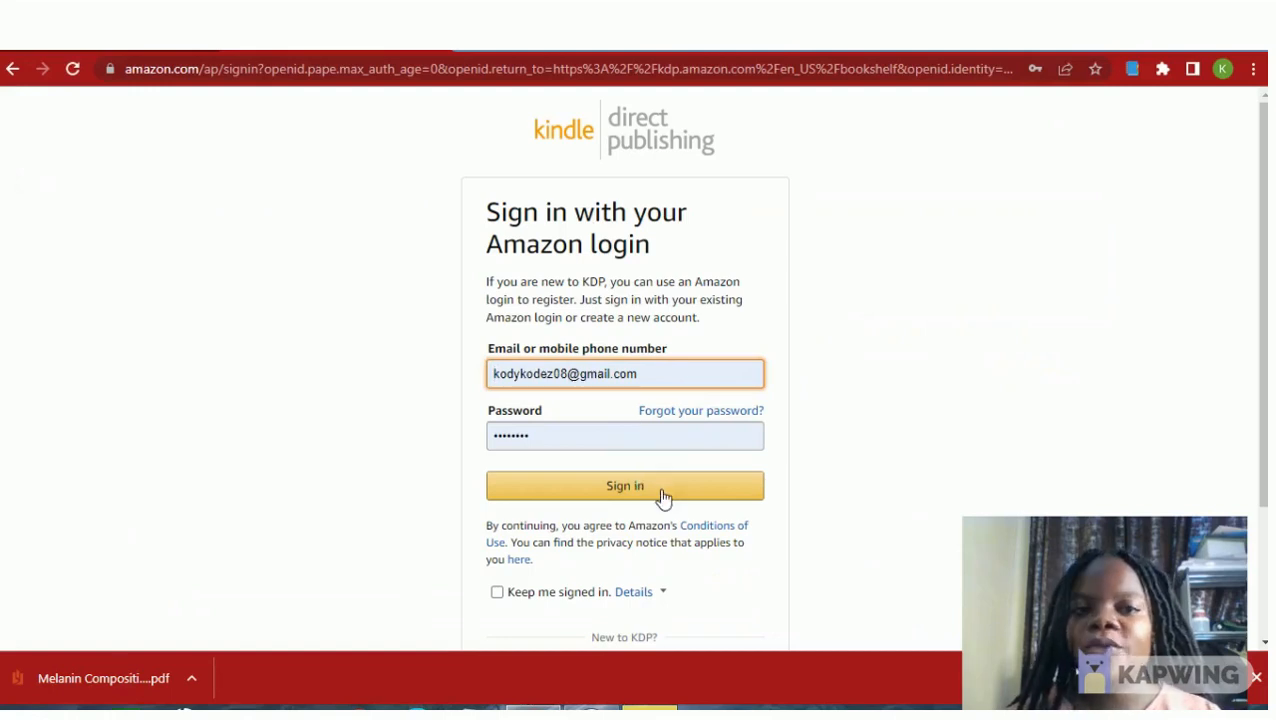
pyautogui.click(660, 488)
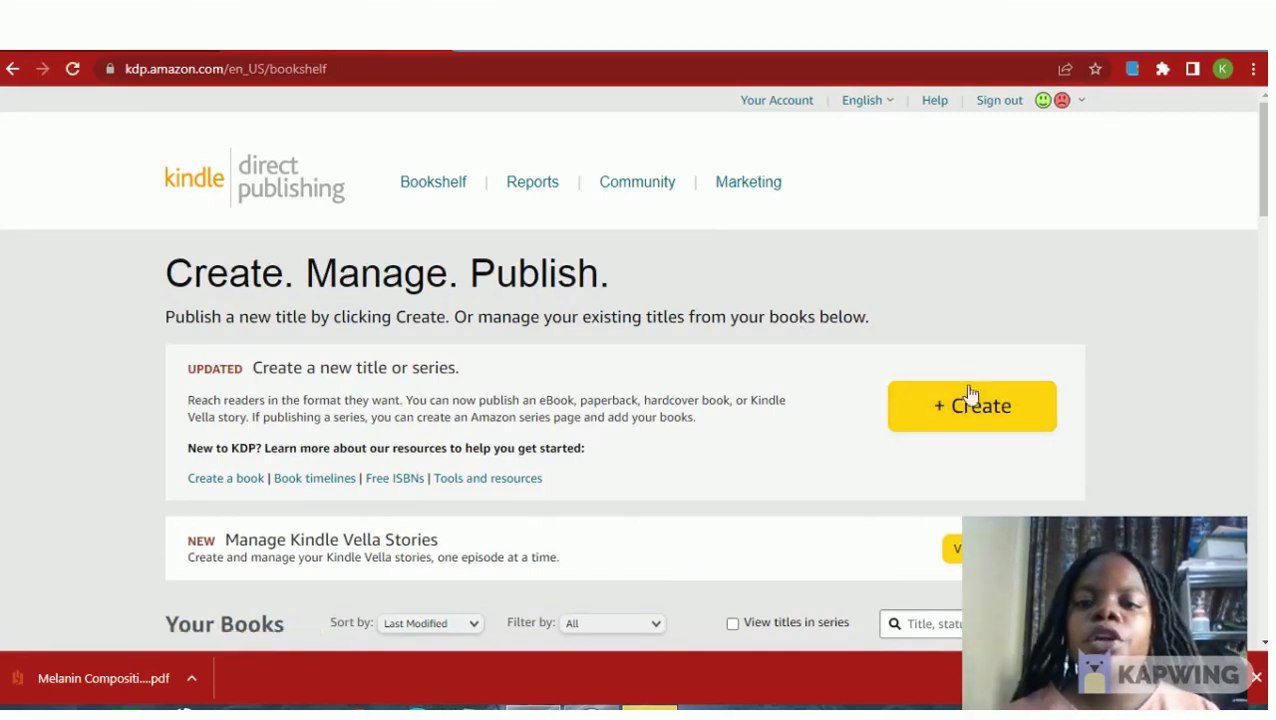
# Start creating a new title, review the available formats and choose Paperback.
pyautogui.click(982, 416)
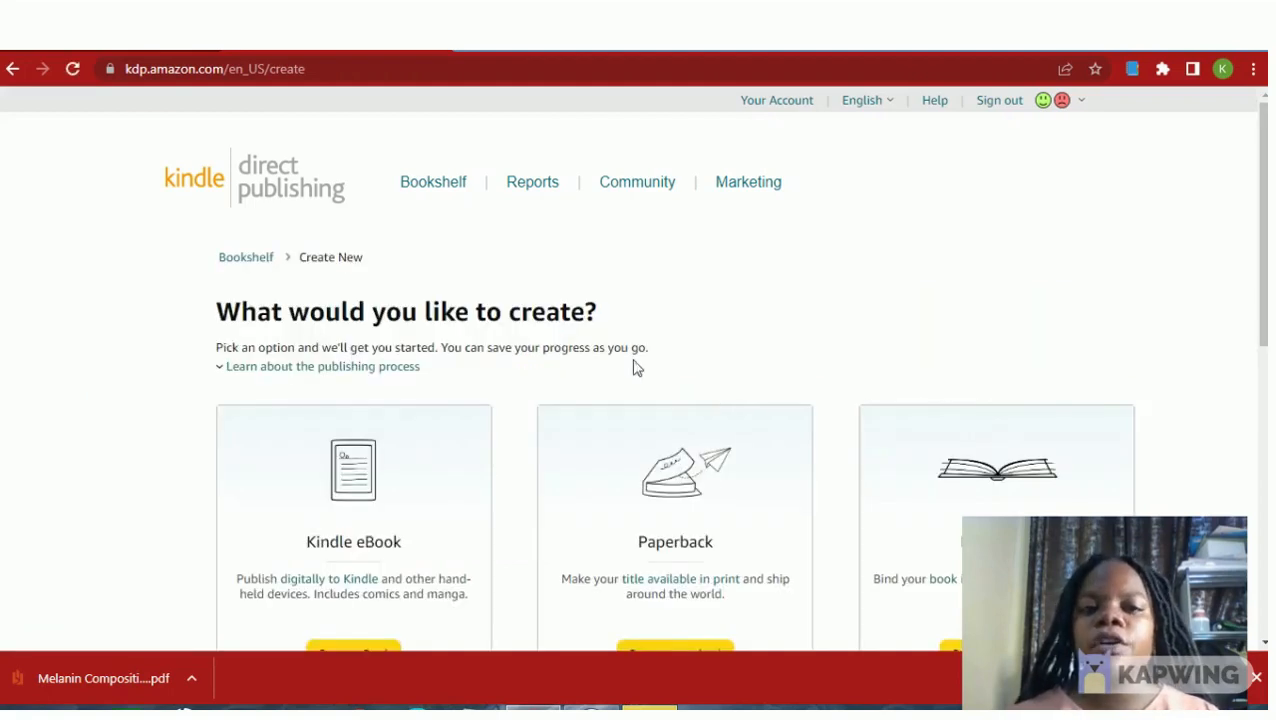
pyautogui.scroll(-2, 722, 320)
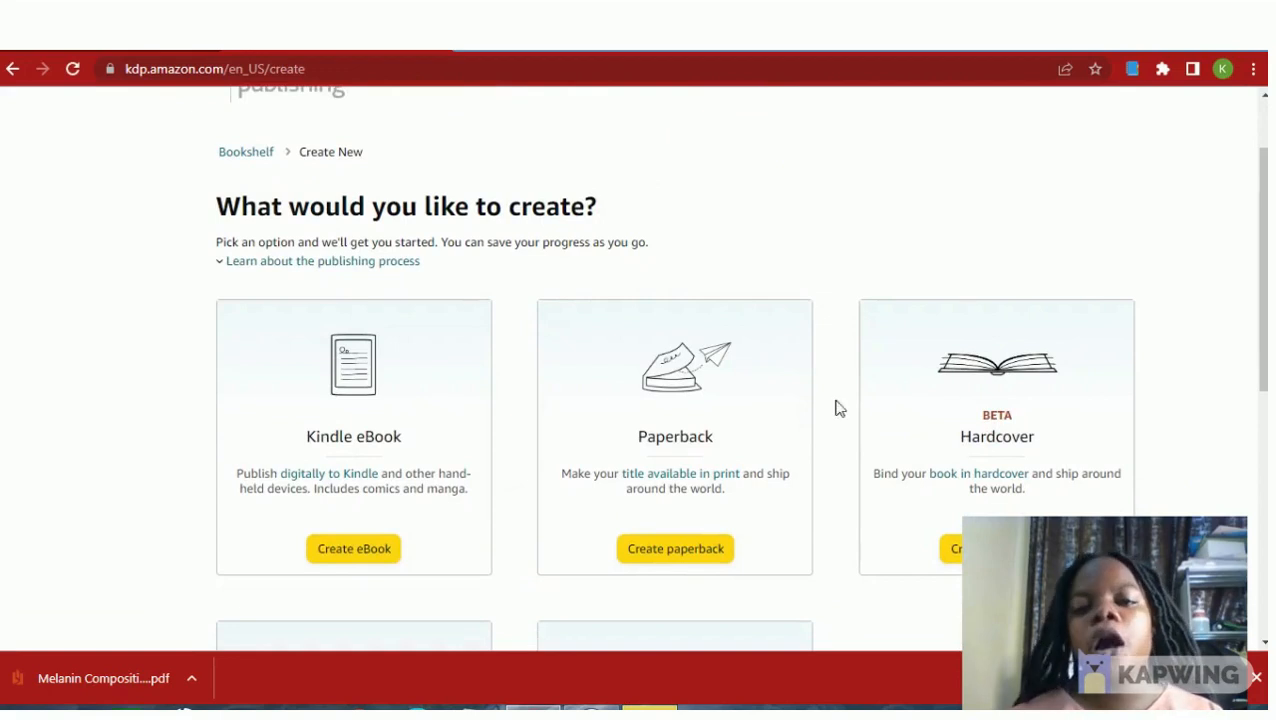
pyautogui.scroll(-1, 806, 399)
pyautogui.scroll(-5, 806, 399)
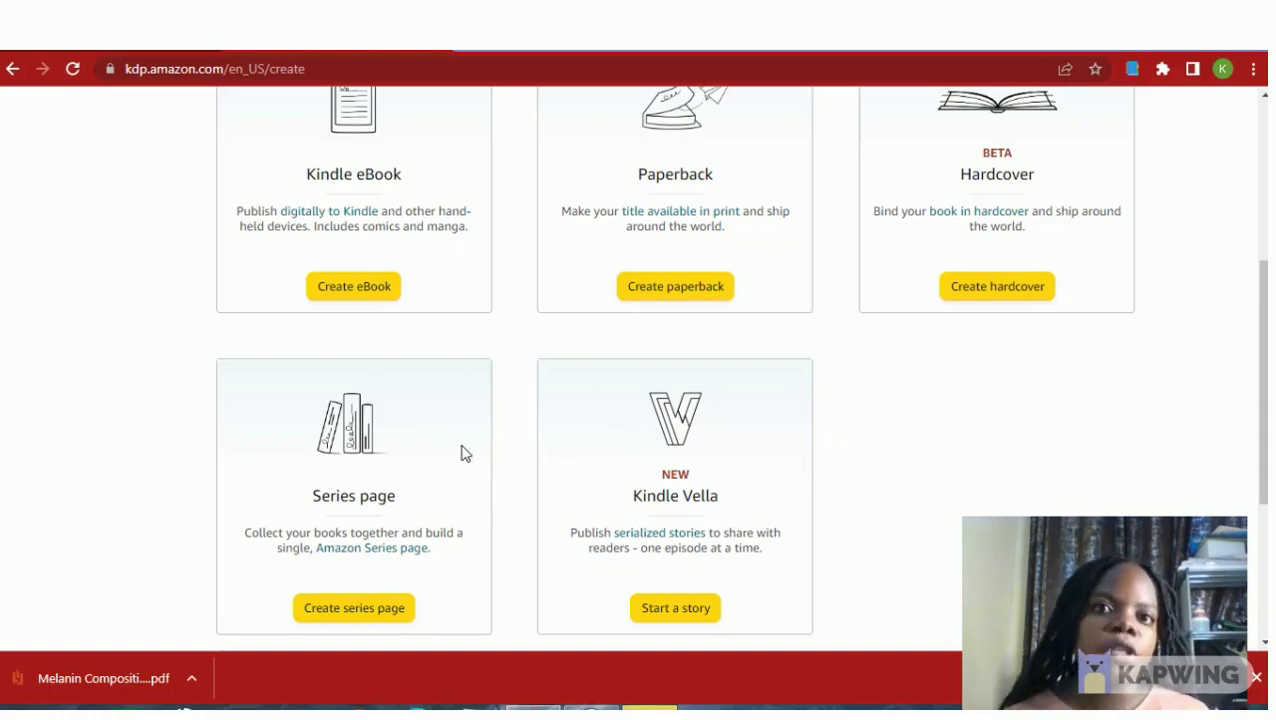
pyautogui.scroll(4, 463, 453)
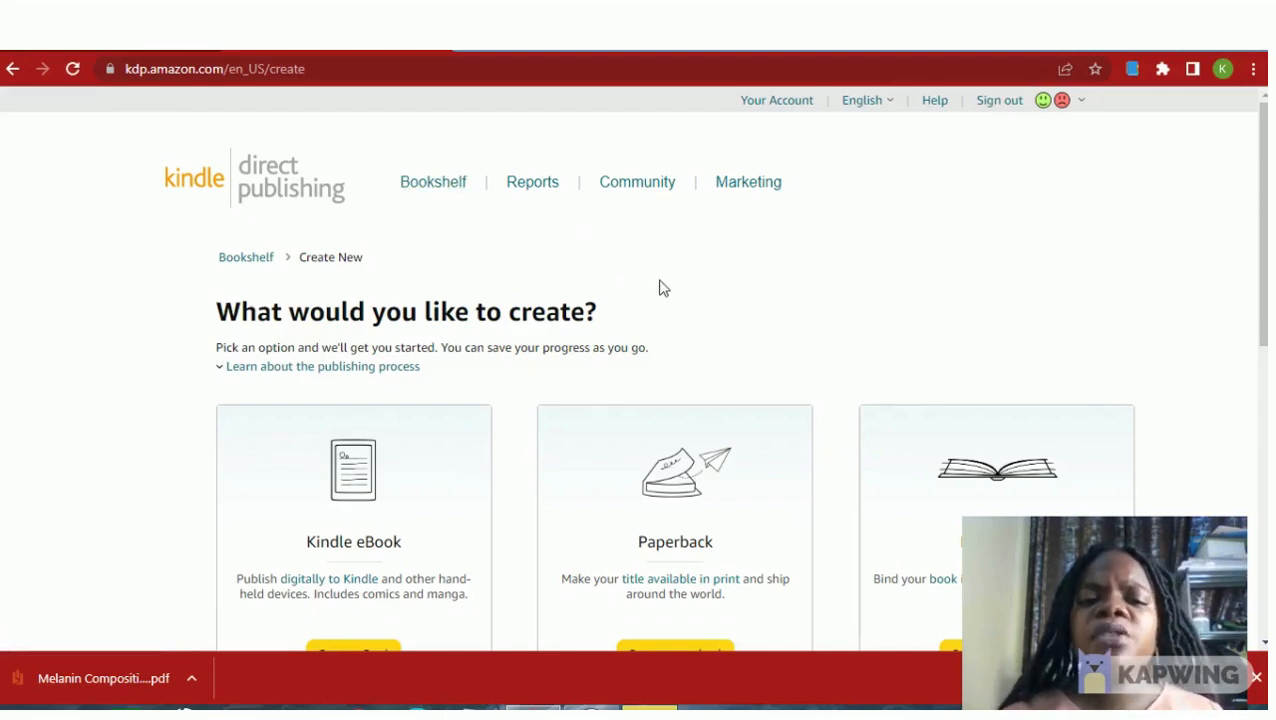
pyautogui.scroll(-2, 482, 398)
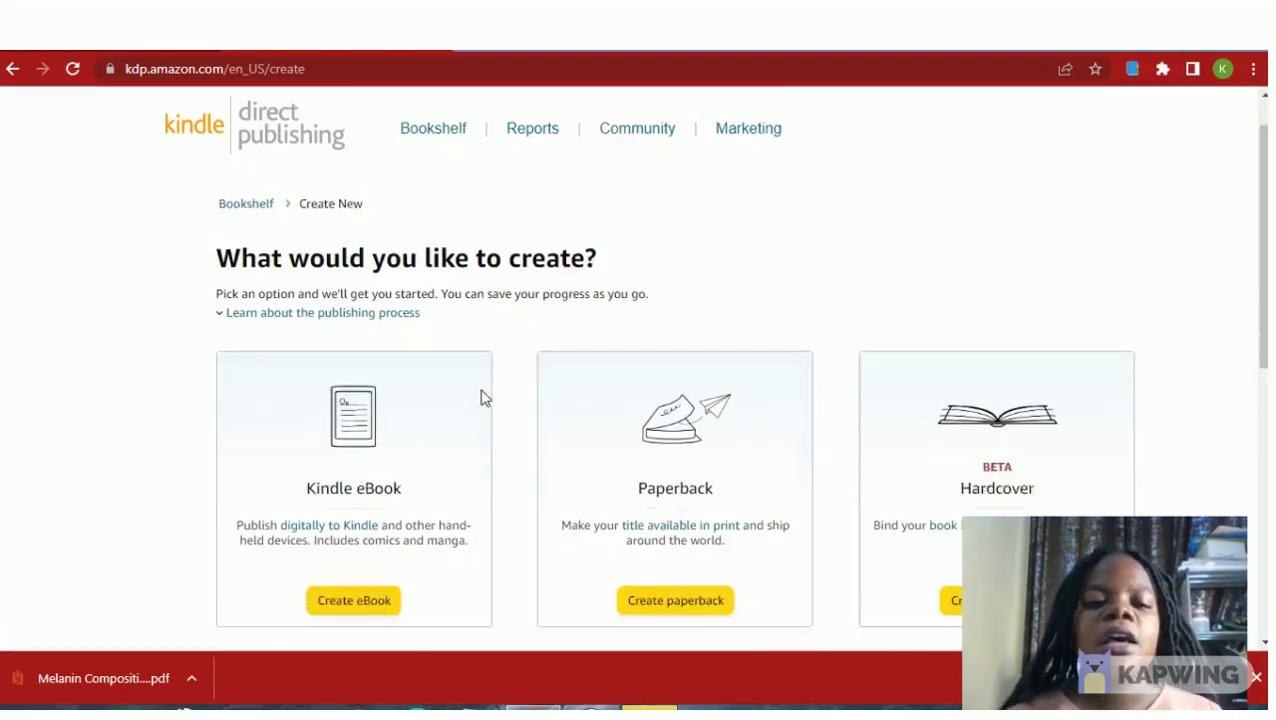
pyautogui.click(693, 426)
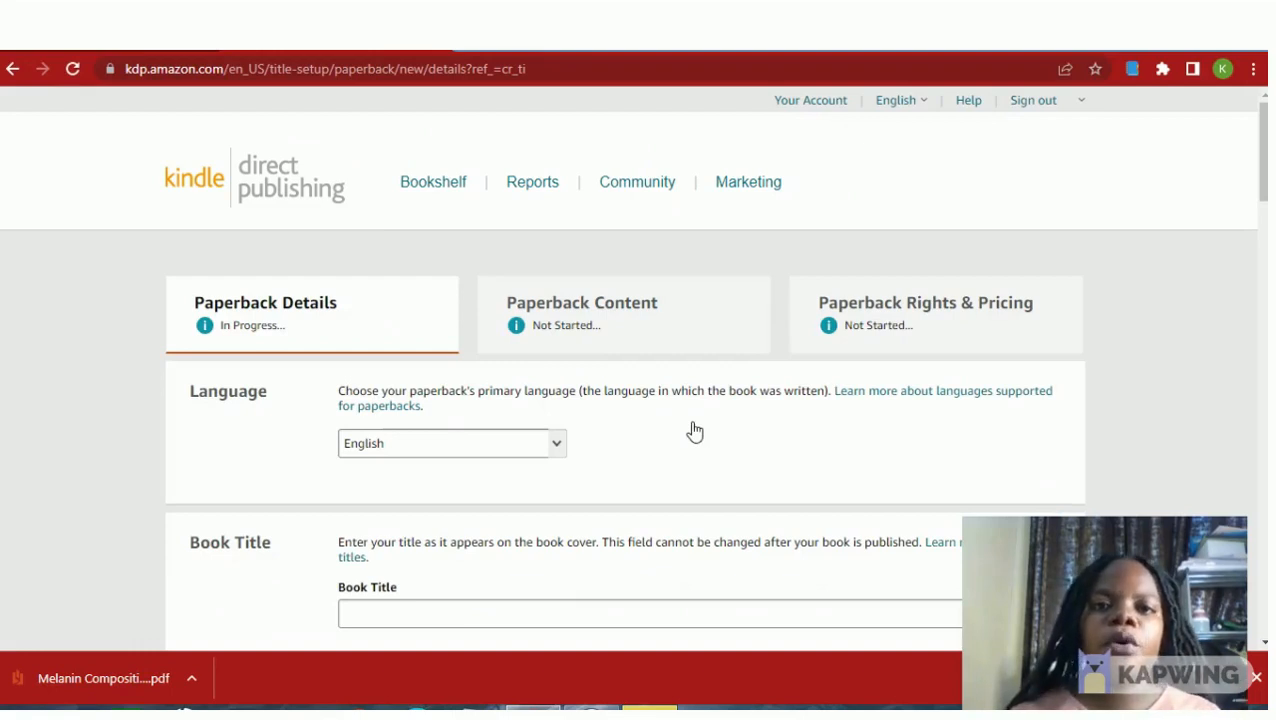
# Enter "Melanin Blavk Girl Magic Composition Book" as the paperback's book title, keeping English as the language.
pyautogui.scroll(-1, 630, 435)
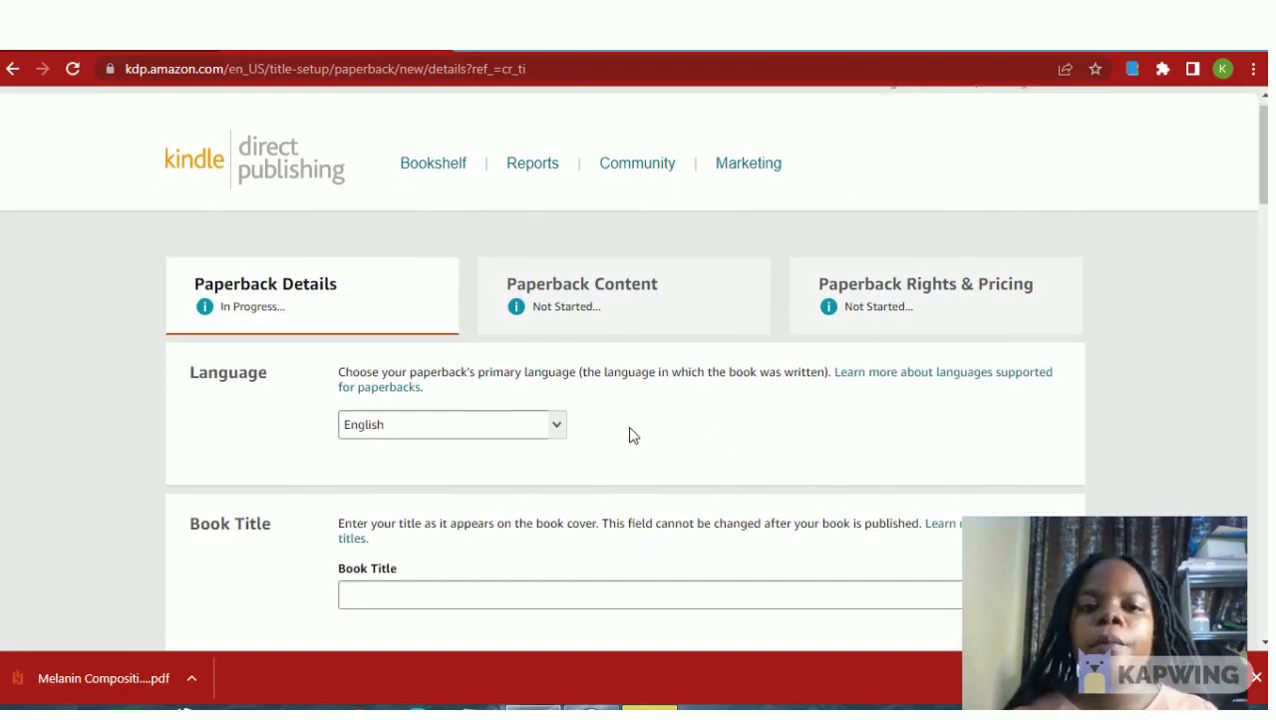
pyautogui.scroll(-1, 630, 433)
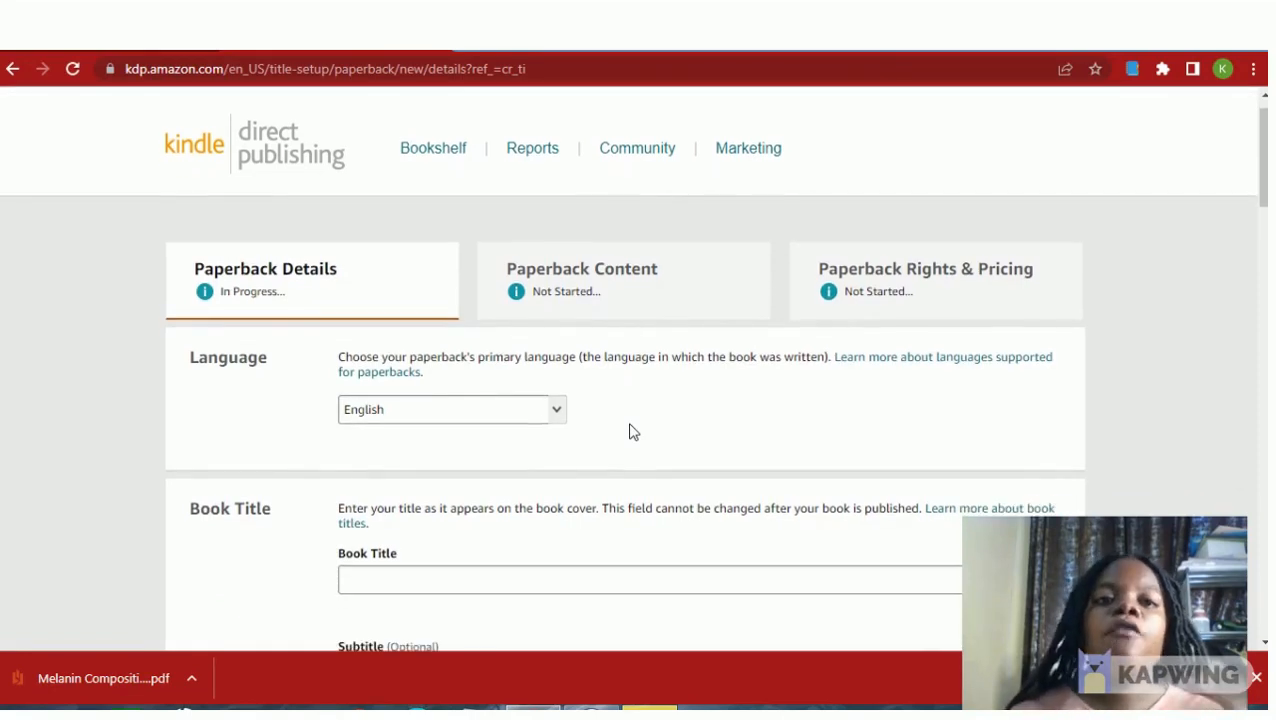
pyautogui.scroll(-2, 630, 433)
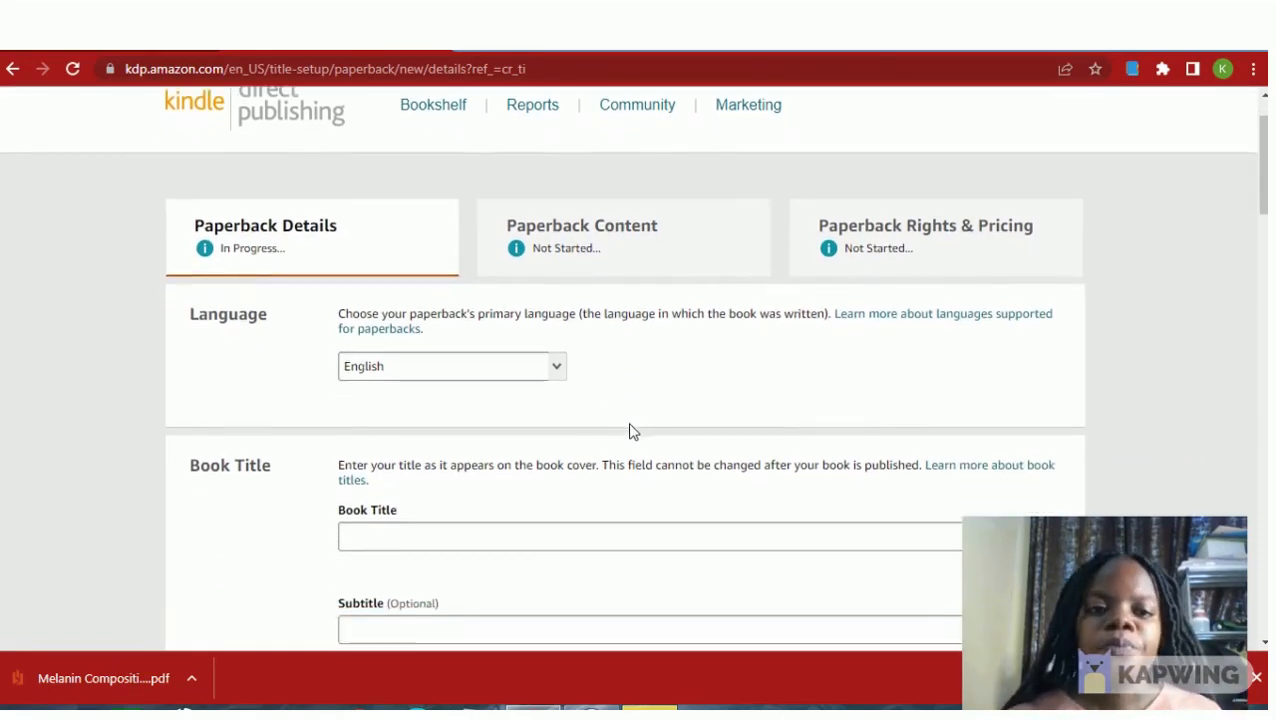
pyautogui.scroll(-5, 582, 441)
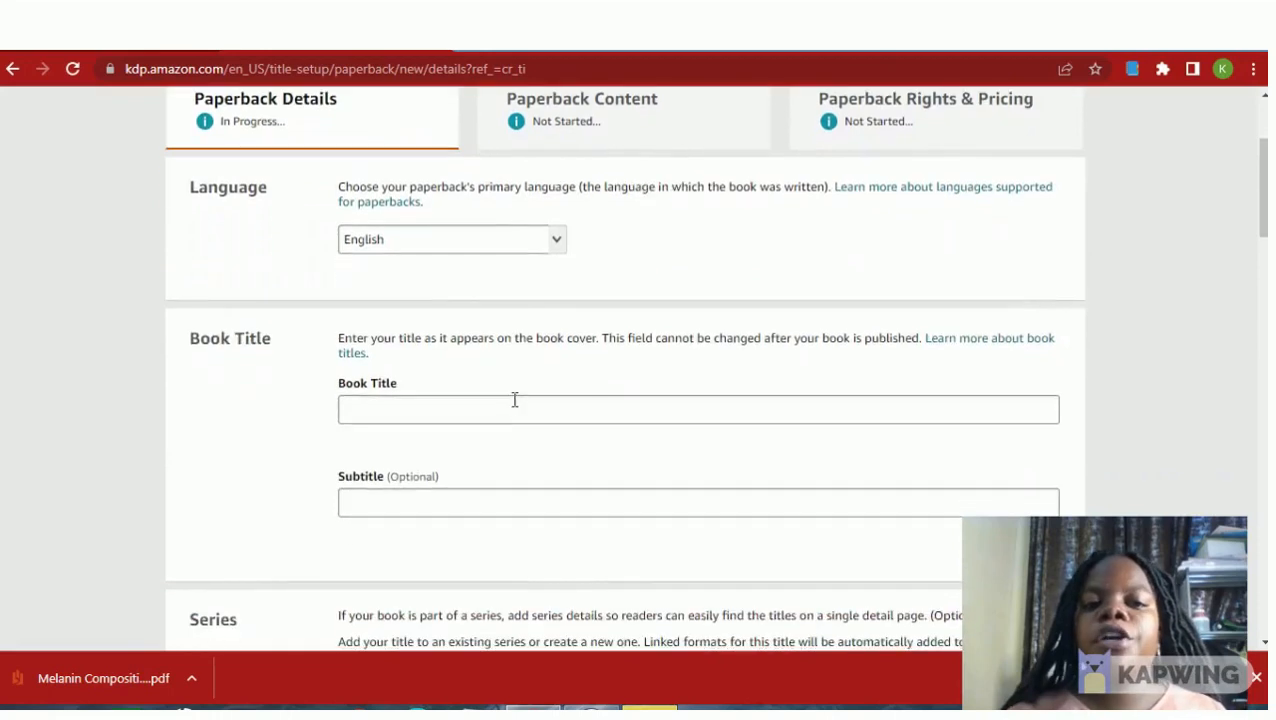
pyautogui.click(515, 400)
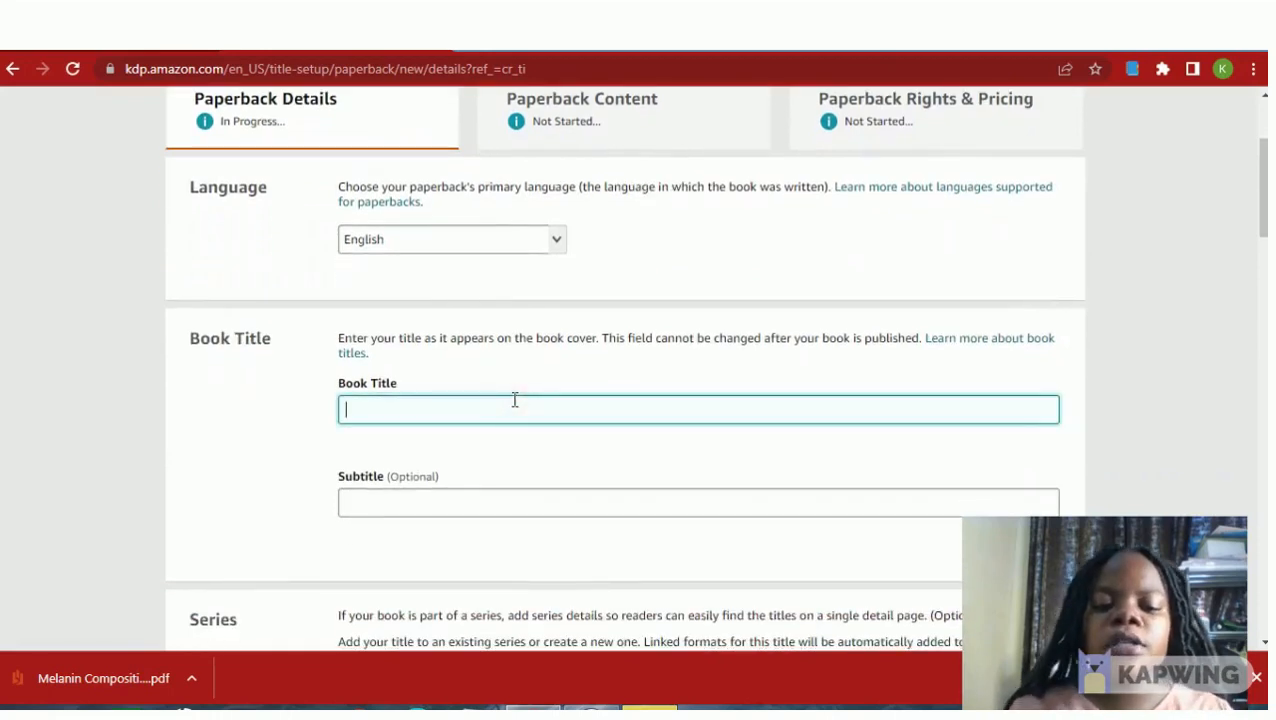
pyautogui.write('Melanin ')
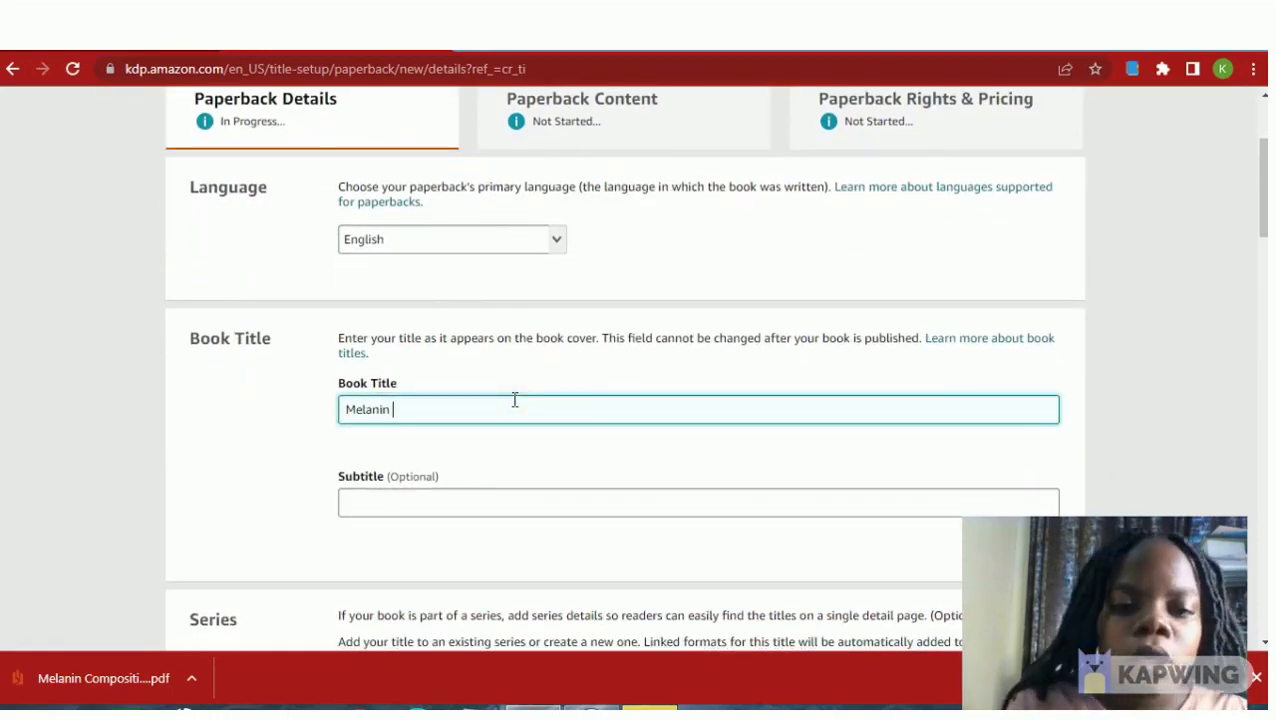
pyautogui.write('Bka')
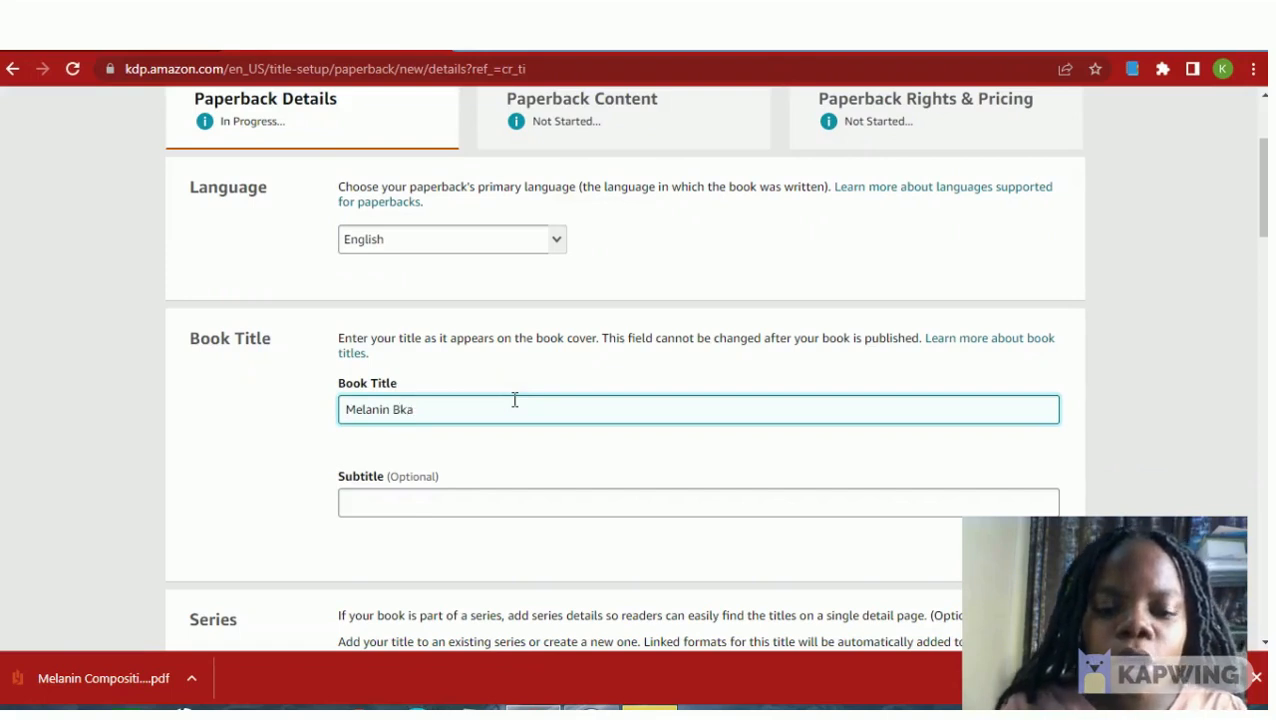
pyautogui.press('BackSpace')
pyautogui.press('BackSpace')
pyautogui.write('lavk')
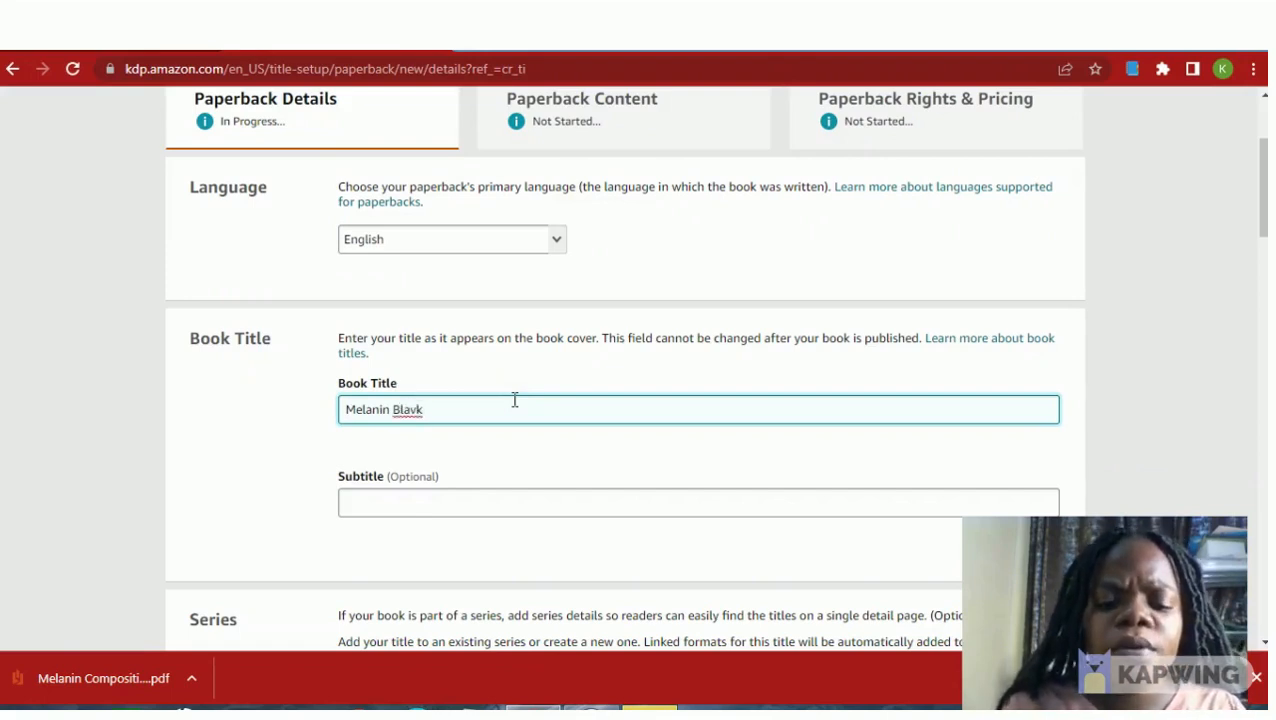
pyautogui.write(' Girl Ma')
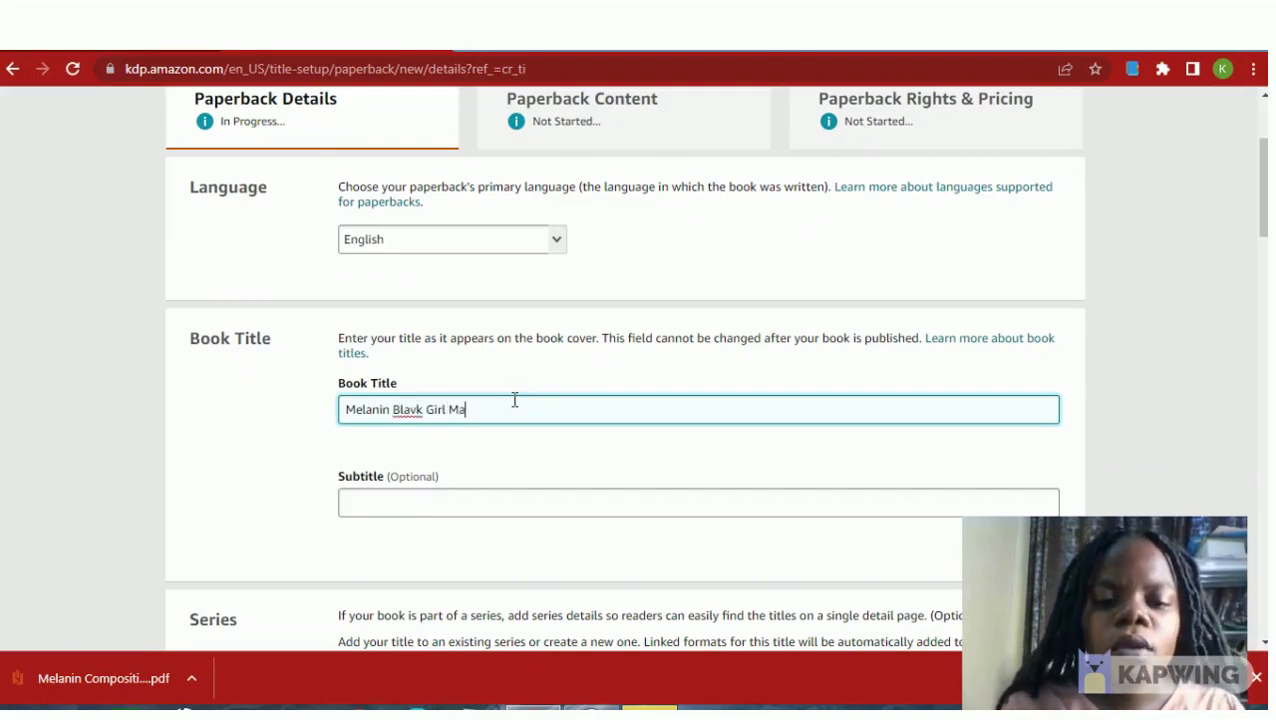
pyautogui.write('gic')
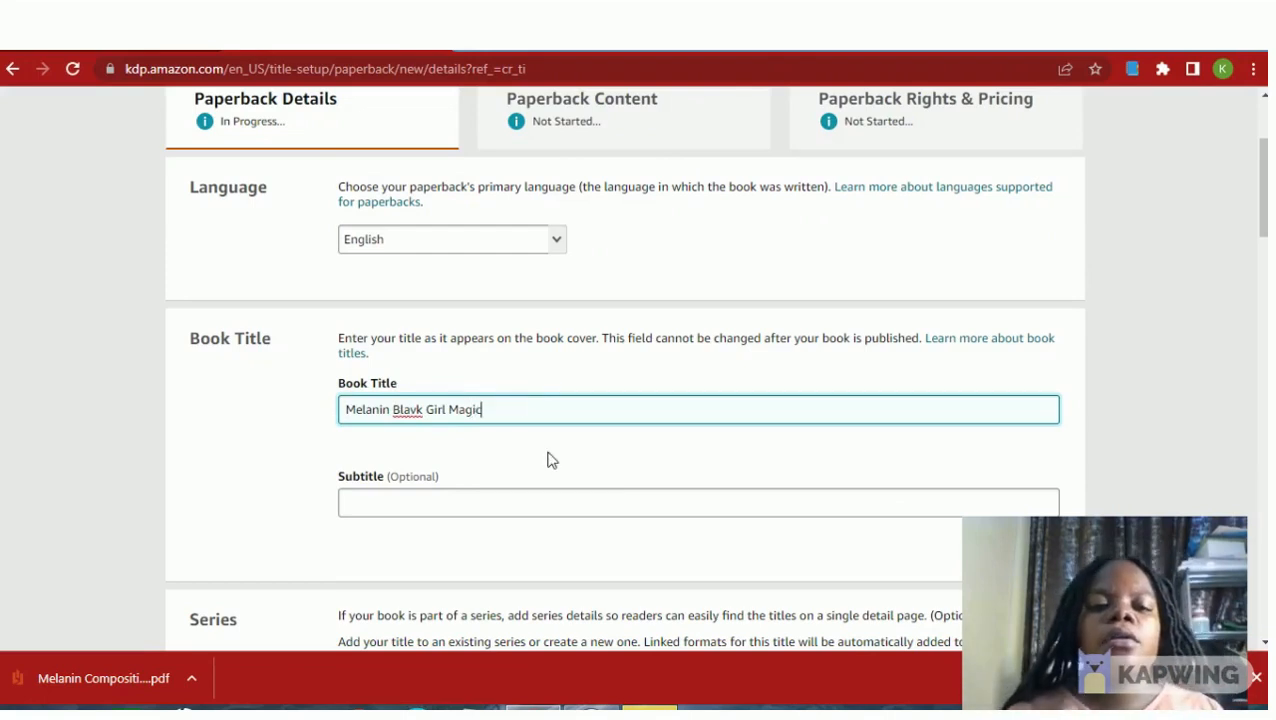
pyautogui.scroll(-1, 551, 456)
pyautogui.write('Co')
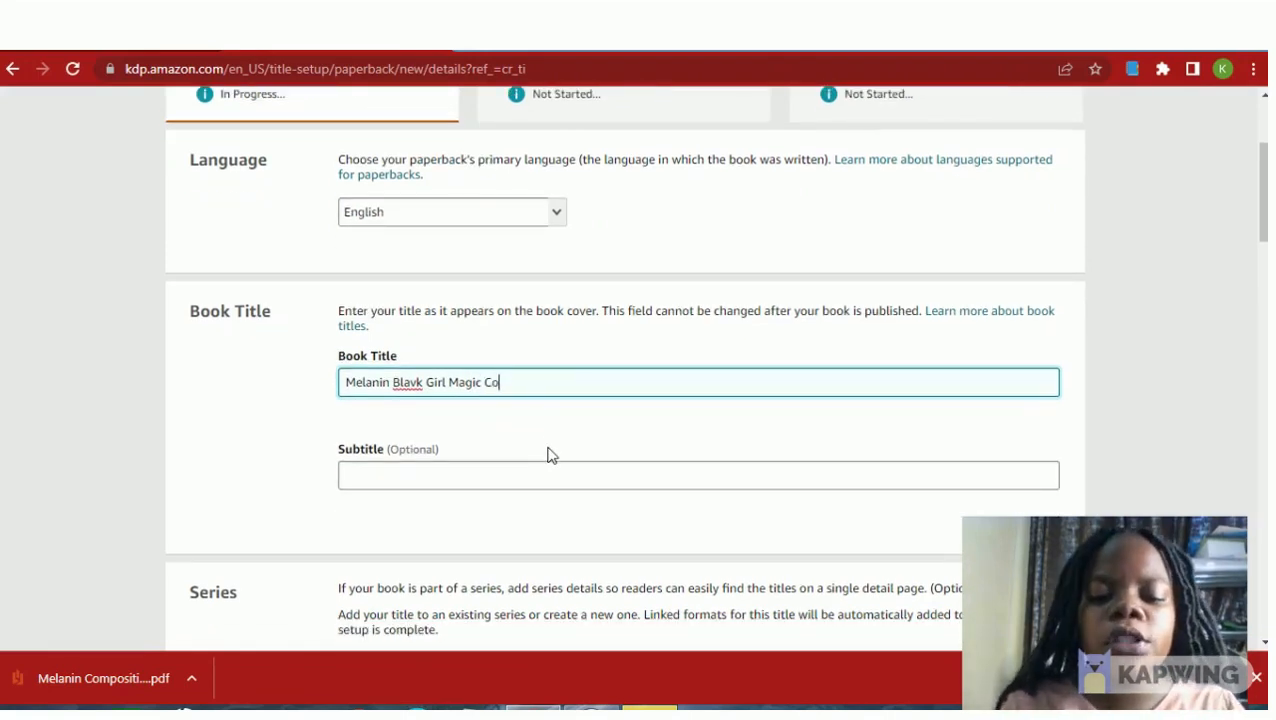
pyautogui.write('mposition Books')
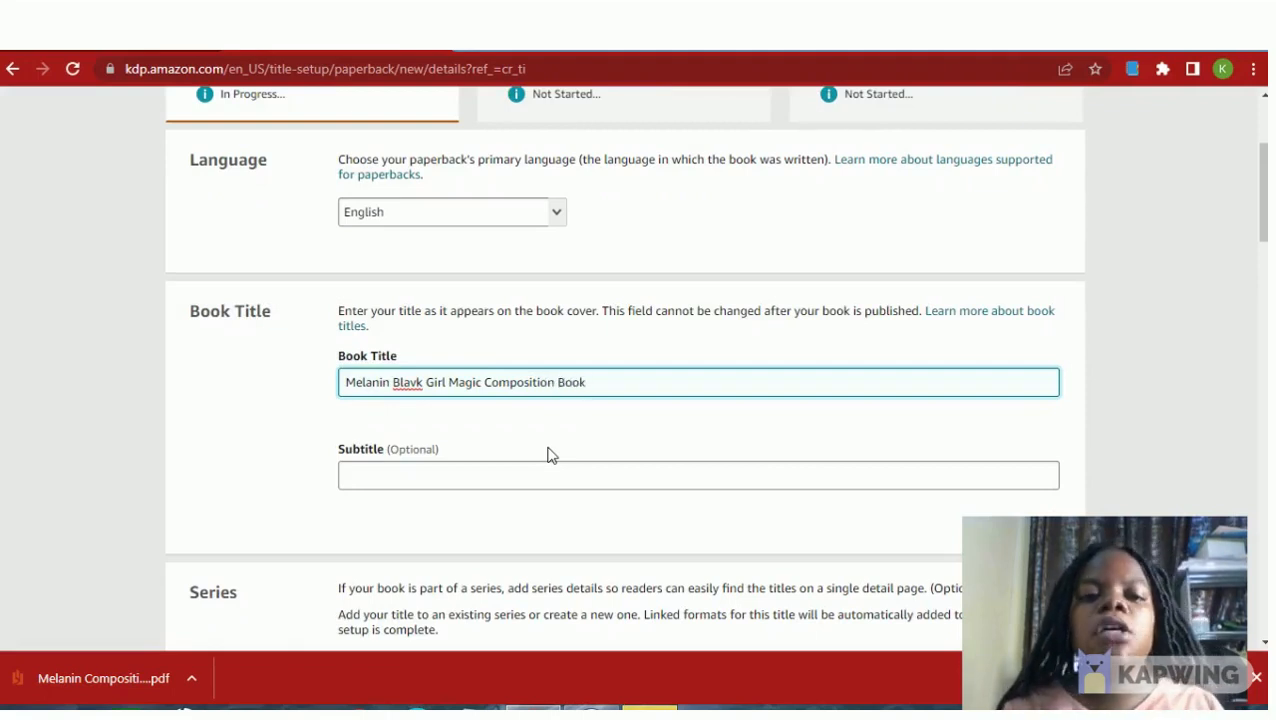
pyautogui.scroll(-1, 639, 439)
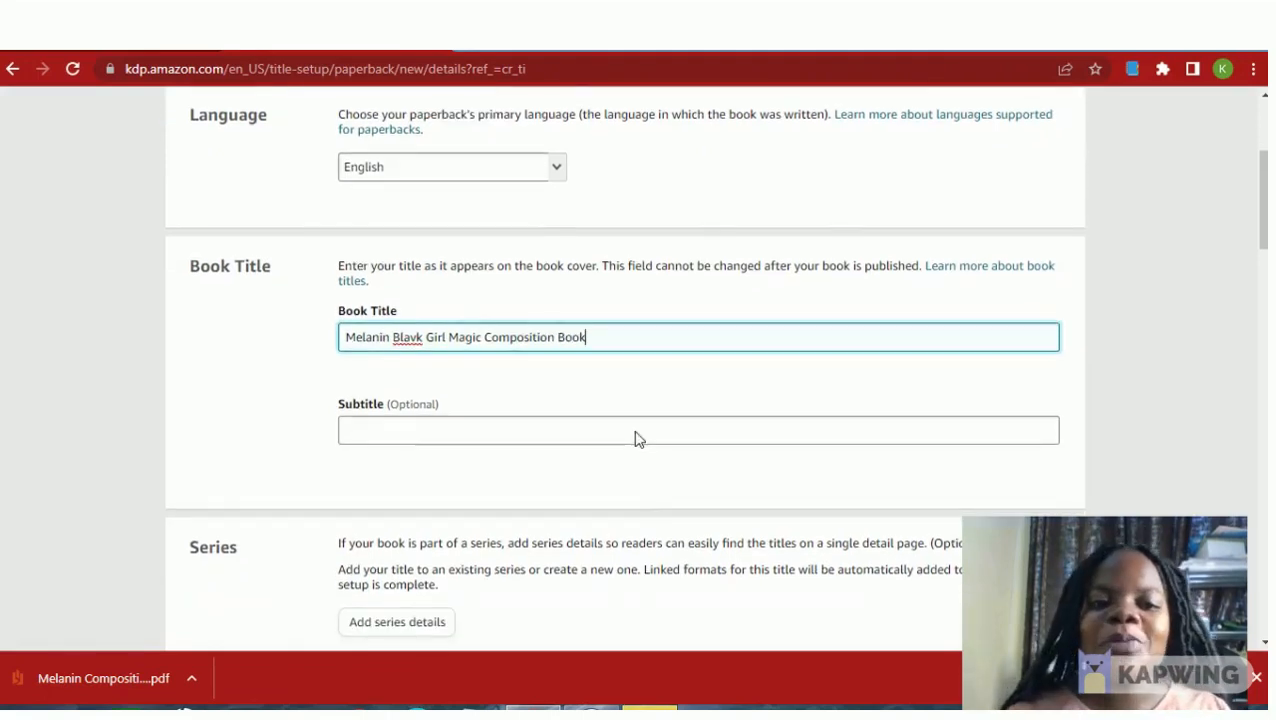
# Enter the primary author's pen name using the first and middle name fields, leaving the series and edition number empty.
pyautogui.scroll(-4, 636, 420)
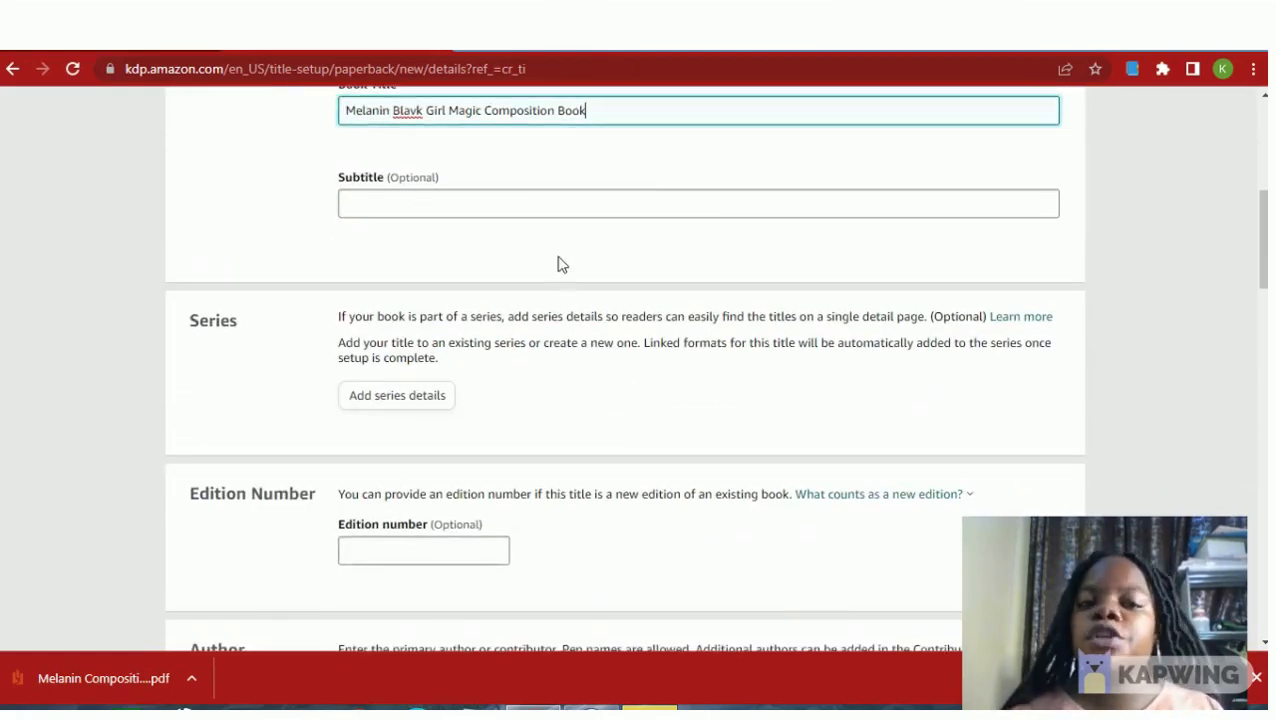
pyautogui.scroll(-4, 562, 264)
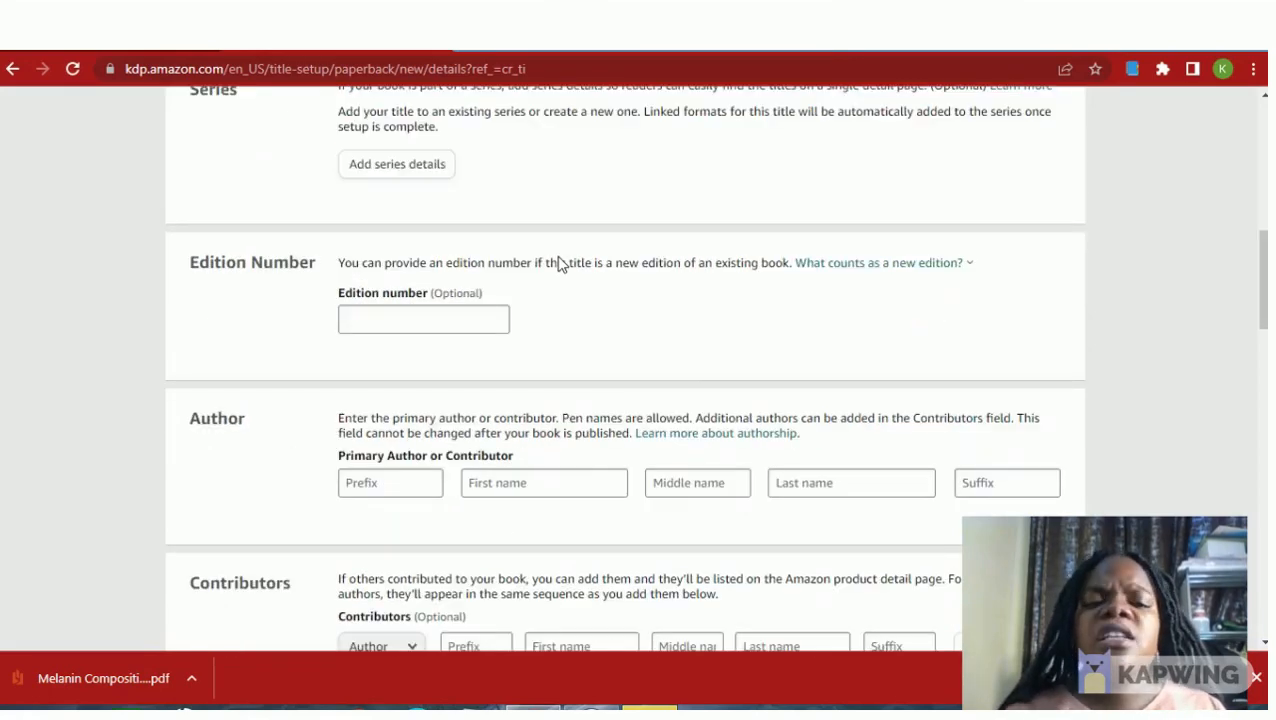
pyautogui.scroll(-2, 558, 265)
pyautogui.scroll(2, 256, 182)
pyautogui.scroll(-1, 302, 117)
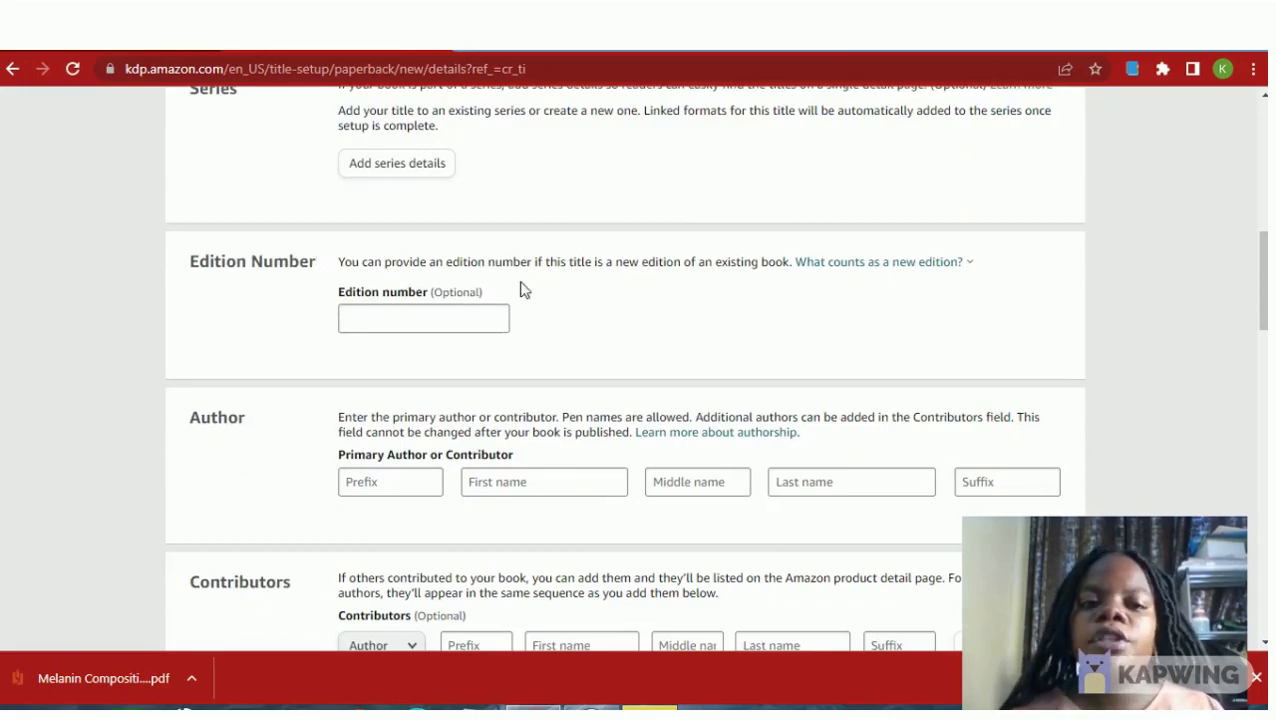
pyautogui.scroll(-3, 620, 274)
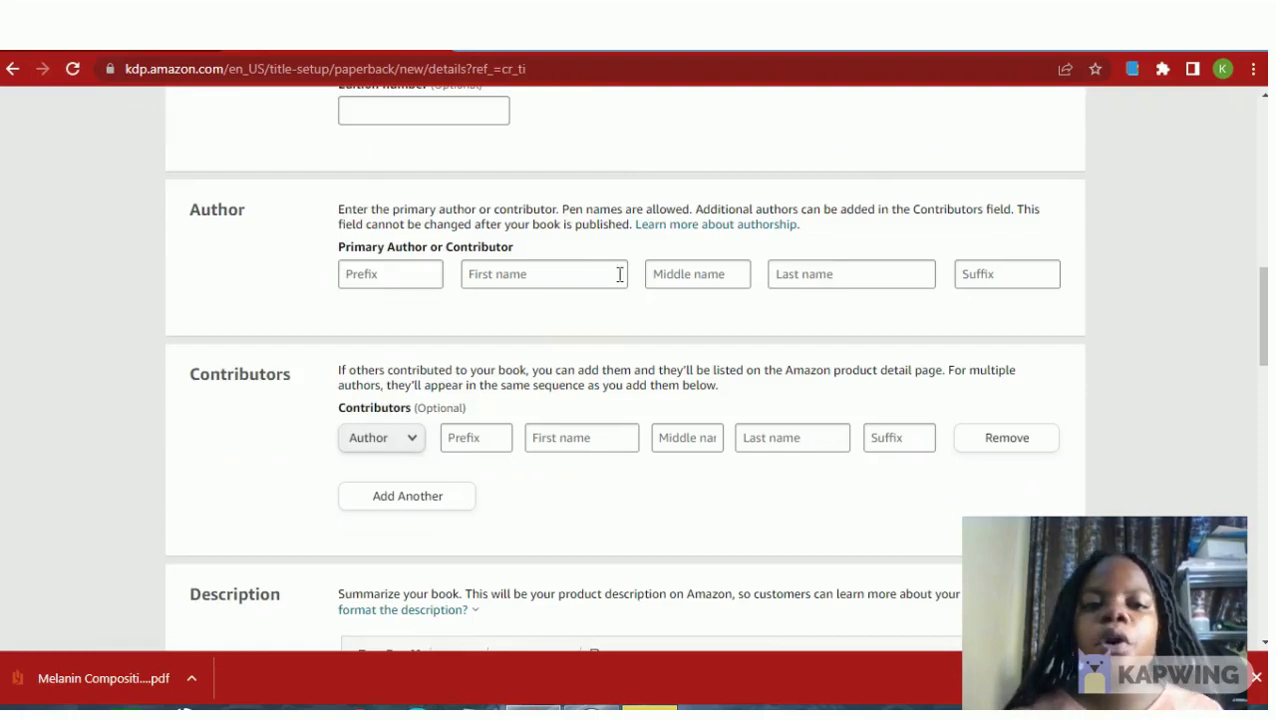
pyautogui.click(586, 275)
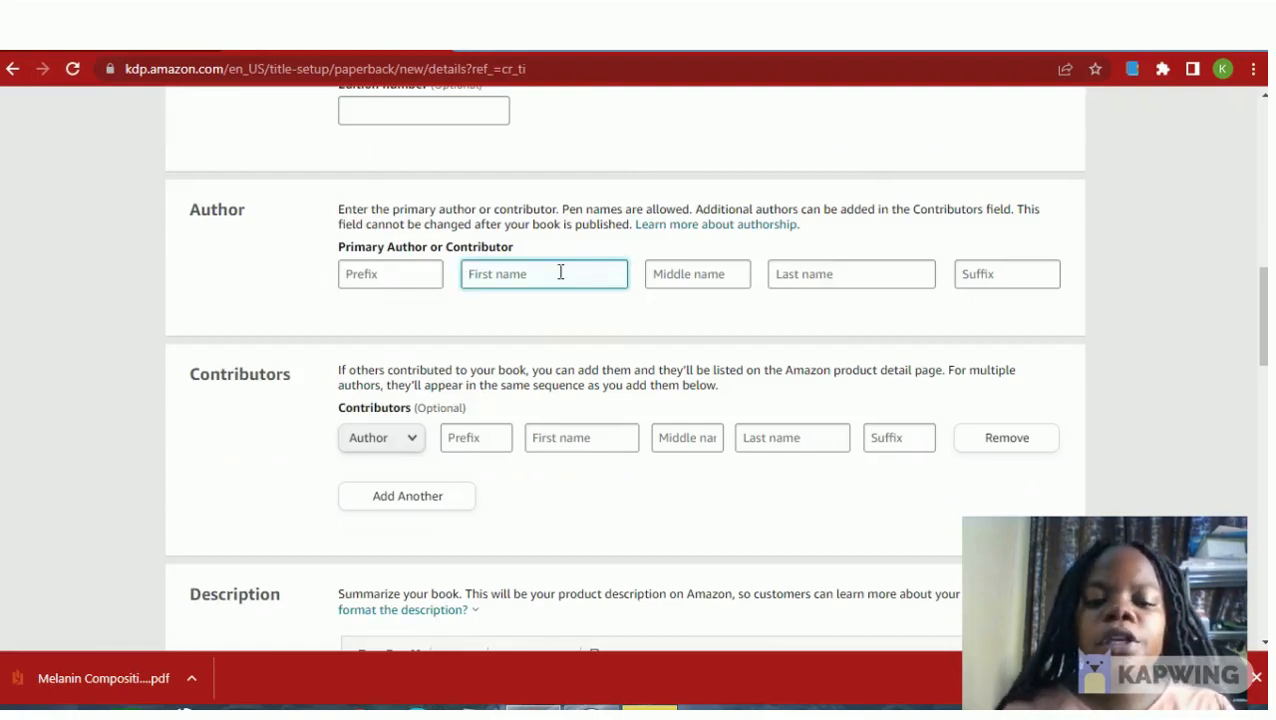
pyautogui.write('Koo')
pyautogui.write('y')
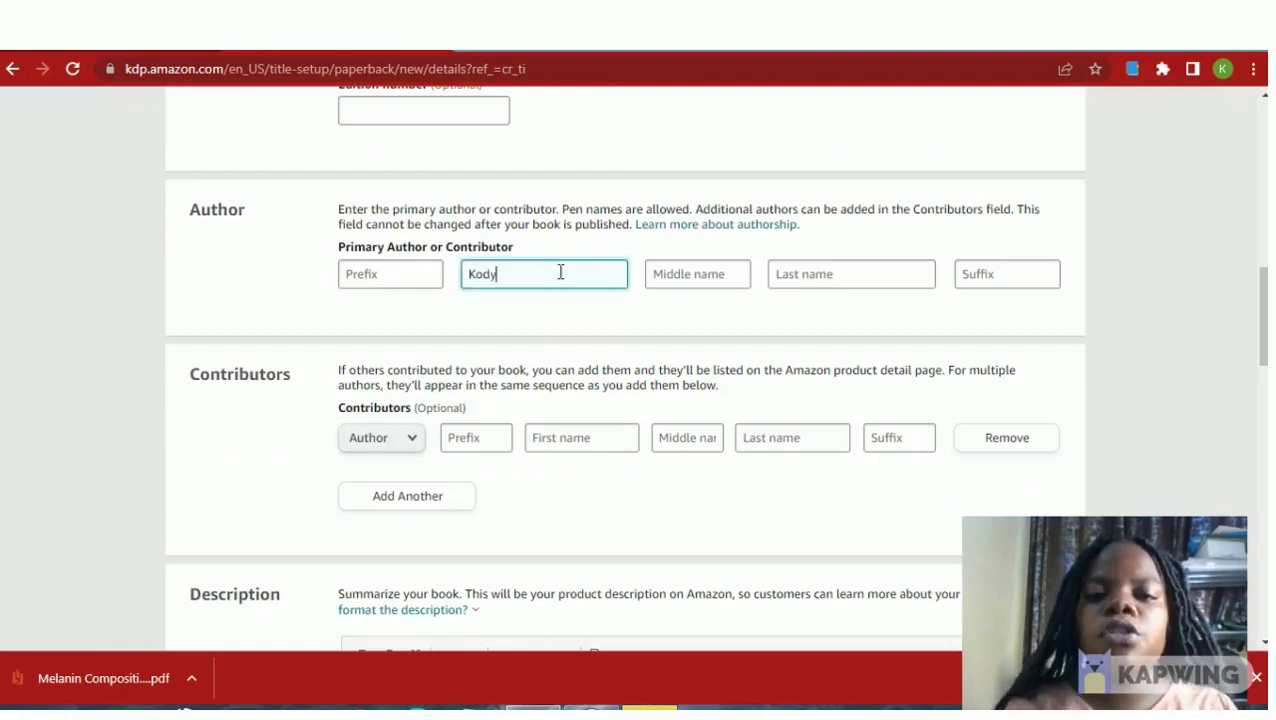
pyautogui.click(657, 277)
pyautogui.write('K')
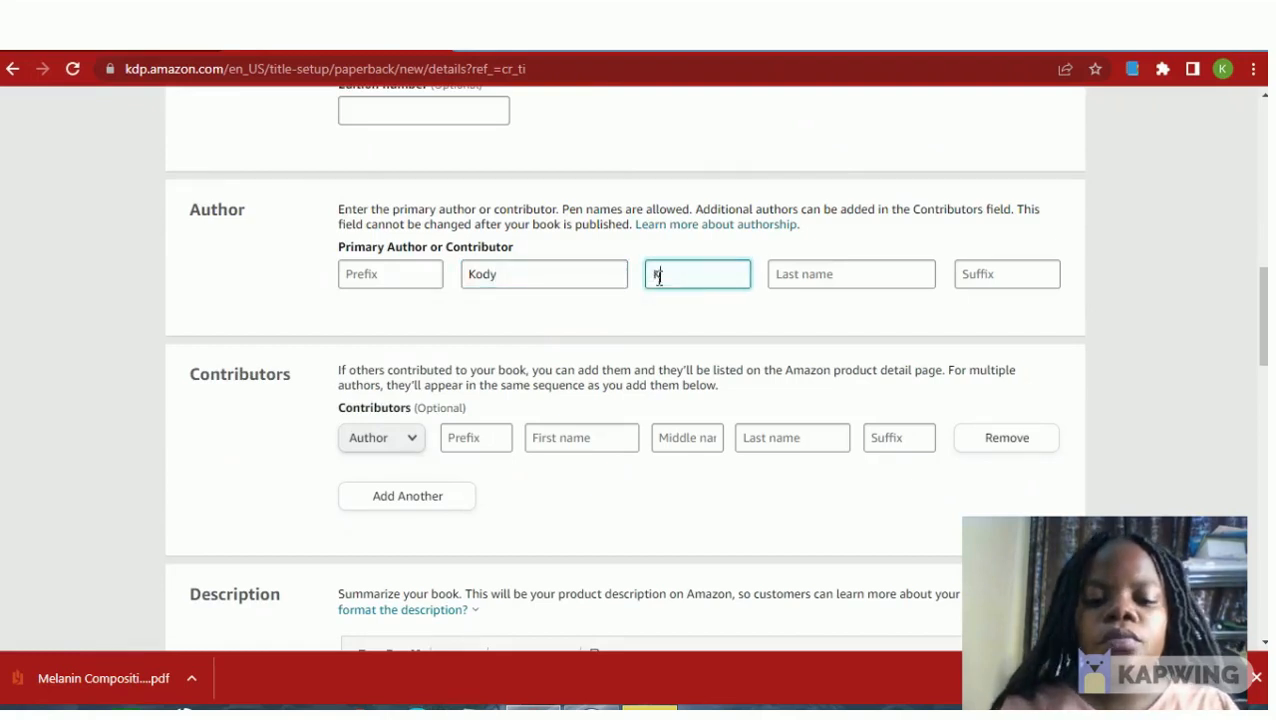
pyautogui.write('odez')
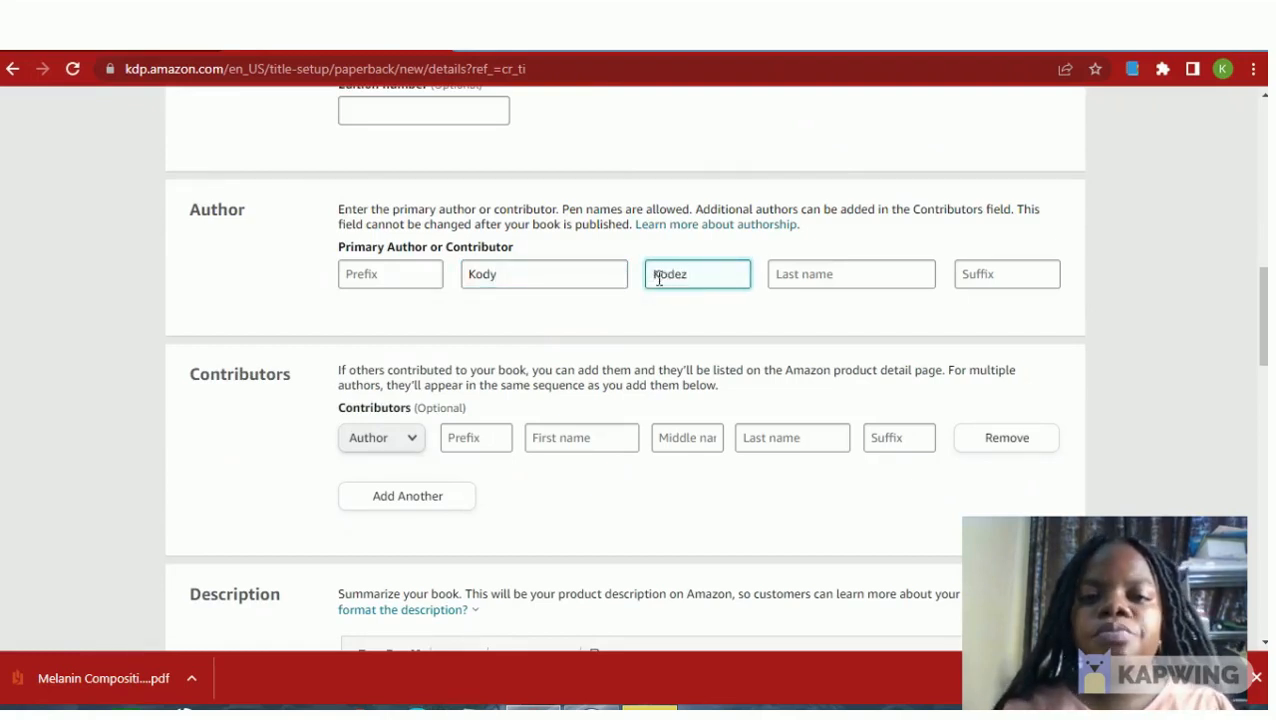
pyautogui.click(817, 273)
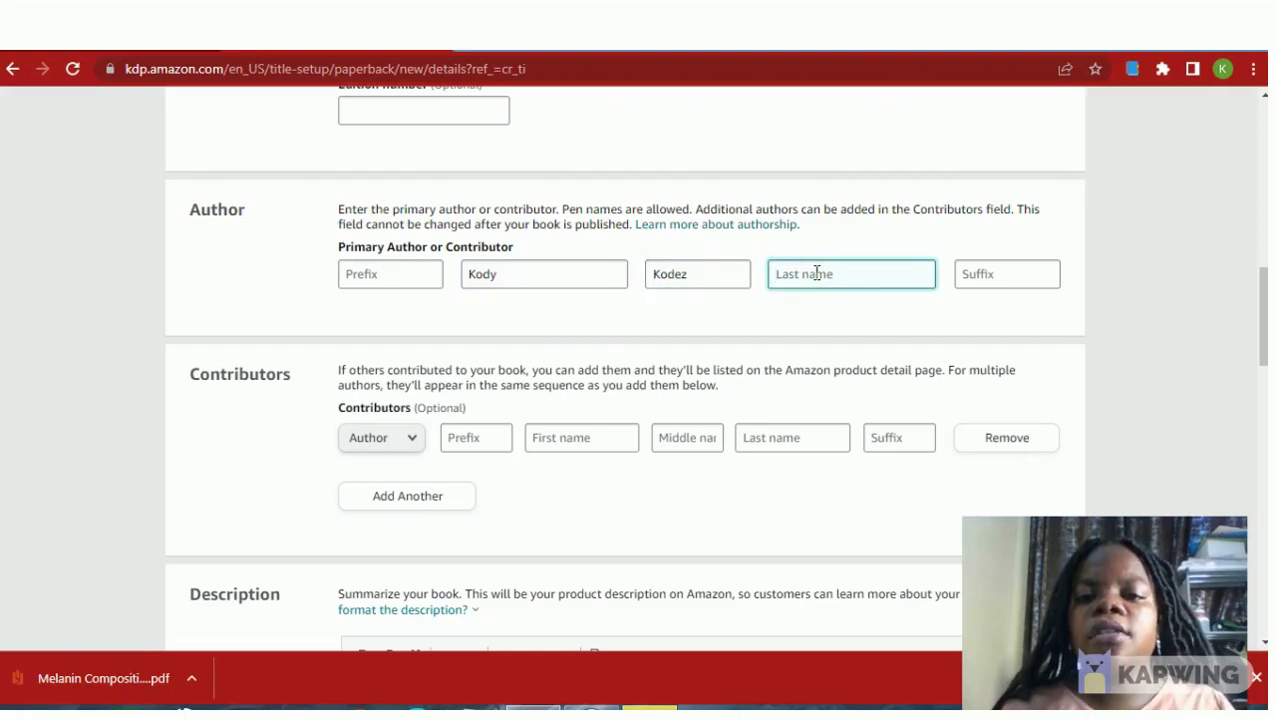
# Leave the optional contributors empty and open the book description for editing.
pyautogui.scroll(-3, 760, 344)
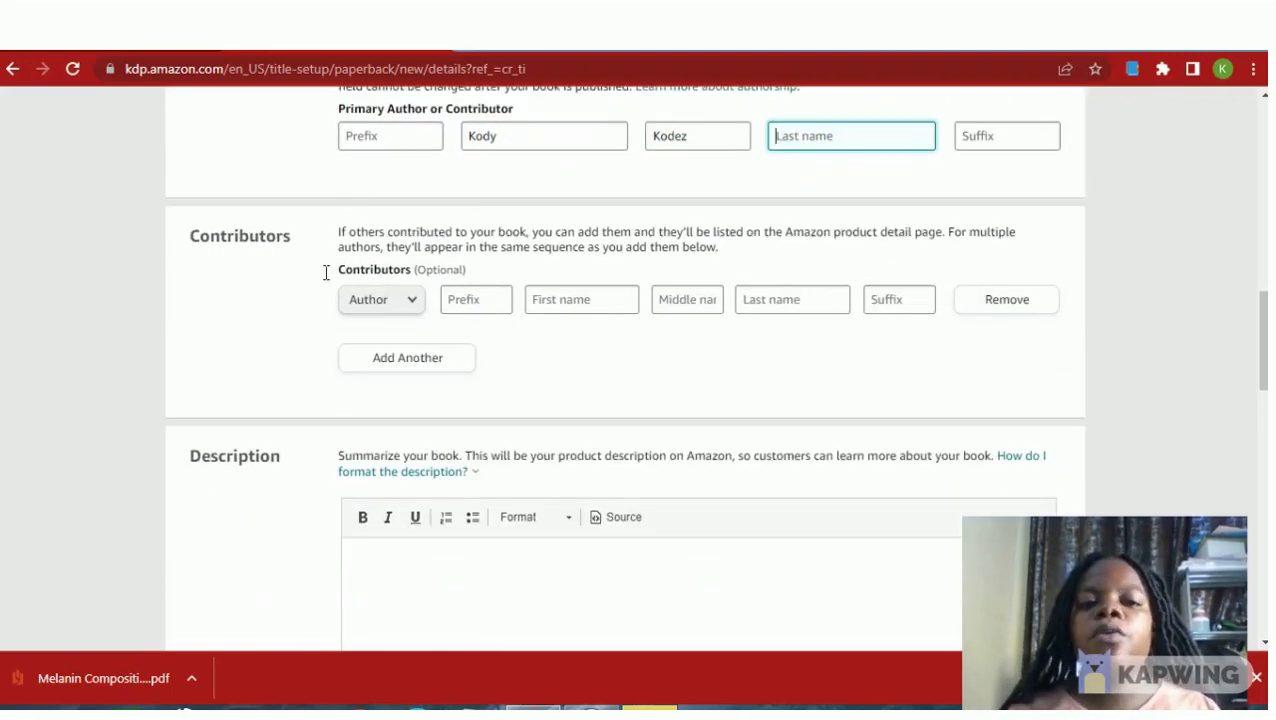
pyautogui.scroll(-1, 604, 297)
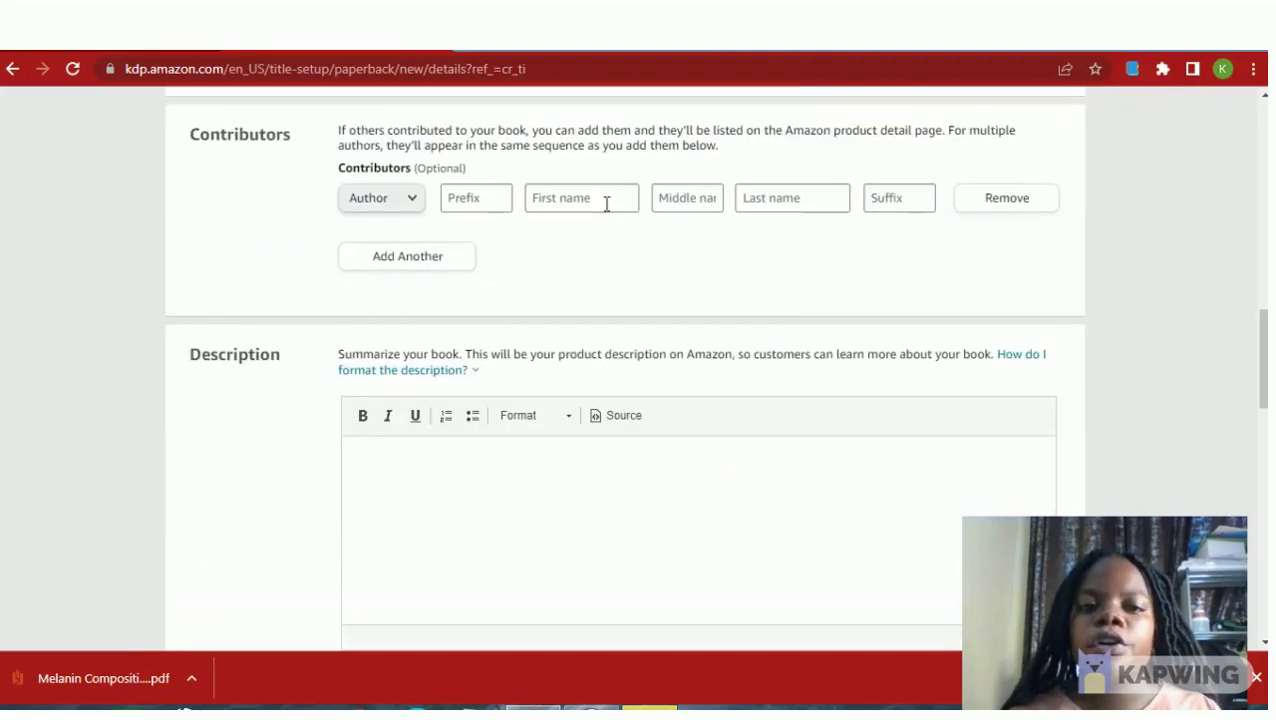
pyautogui.scroll(-3, 557, 535)
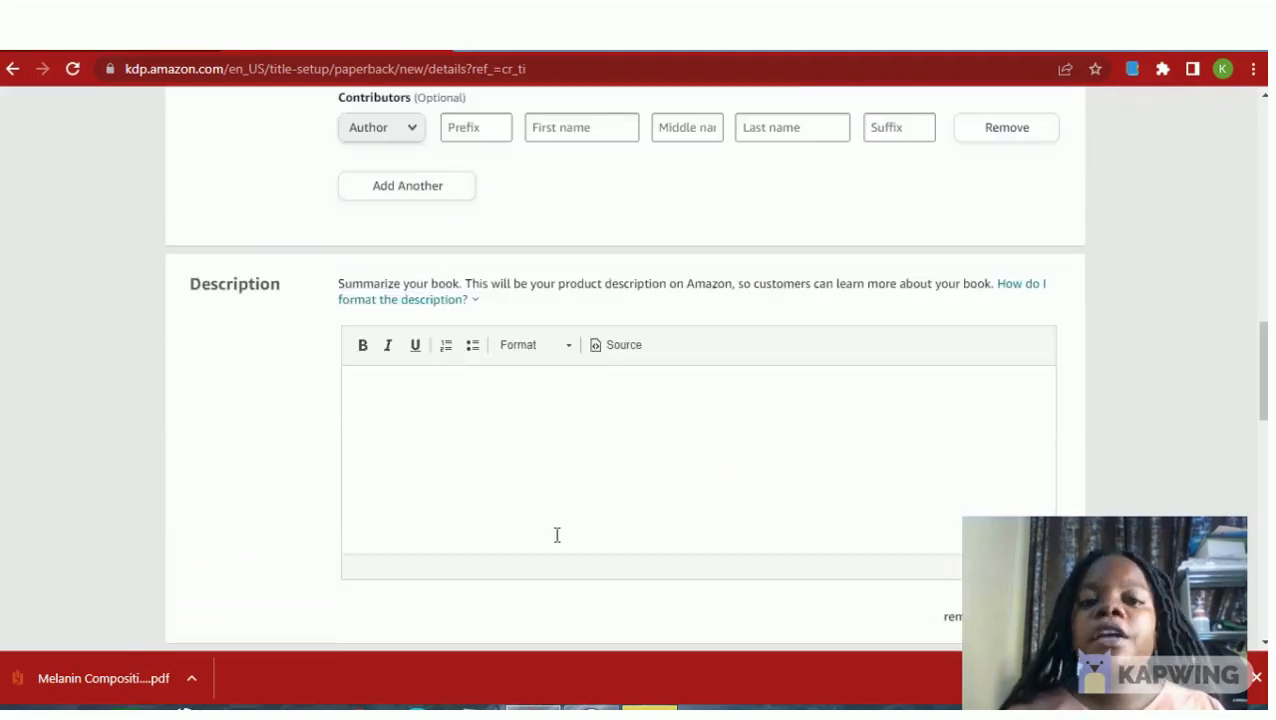
pyautogui.scroll(2, 447, 379)
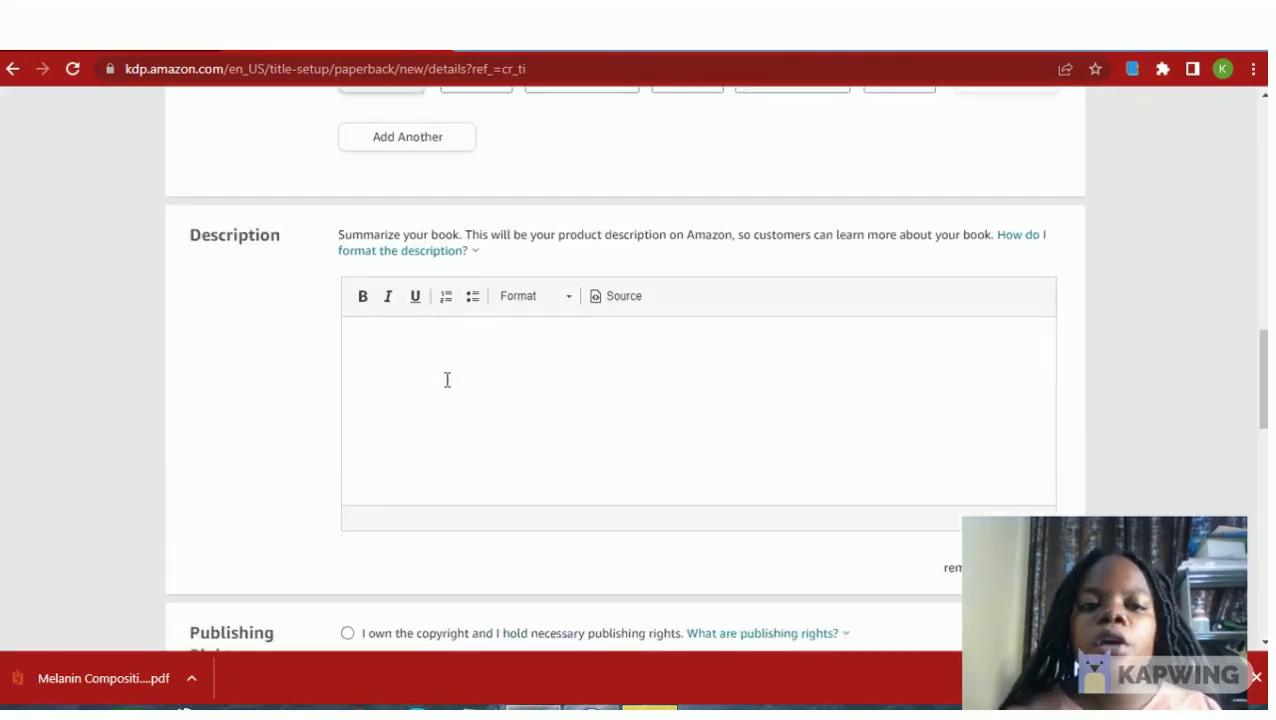
pyautogui.click(446, 379)
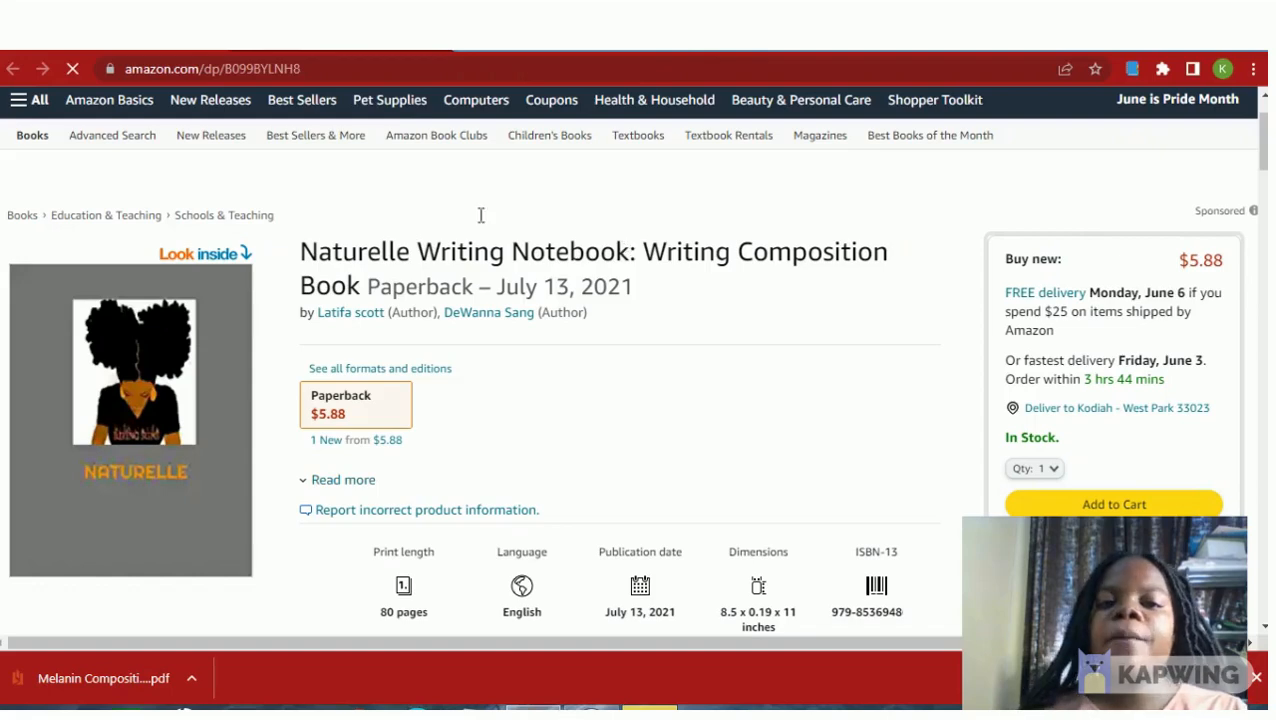
# Switch to the Amazon listing of the Naturelle Writing Notebook and examine its short product description as an example.
pyautogui.scroll(-1, 645, 337)
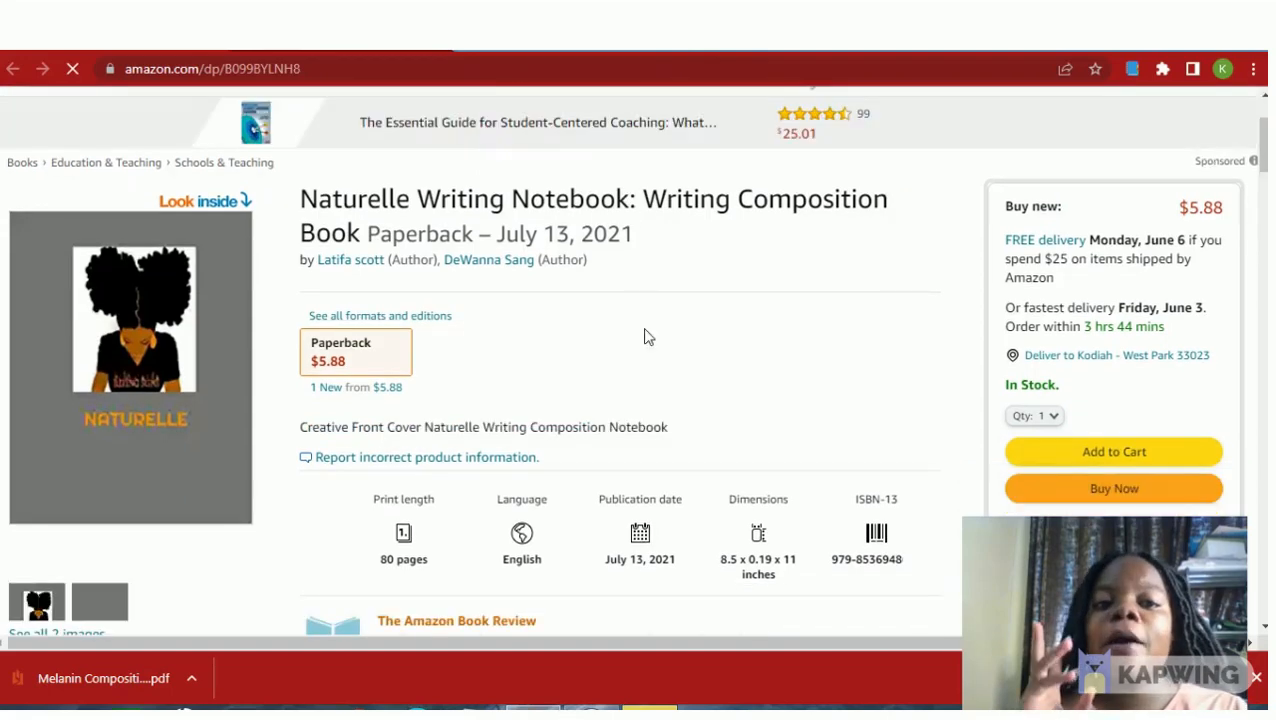
pyautogui.scroll(-1, 645, 337)
pyautogui.scroll(-1, 652, 300)
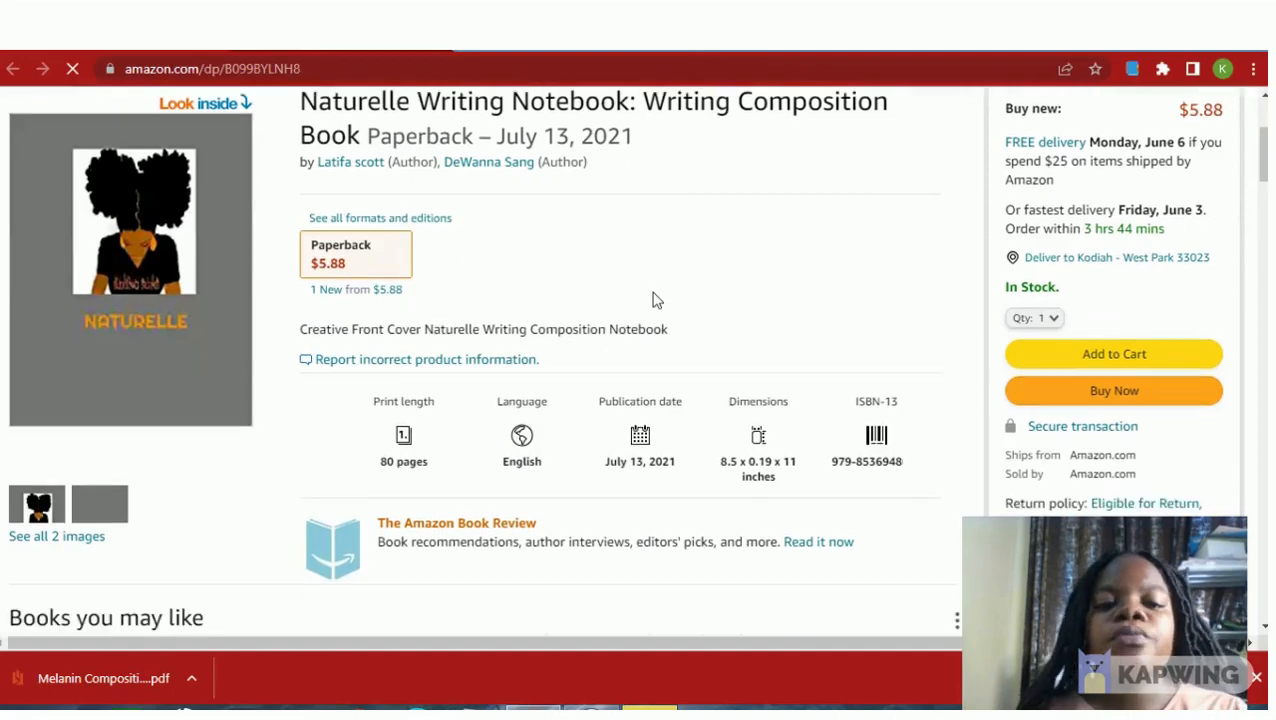
pyautogui.scroll(-1, 653, 300)
pyautogui.scroll(-1, 654, 301)
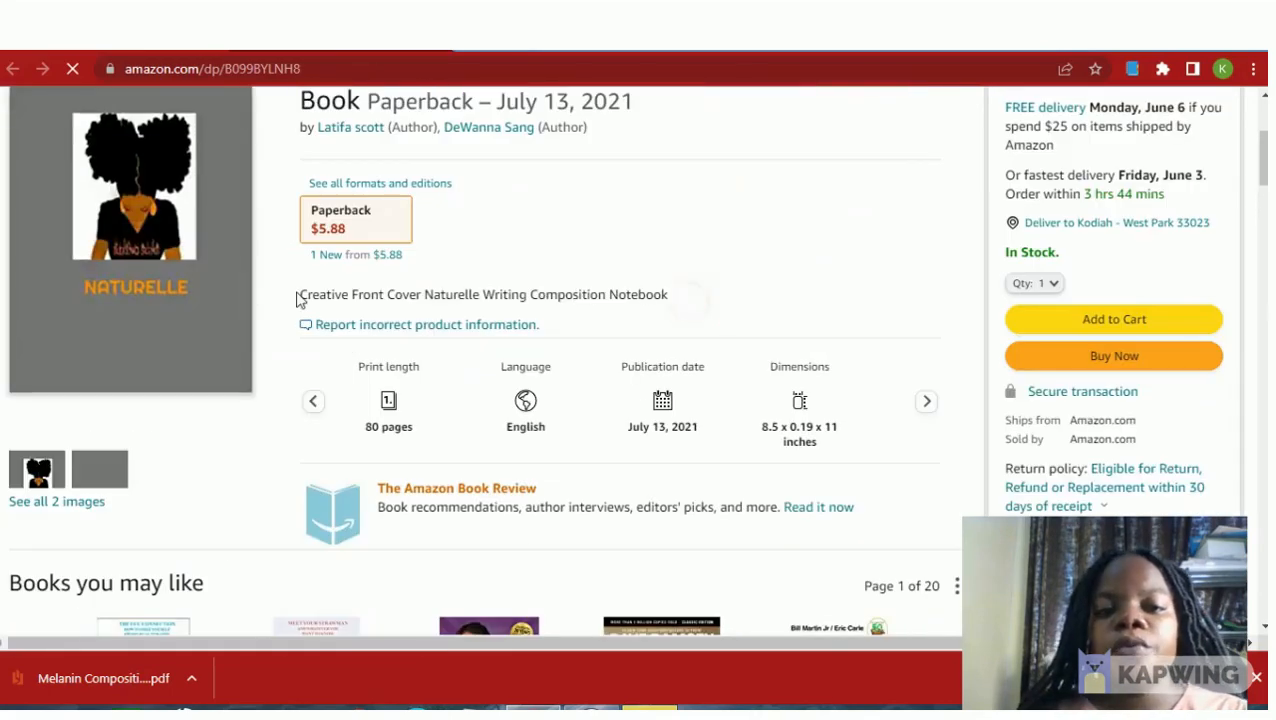
pyautogui.moveTo(297, 294); pyautogui.dragTo(393, 305)
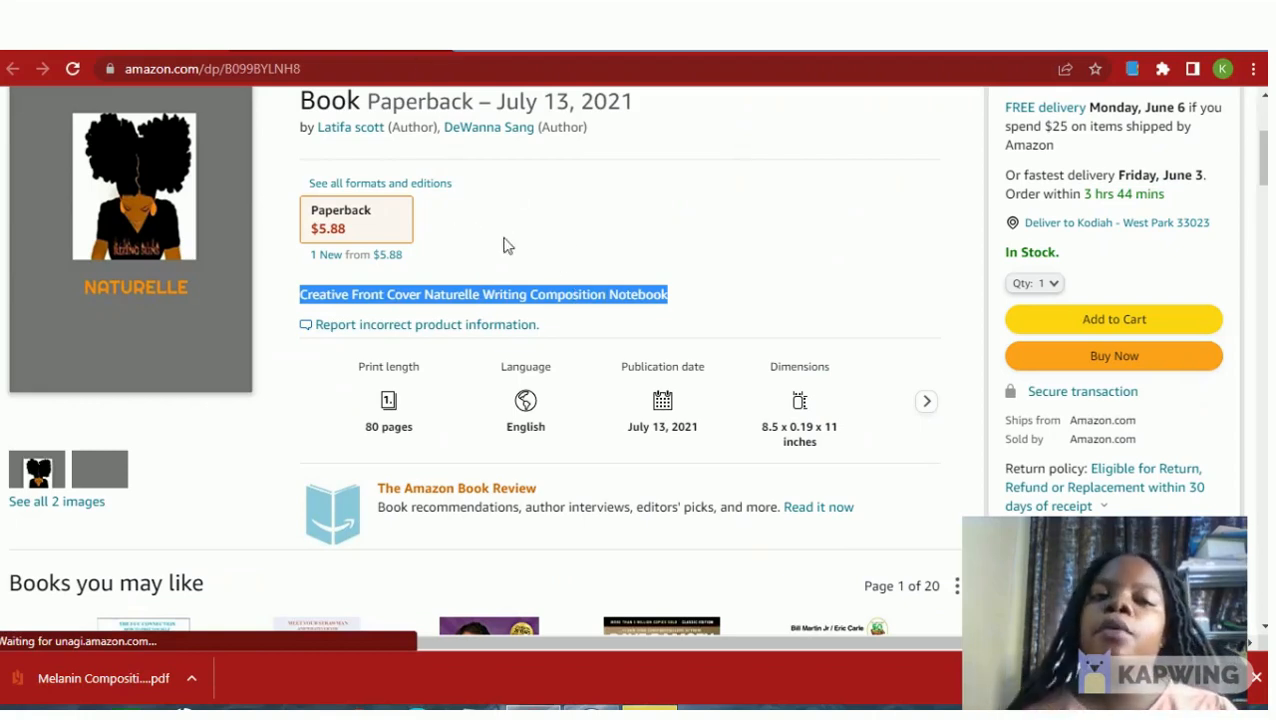
# Switch back to the KDP paperback details and start editing the empty book description.
pyautogui.click(338, 40)
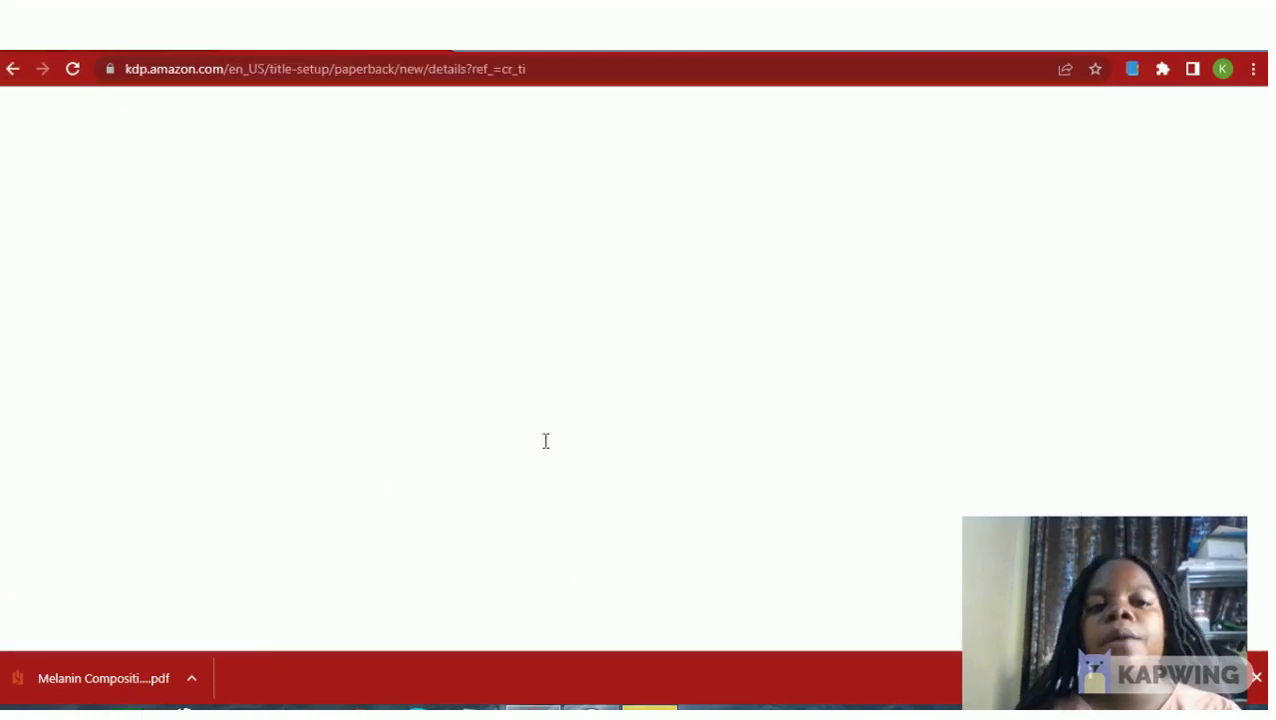
pyautogui.click(521, 371)
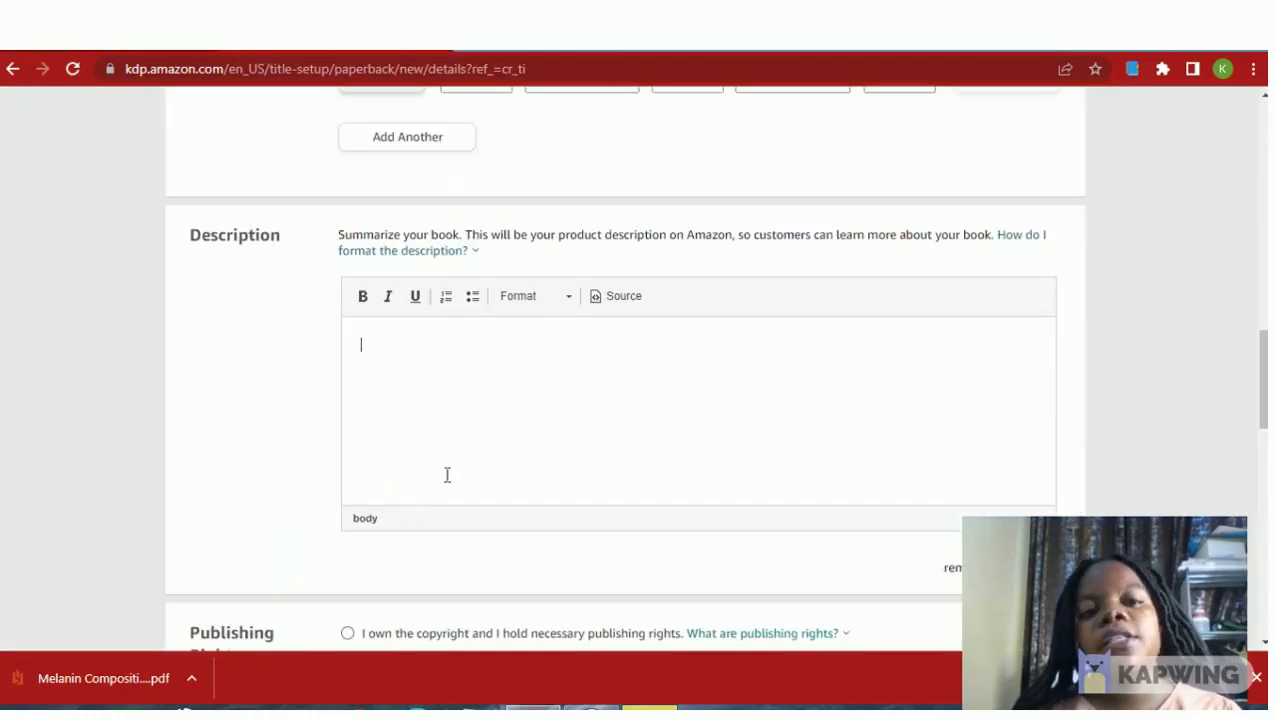
pyautogui.click(409, 371)
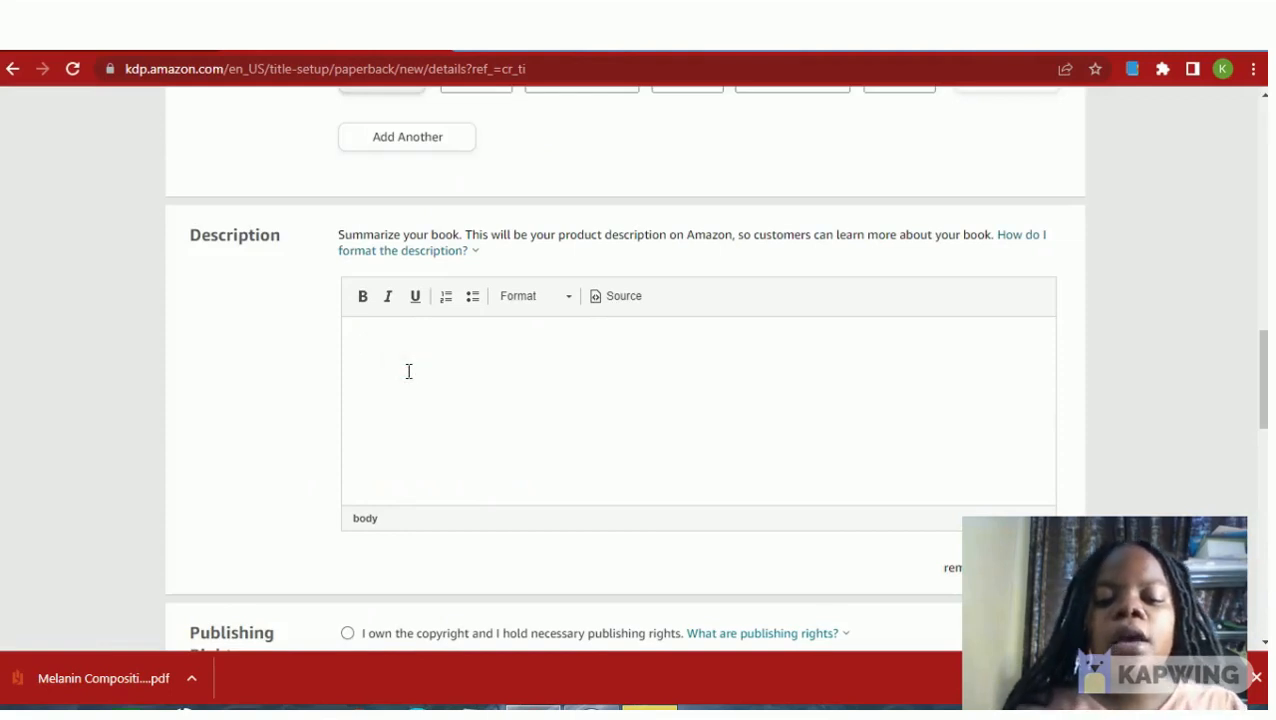
pyautogui.write('NBk')
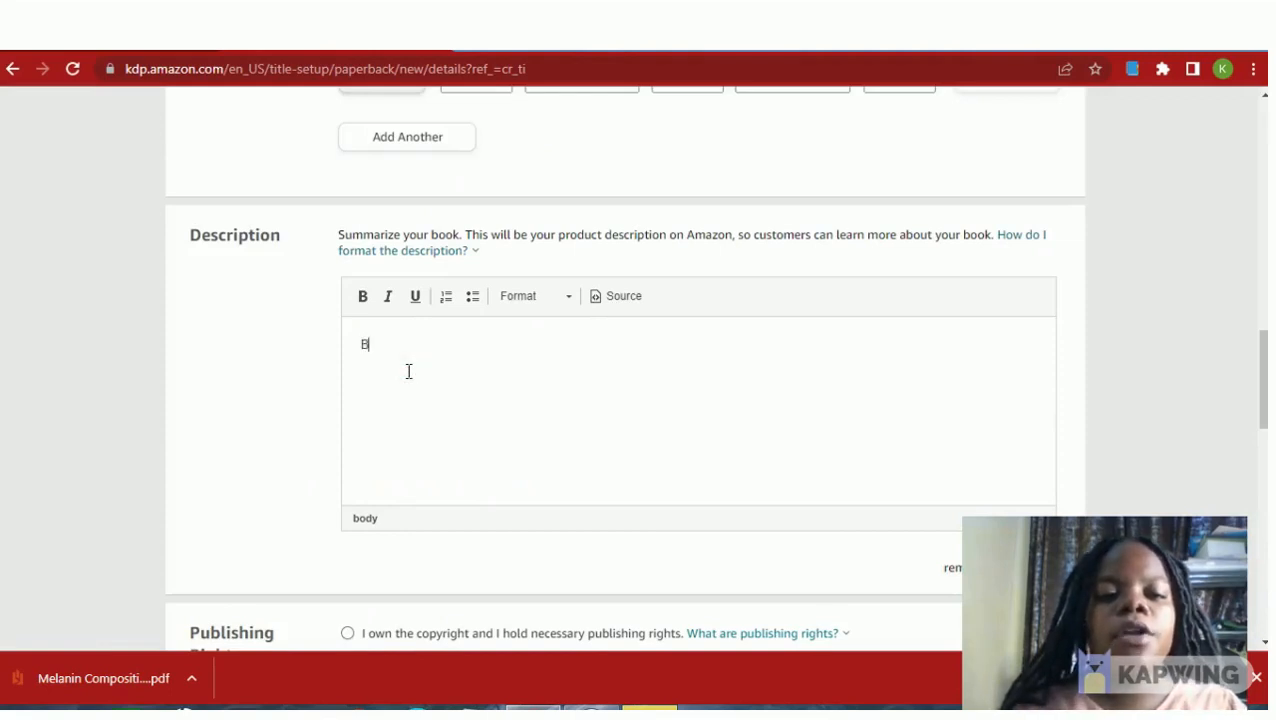
pyautogui.press('BackSpace')
pyautogui.write('lackgirl')
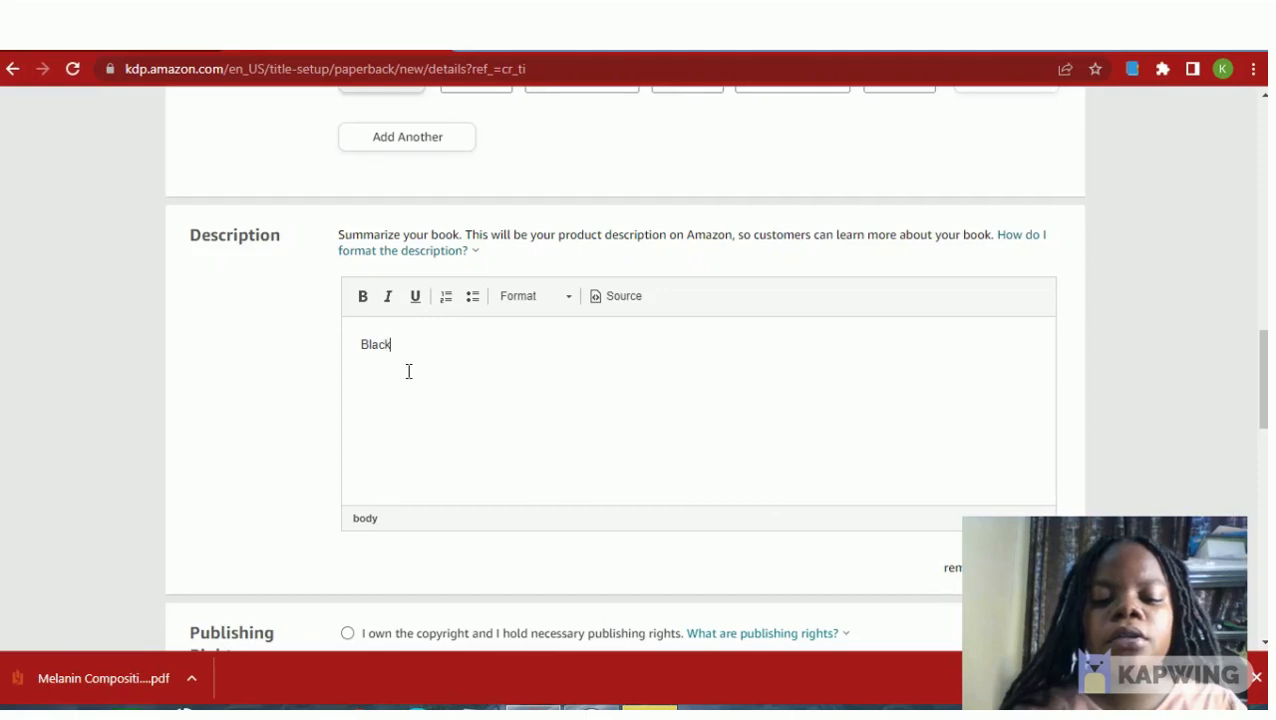
pyautogui.press('BackSpace')
pyautogui.press('BackSpace')
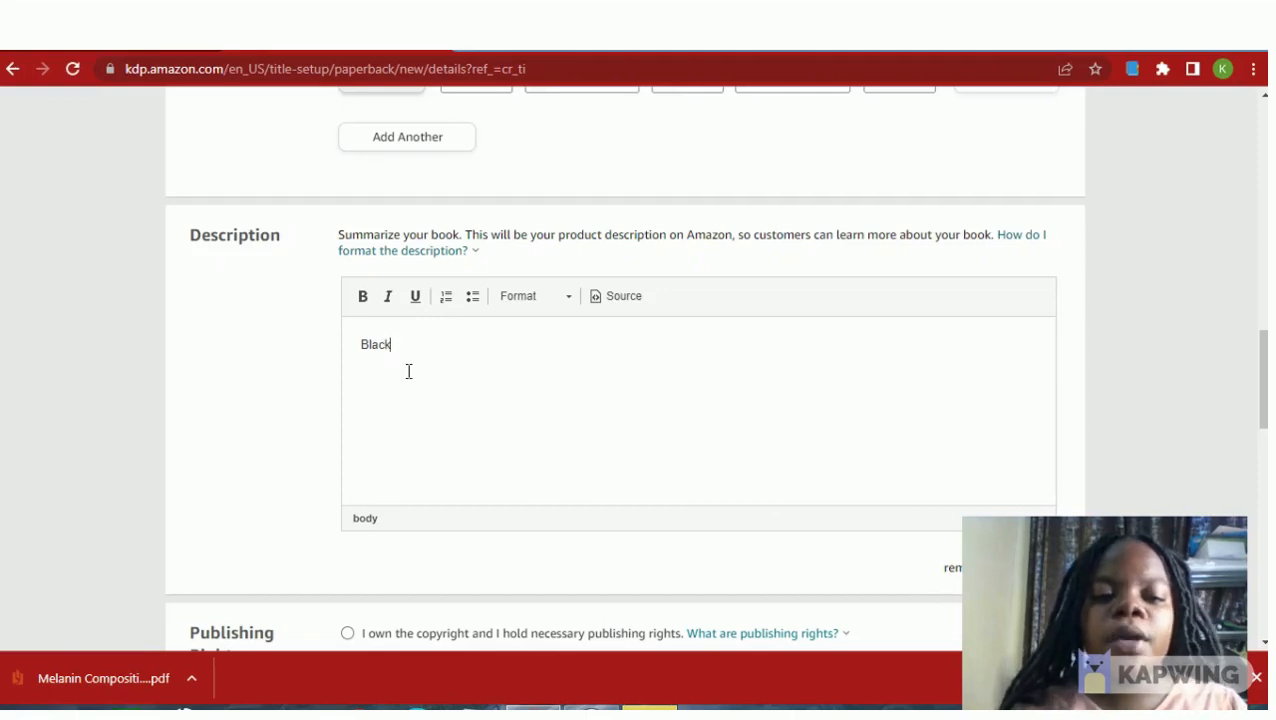
pyautogui.write('F')
pyautogui.press('BackSpace')
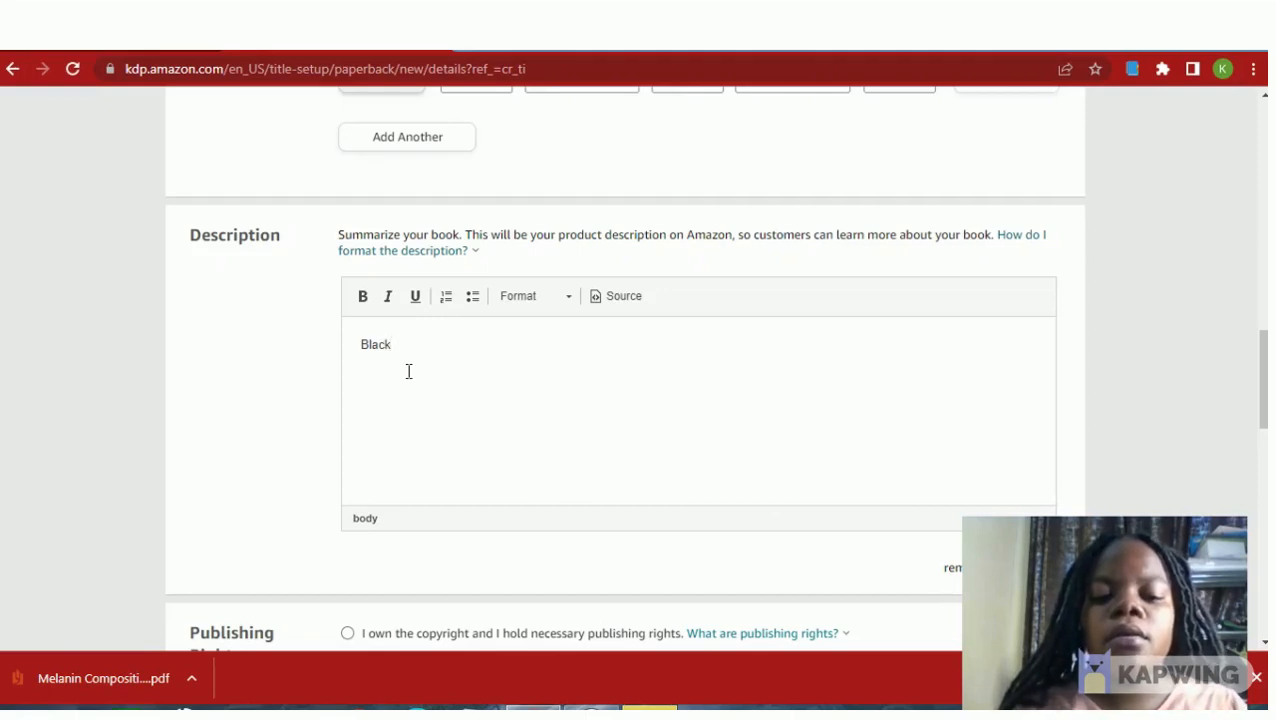
pyautogui.press('BackSpace')
pyautogui.press('BackSpace')
pyautogui.press('BackSpace')
pyautogui.press('BackSpace')
pyautogui.press('BackSpace')
pyautogui.press('BackSpace')
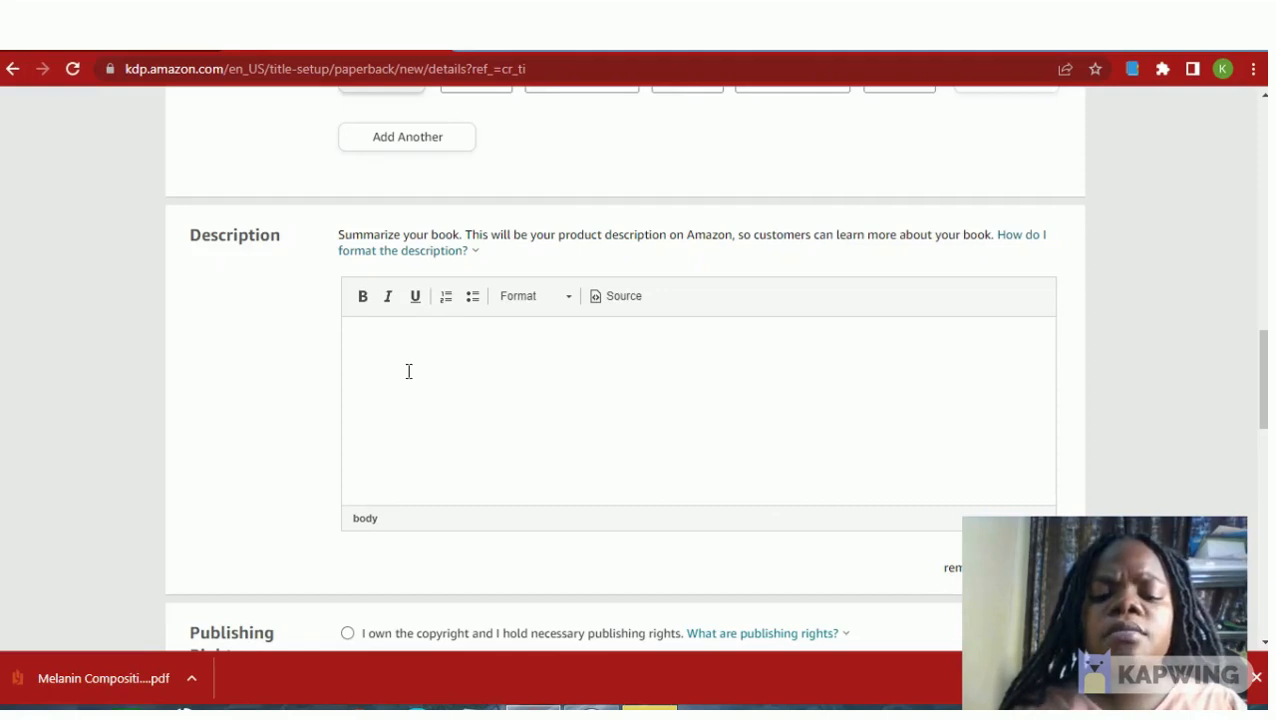
# Write "dRIPPING mELAnin and honey comp, great for journaling" as the book description.
pyautogui.write('dRIPPI')
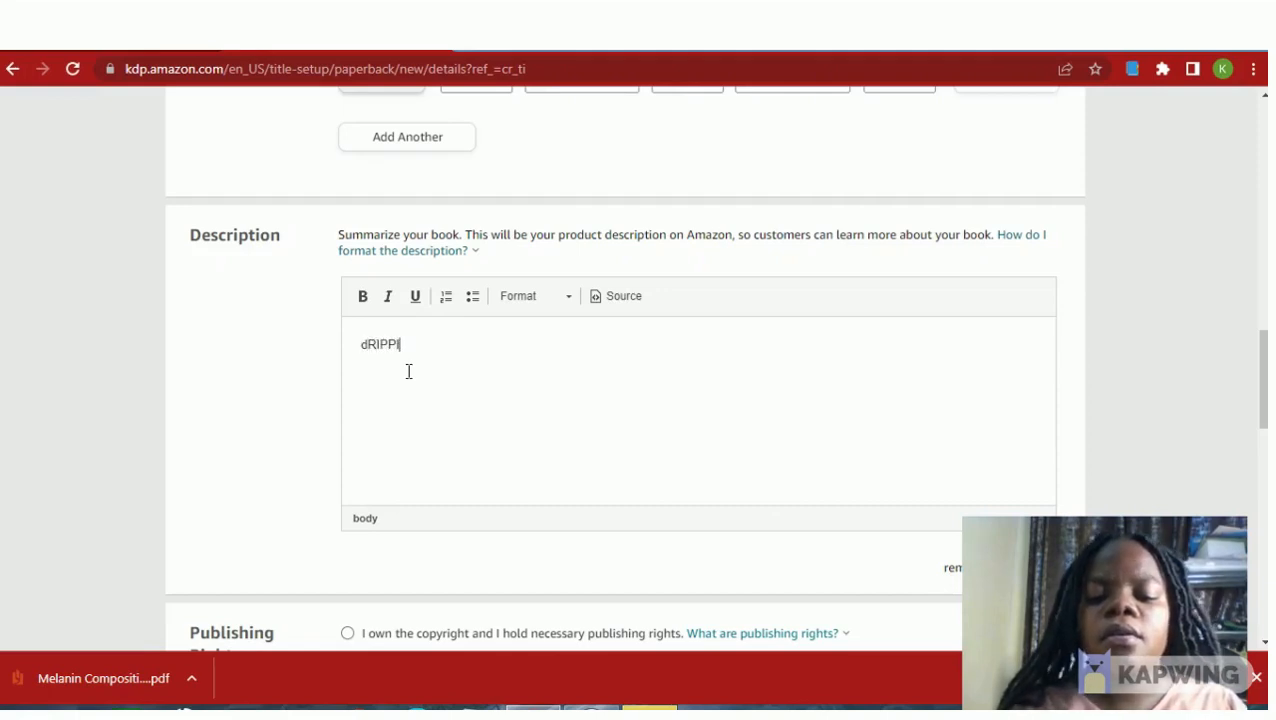
pyautogui.write('NG mELA')
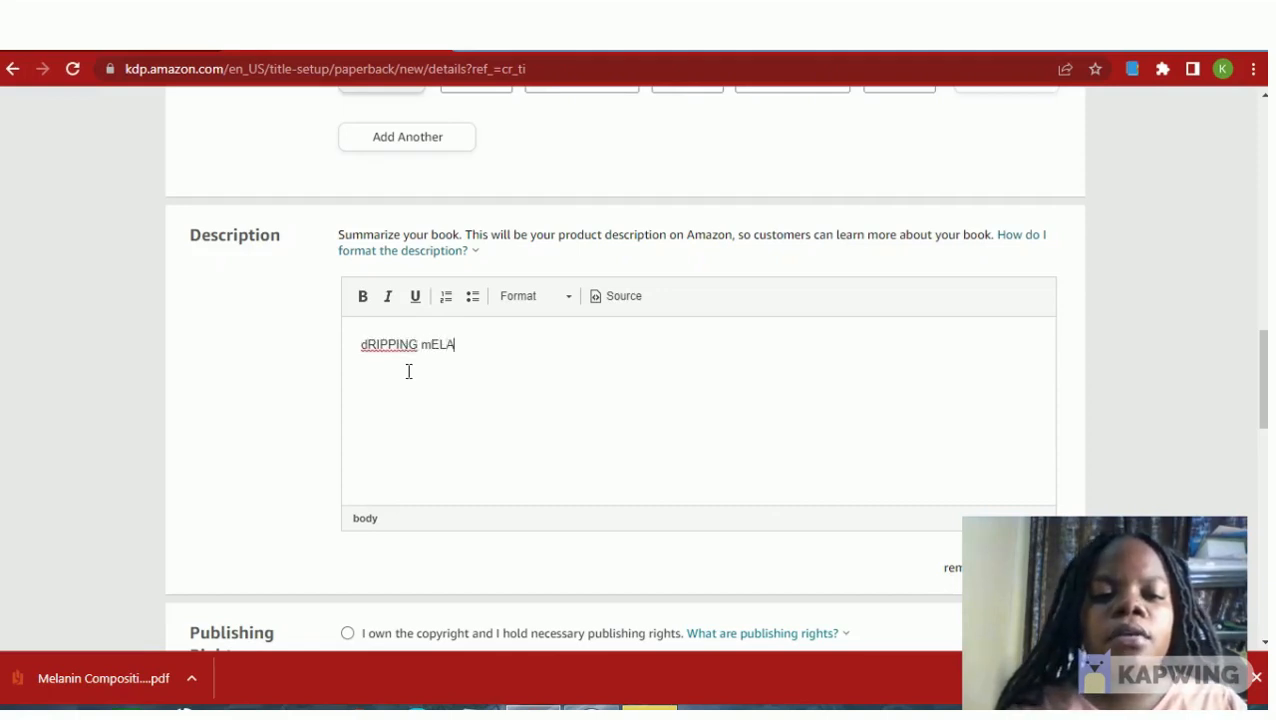
pyautogui.write('nian')
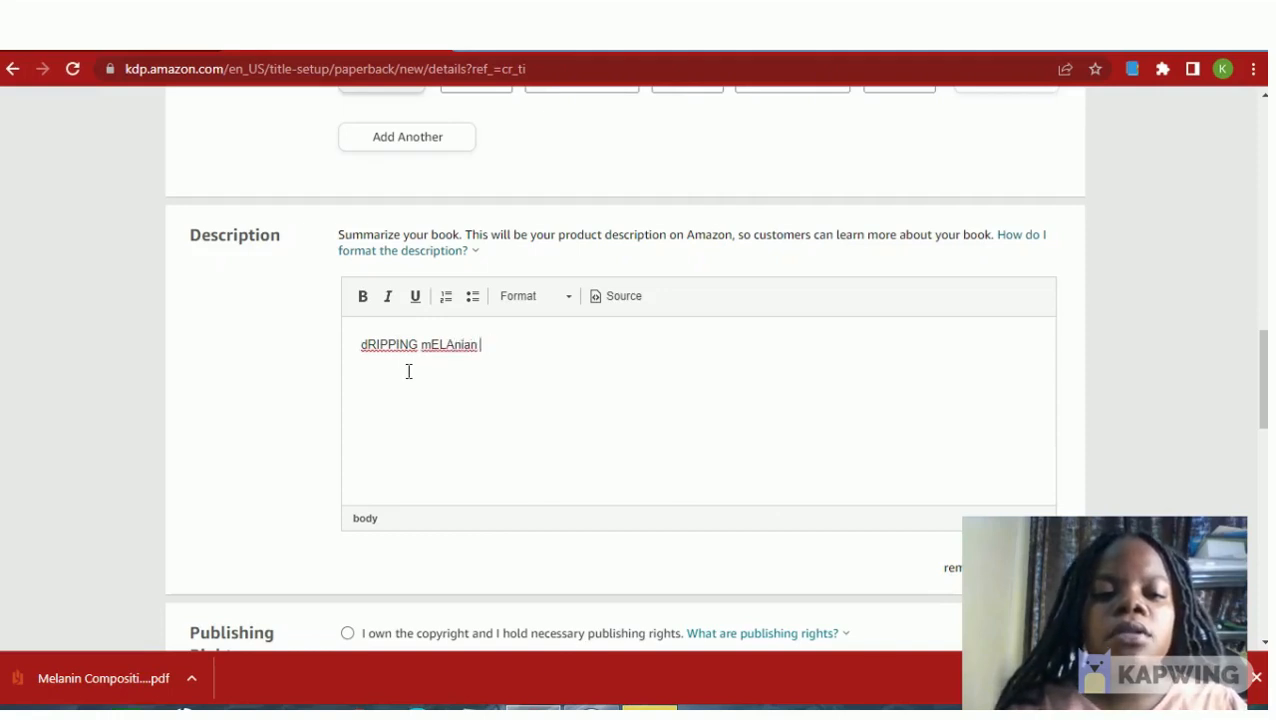
pyautogui.press('BackSpace')
pyautogui.press('BackSpace')
pyautogui.press('BackSpace')
pyautogui.press('BackSpace')
pyautogui.write('i')
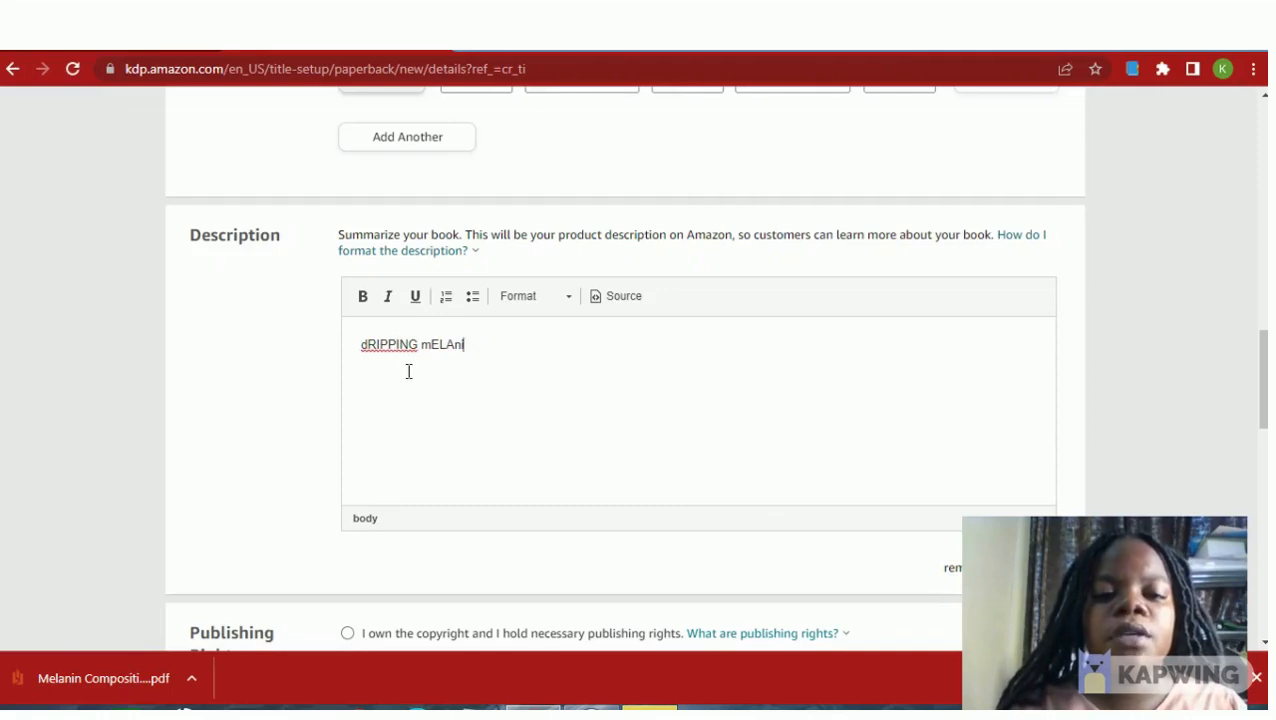
pyautogui.write('n and ')
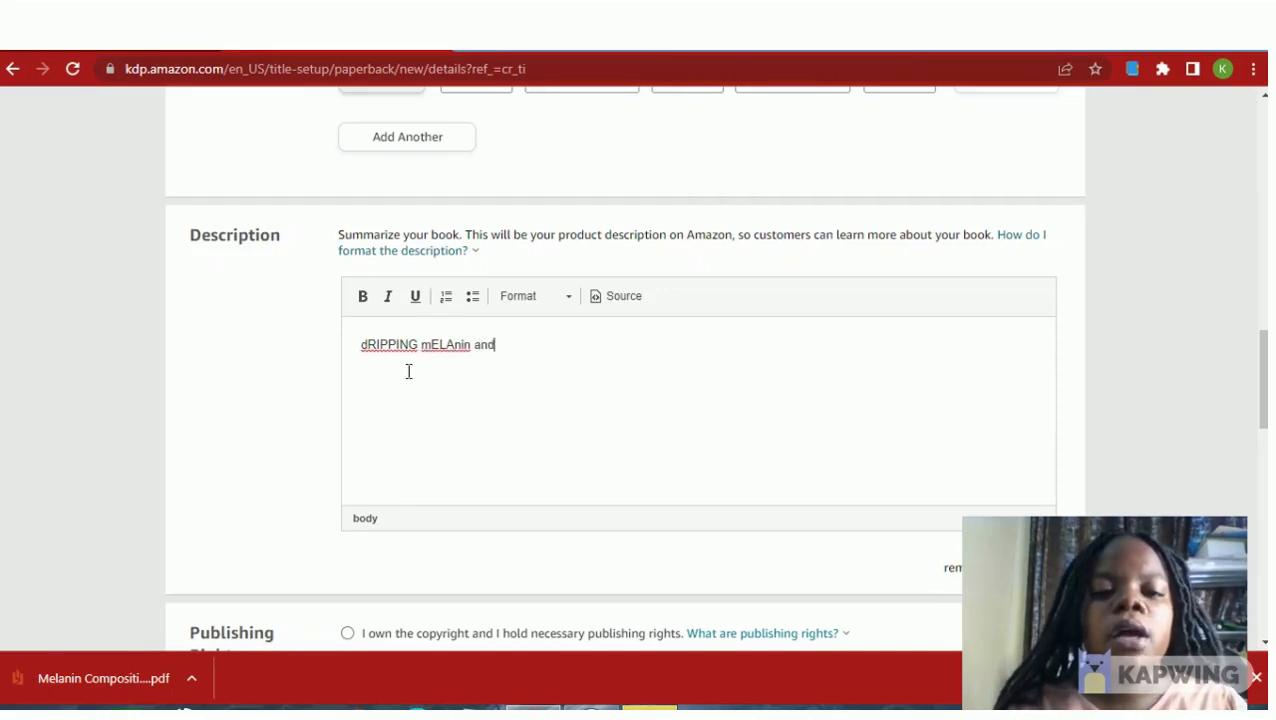
pyautogui.write('honey')
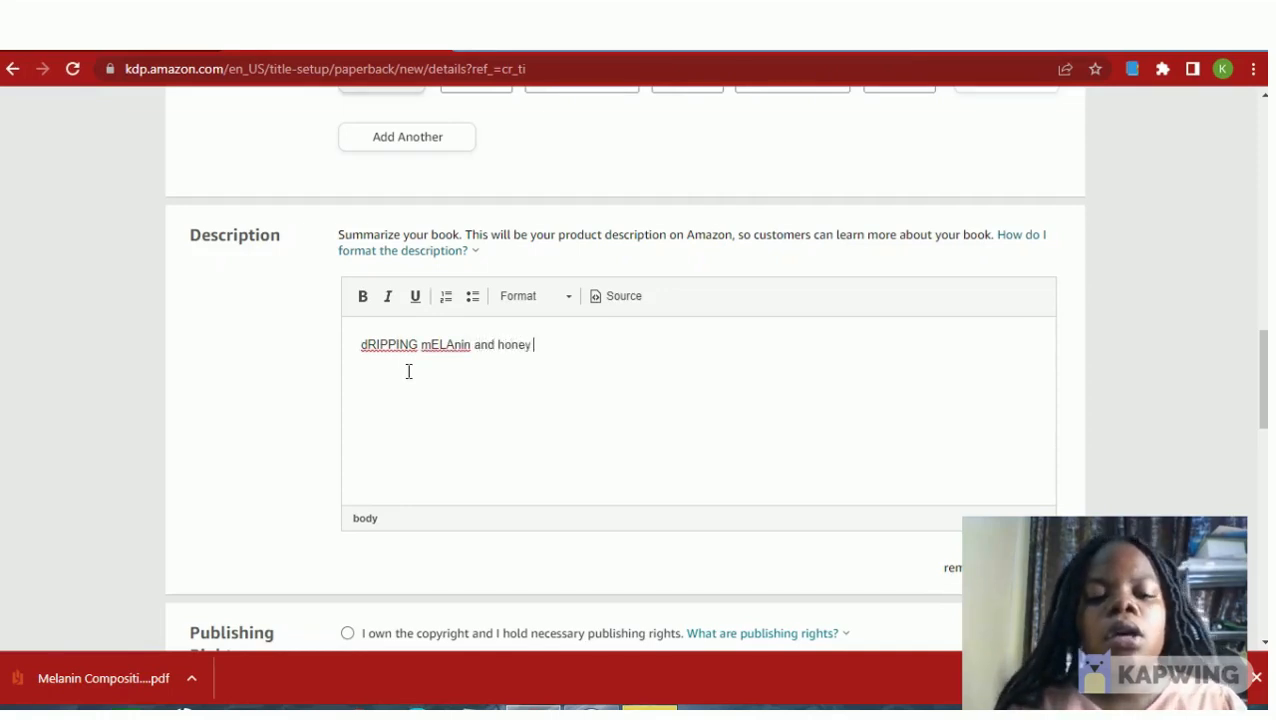
pyautogui.write(' comp')
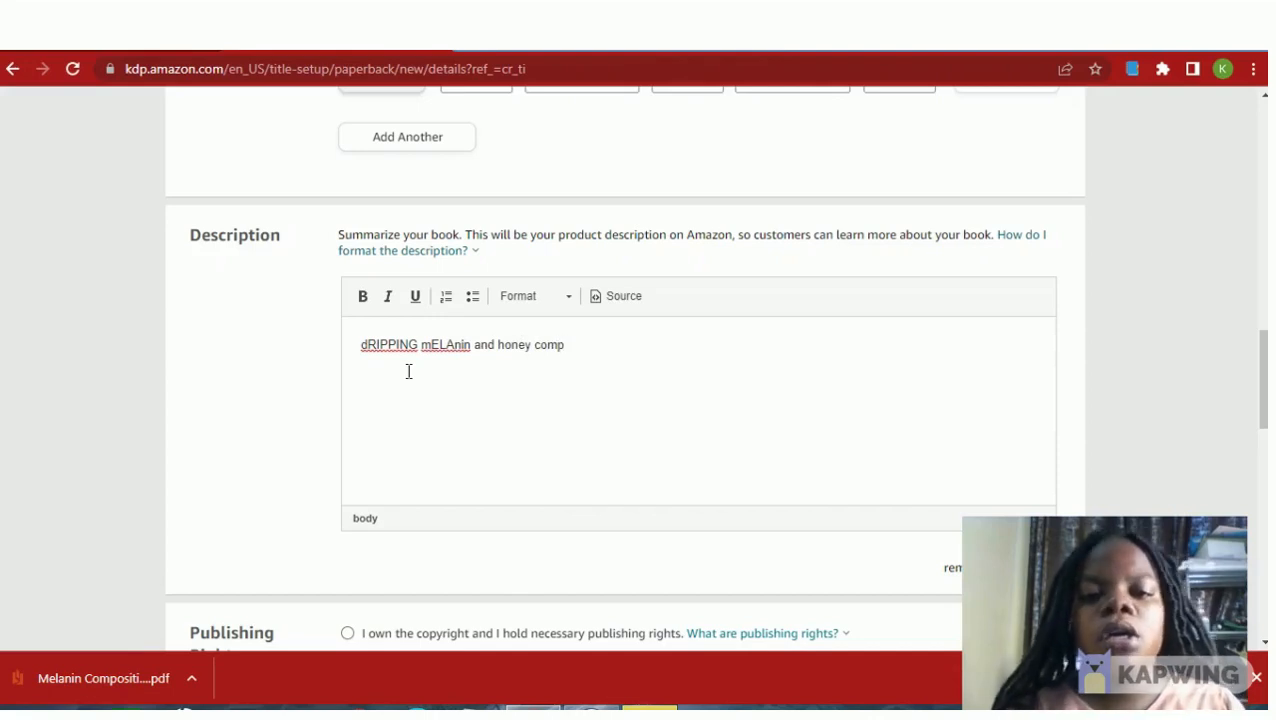
pyautogui.write(', ')
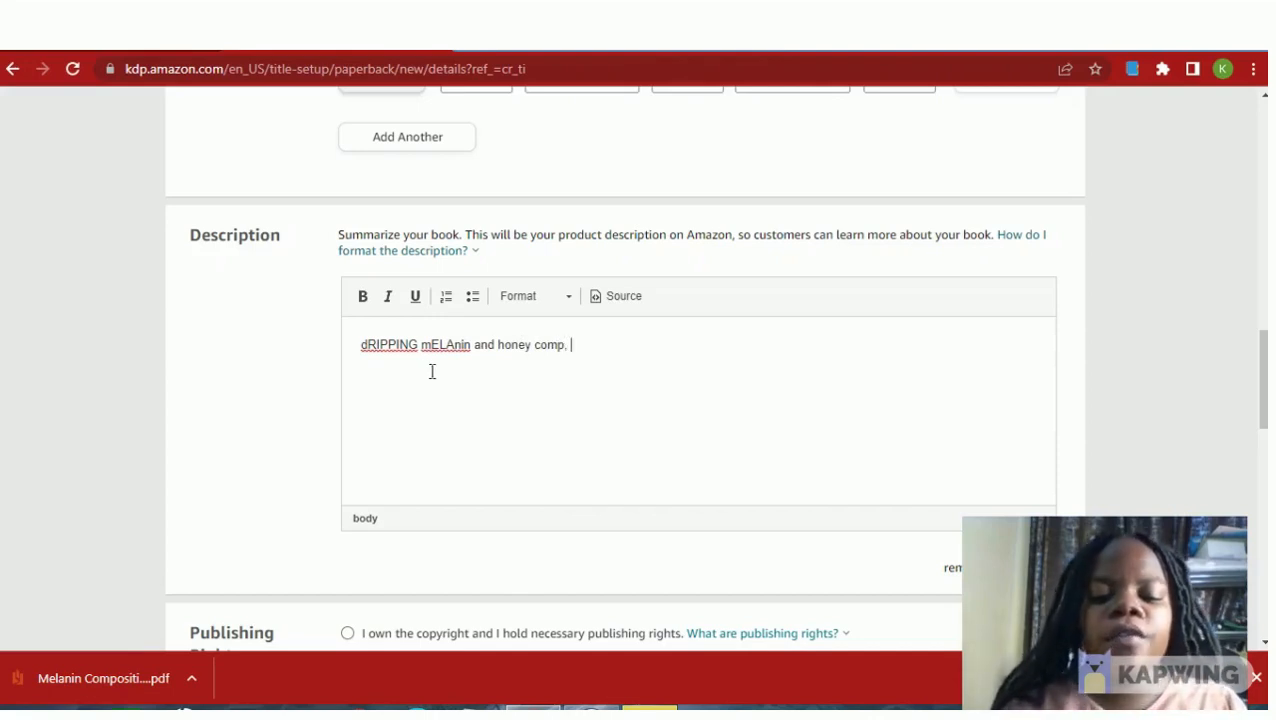
pyautogui.write('great for')
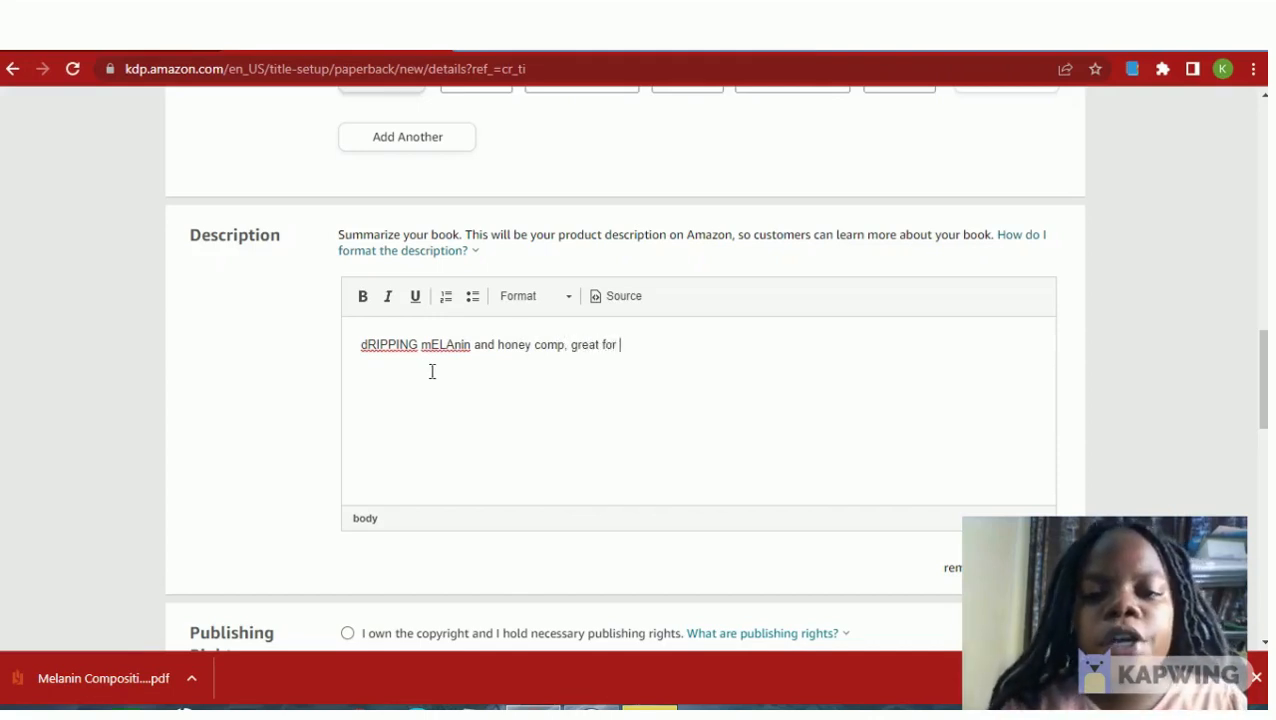
pyautogui.write(' journalli')
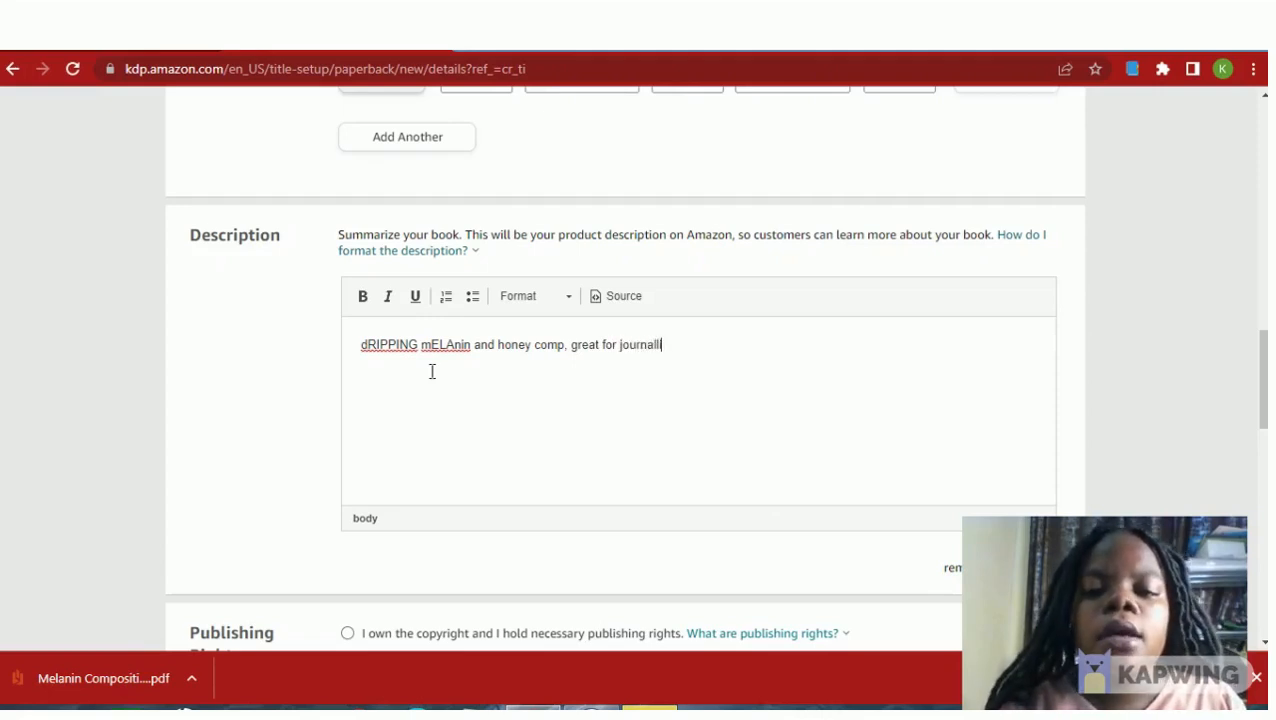
pyautogui.write('g')
pyautogui.press('BackSpace')
pyautogui.press('BackSpace')
pyautogui.press('BackSpace')
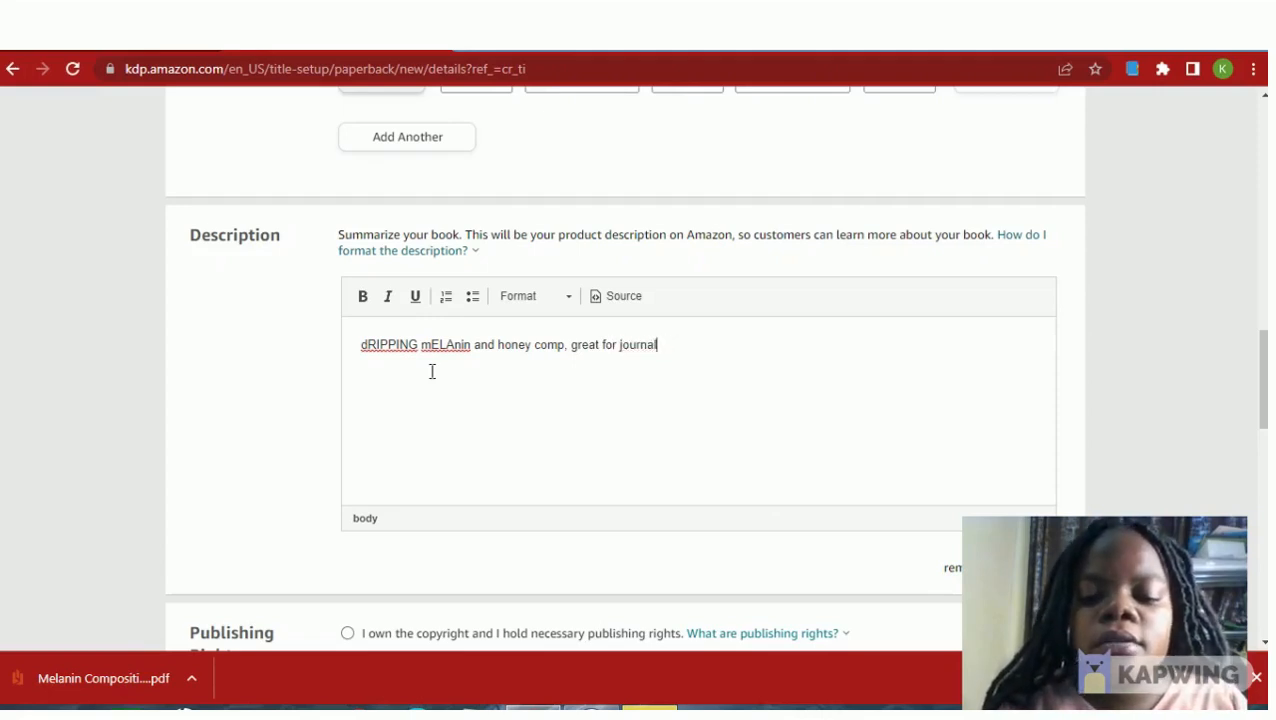
pyautogui.write('ing')
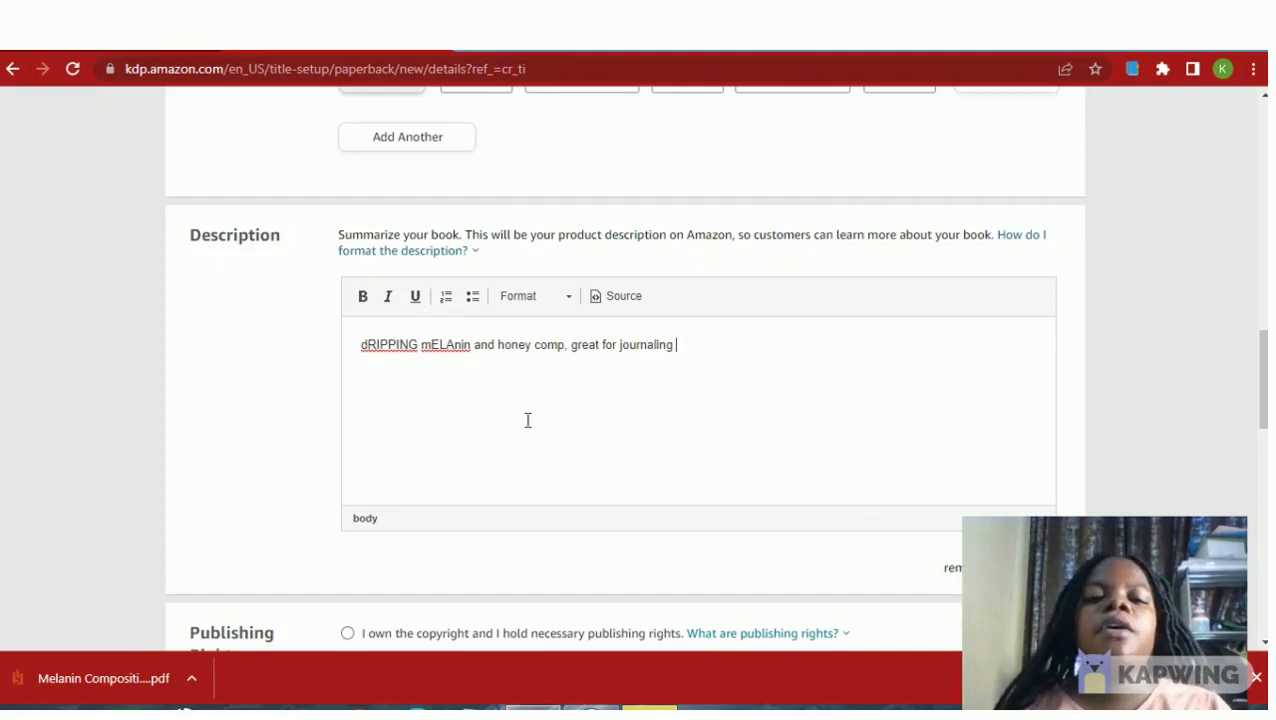
# Declare ownership of the copyright and necessary publishing rights, and enter the keywords "Gifts for black girls" and "Teen Note books".
pyautogui.scroll(-3, 528, 420)
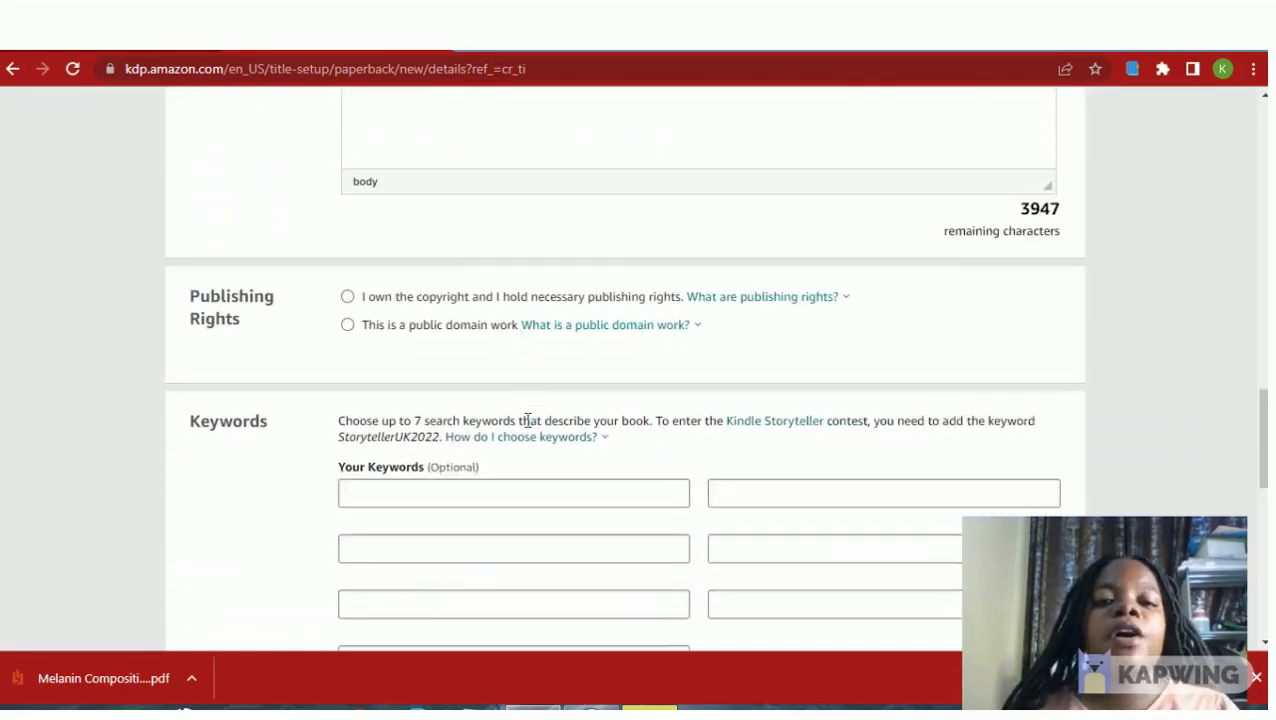
pyautogui.click(358, 297)
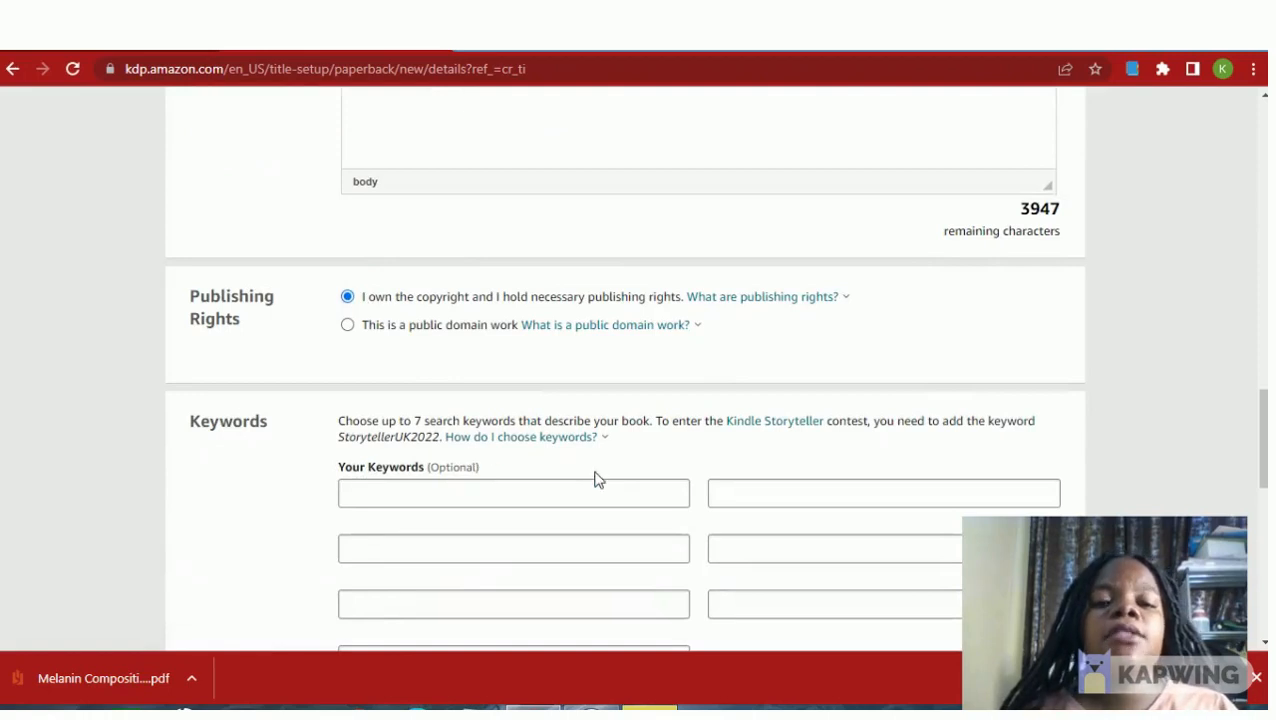
pyautogui.scroll(-2, 594, 479)
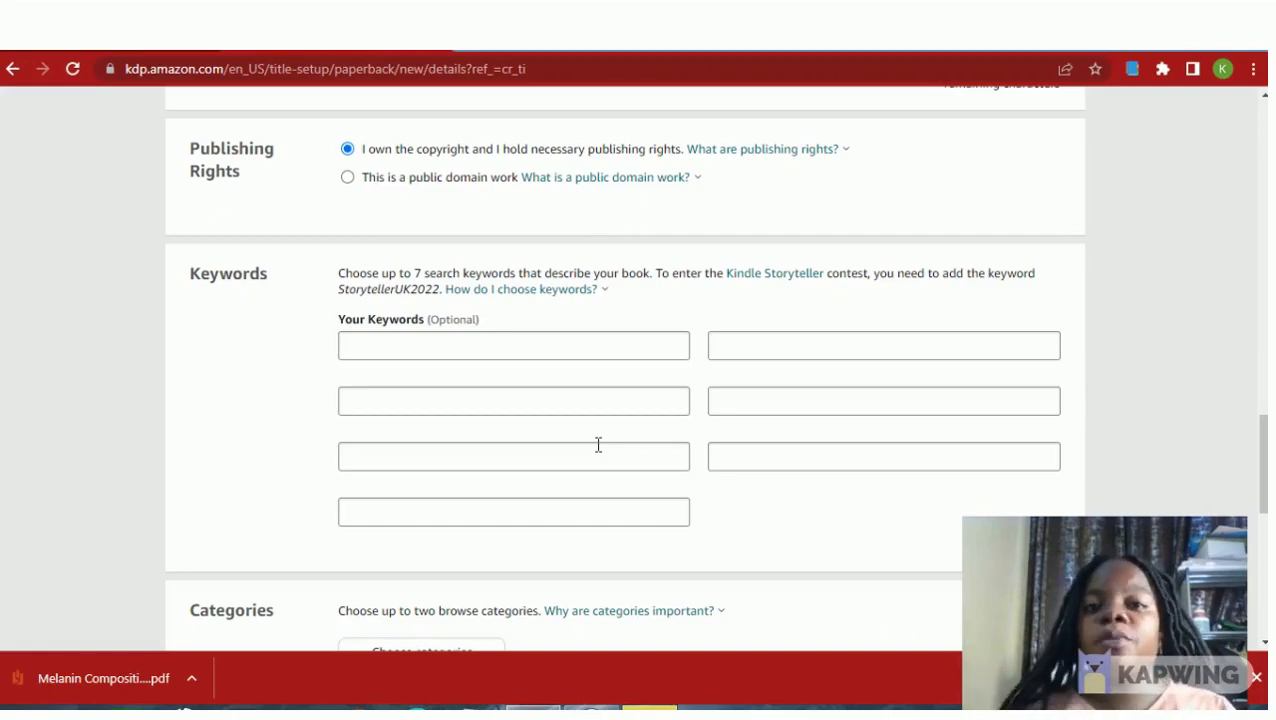
pyautogui.scroll(-1, 598, 444)
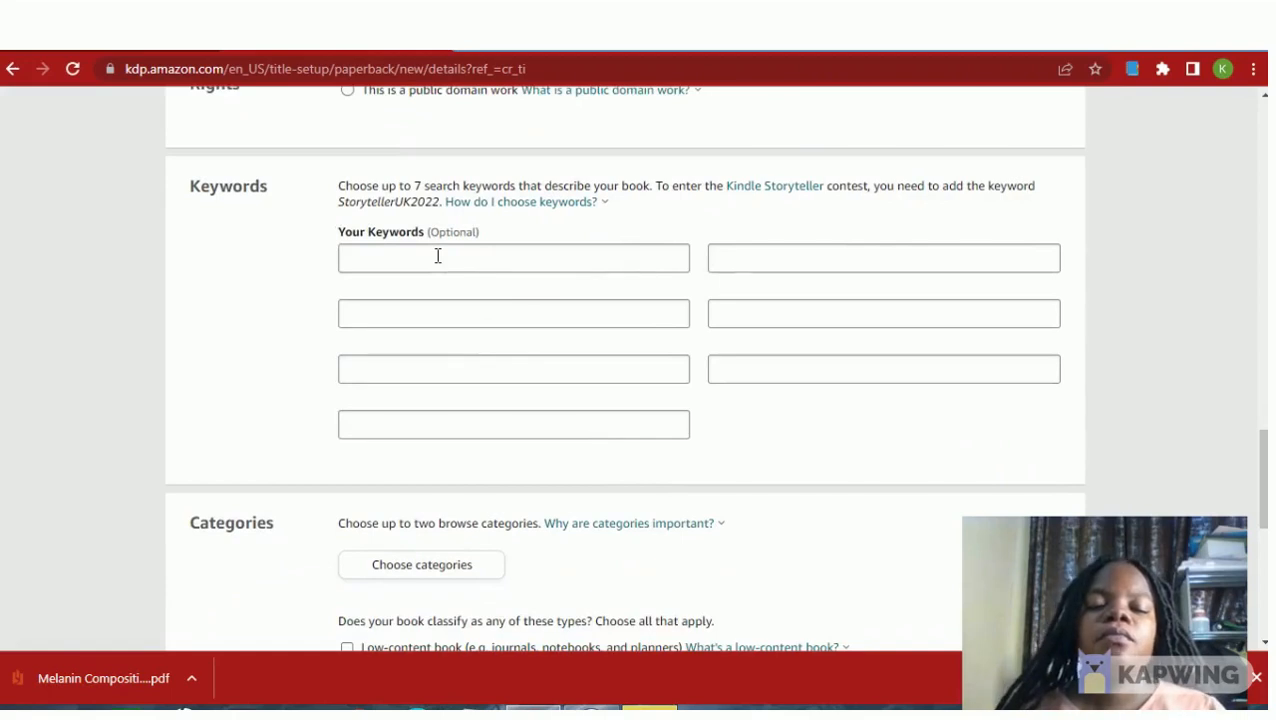
pyautogui.click(498, 273)
pyautogui.click(509, 269)
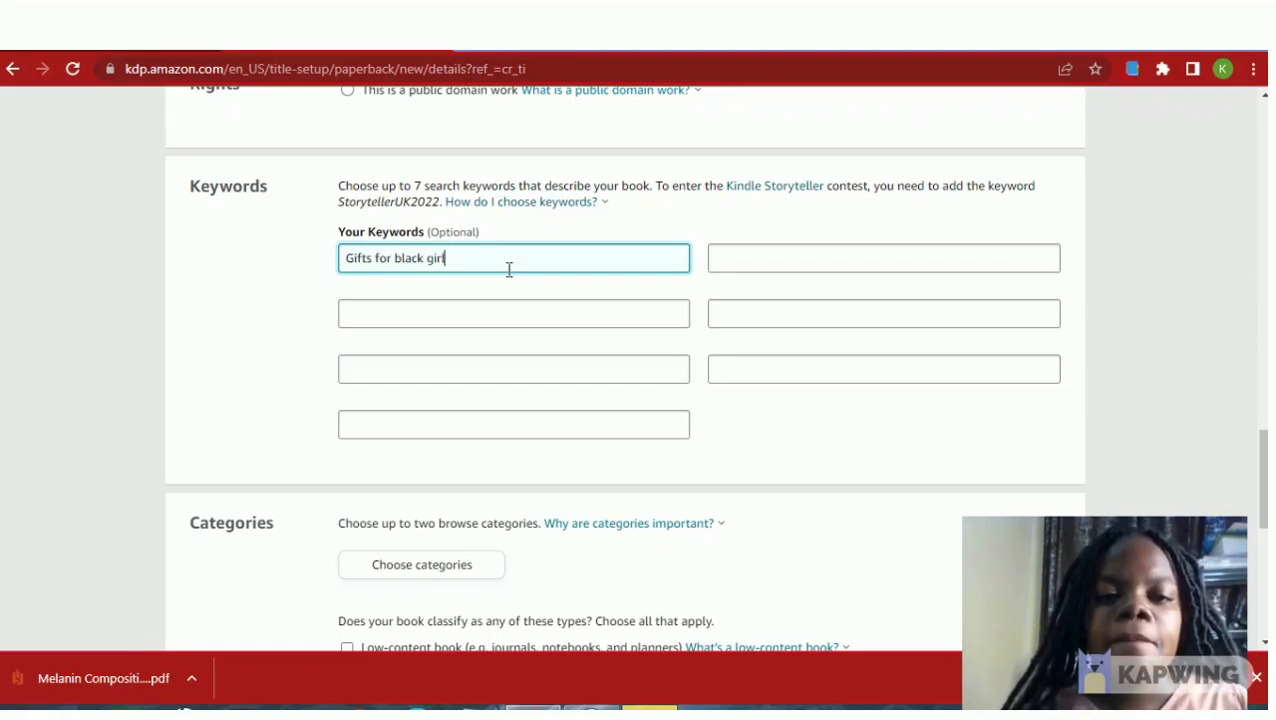
pyautogui.click(496, 311)
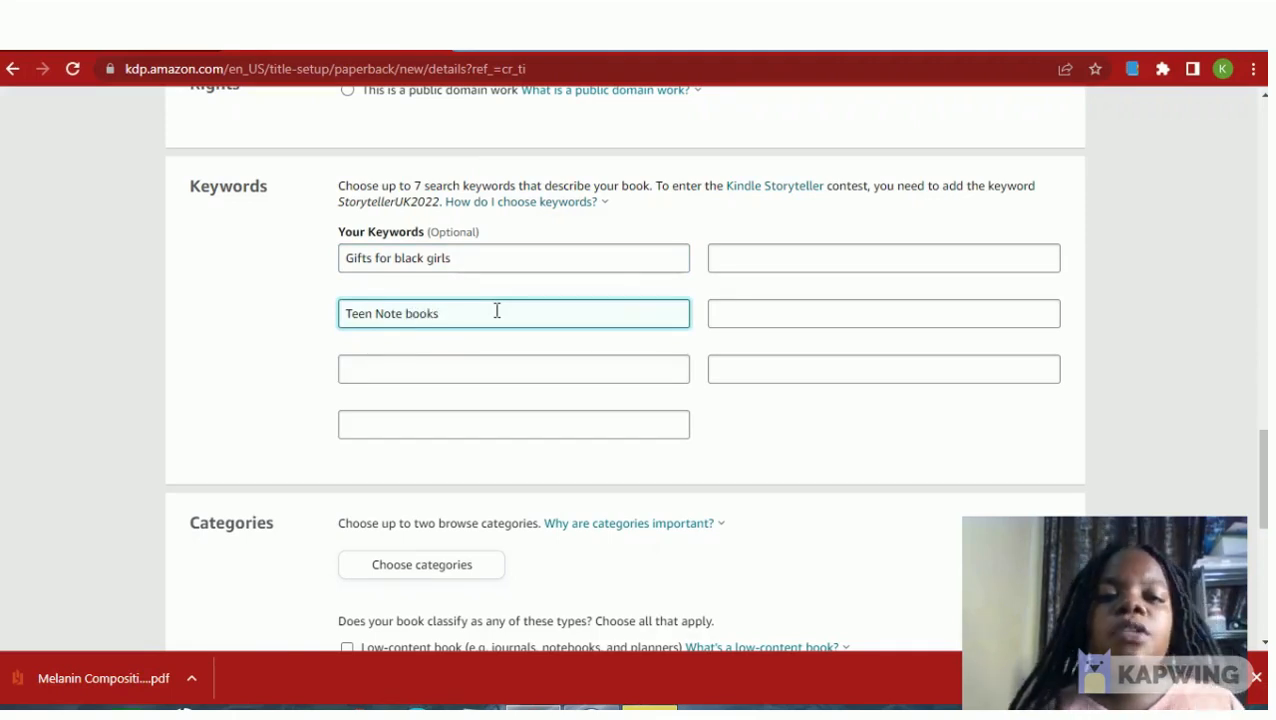
# Leave the remaining keywords empty and classify the paperback as a low-content book.
pyautogui.scroll(-1, 429, 377)
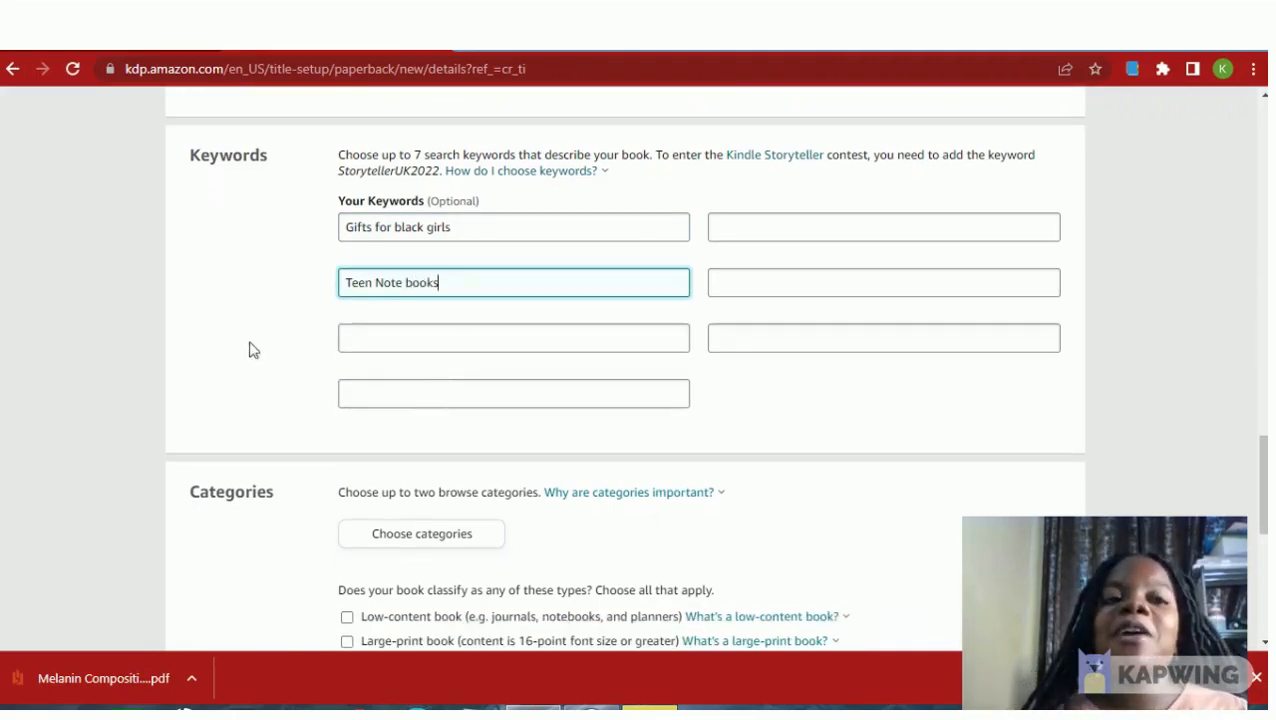
pyautogui.scroll(-3, 384, 272)
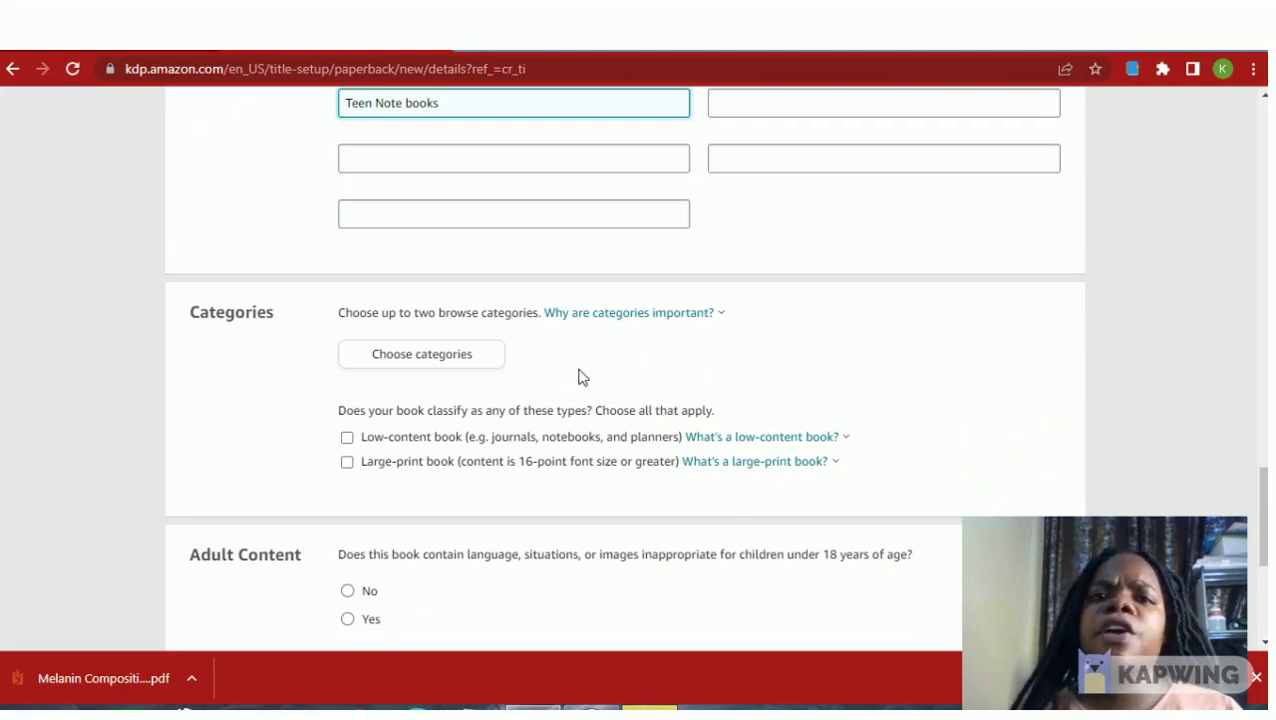
pyautogui.scroll(-2, 552, 407)
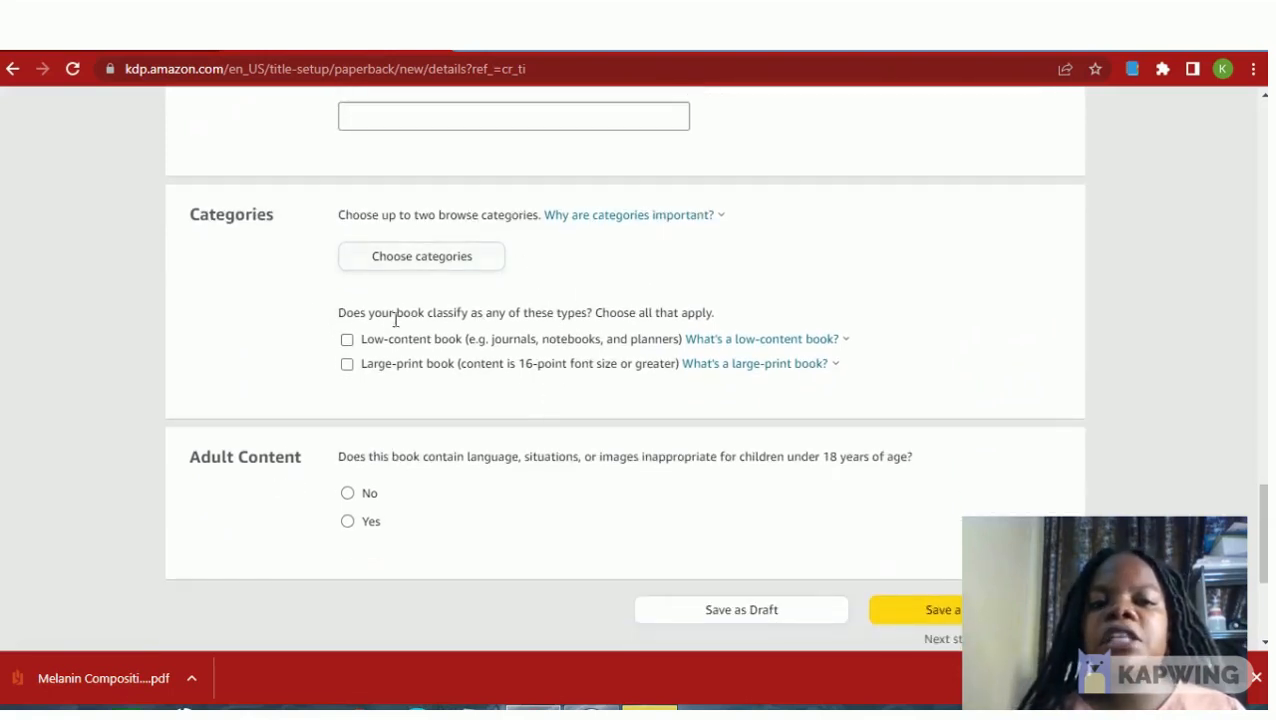
pyautogui.click(356, 343)
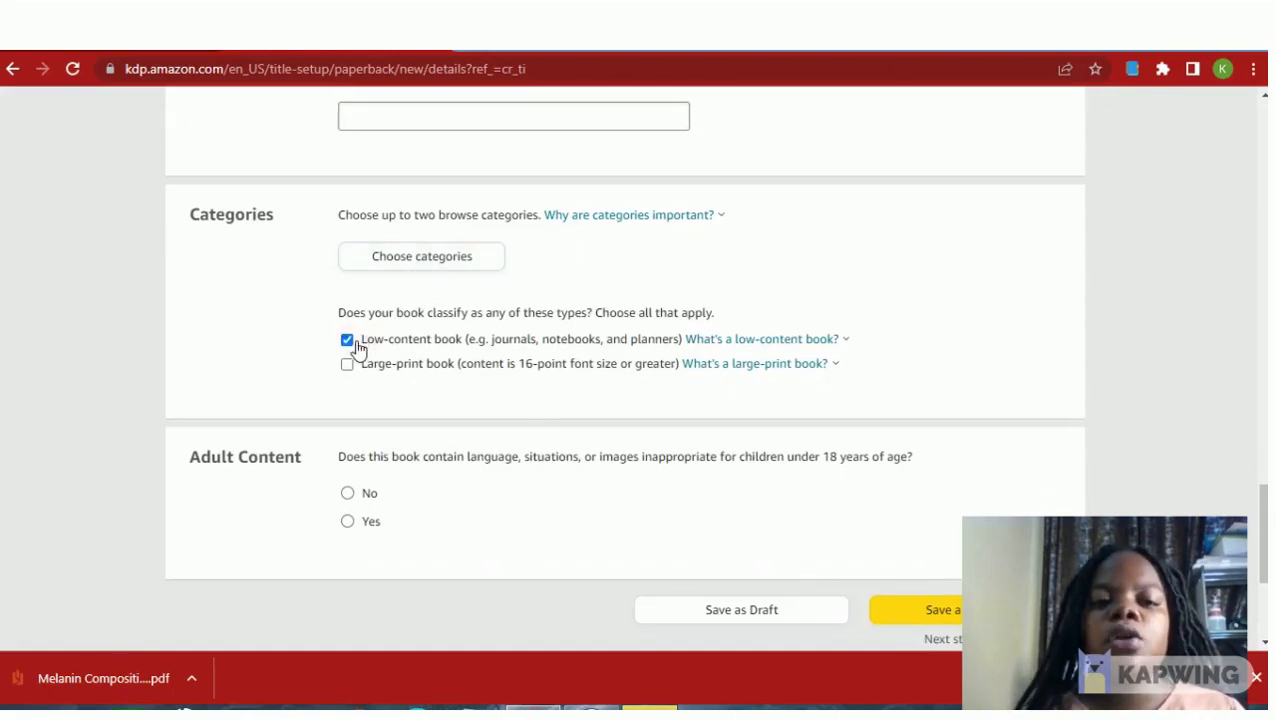
# Open the category selection and choose Juvenile Nonfiction > General as the first browse category.
pyautogui.click(455, 257)
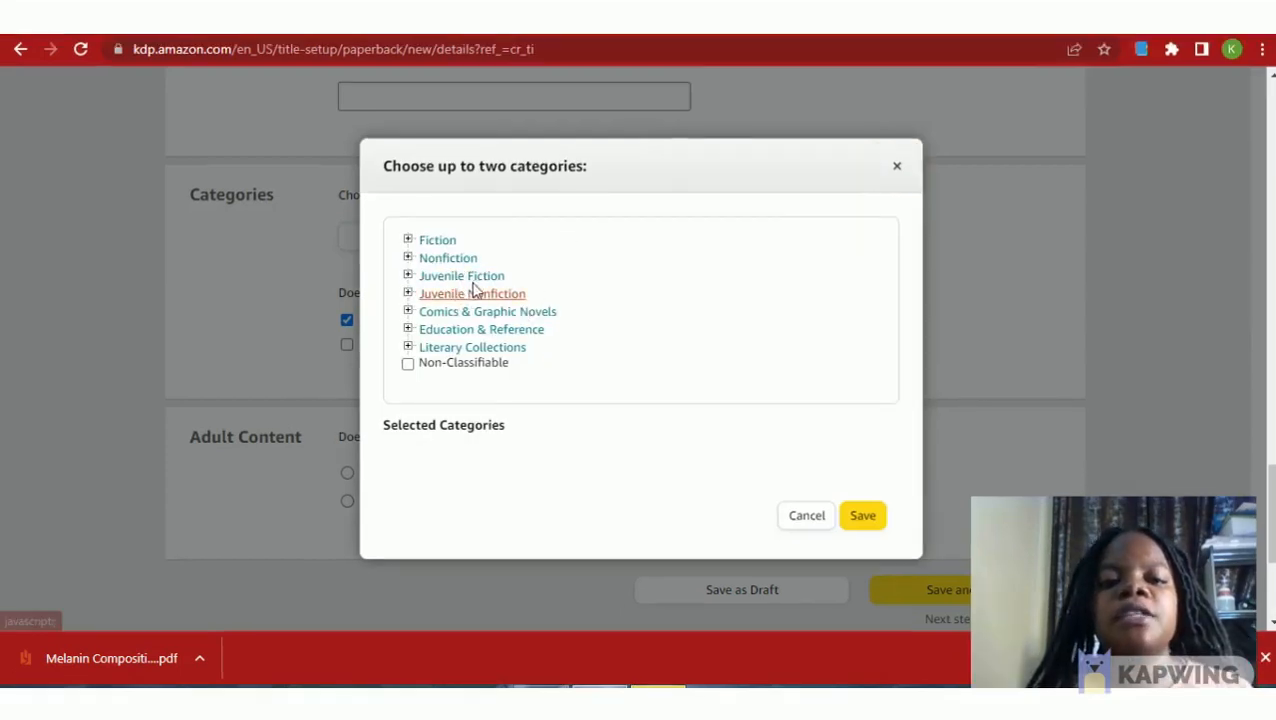
pyautogui.click(410, 278)
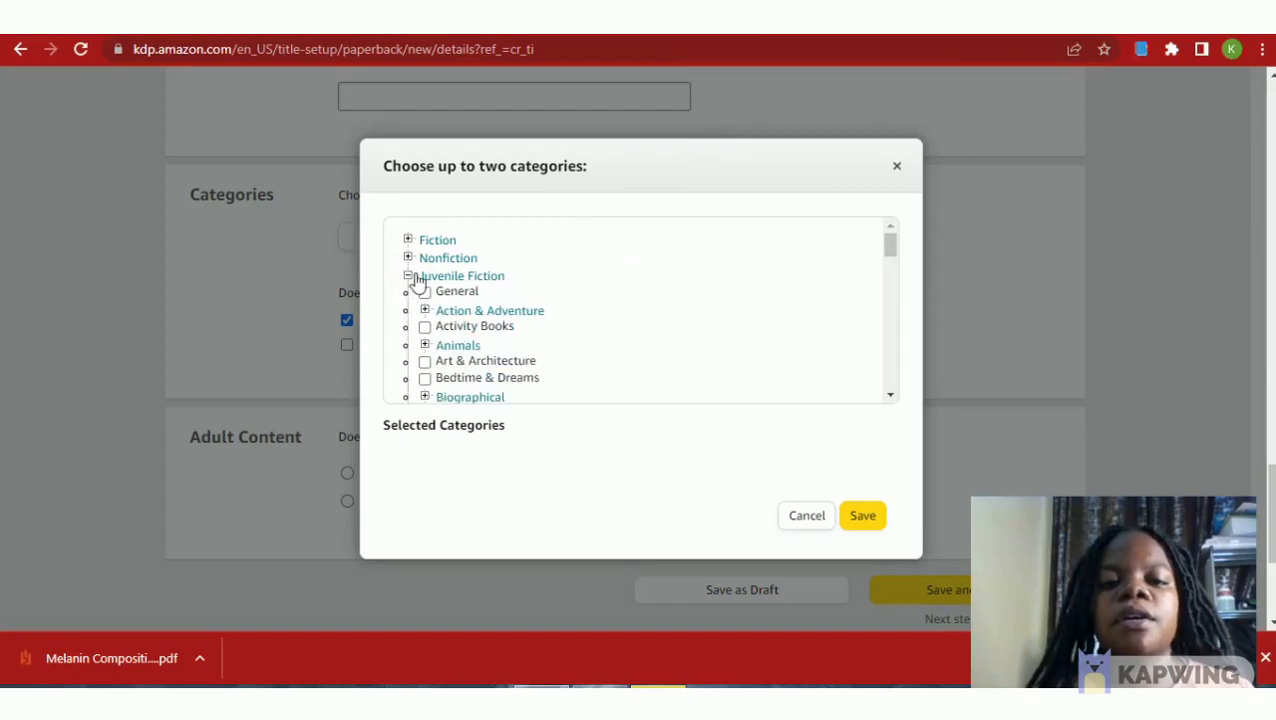
pyautogui.click(409, 277)
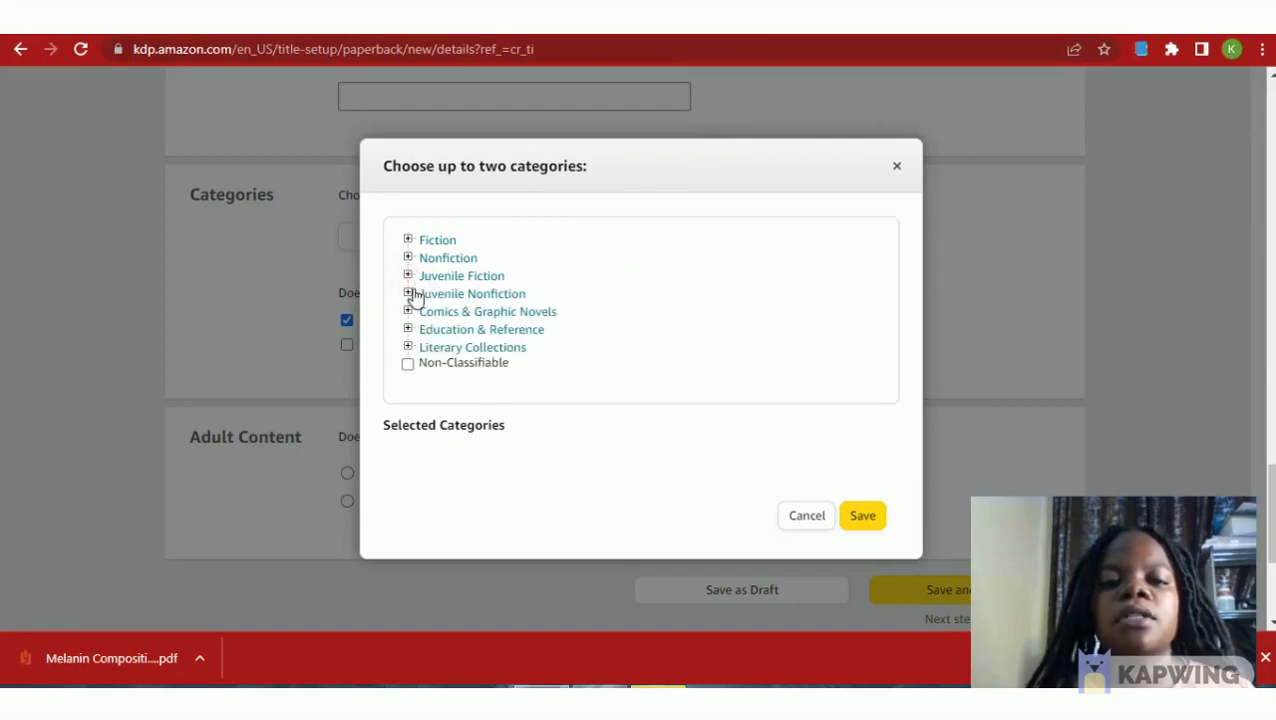
pyautogui.click(410, 294)
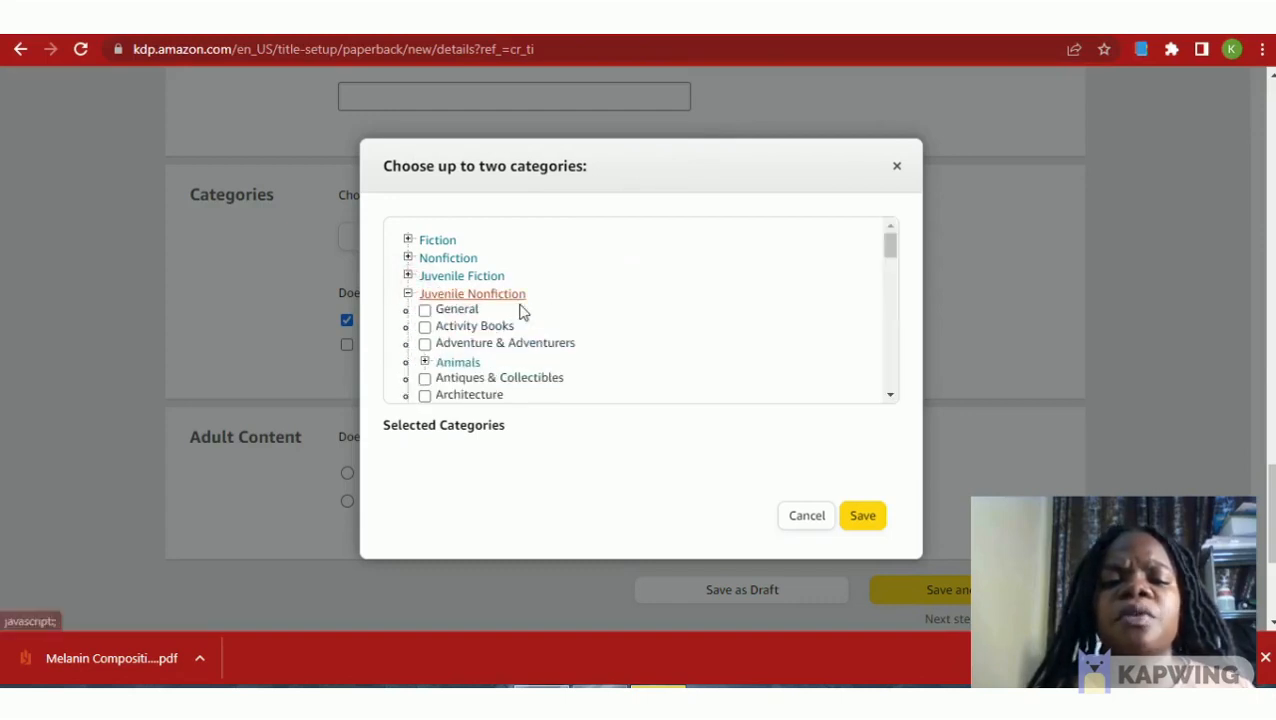
pyautogui.scroll(-1, 520, 312)
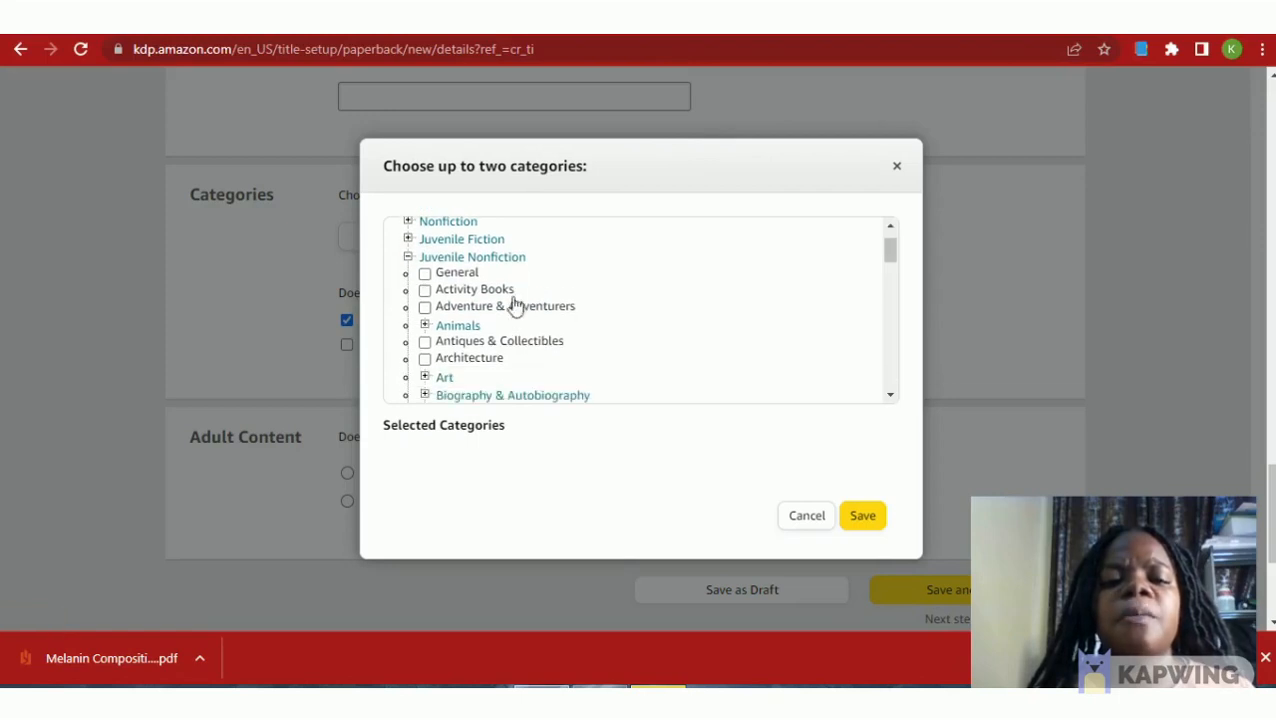
pyautogui.click(466, 274)
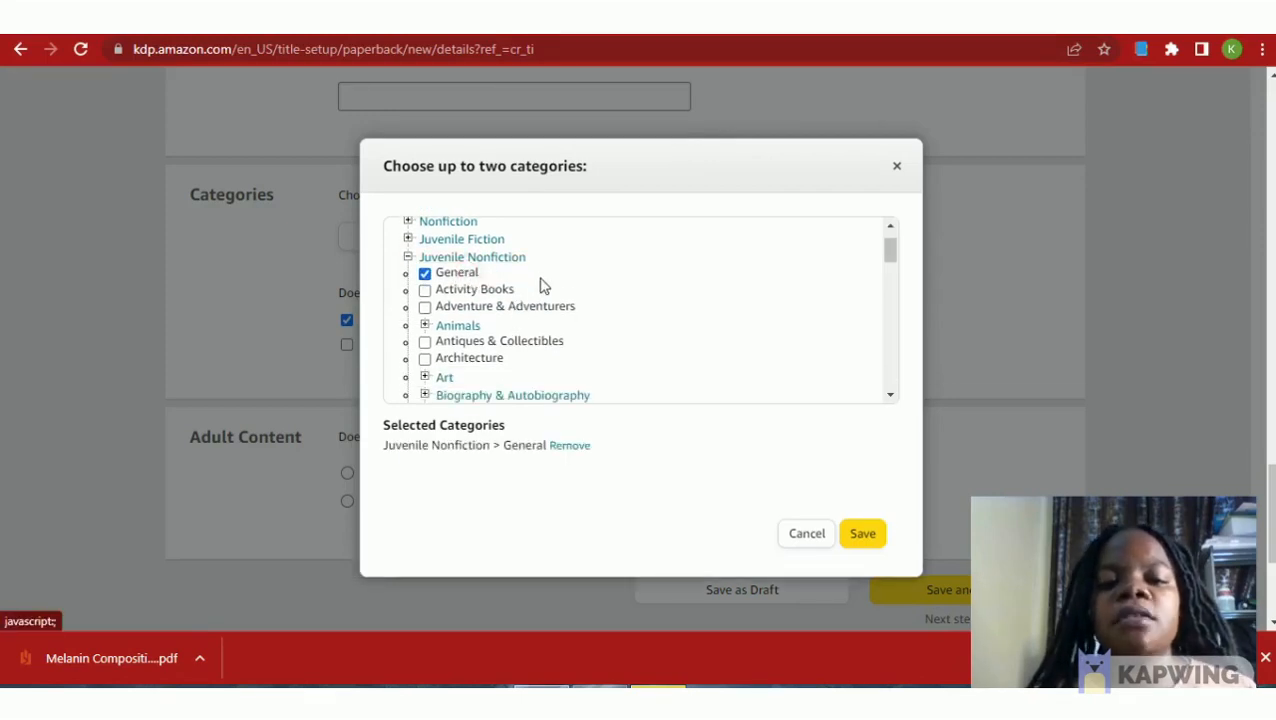
# Add Juvenile Nonfiction > Language Arts > Composition & Creative Writing as the second category and save the selection.
pyautogui.scroll(-4, 541, 285)
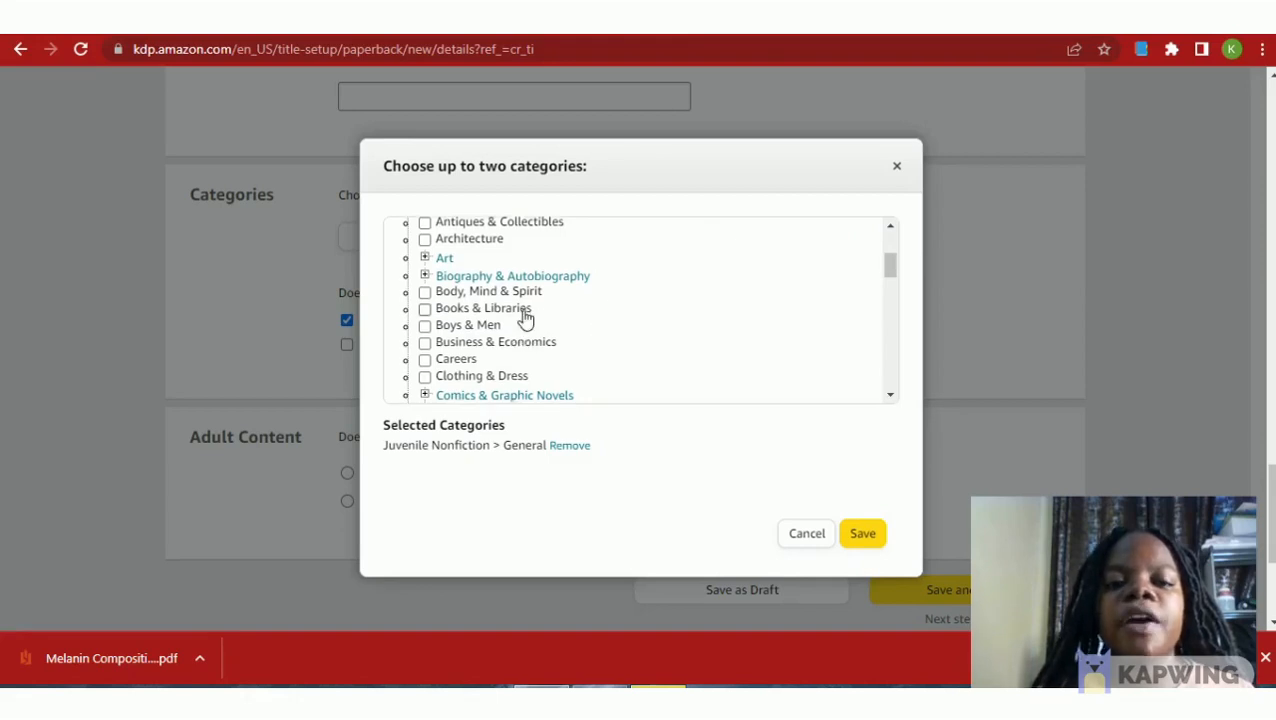
pyautogui.scroll(-5, 524, 319)
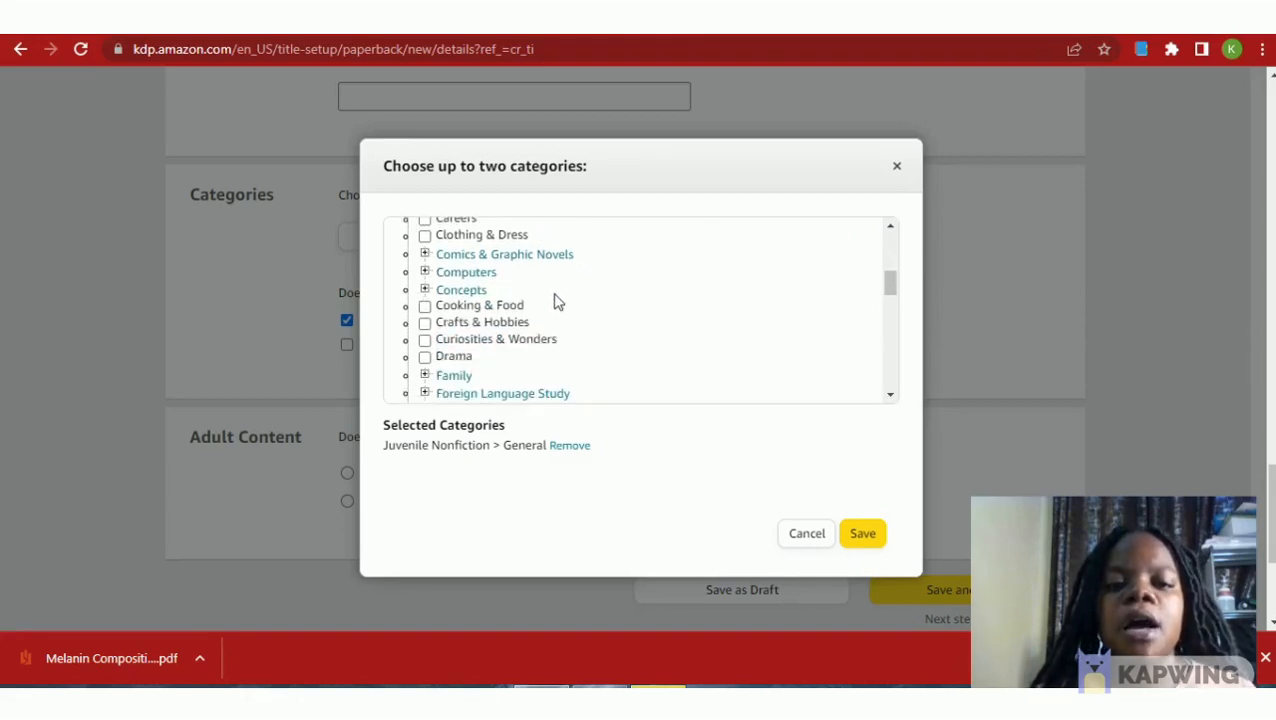
pyautogui.scroll(-6, 557, 302)
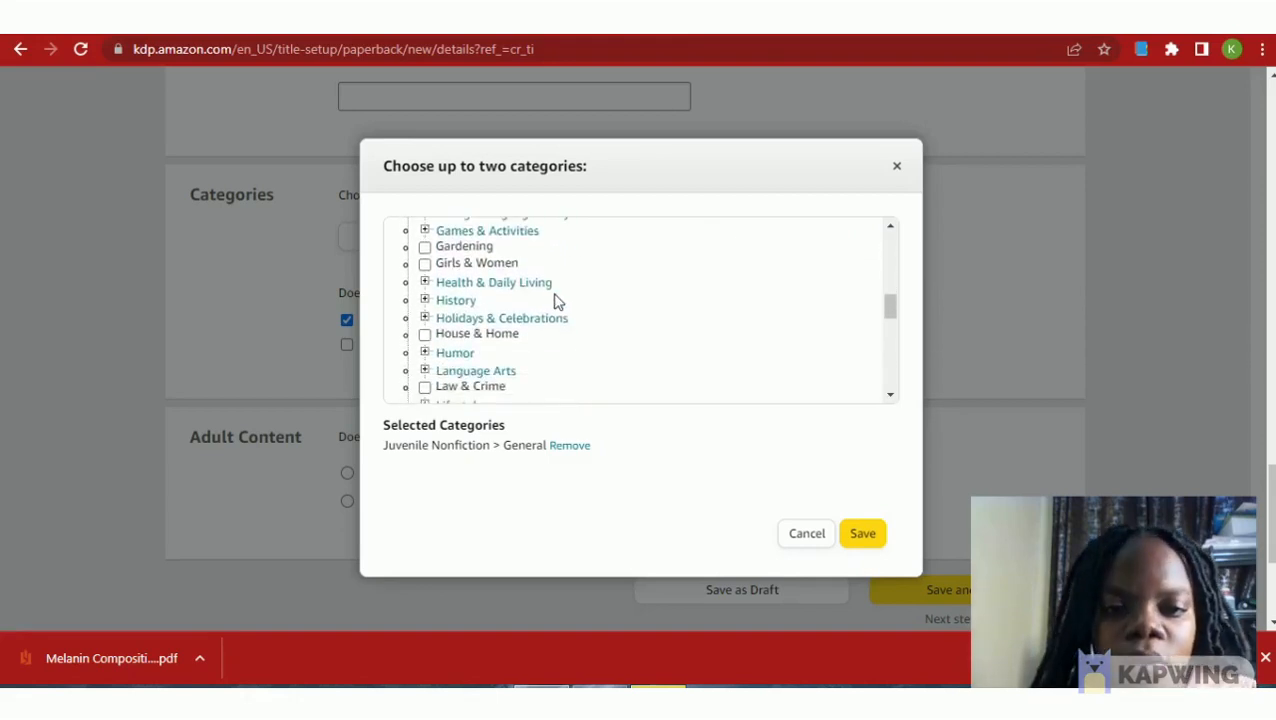
pyautogui.scroll(-4, 557, 302)
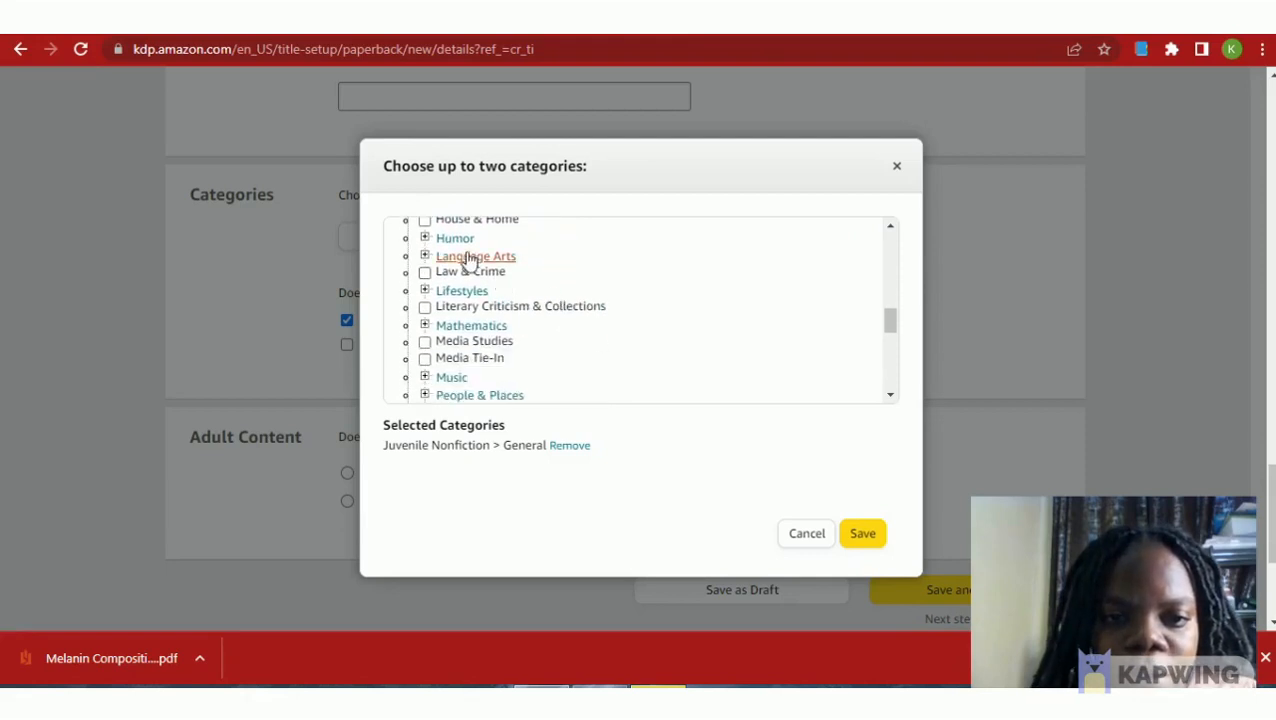
pyautogui.click(427, 256)
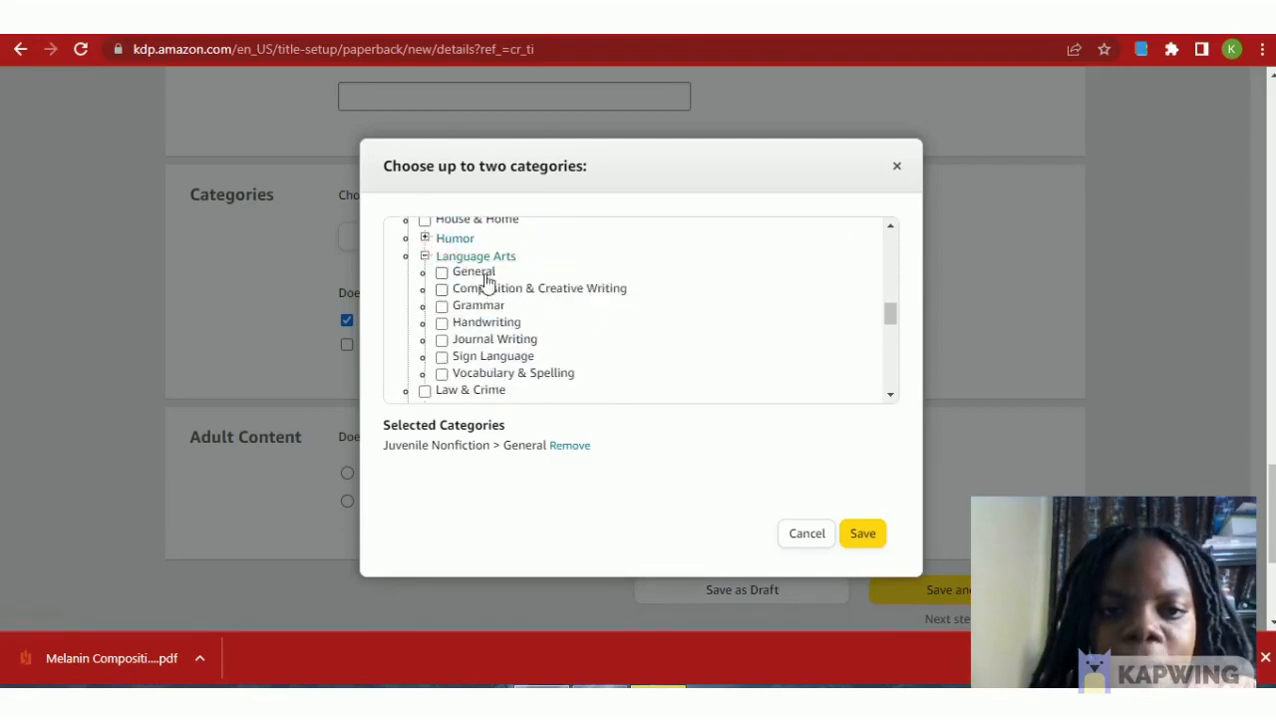
pyautogui.click(489, 291)
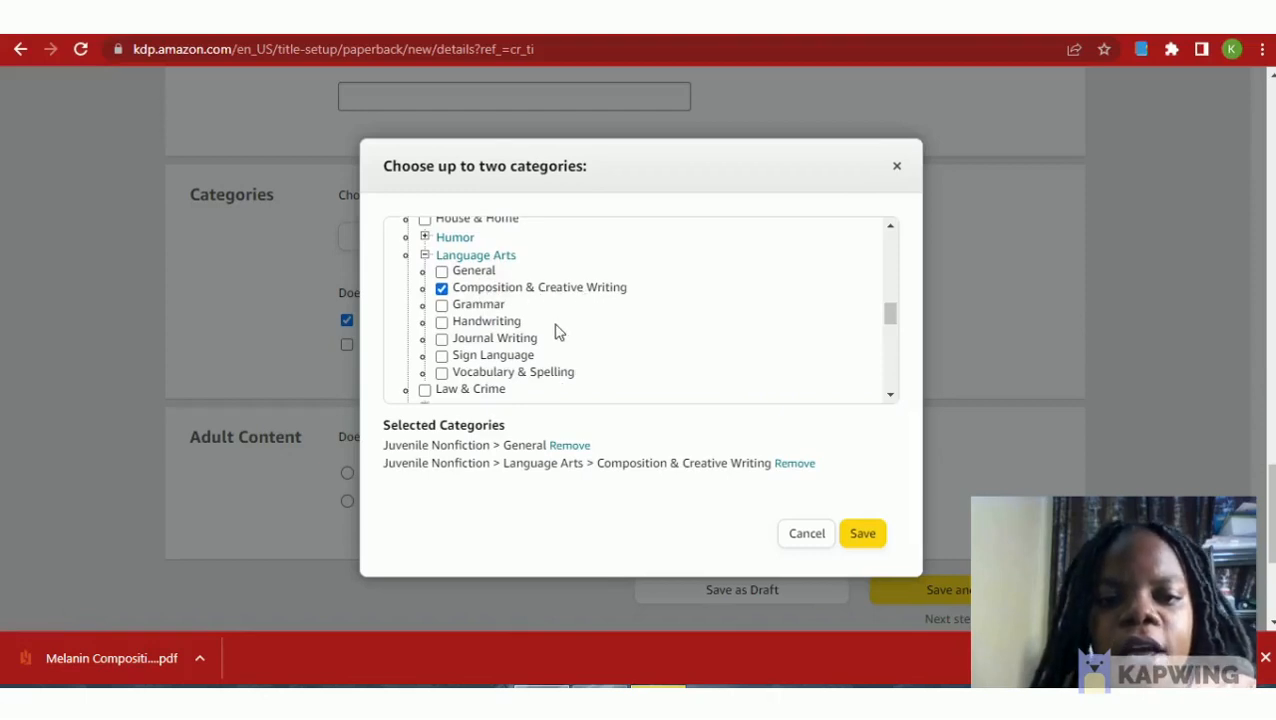
pyautogui.scroll(-1, 556, 330)
pyautogui.click(520, 323)
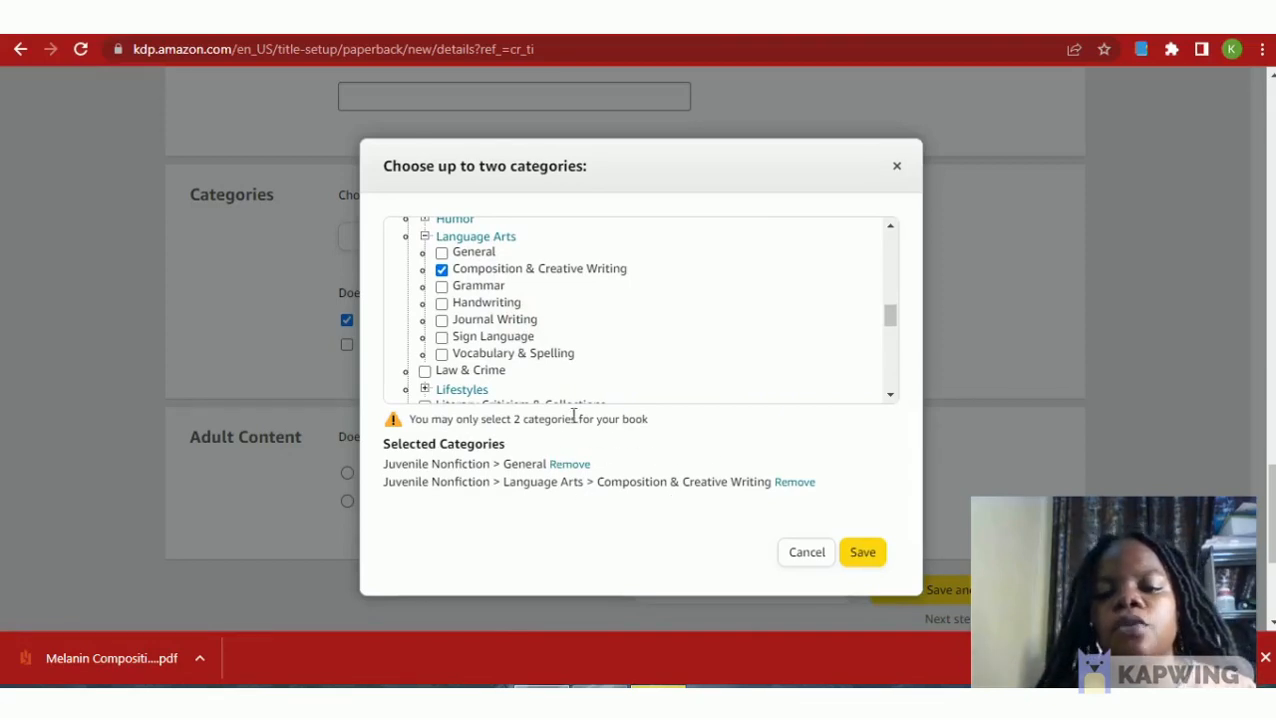
pyautogui.click(876, 558)
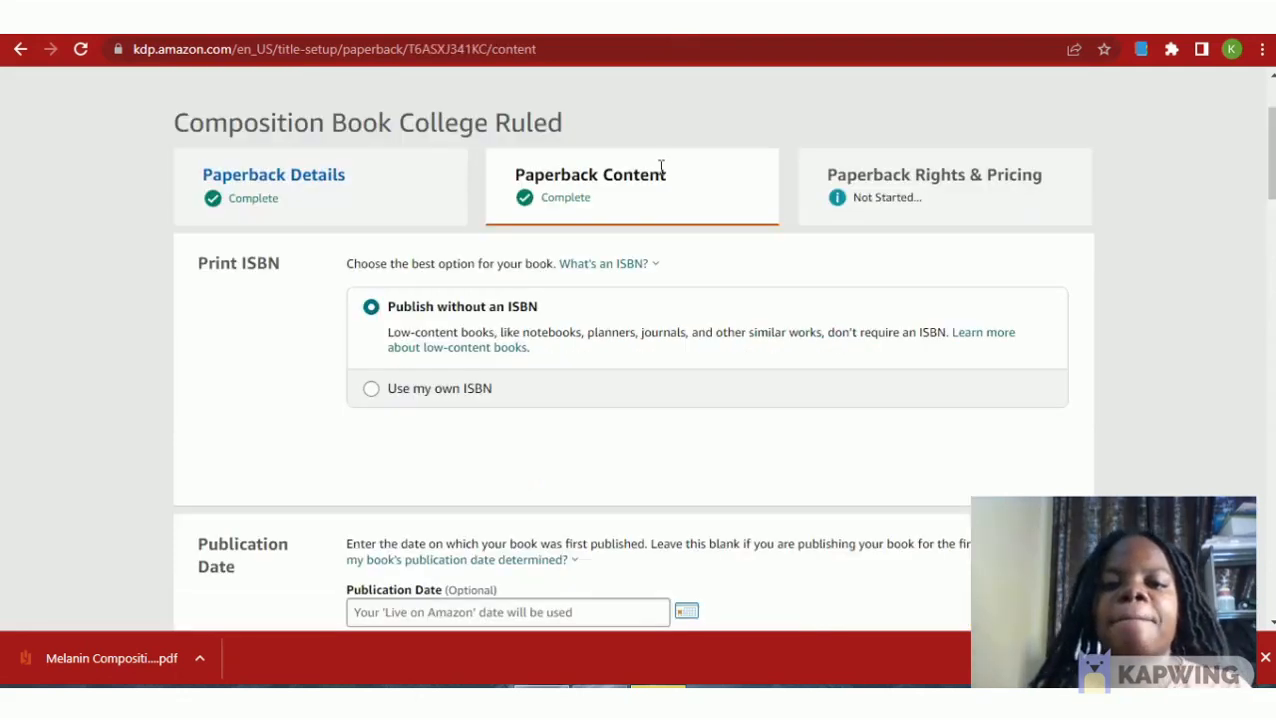
# Review the print ISBN, publication date, and ink and paper type settings in the paperback content.
pyautogui.scroll(1, 661, 168)
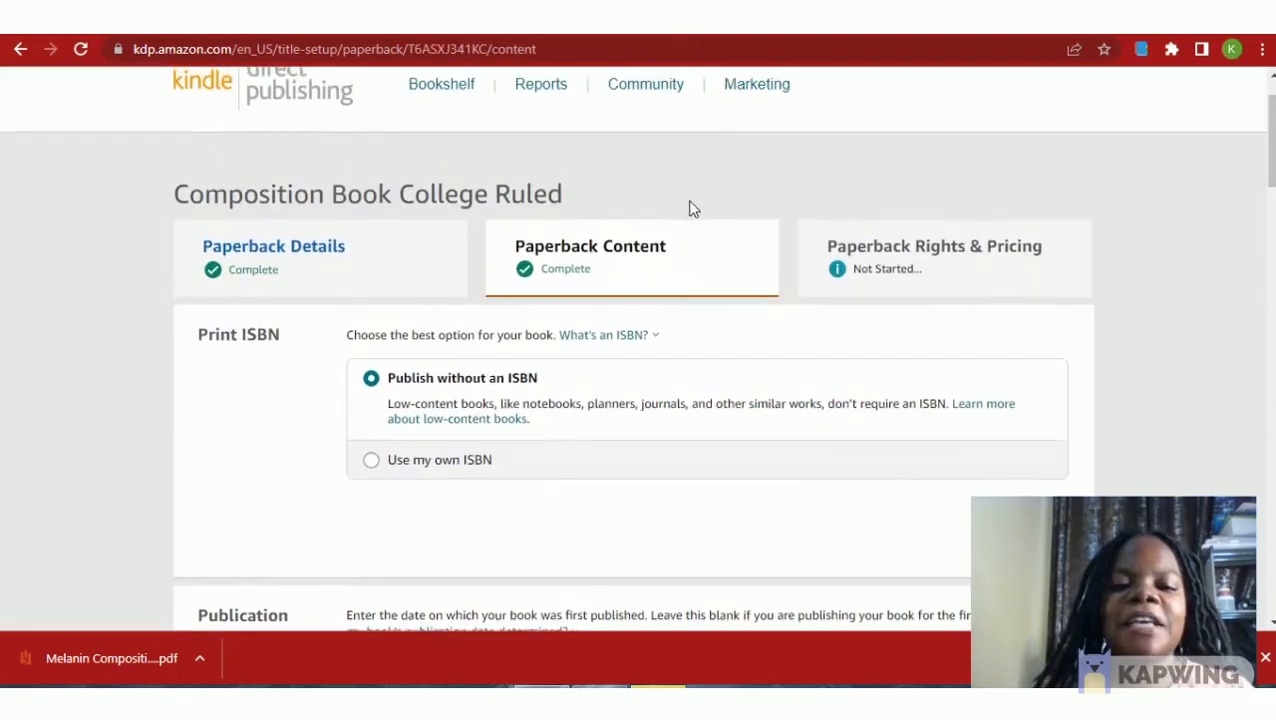
pyautogui.scroll(-1, 693, 208)
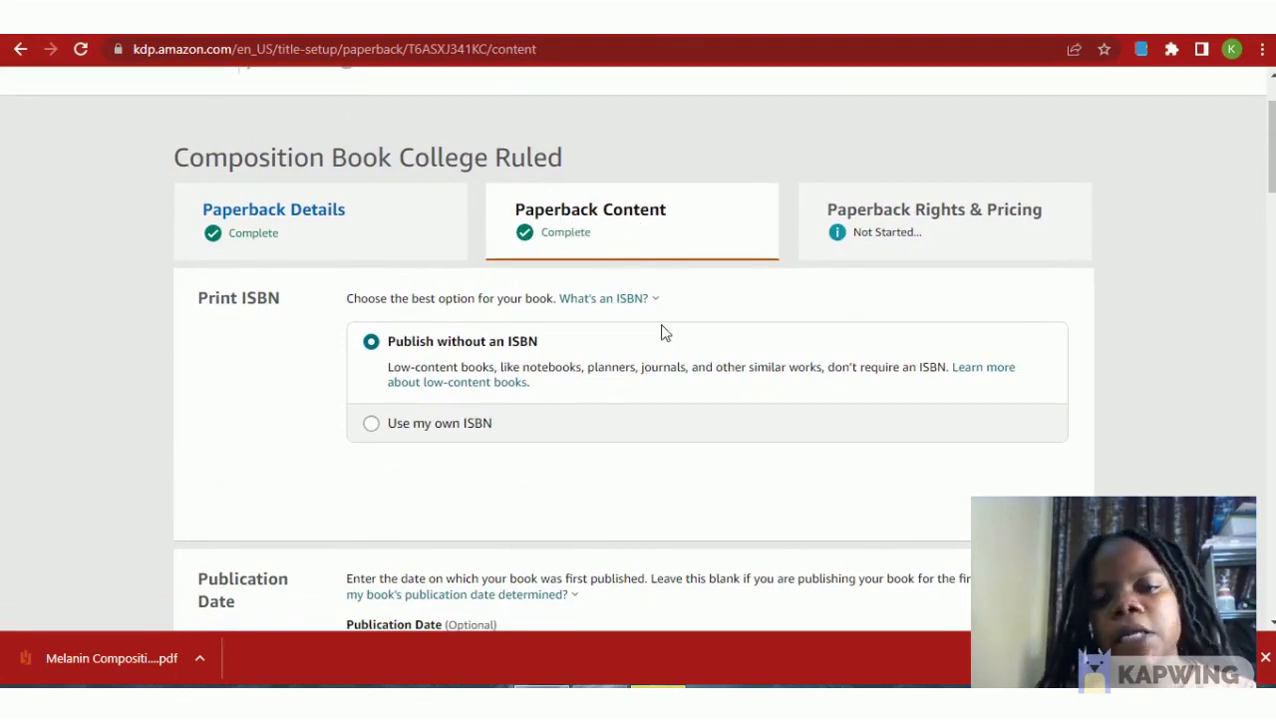
pyautogui.scroll(-1, 662, 332)
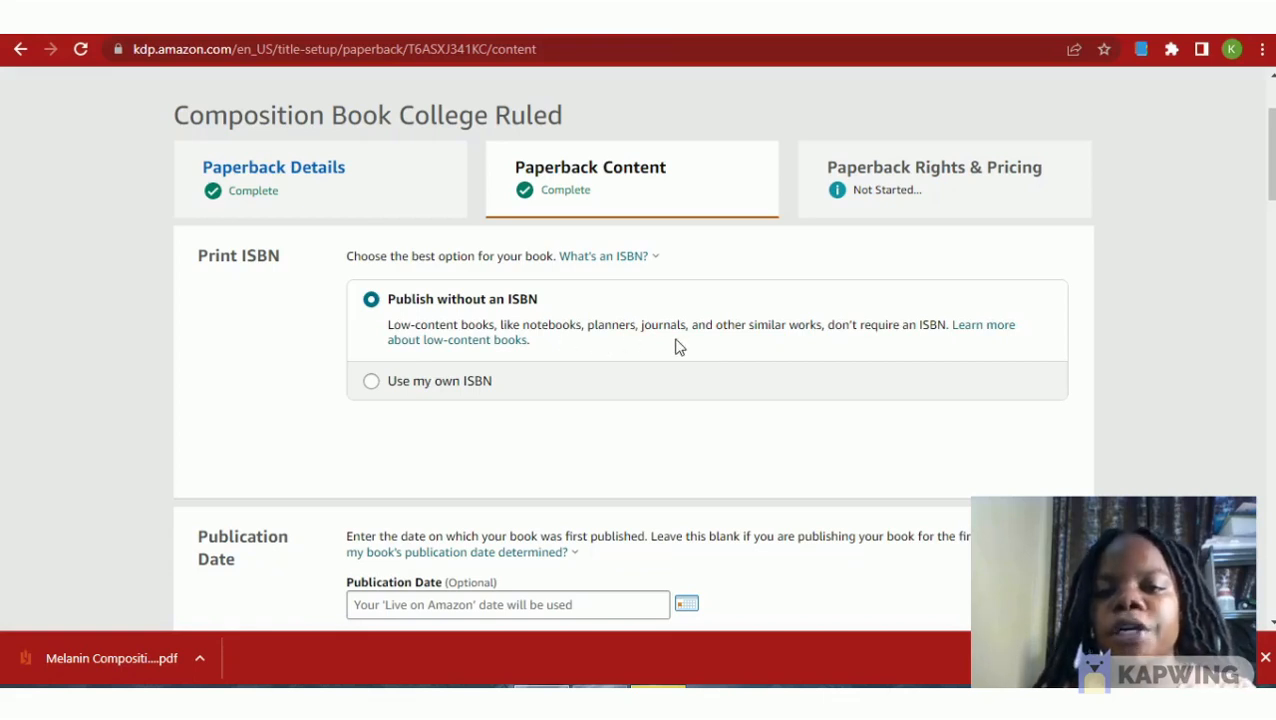
pyautogui.scroll(-3, 658, 358)
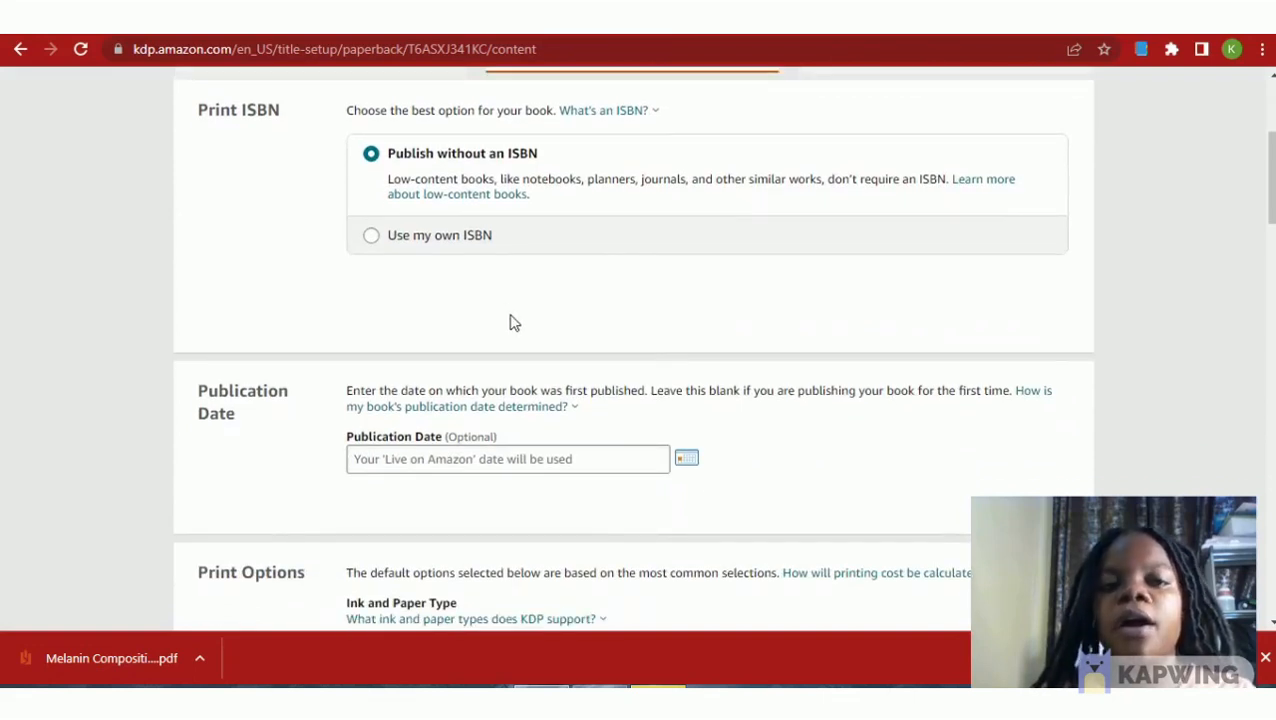
pyautogui.scroll(-2, 510, 322)
pyautogui.click(508, 312)
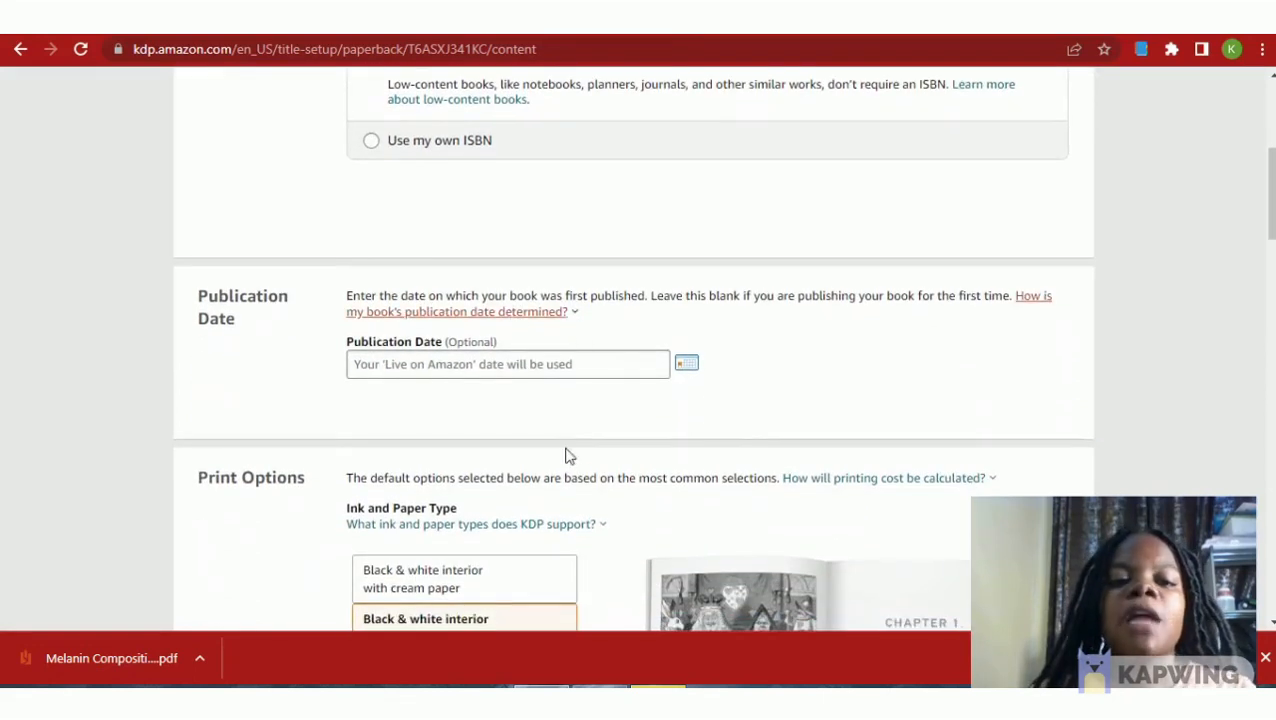
pyautogui.scroll(-2, 565, 465)
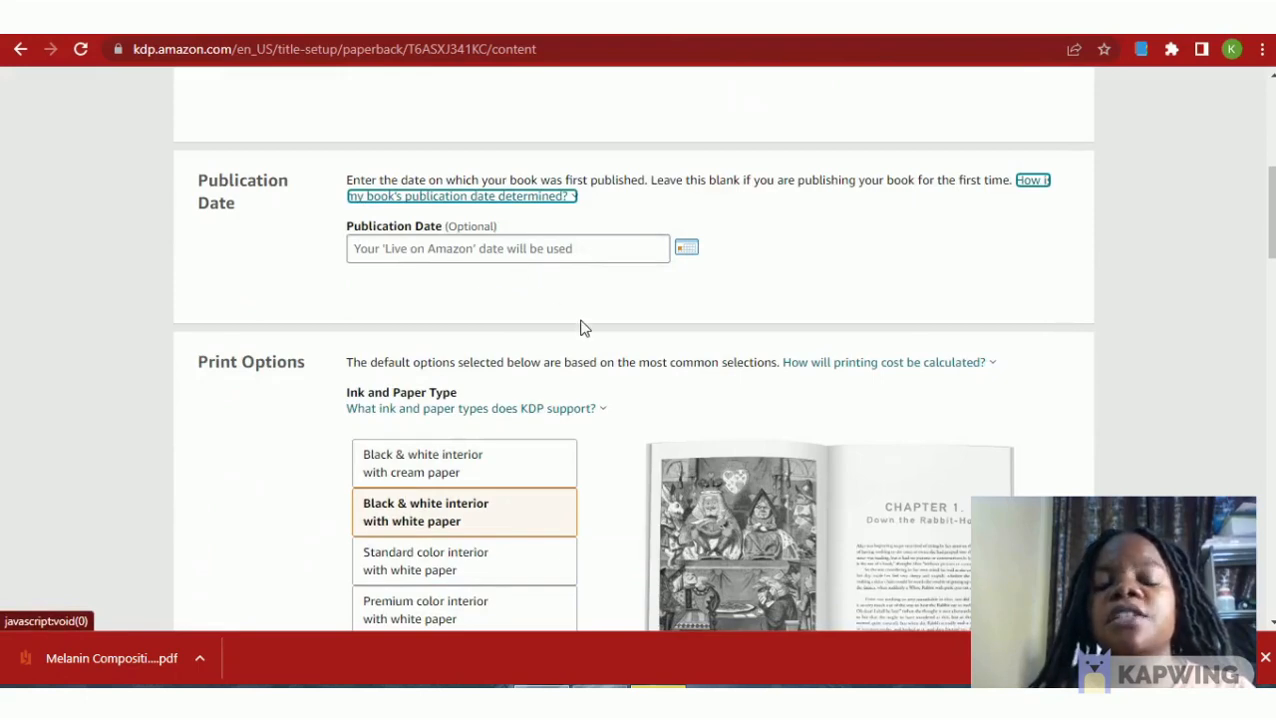
pyautogui.scroll(-3, 584, 328)
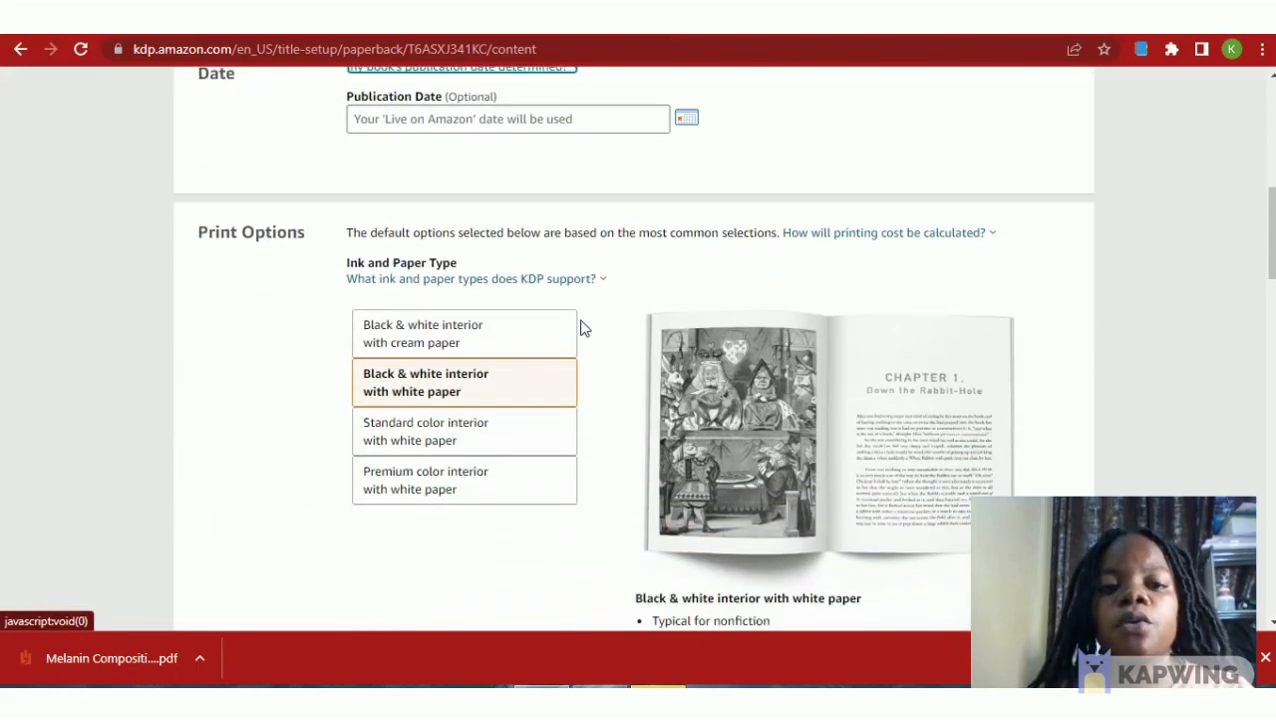
pyautogui.scroll(-2, 584, 328)
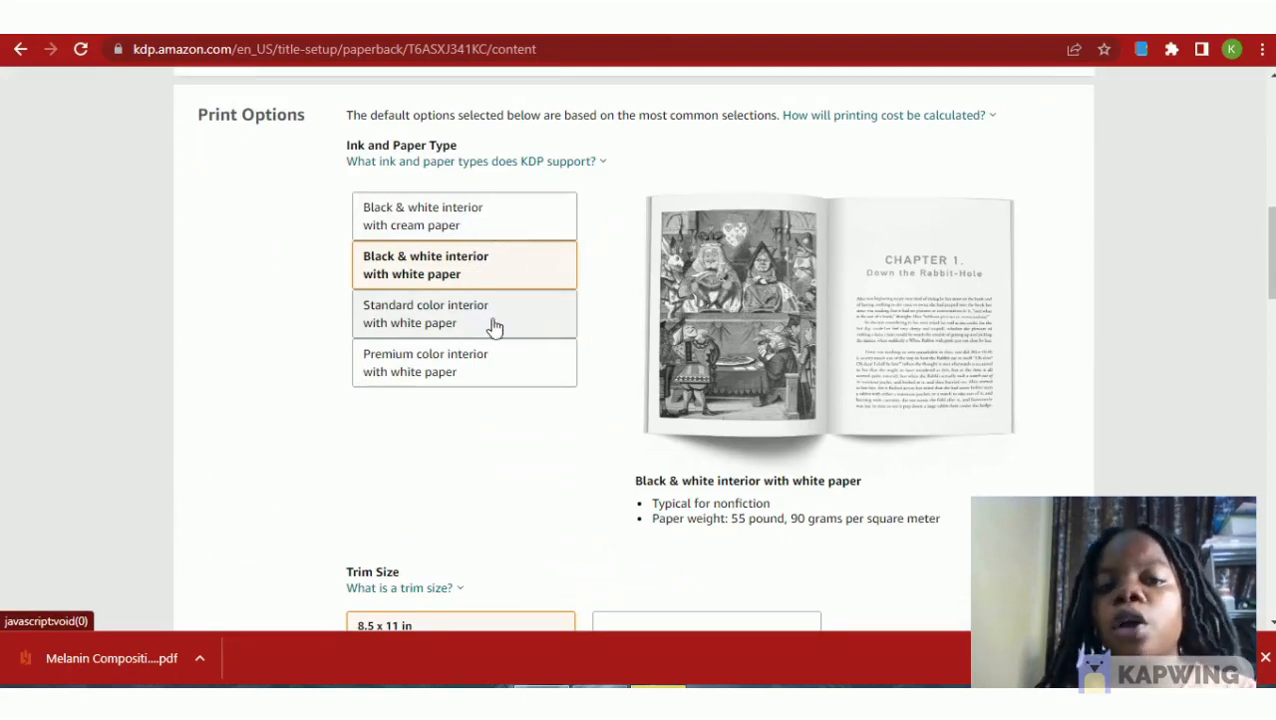
# View the available trim sizes without changing the selection, and check the bleed and cover finish settings.
pyautogui.scroll(-3, 540, 452)
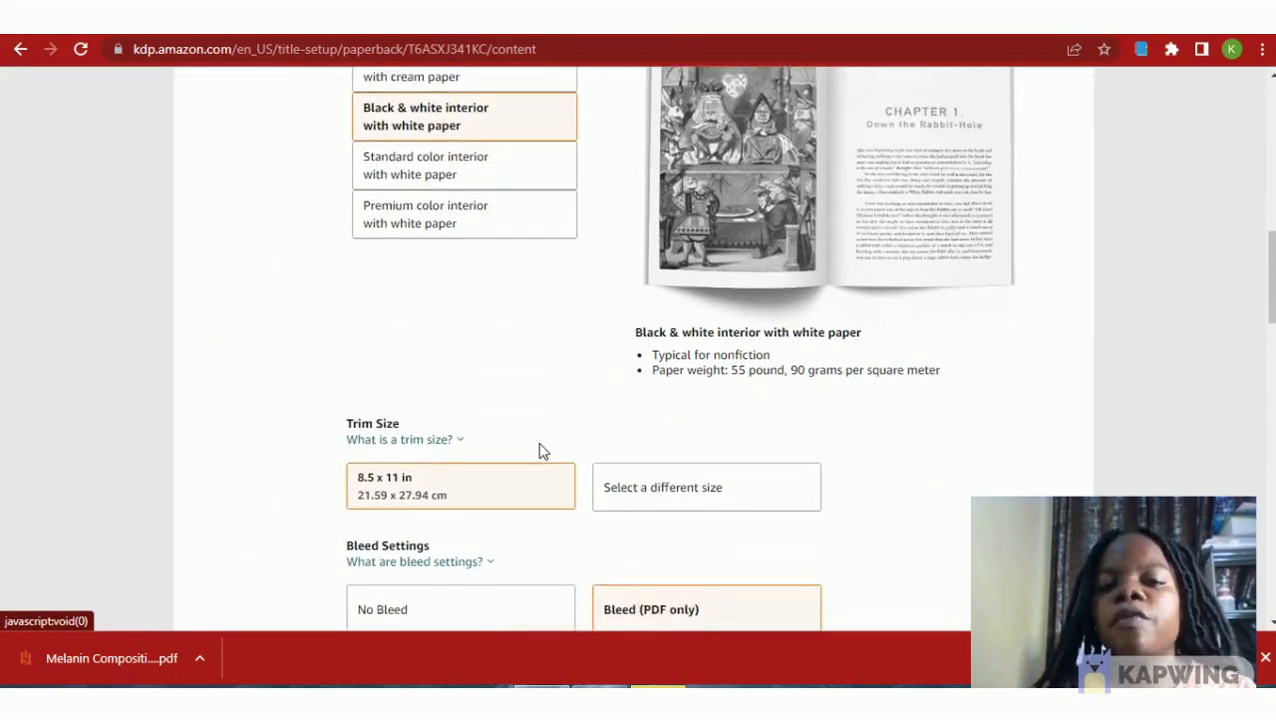
pyautogui.scroll(-4, 540, 452)
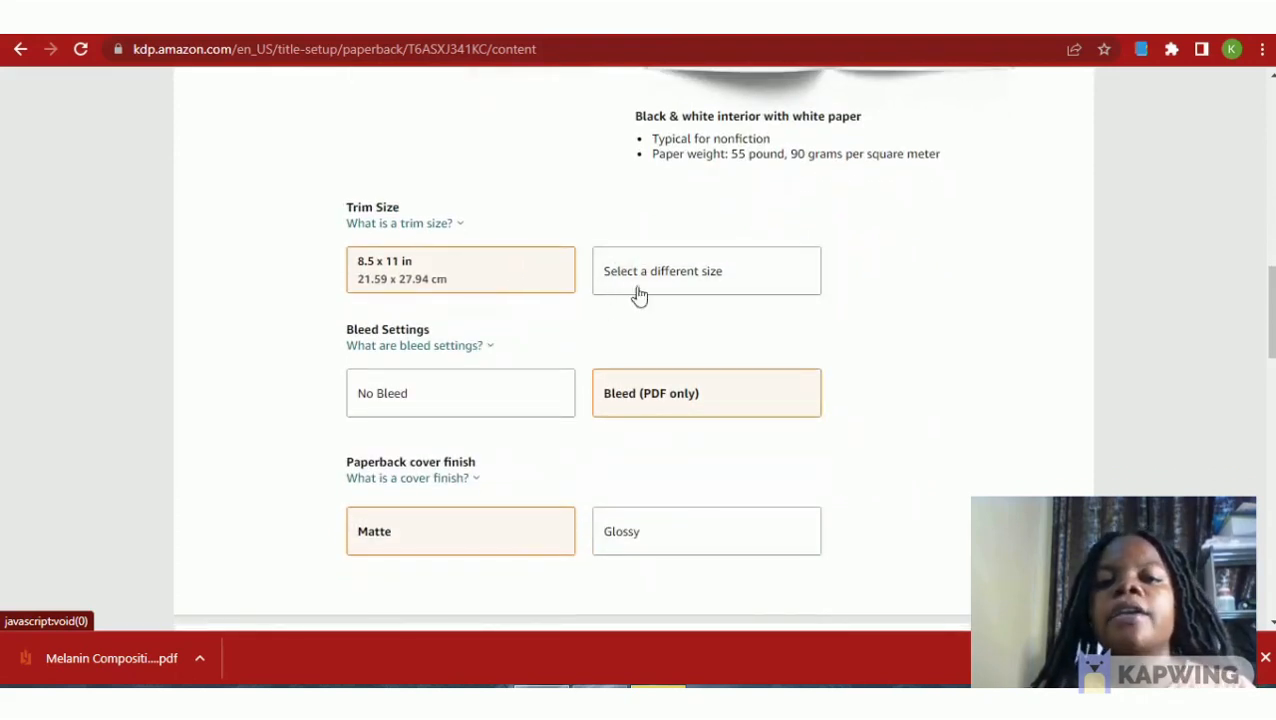
pyautogui.click(670, 280)
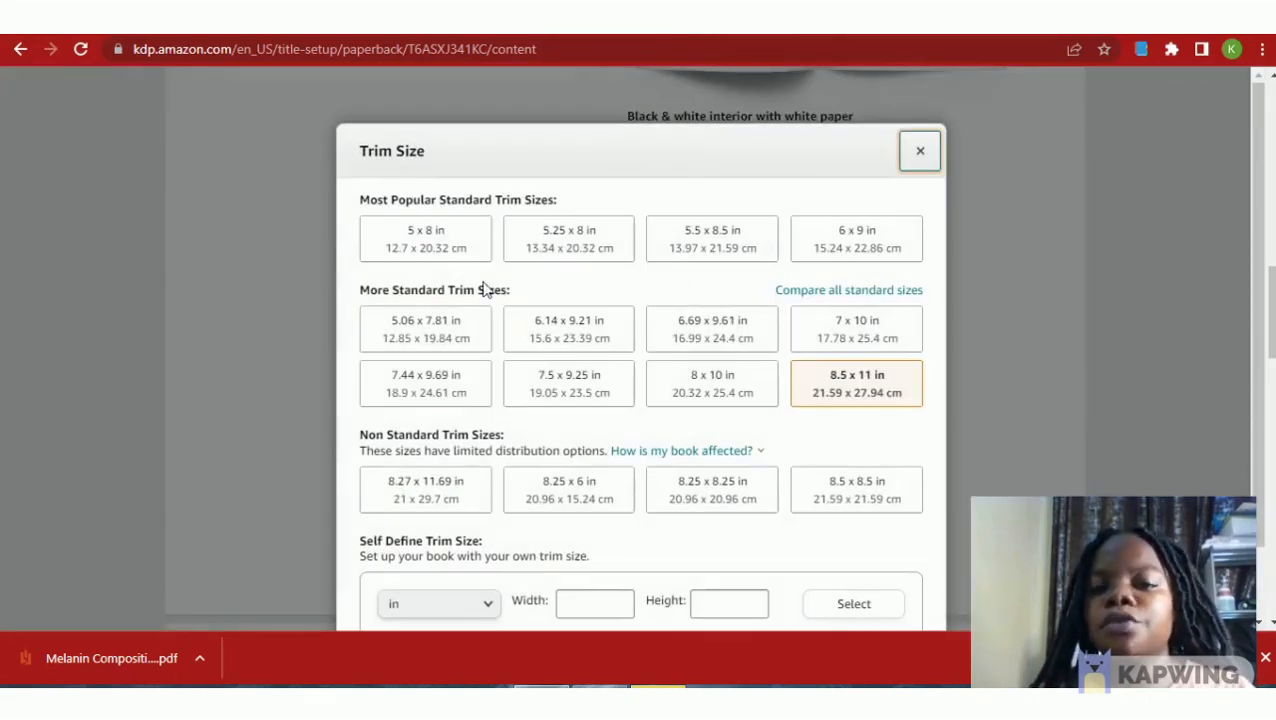
pyautogui.click(922, 152)
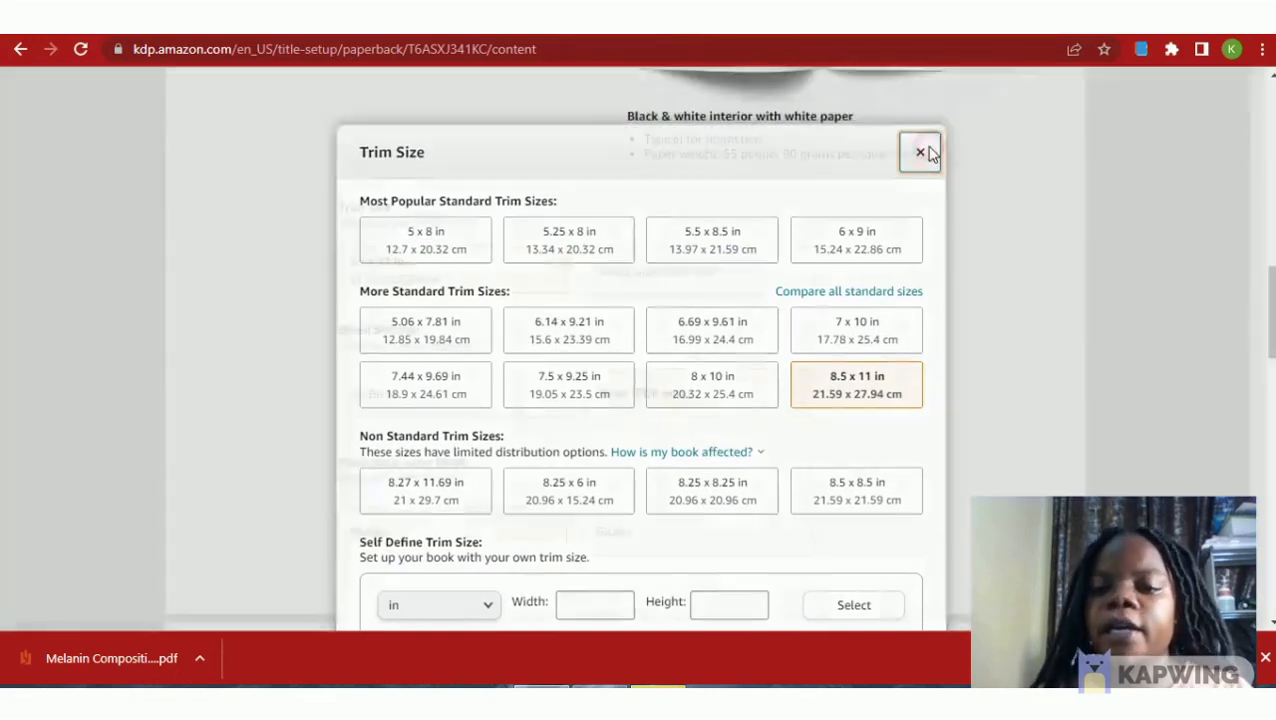
pyautogui.scroll(-1, 645, 311)
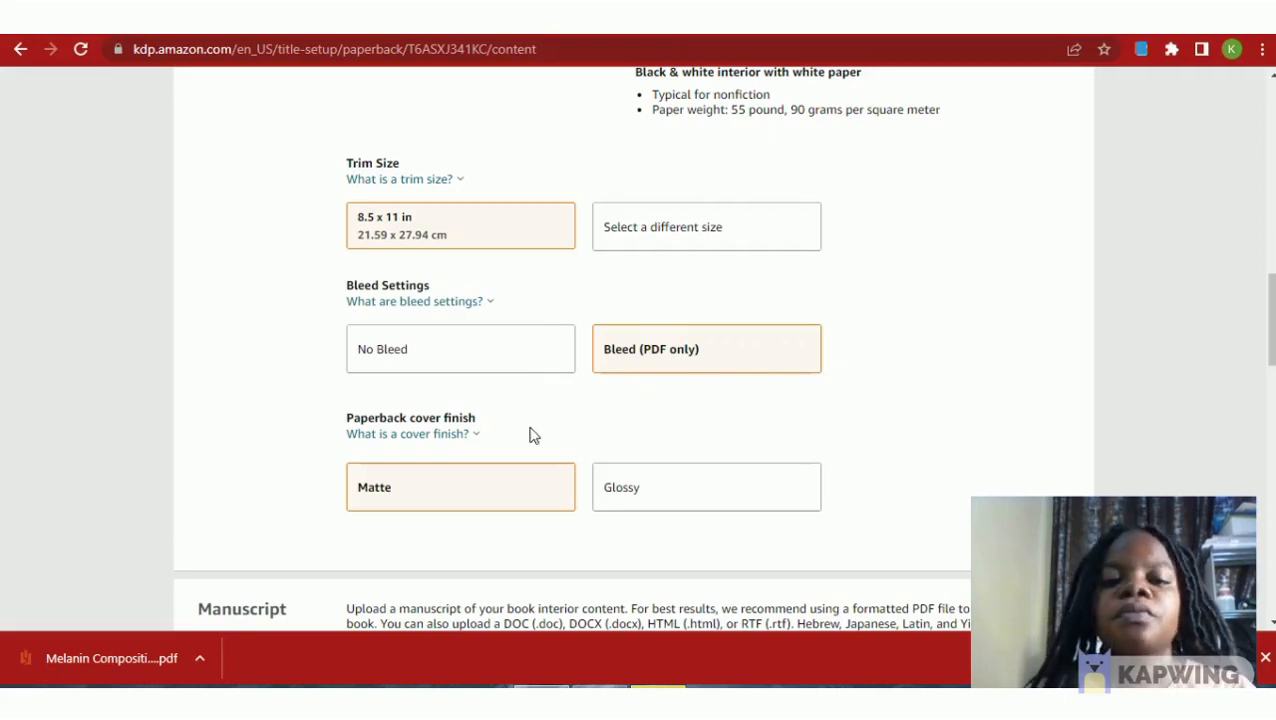
pyautogui.scroll(-2, 530, 435)
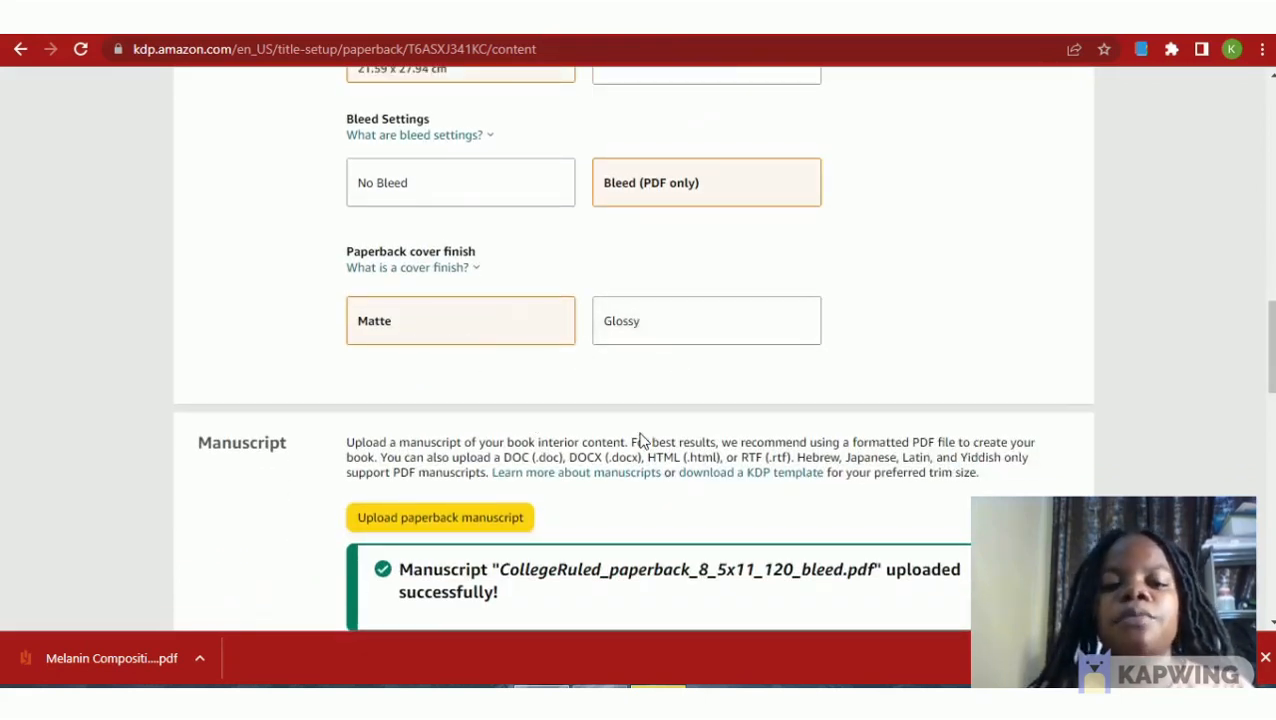
# Check the uploaded manuscript and cover, launch the print previewer, and advance from the cover to the first interior page.
pyautogui.scroll(-3, 641, 440)
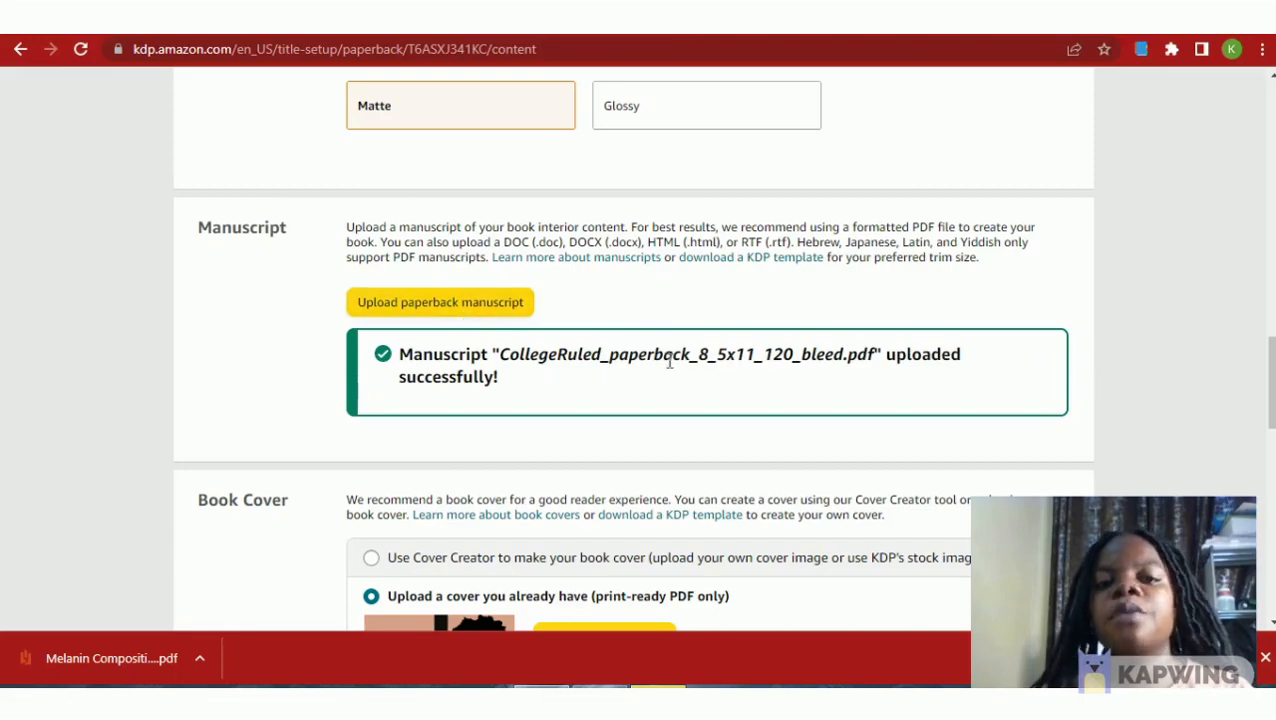
pyautogui.scroll(-3, 658, 388)
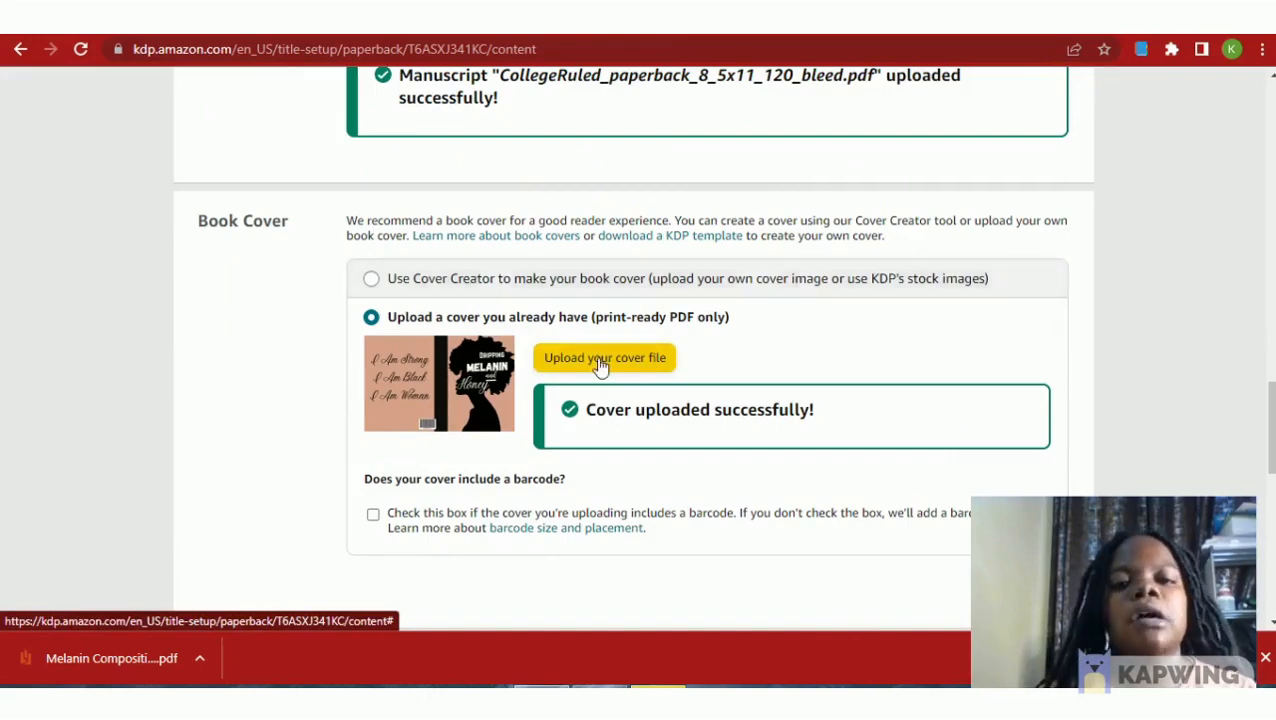
pyautogui.scroll(-3, 598, 312)
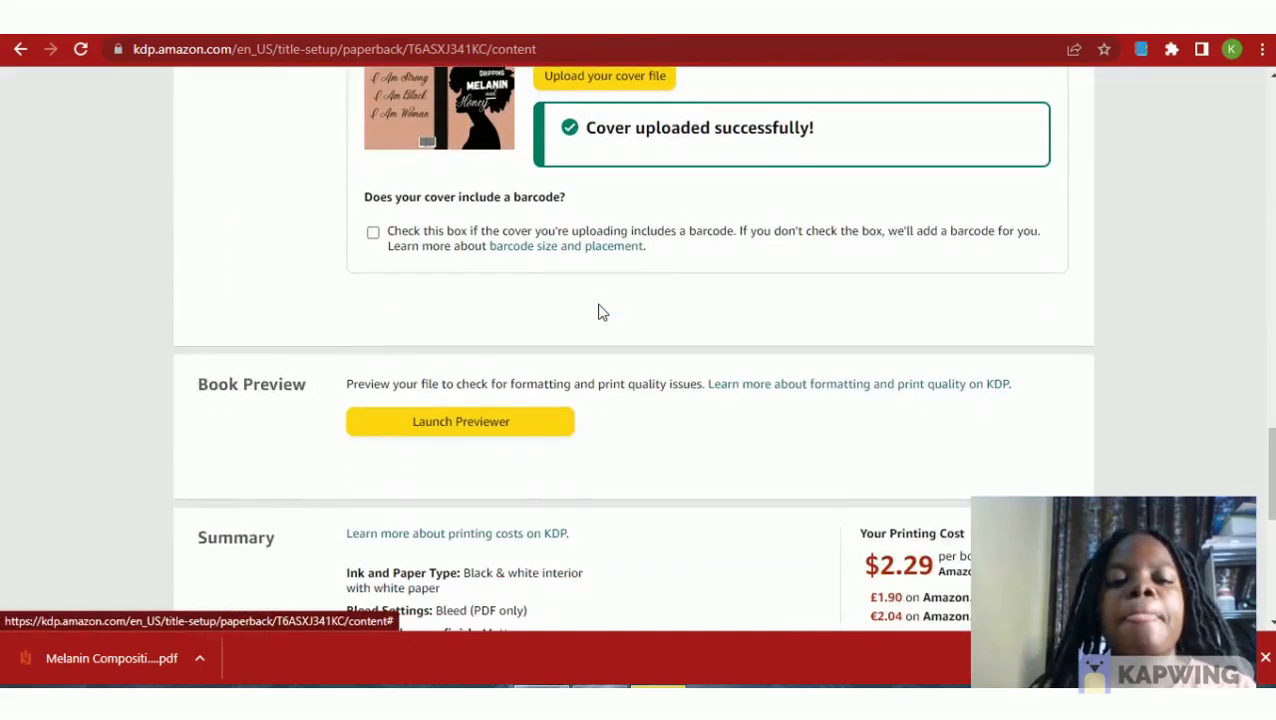
pyautogui.scroll(-2, 598, 312)
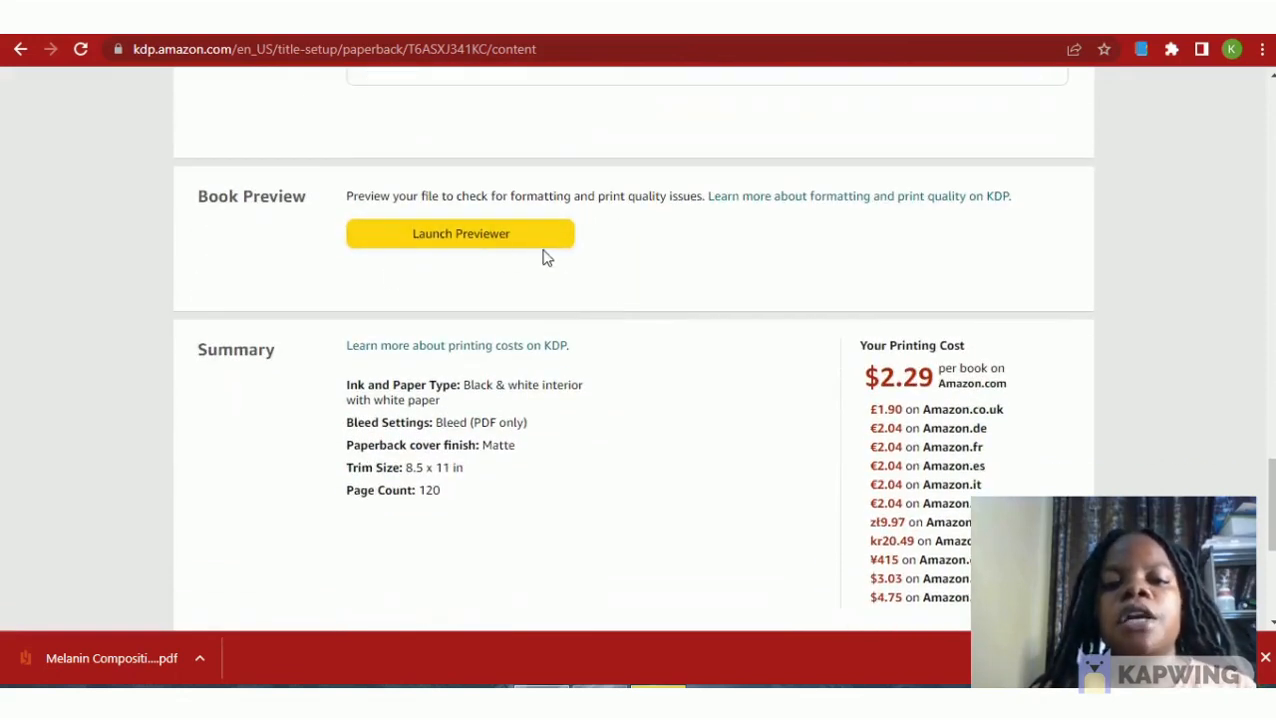
pyautogui.scroll(2, 604, 247)
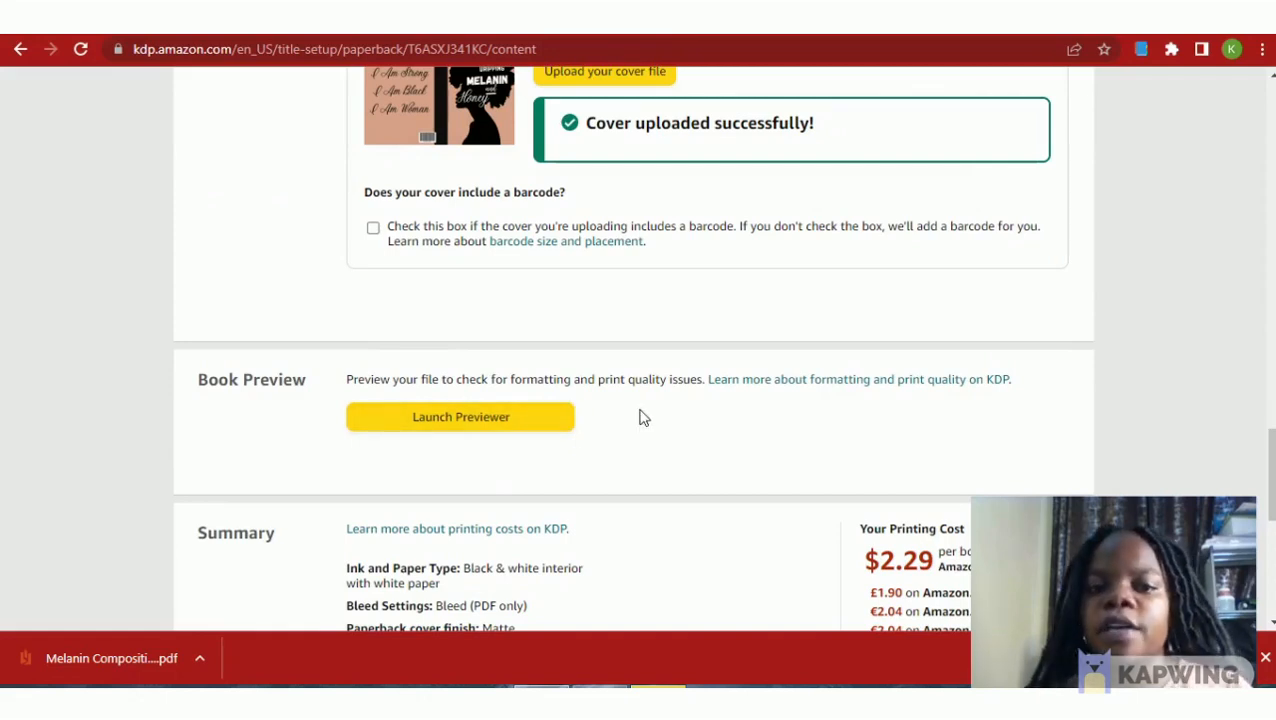
pyautogui.click(506, 424)
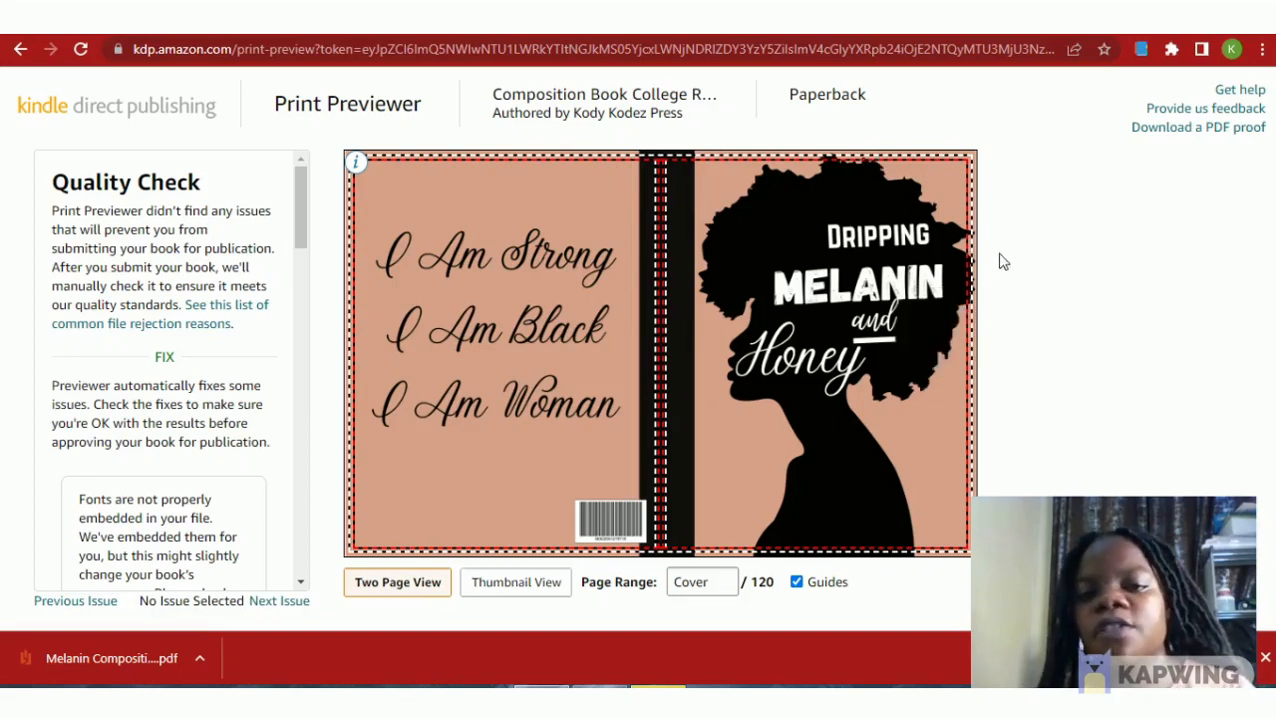
pyautogui.click(944, 342)
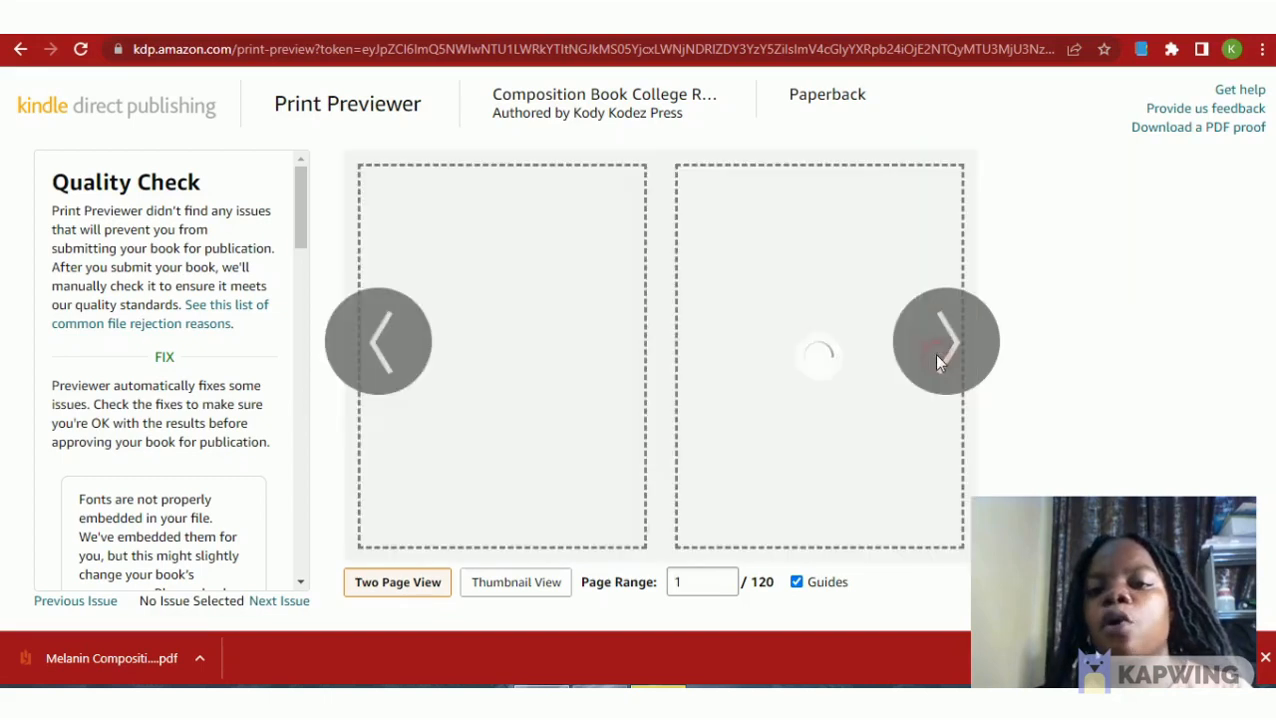
# Page through the book's interior in the print previewer up to pages 10-11 to check the ruled pages.
pyautogui.click(944, 342)
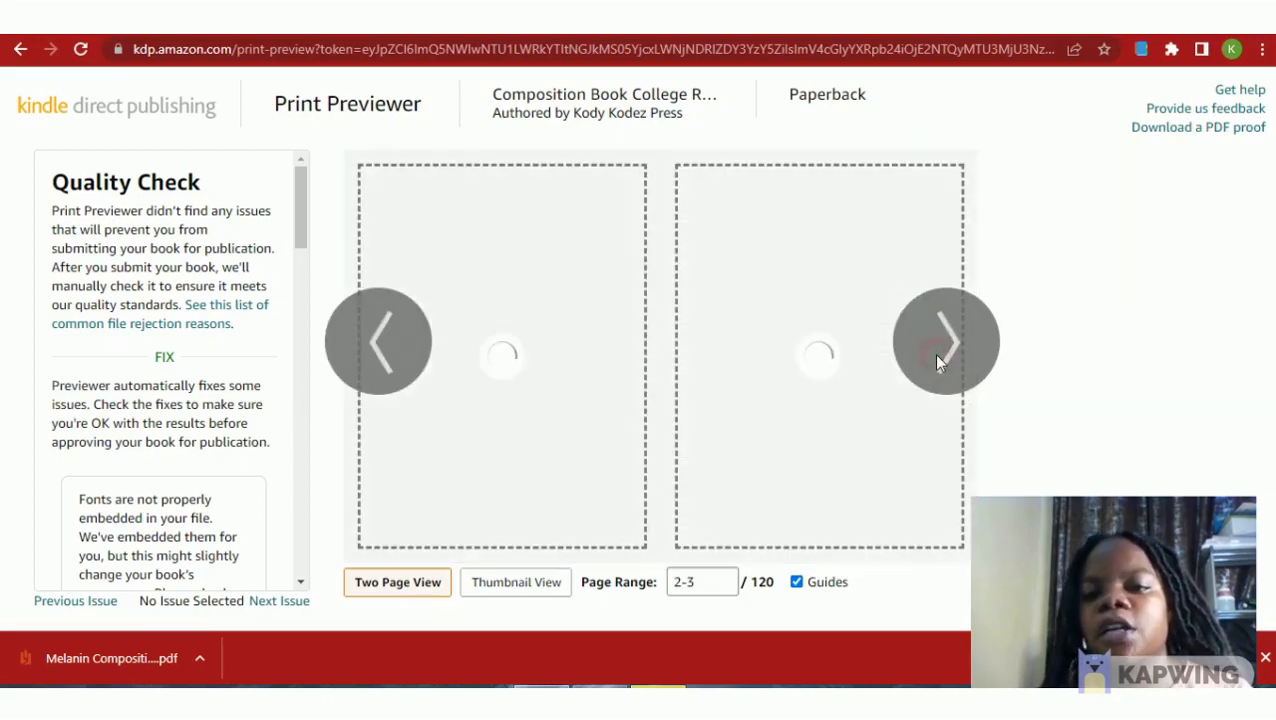
pyautogui.click(938, 360)
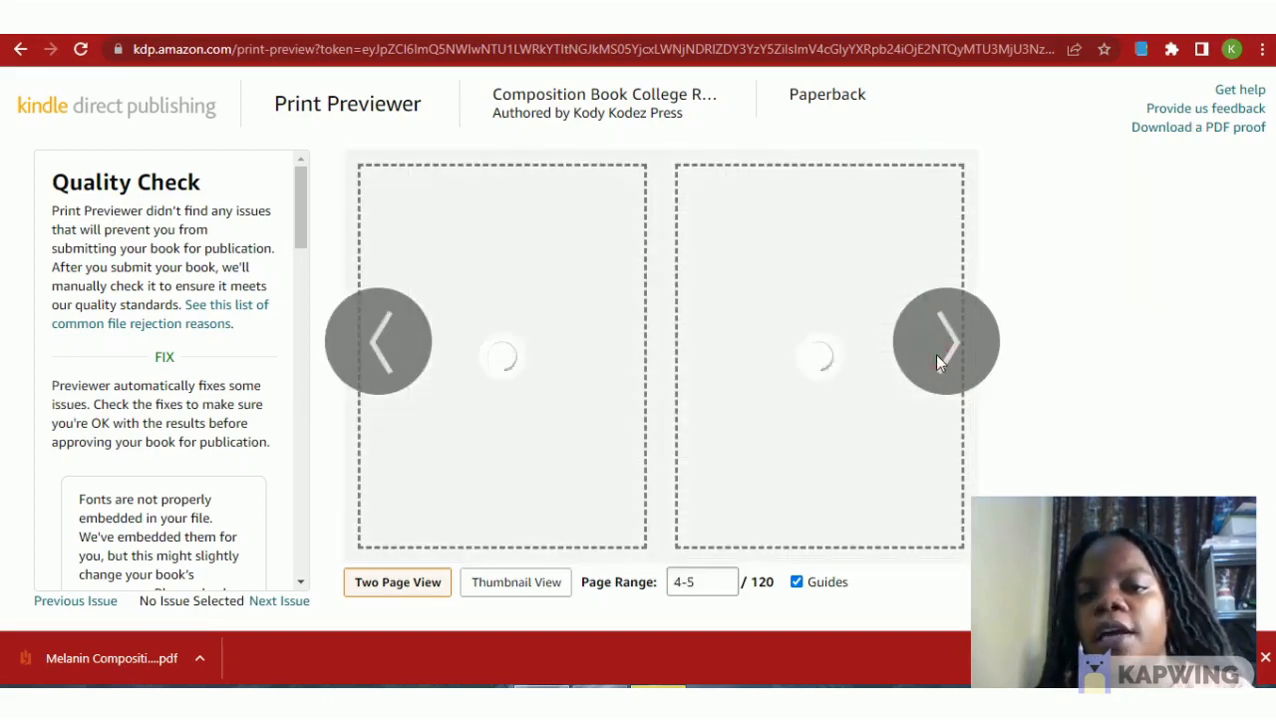
pyautogui.click(938, 360)
pyautogui.click(938, 360)
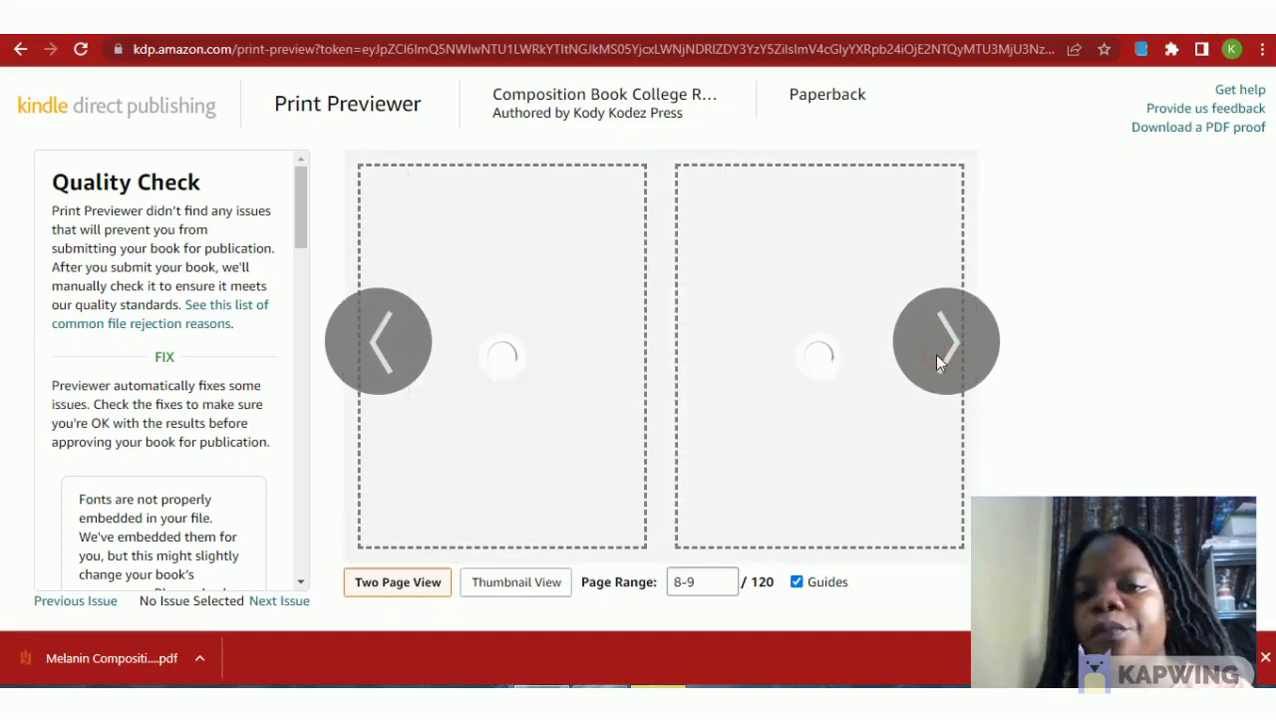
pyautogui.click(938, 360)
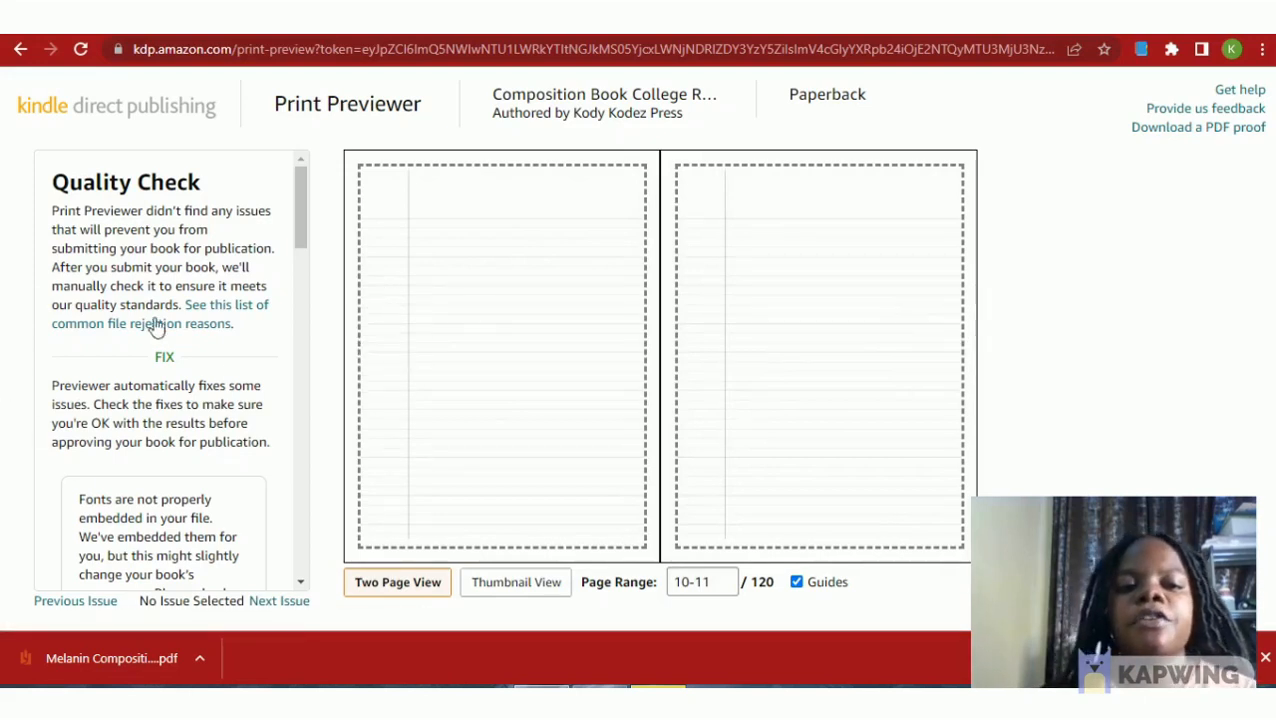
# Read through the quality check's fixes and items to check, and approve the previewed book to continue to rights and pricing.
pyautogui.click(200, 360)
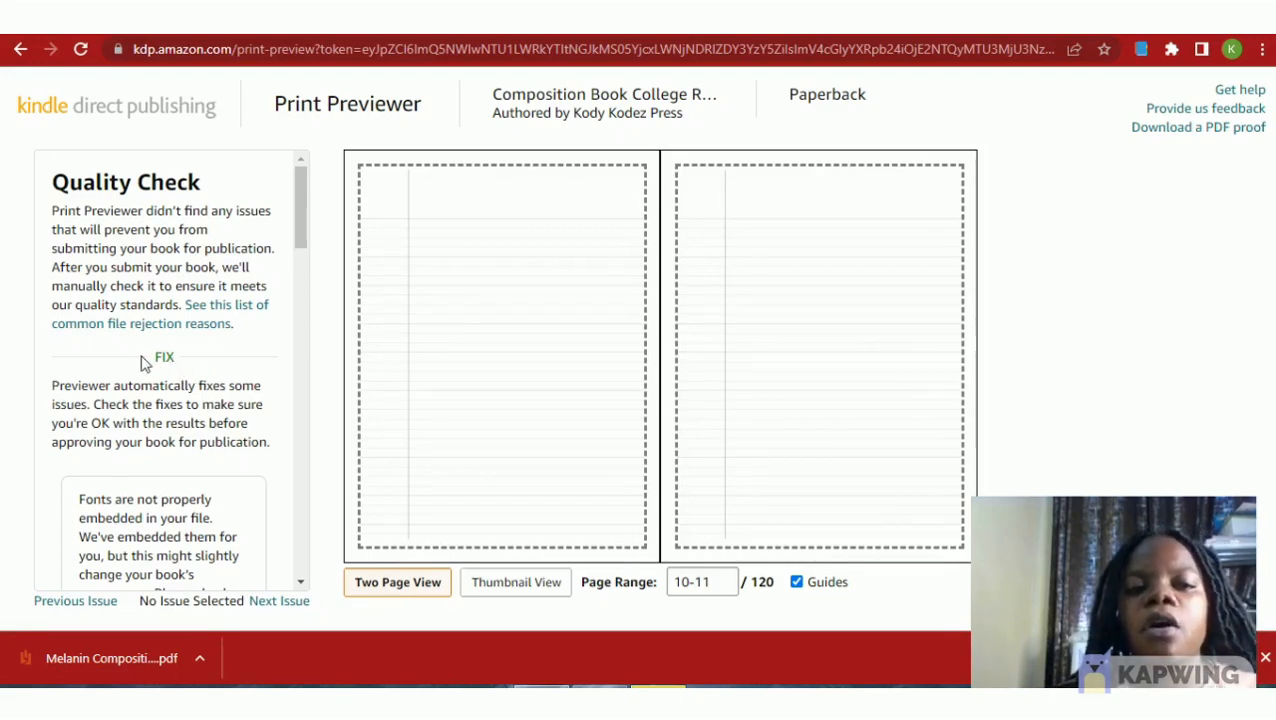
pyautogui.scroll(-3, 180, 418)
pyautogui.scroll(-5, 180, 420)
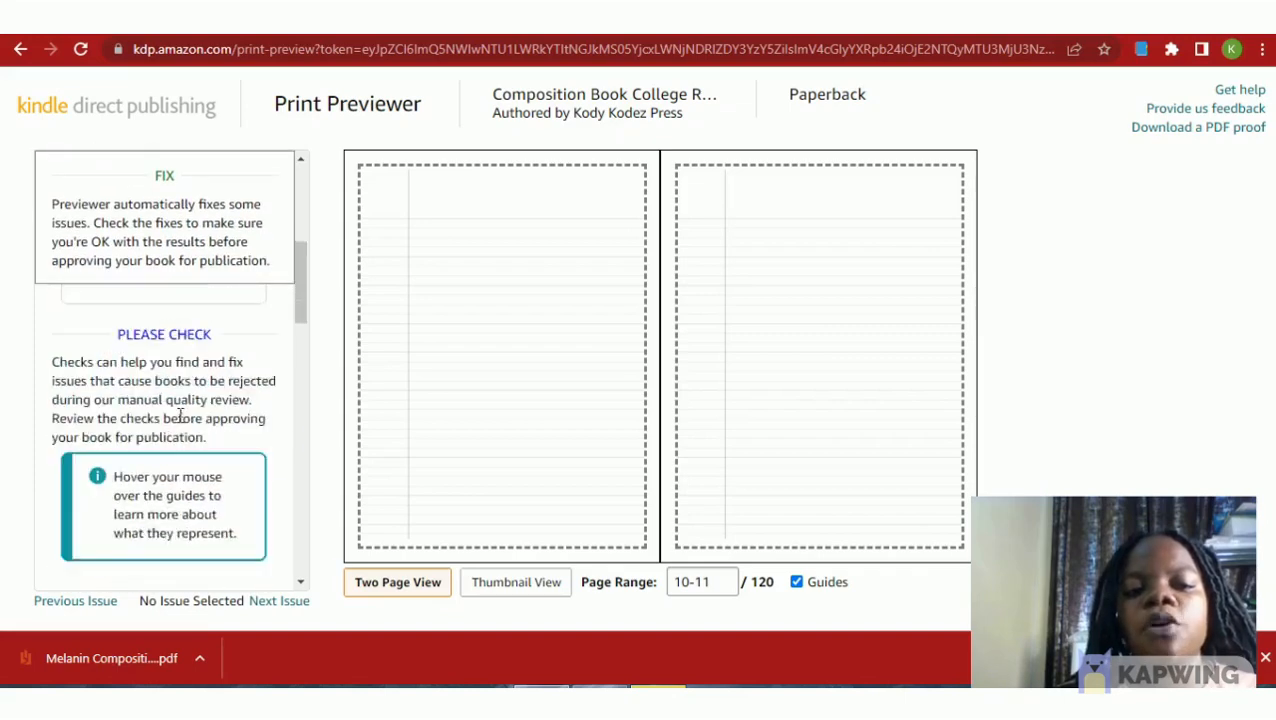
pyautogui.scroll(-5, 180, 418)
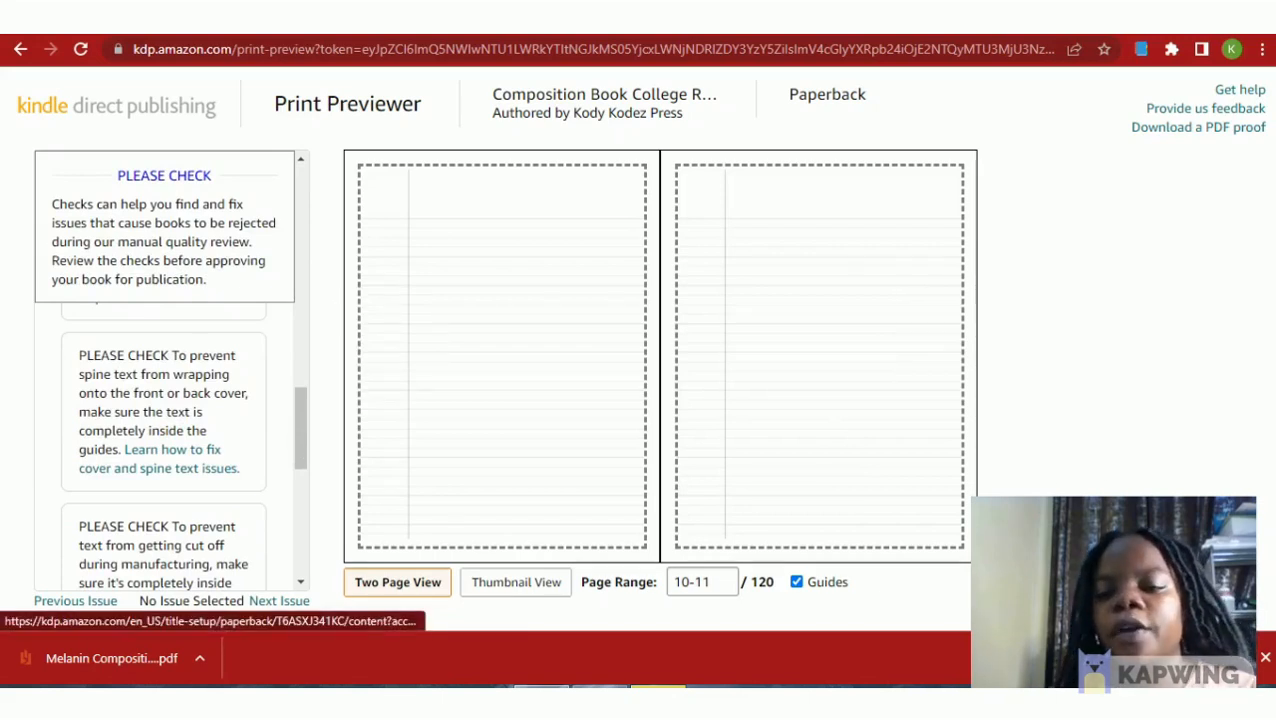
pyautogui.click(1215, 592)
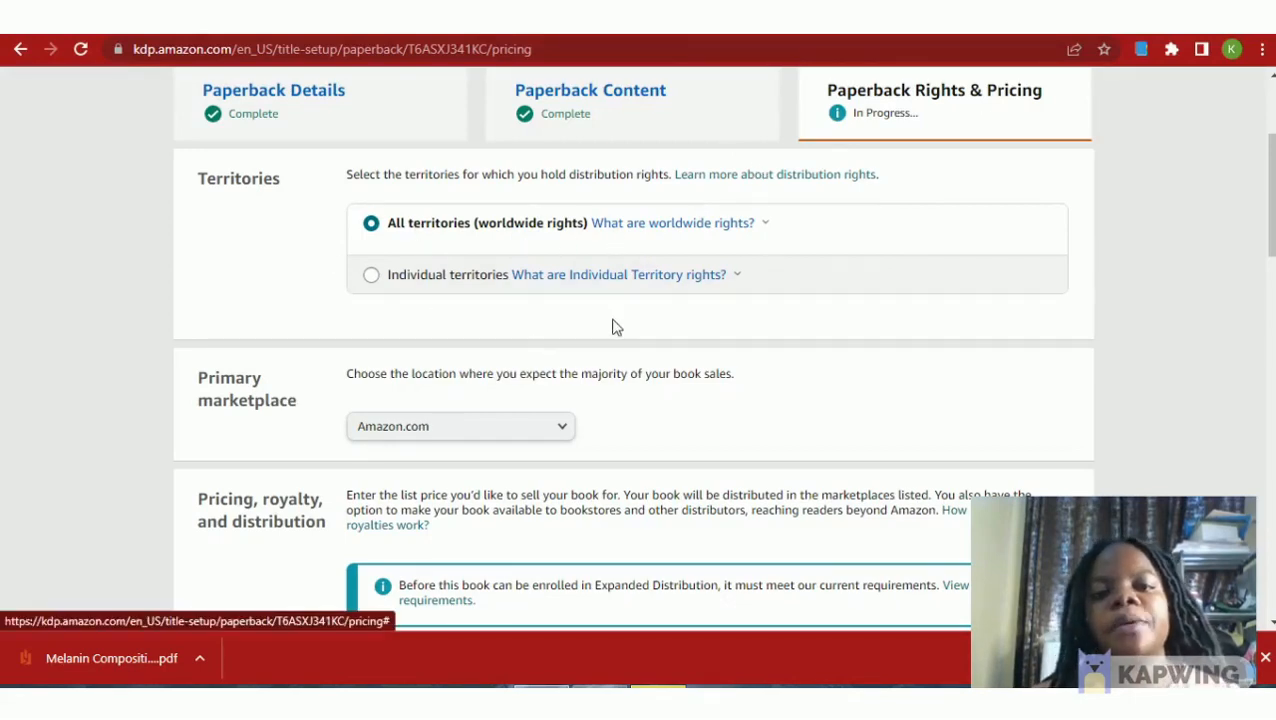
# Review the distribution territories, the primary marketplace, and the allowed list price range for Amazon.com.
pyautogui.scroll(-3, 615, 335)
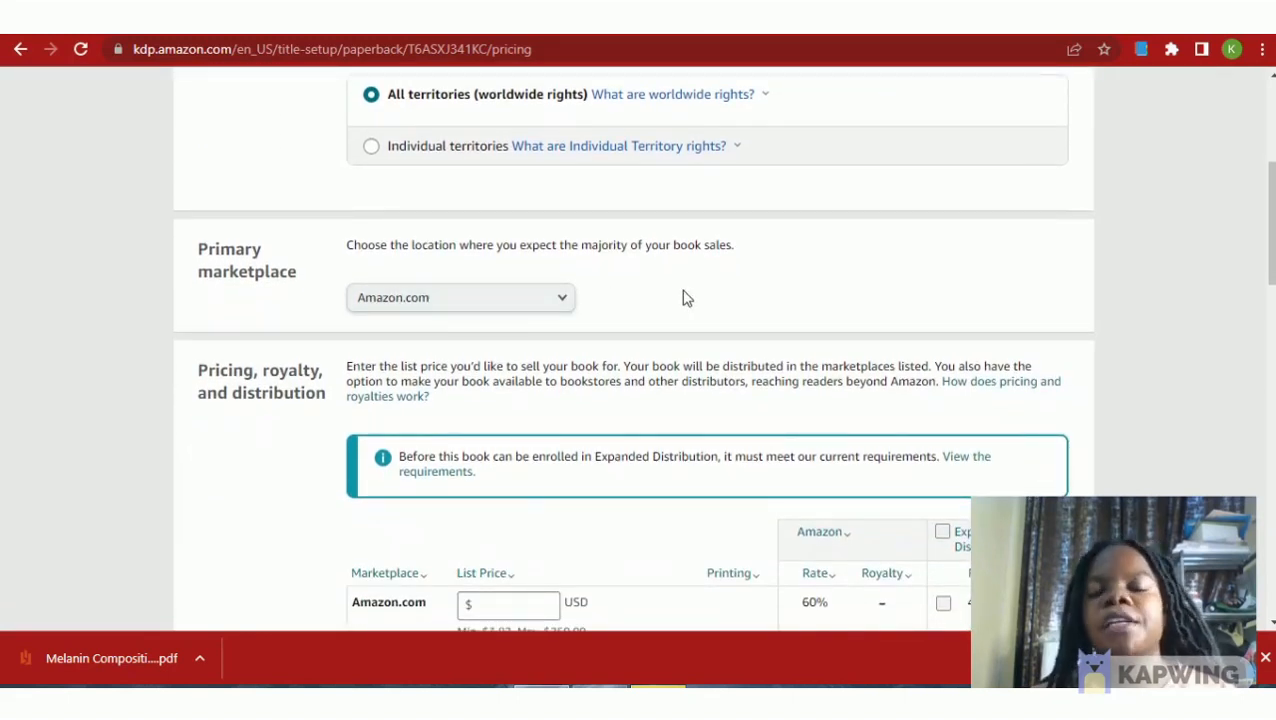
pyautogui.scroll(-1, 697, 299)
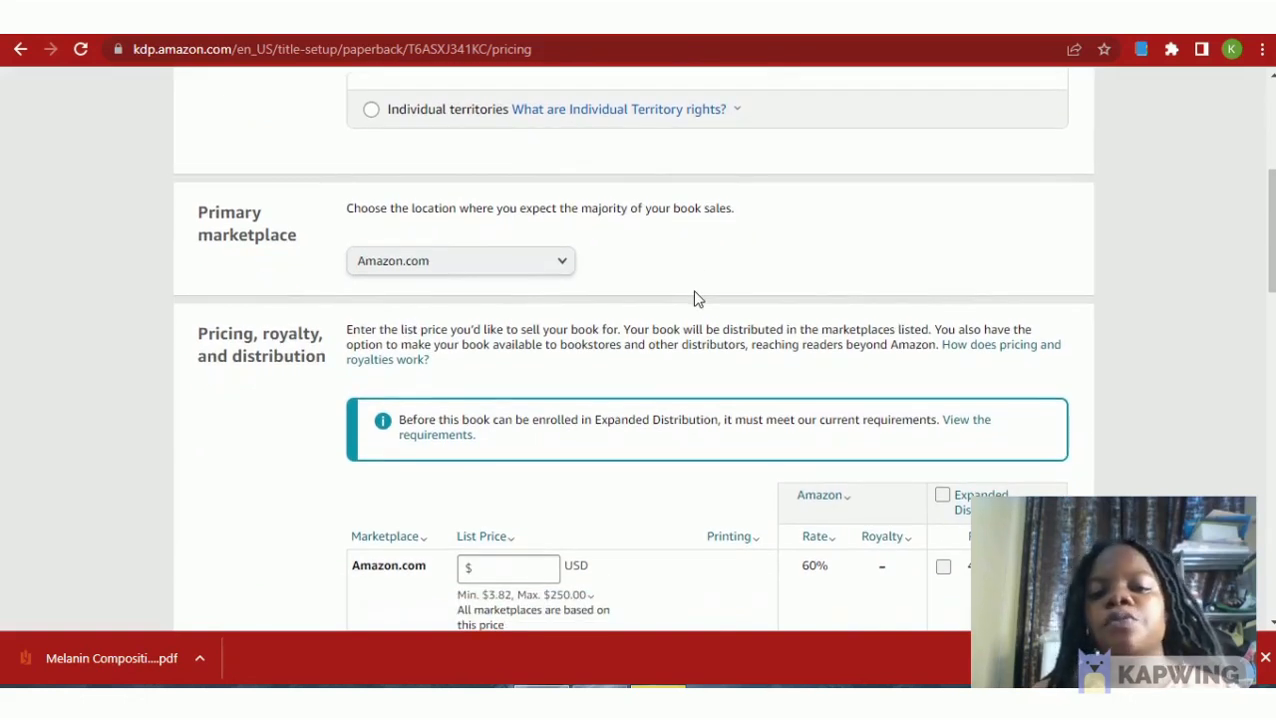
pyautogui.scroll(-3, 697, 299)
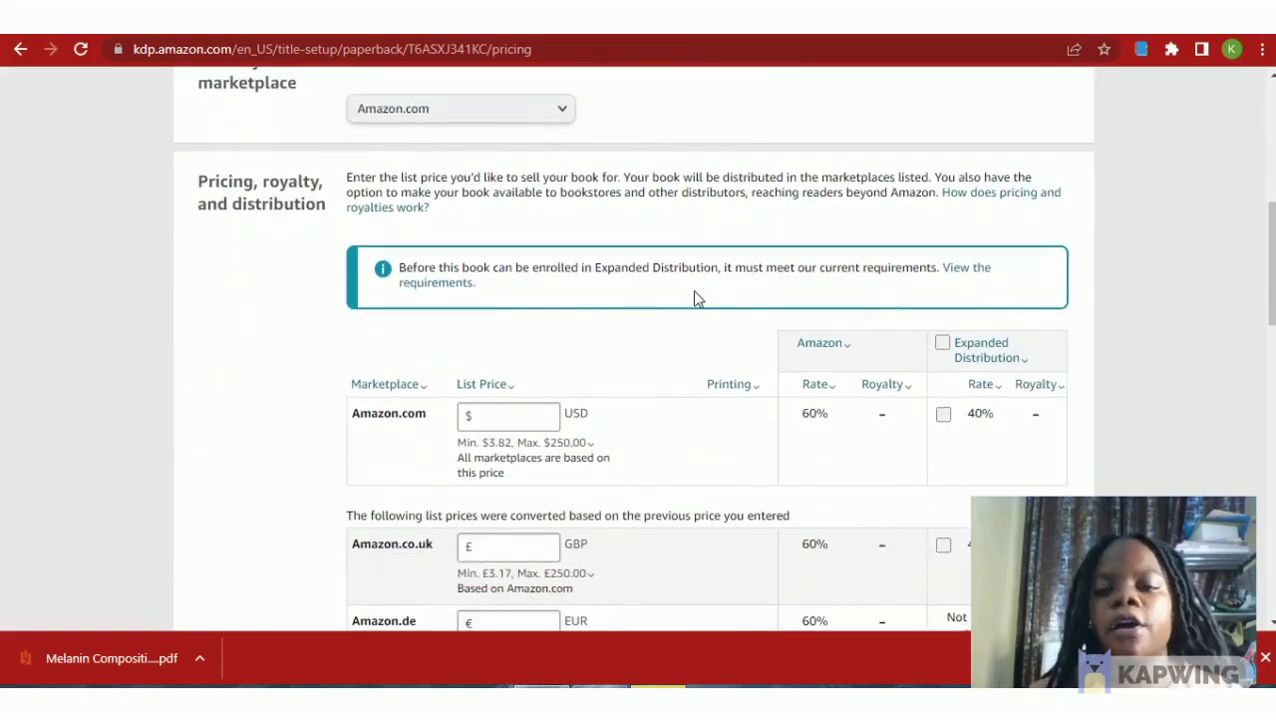
pyautogui.scroll(-2, 697, 299)
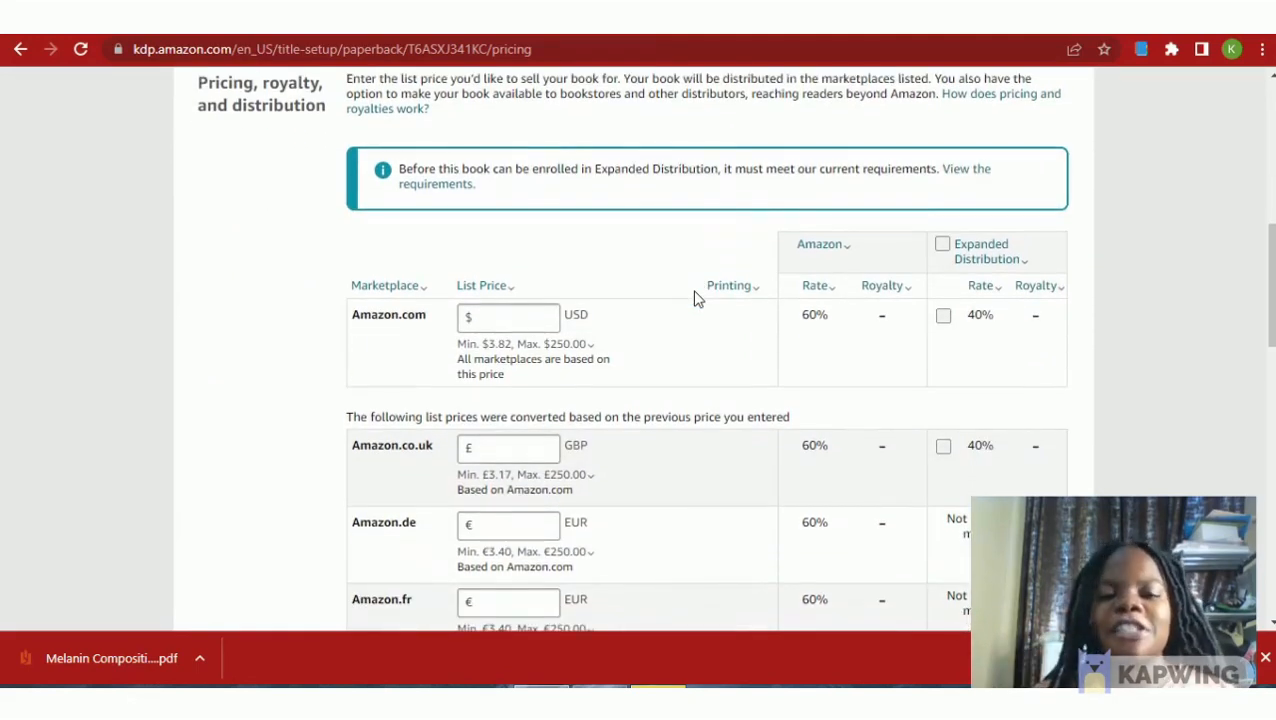
pyautogui.scroll(-1, 697, 299)
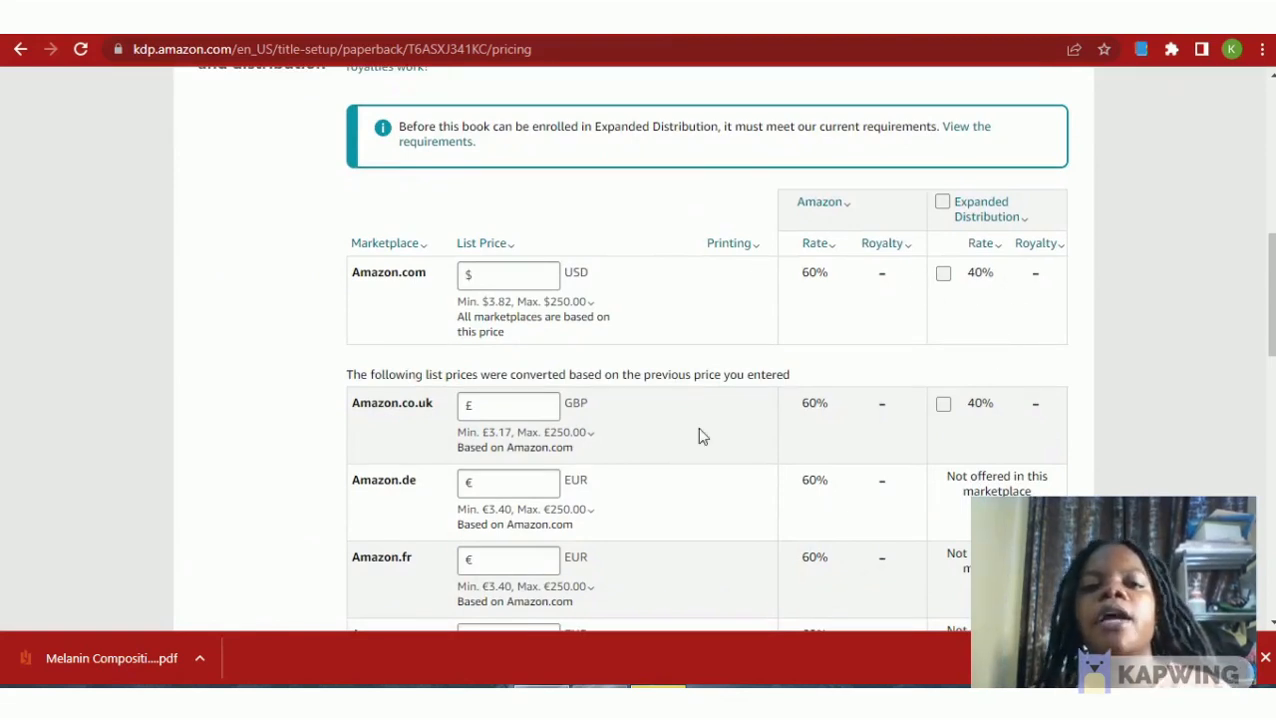
pyautogui.click(540, 280)
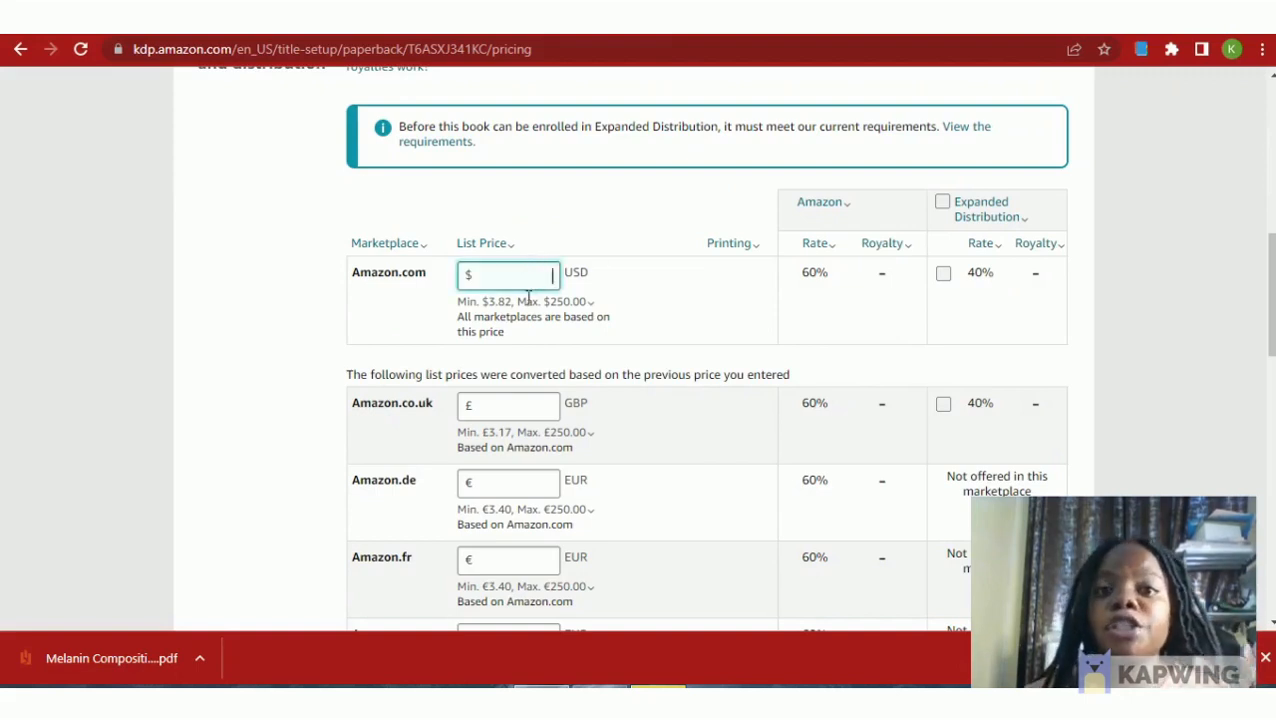
pyautogui.click(528, 301)
pyautogui.click(528, 301)
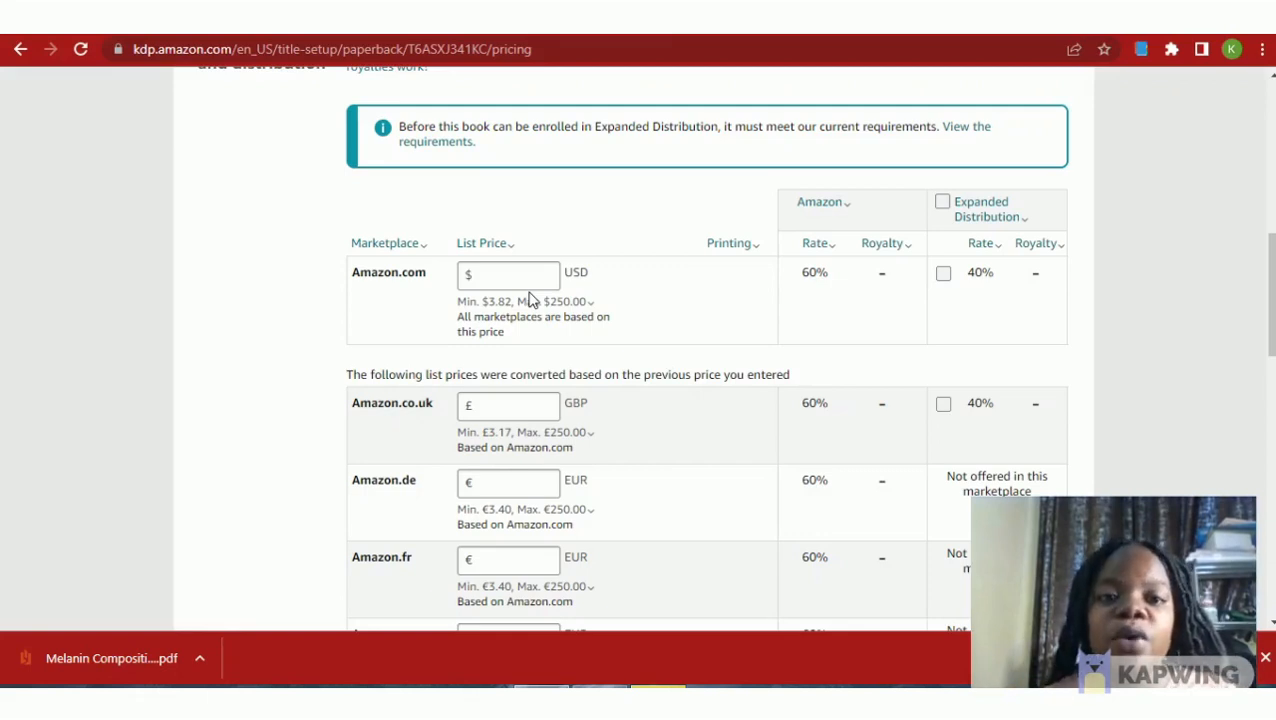
# Set the Amazon.com list price to 5.99 USD.
pyautogui.click(530, 277)
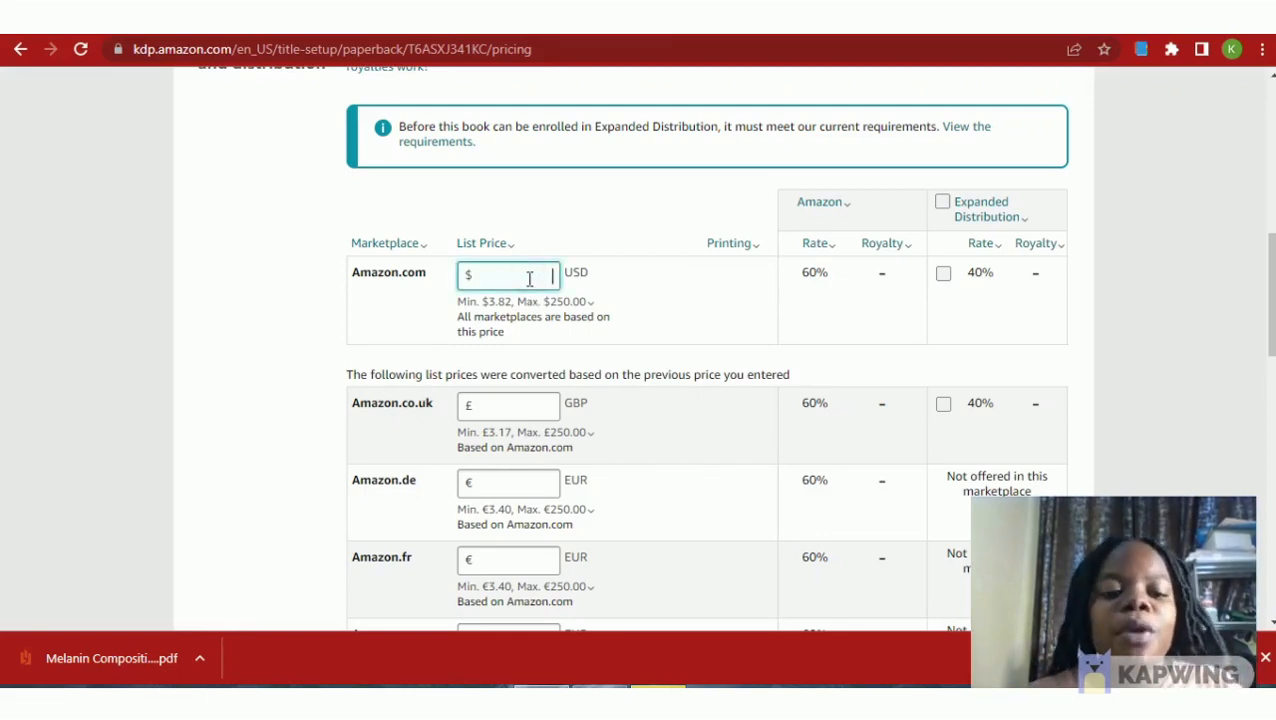
pyautogui.write('5')
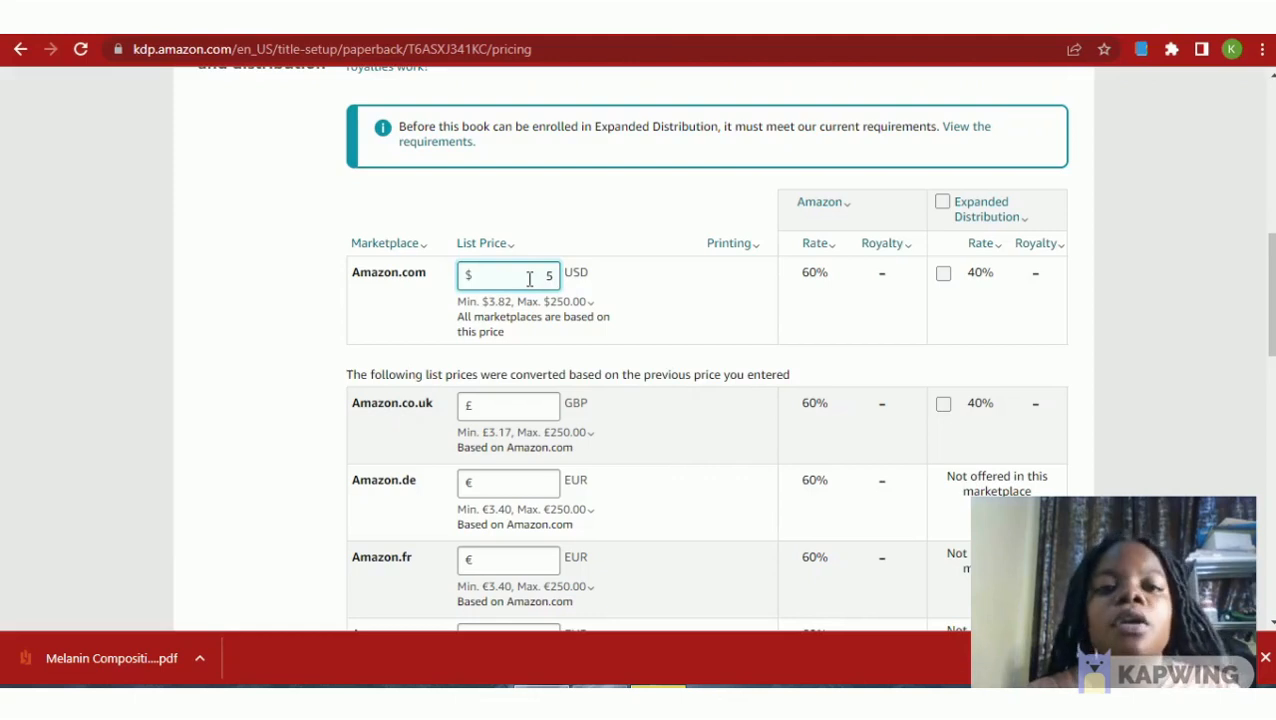
pyautogui.write('99')
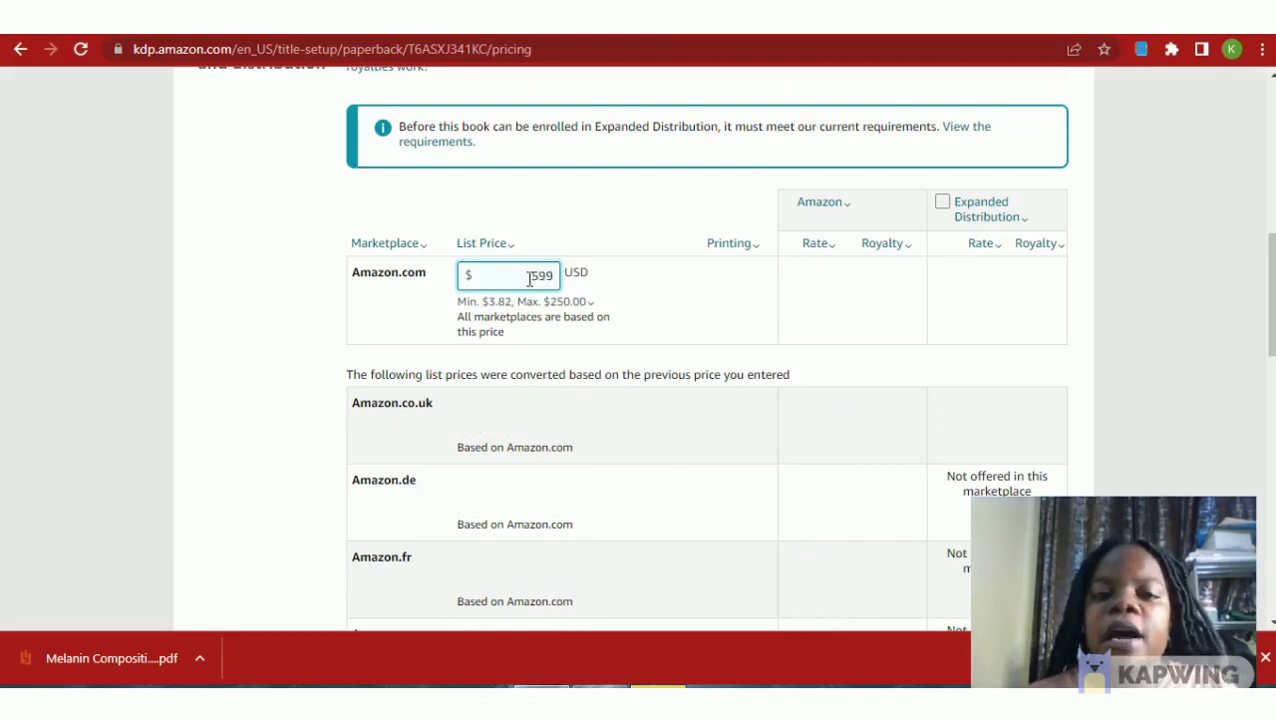
pyautogui.press('BackSpace')
pyautogui.press('BackSpace')
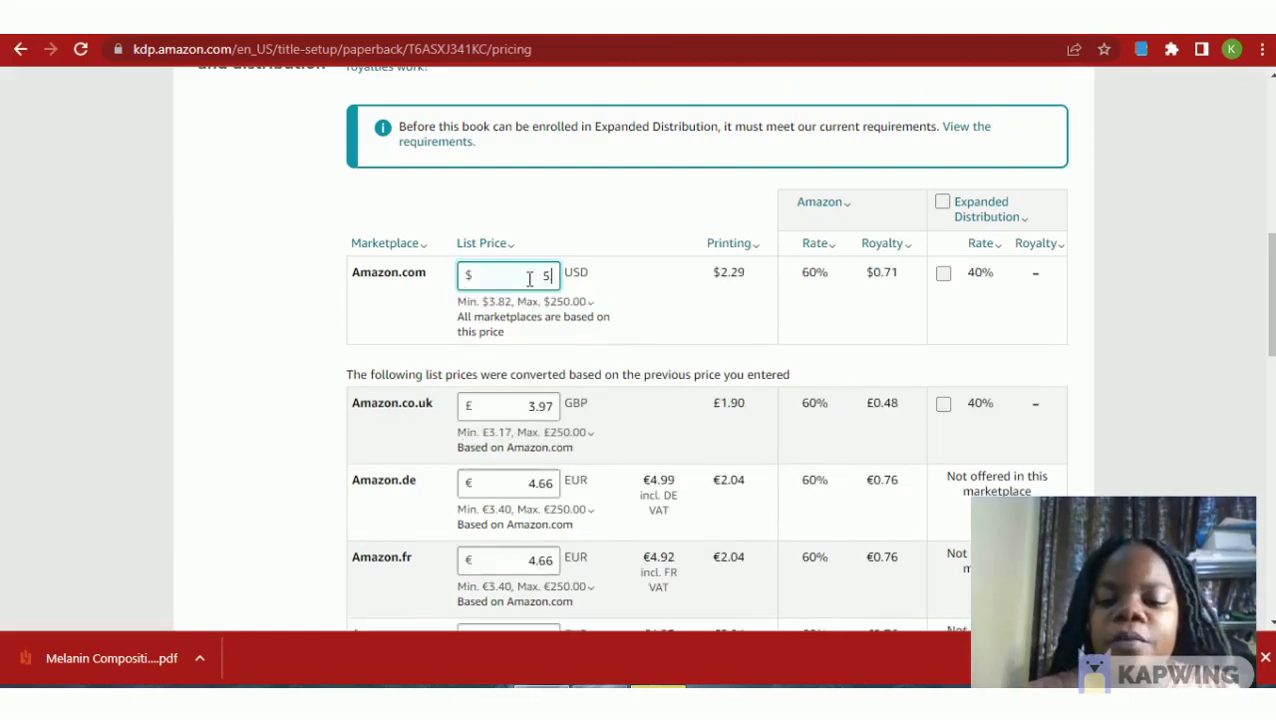
pyautogui.click(627, 299)
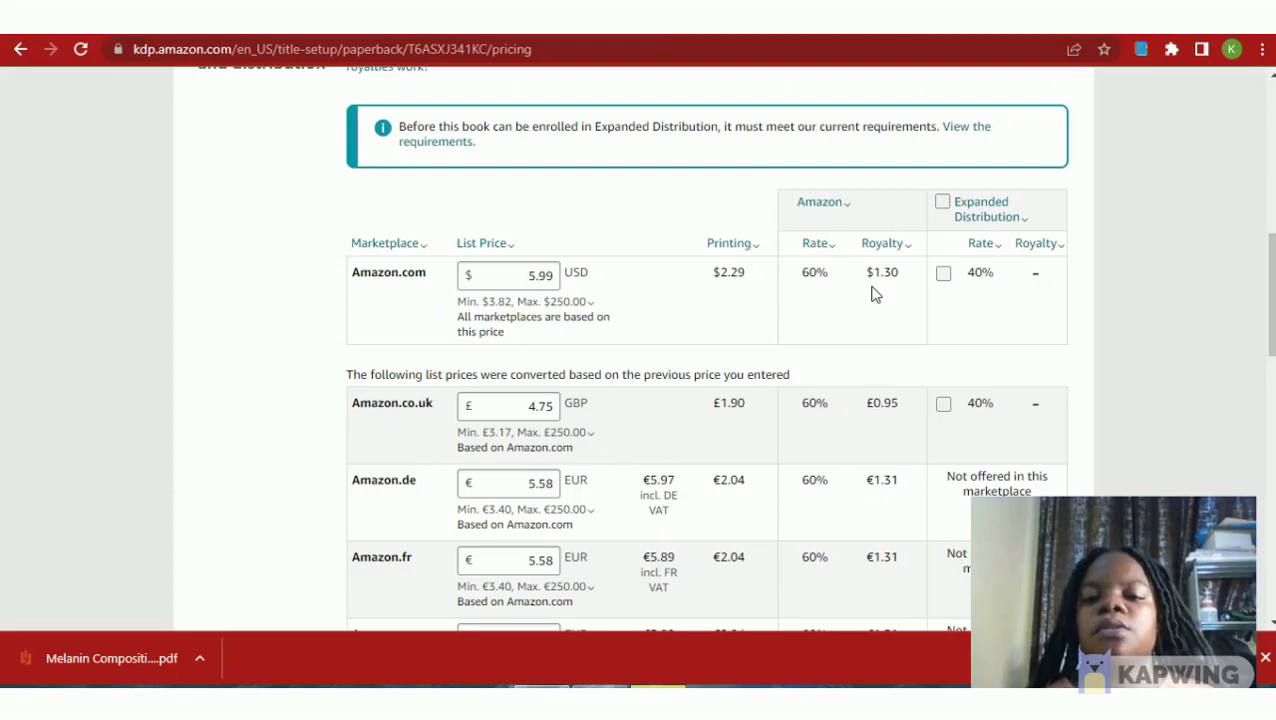
# Read the explanation of how royalties are estimated and check the Amazon.com royalty per sale.
pyautogui.click(882, 243)
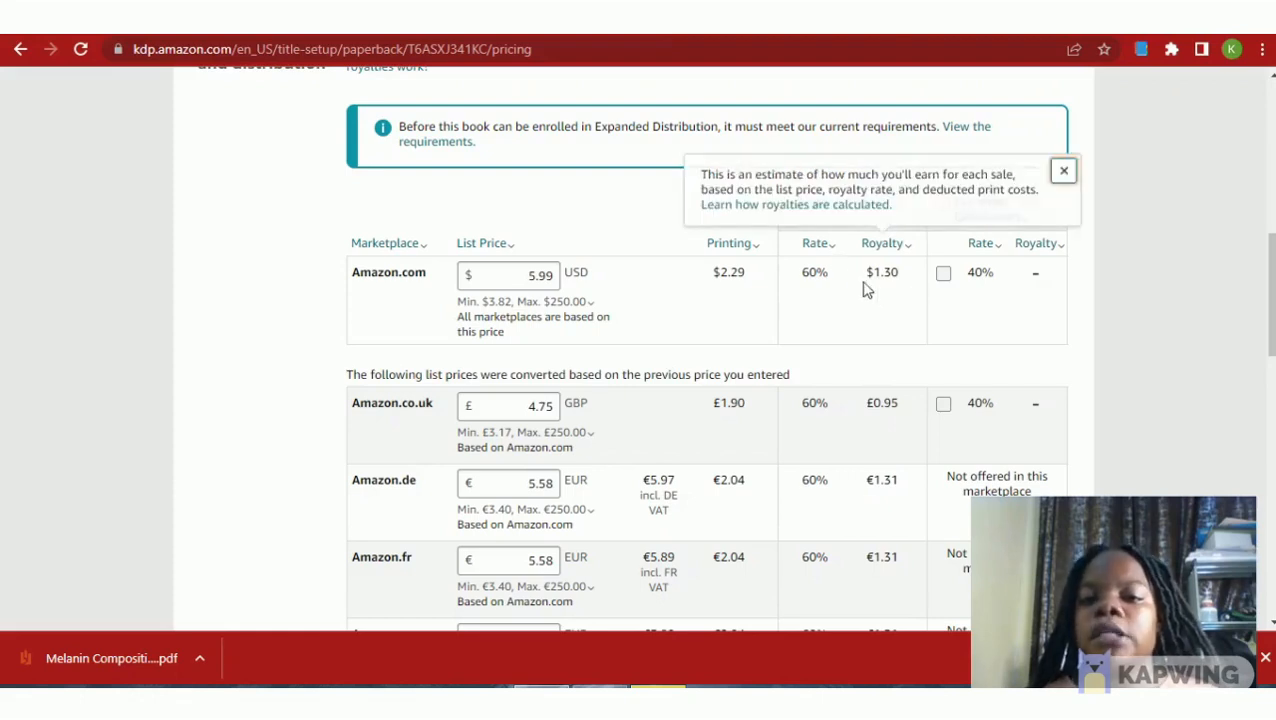
pyautogui.click(903, 271)
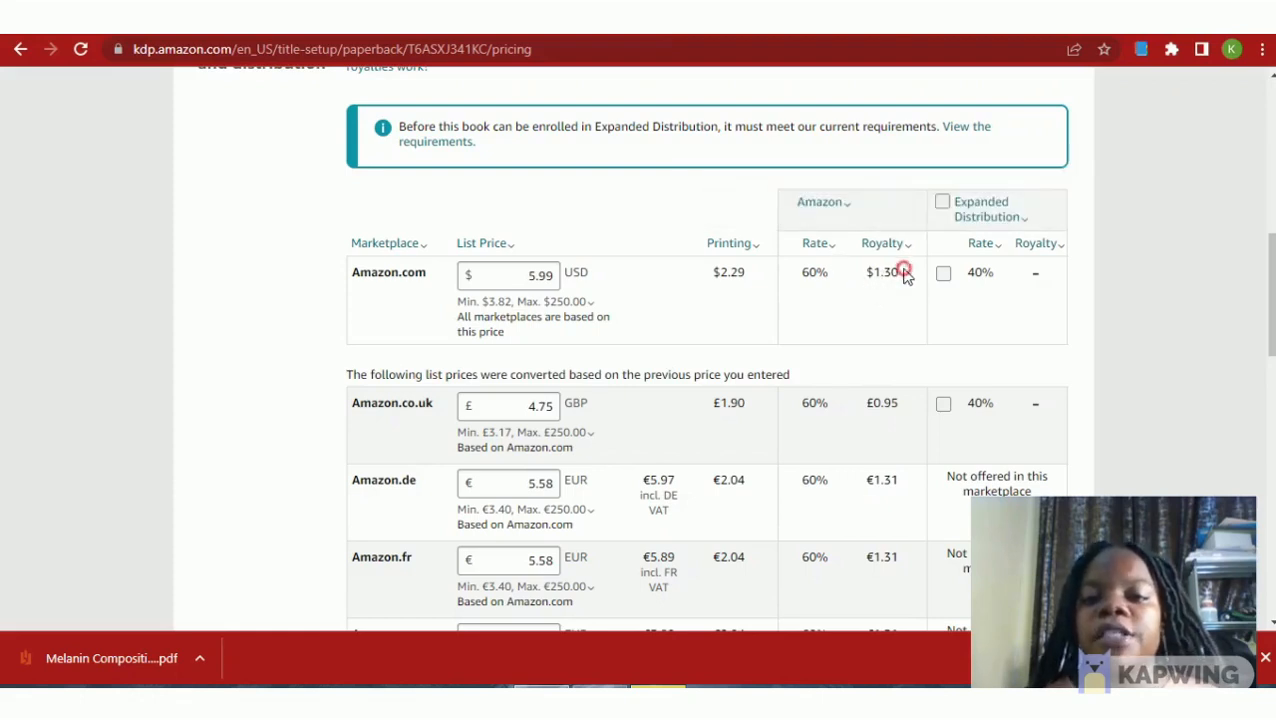
pyautogui.moveTo(903, 271); pyautogui.dragTo(862, 280)
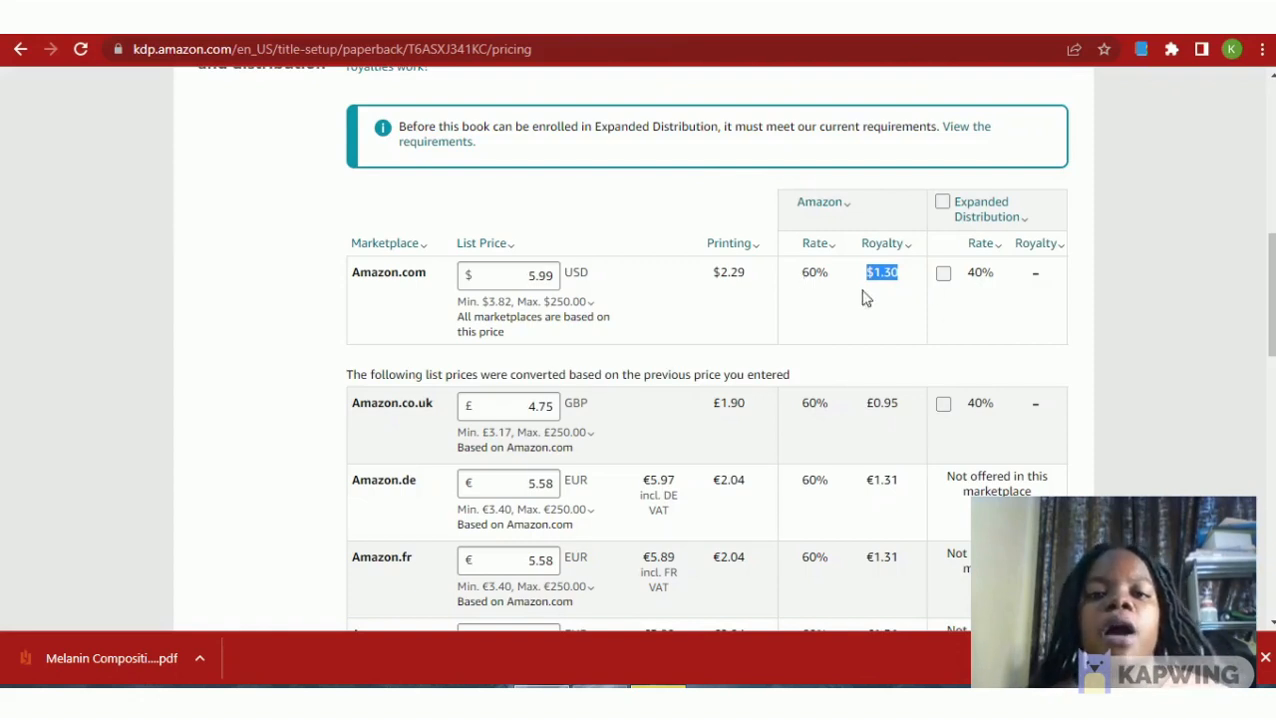
pyautogui.click(868, 297)
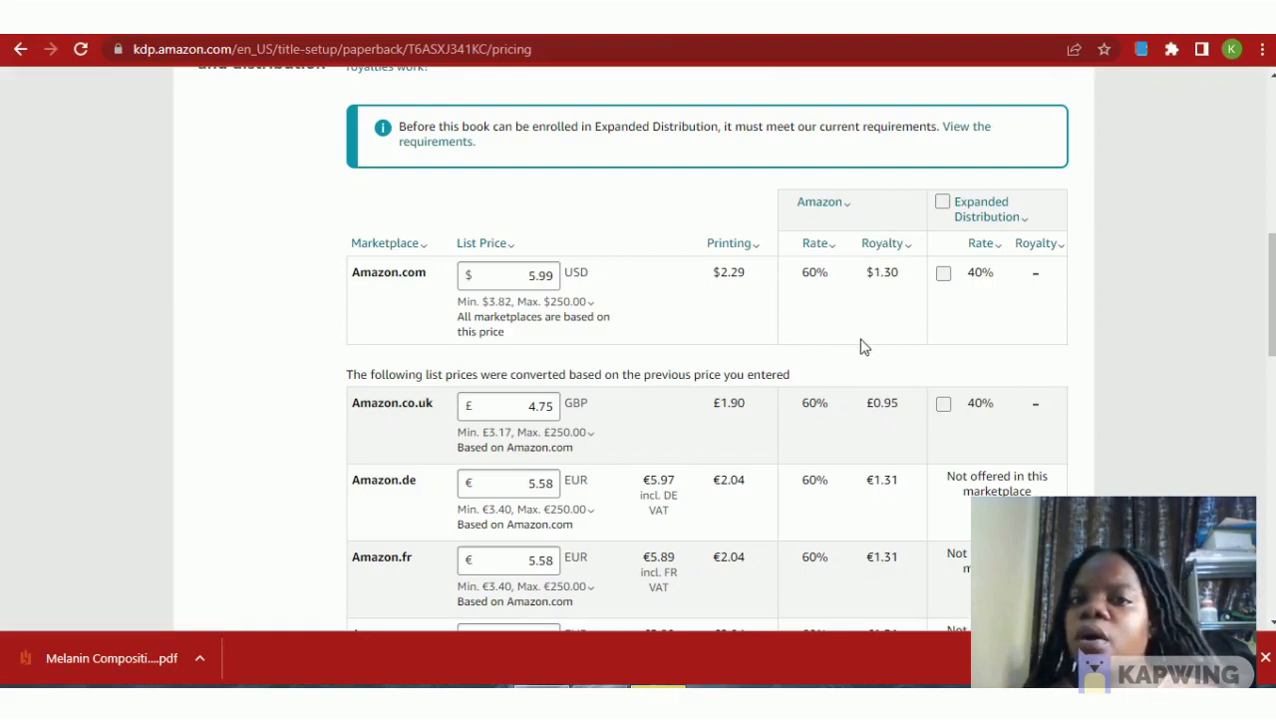
# Review the converted list prices and royalties of the other marketplaces, then the terms and publishing options.
pyautogui.scroll(-2, 607, 362)
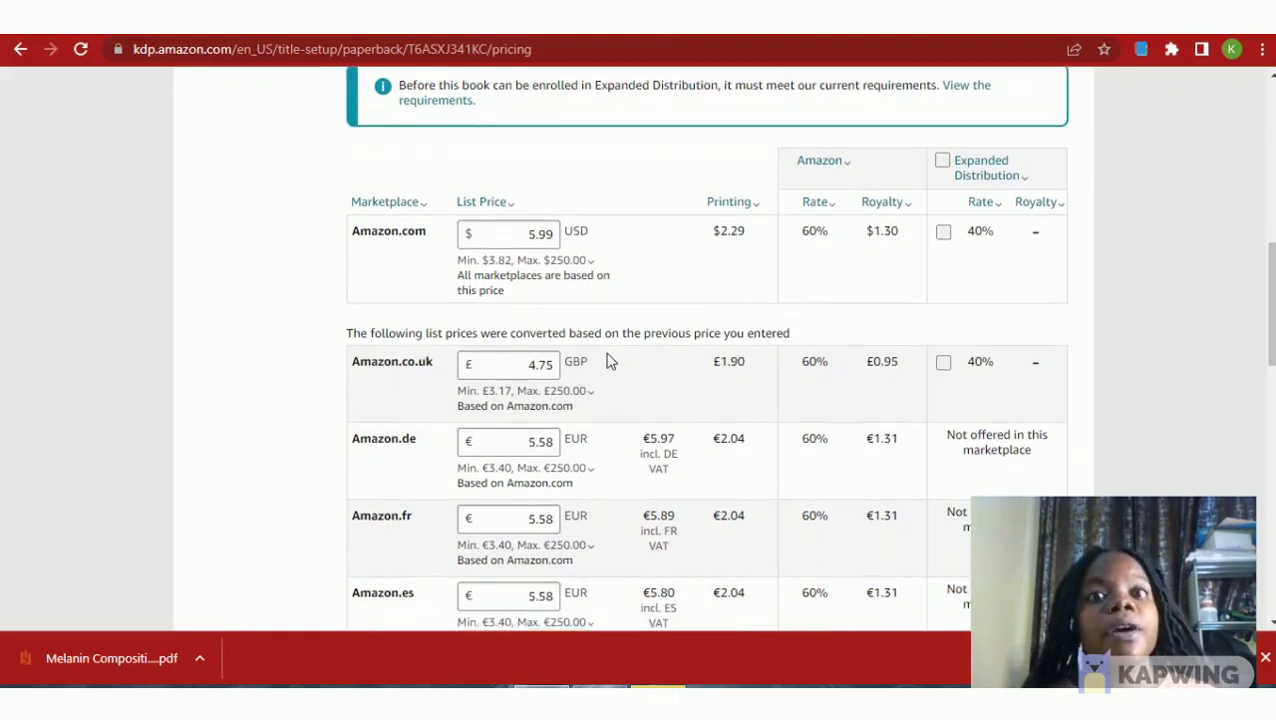
pyautogui.scroll(-2, 607, 360)
pyautogui.scroll(-2, 607, 360)
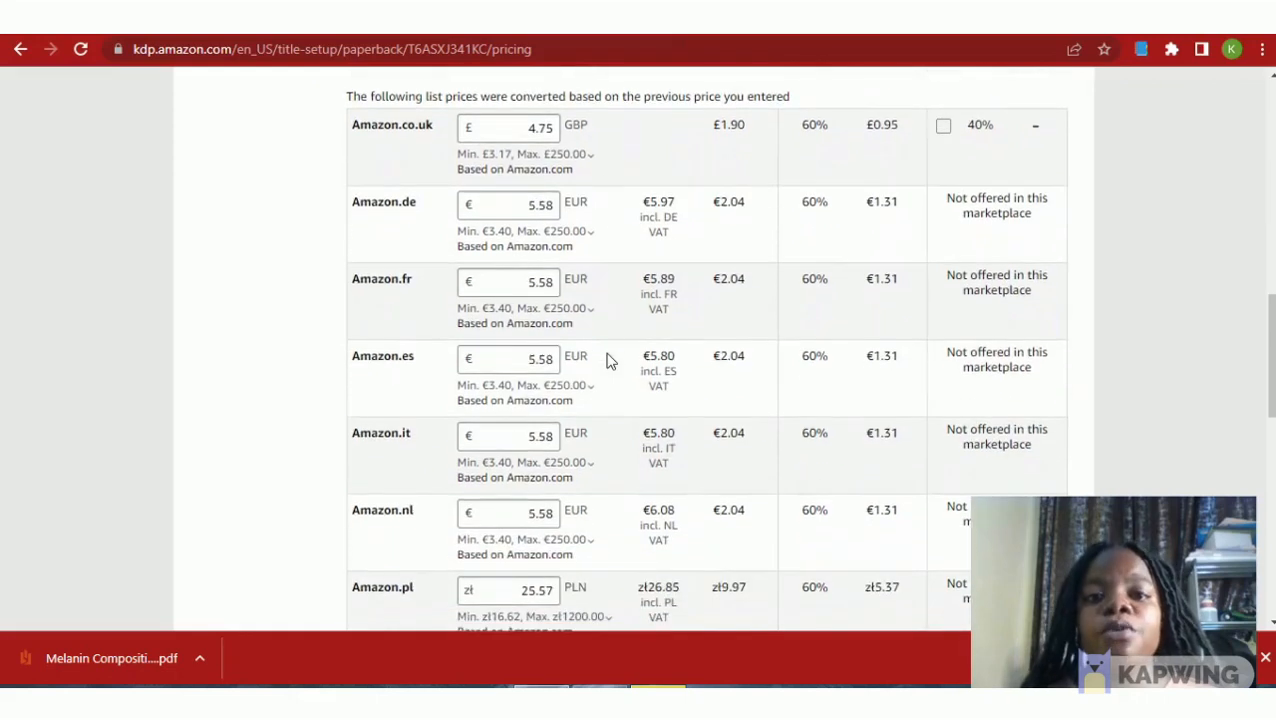
pyautogui.scroll(-1, 609, 361)
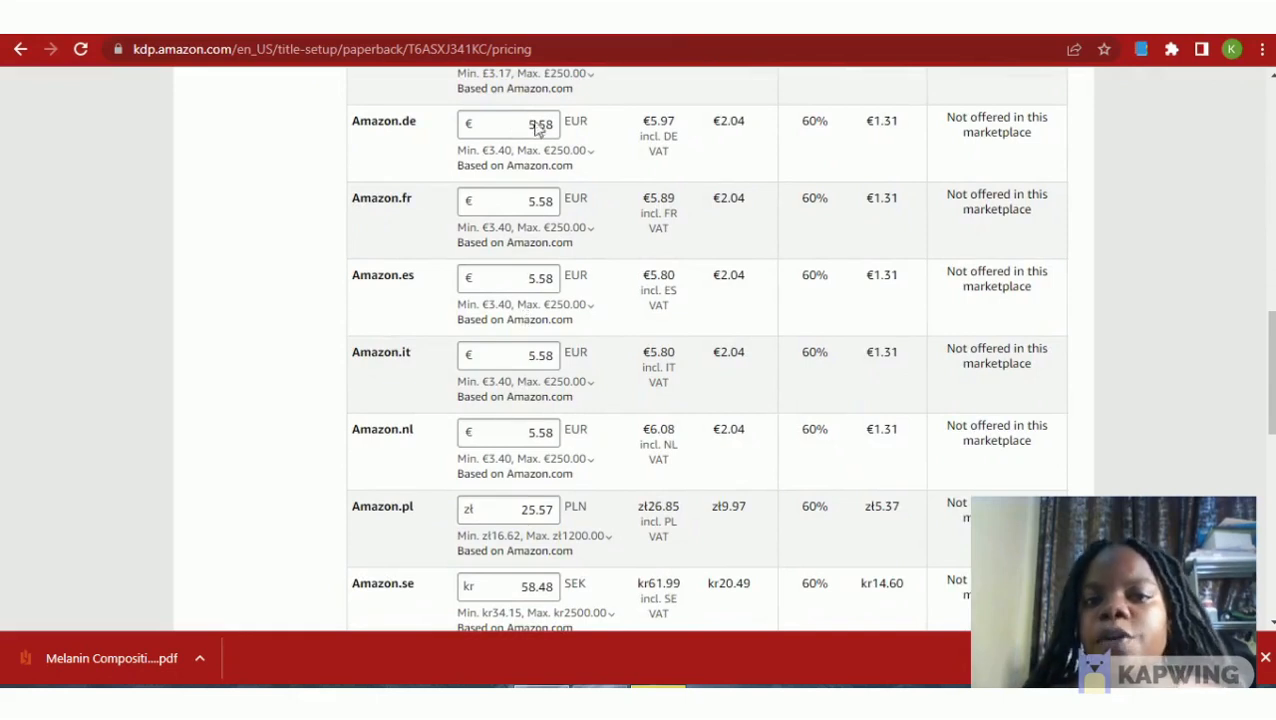
pyautogui.scroll(-2, 558, 318)
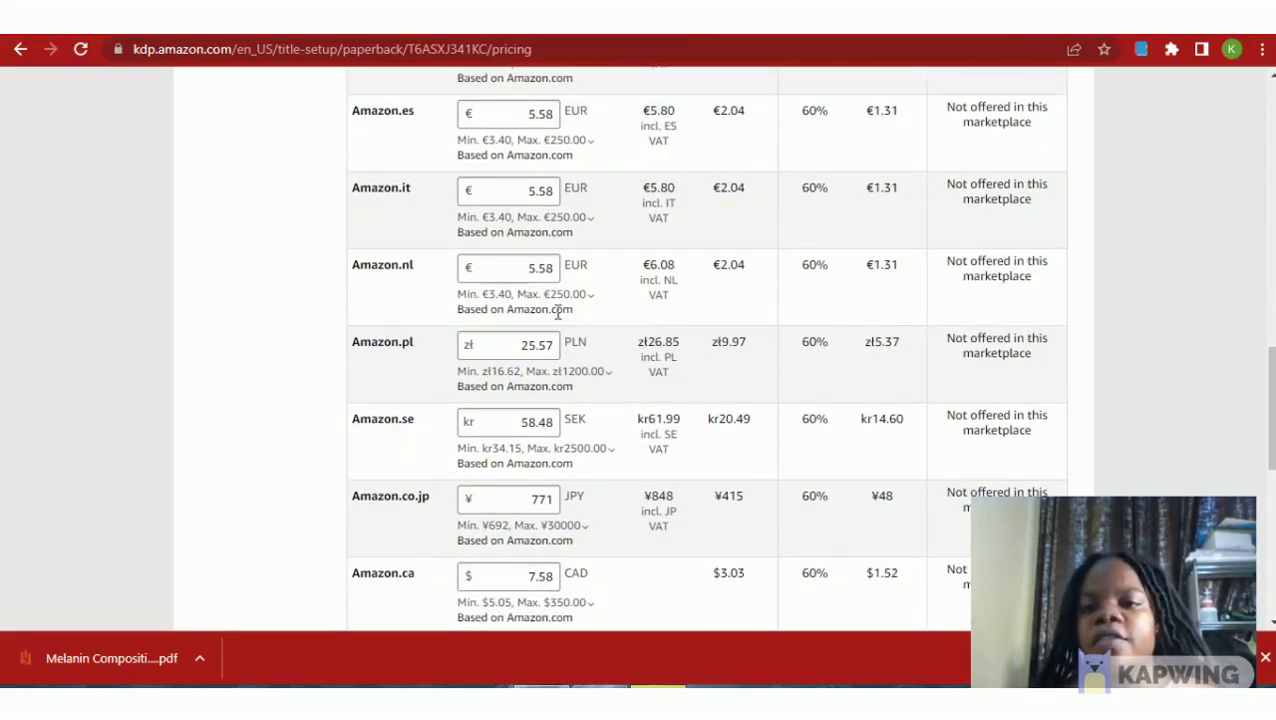
pyautogui.scroll(-2, 558, 313)
pyautogui.scroll(-2, 558, 313)
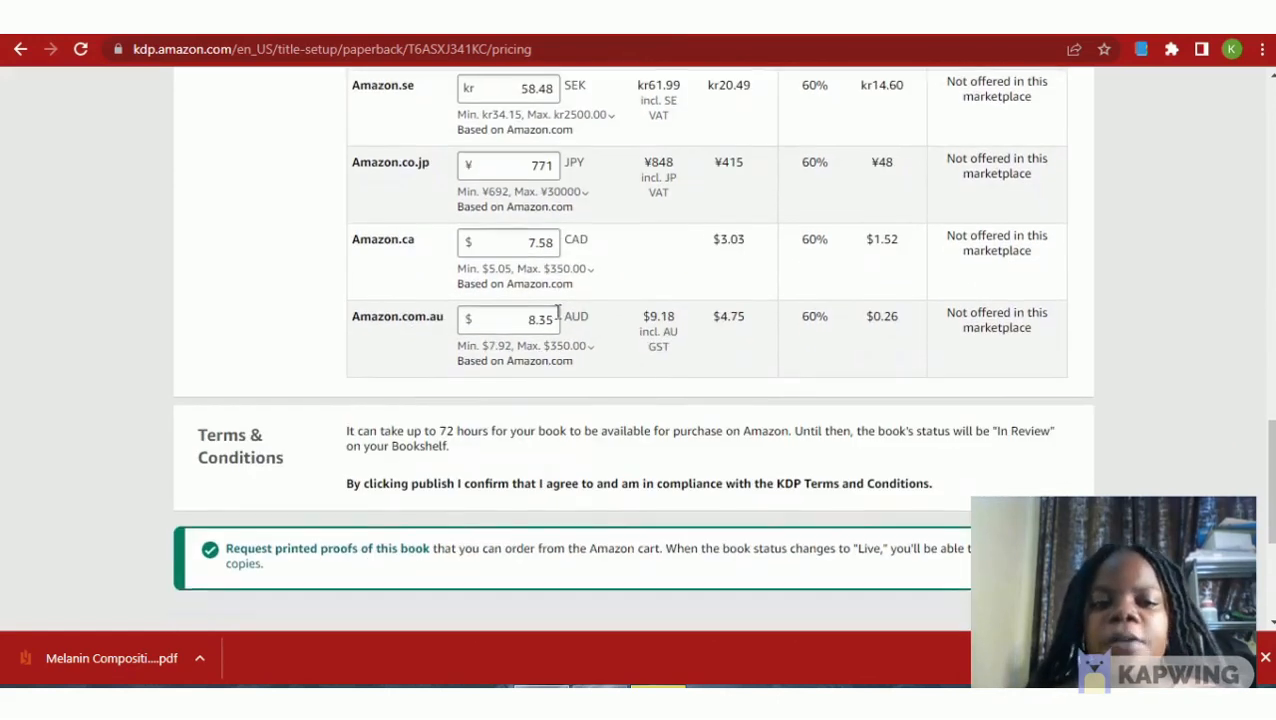
pyautogui.scroll(-2, 558, 313)
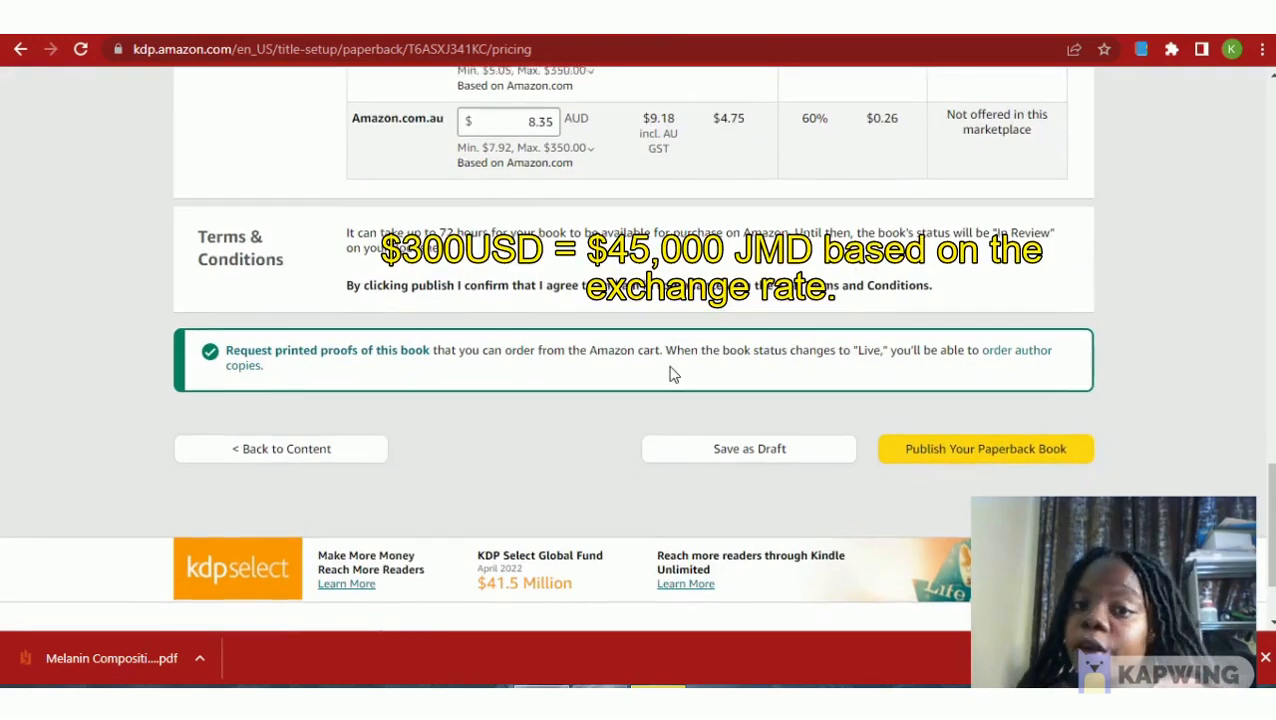
# Recheck the rights and pricing page, from the marketplace prices back to the territory and primary marketplace settings.
pyautogui.scroll(2, 671, 374)
pyautogui.scroll(1, 671, 374)
pyautogui.scroll(2, 678, 313)
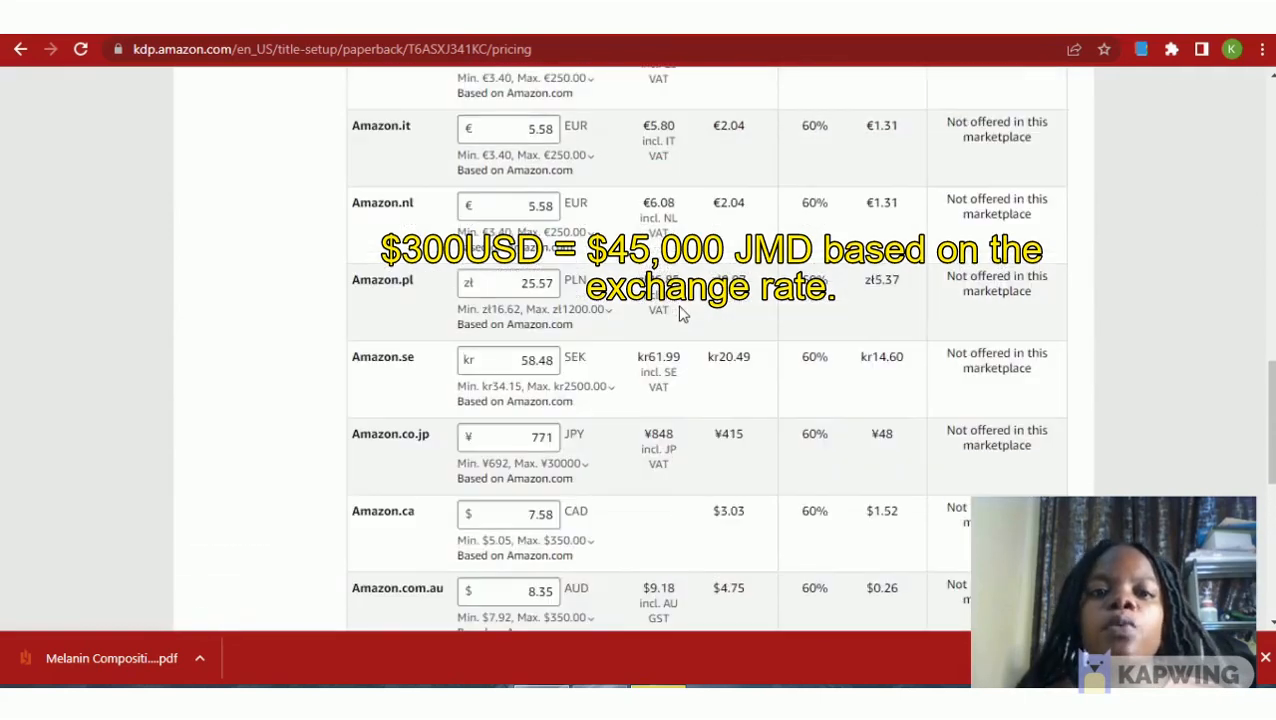
pyautogui.scroll(4, 680, 313)
pyautogui.scroll(3, 679, 314)
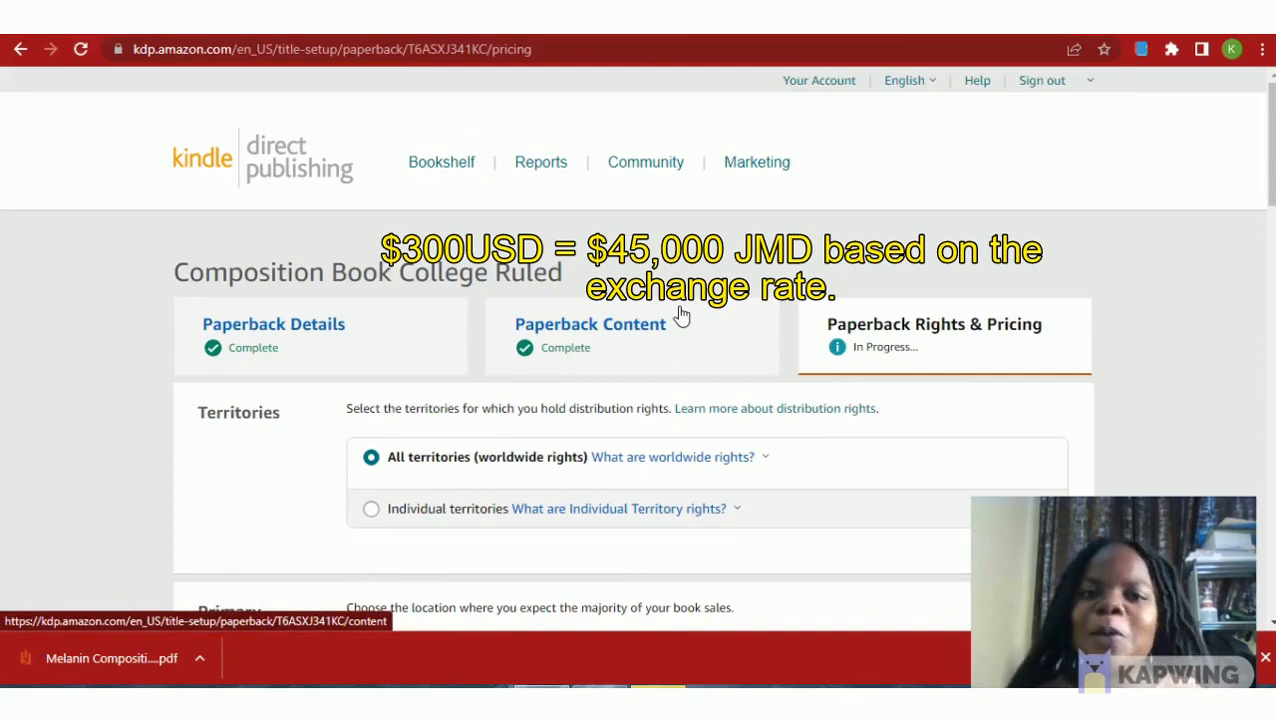
pyautogui.click(767, 459)
pyautogui.scroll(-1, 770, 465)
pyautogui.scroll(-5, 770, 465)
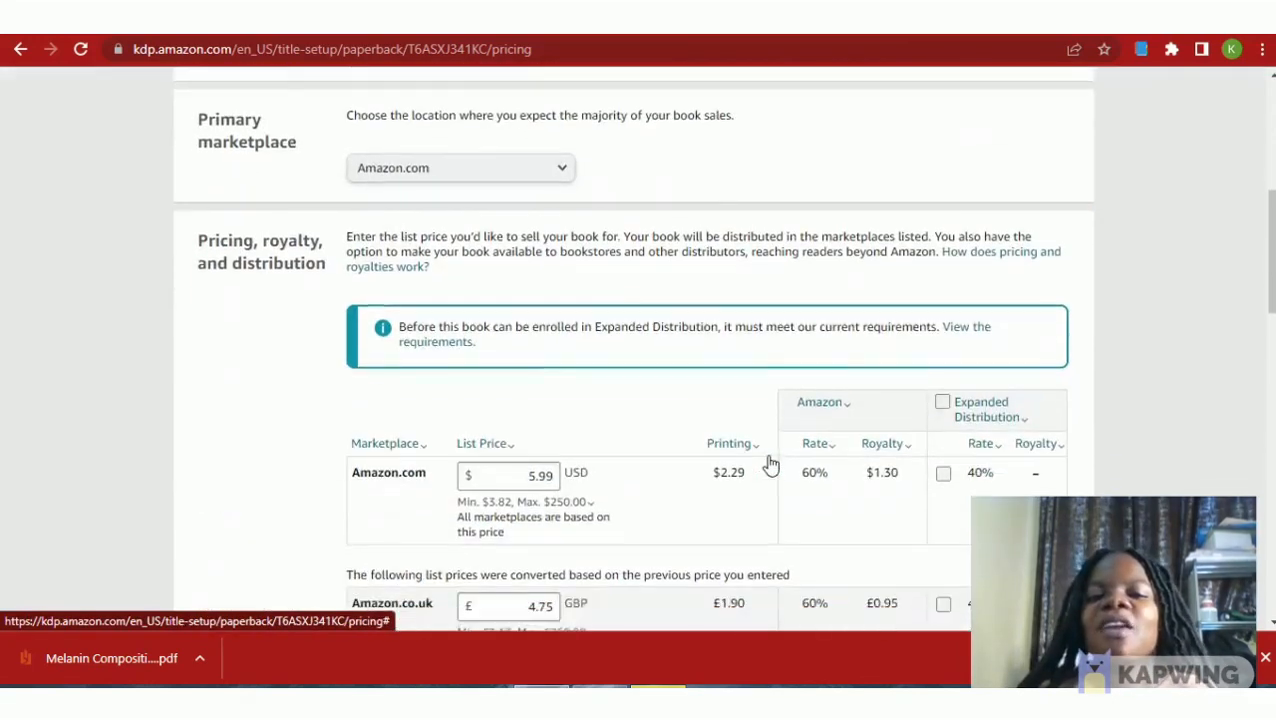
pyautogui.scroll(5, 768, 462)
pyautogui.click(754, 432)
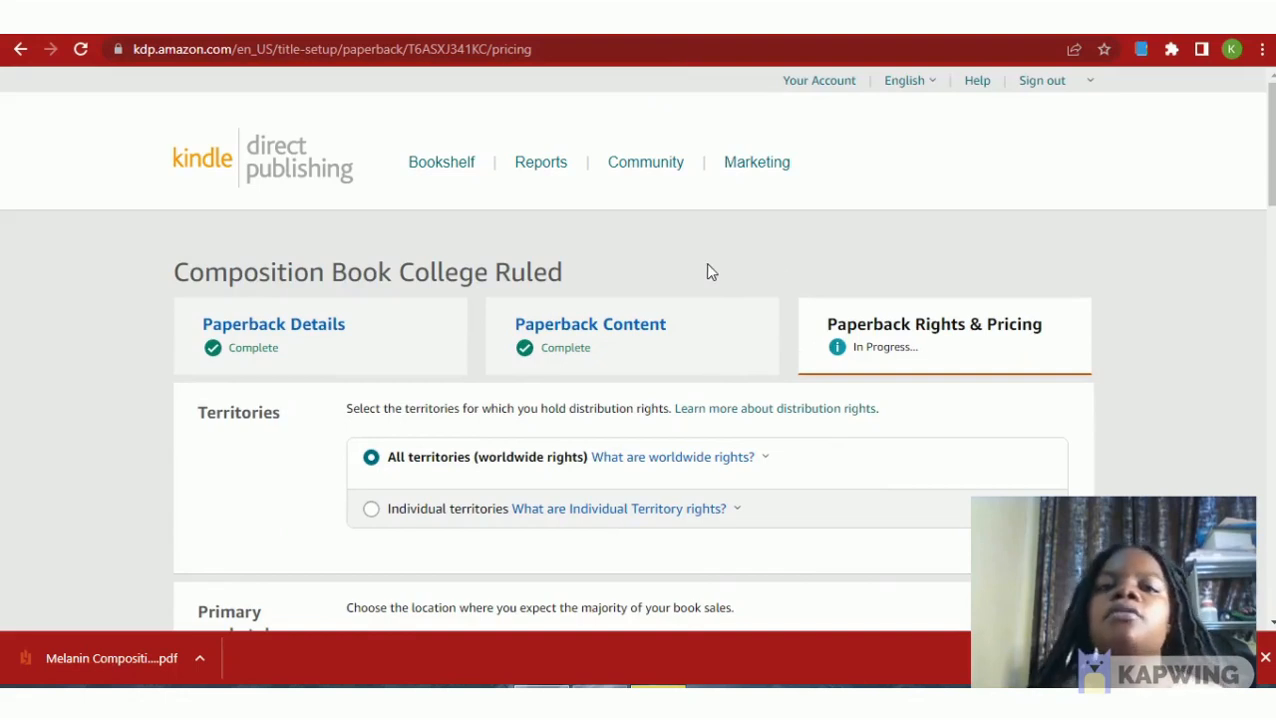
pyautogui.scroll(-1, 706, 240)
pyautogui.scroll(1, 706, 240)
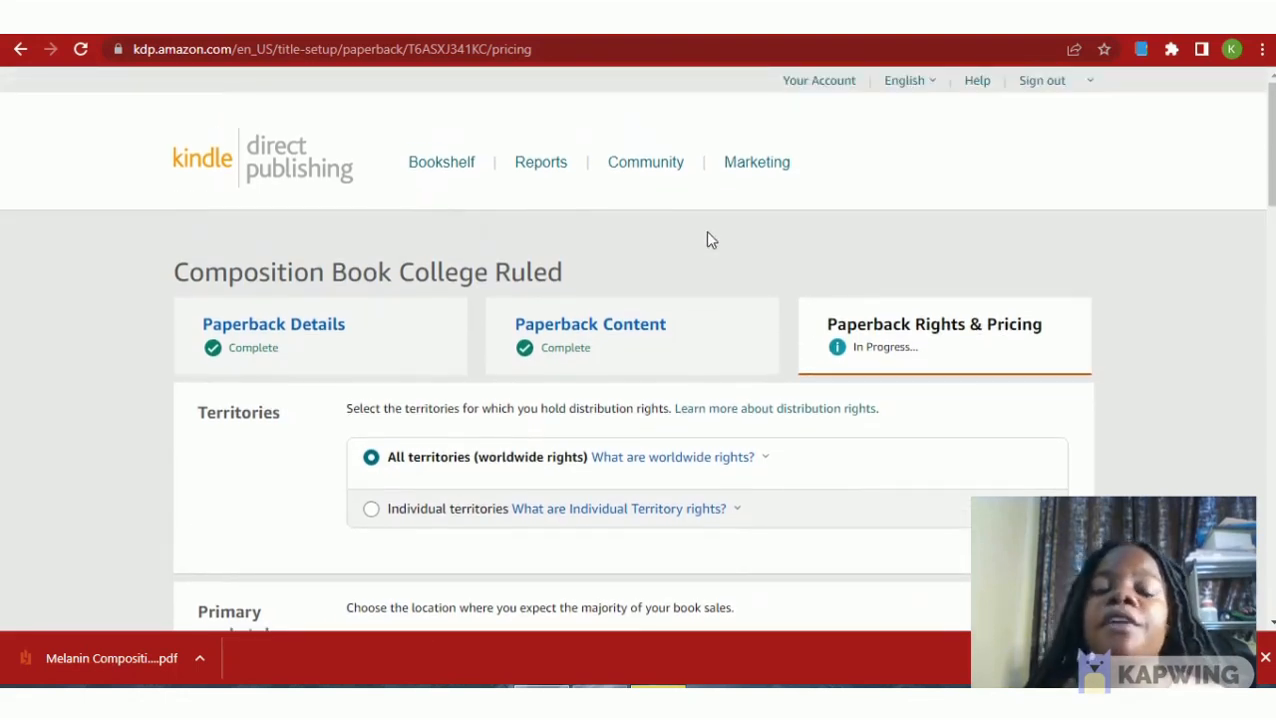